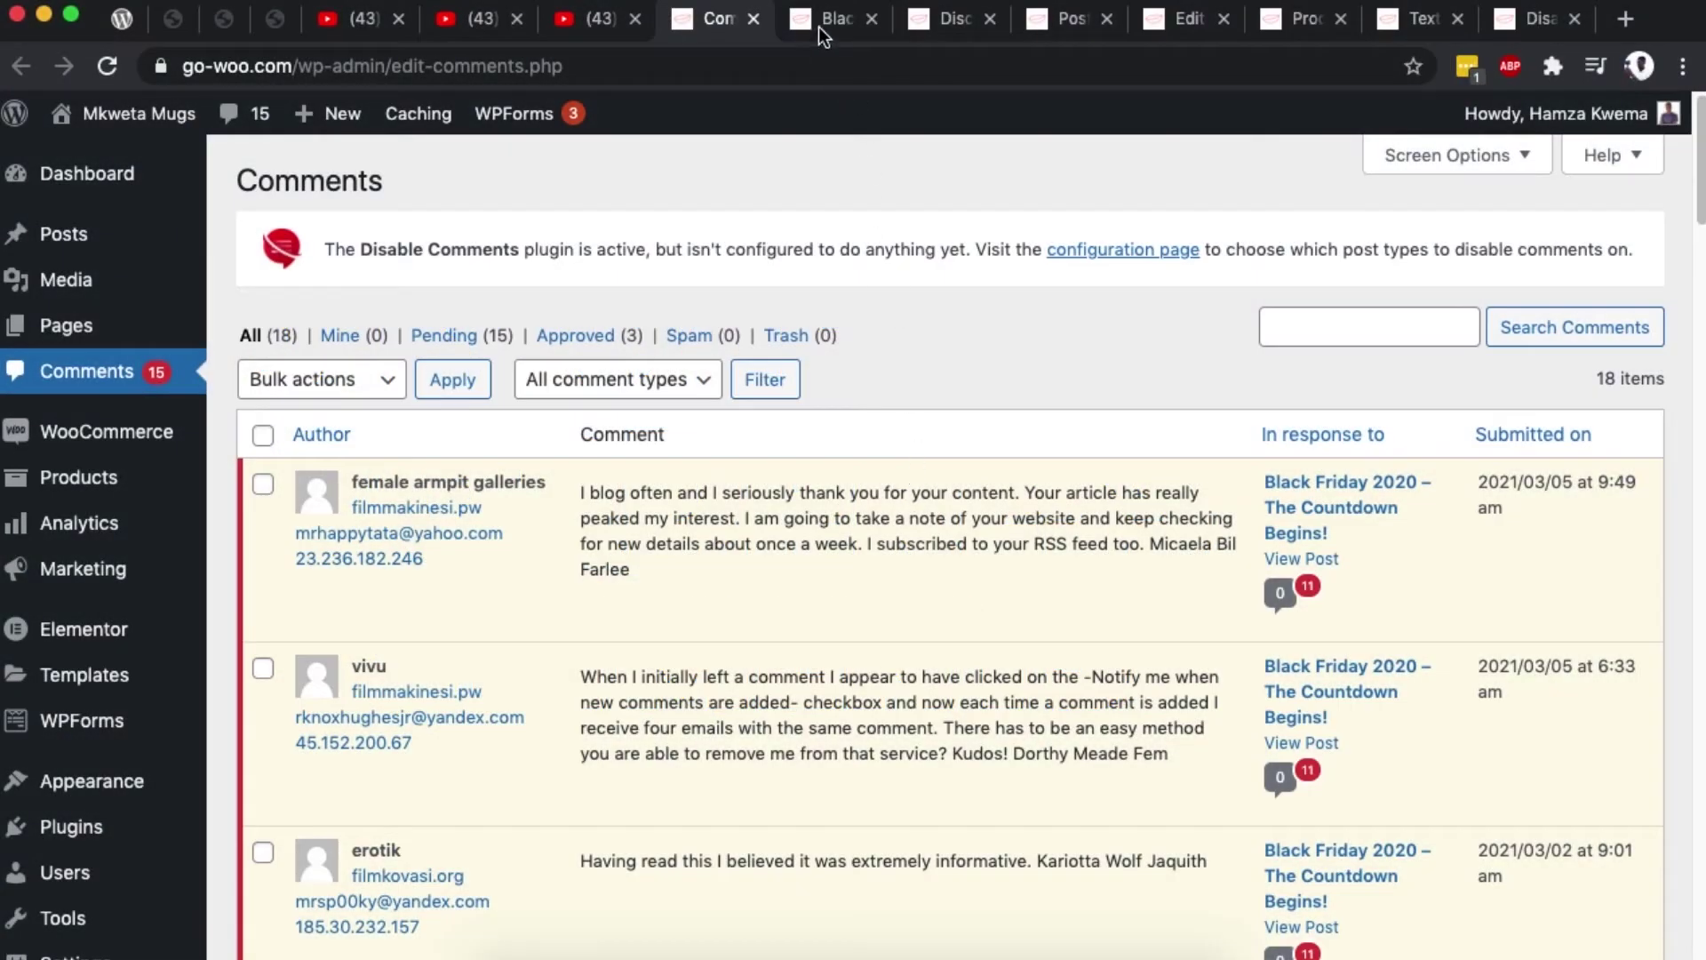
Scroll to the Black Friday post's comment form, then jump to the Disable Comments settings page
left_click(818, 27)
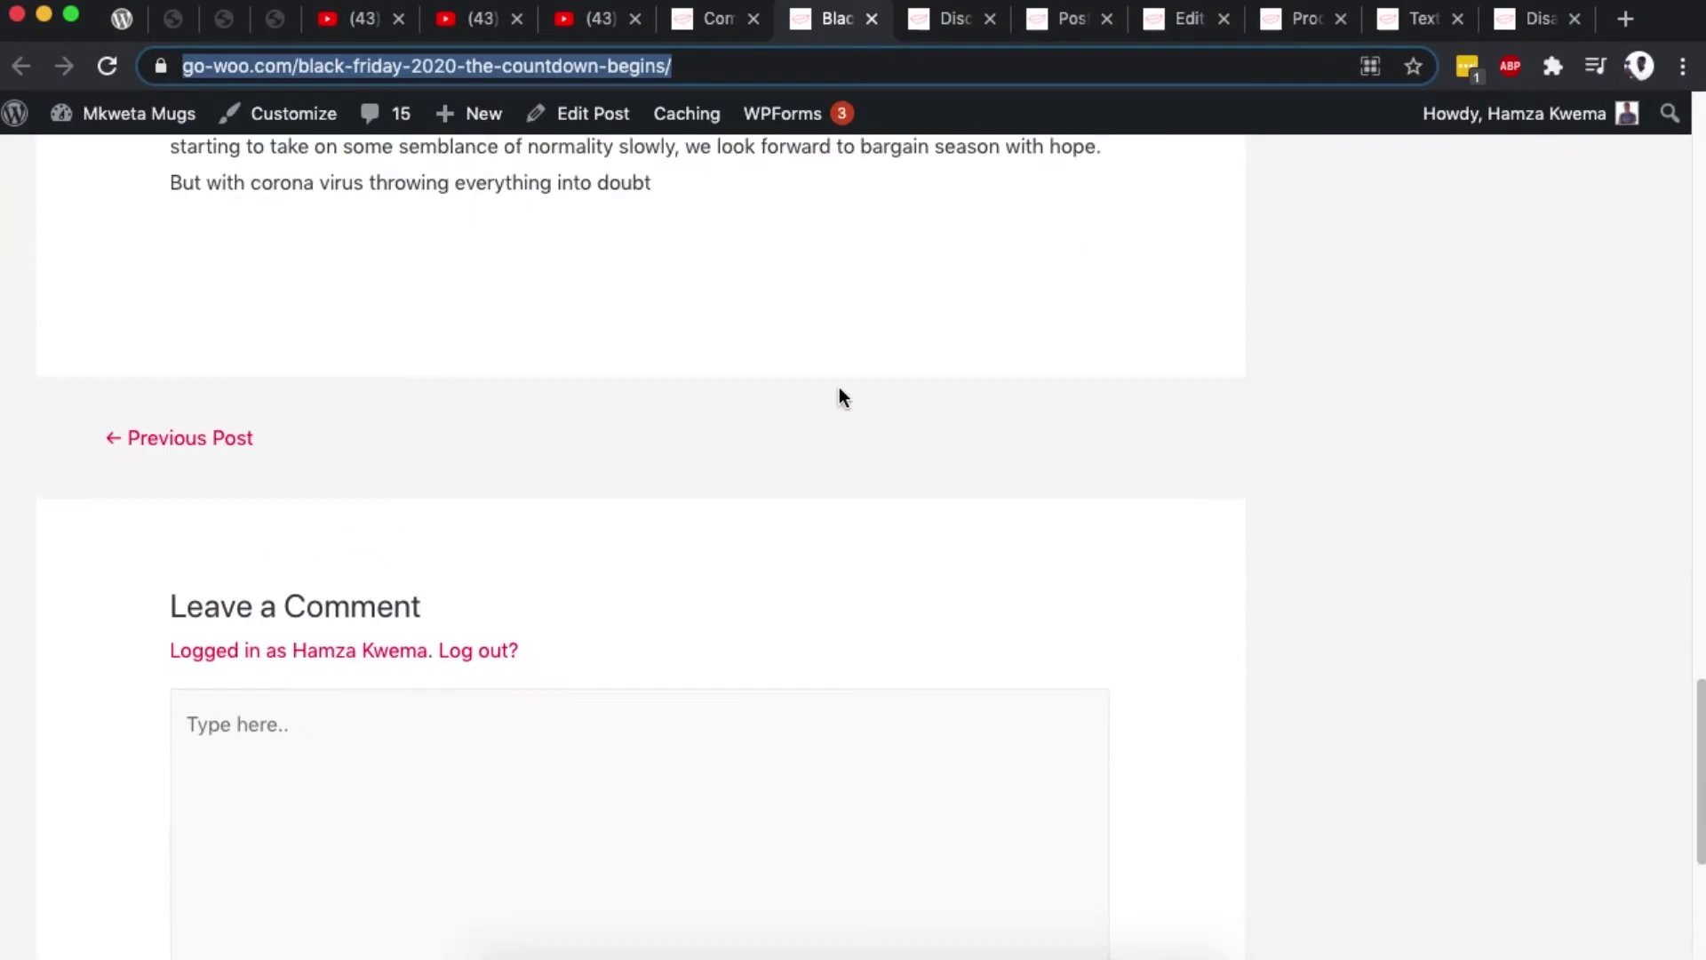
scroll(840, 391, "down", 5)
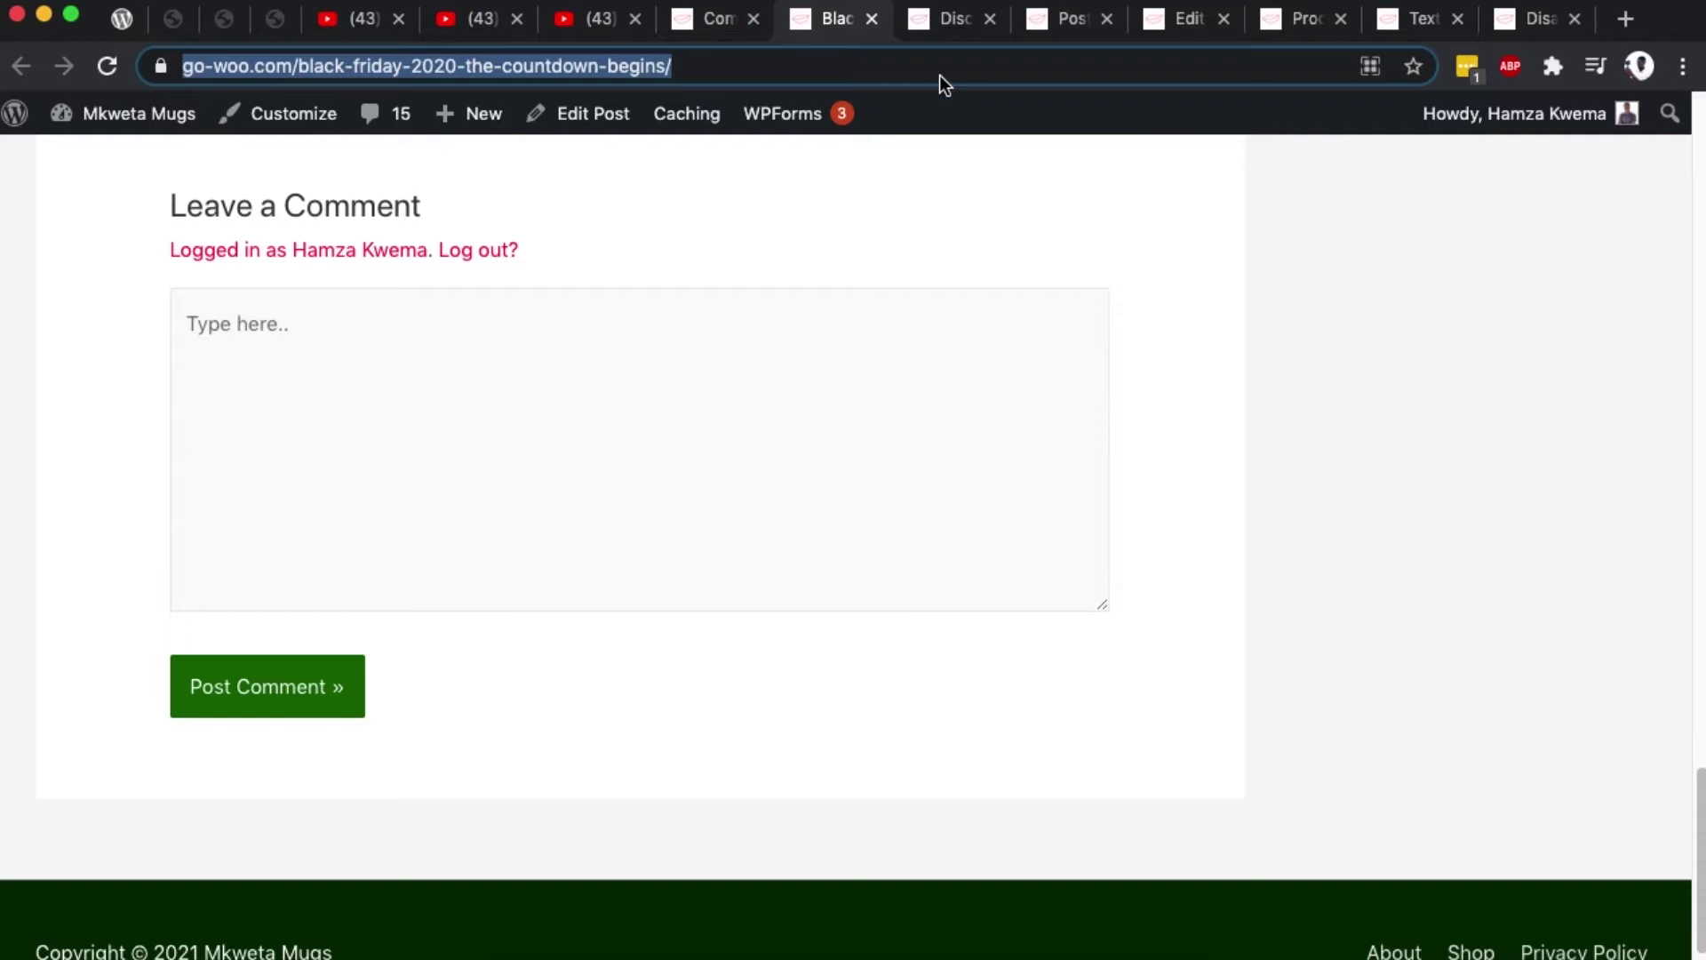
key("super+9")
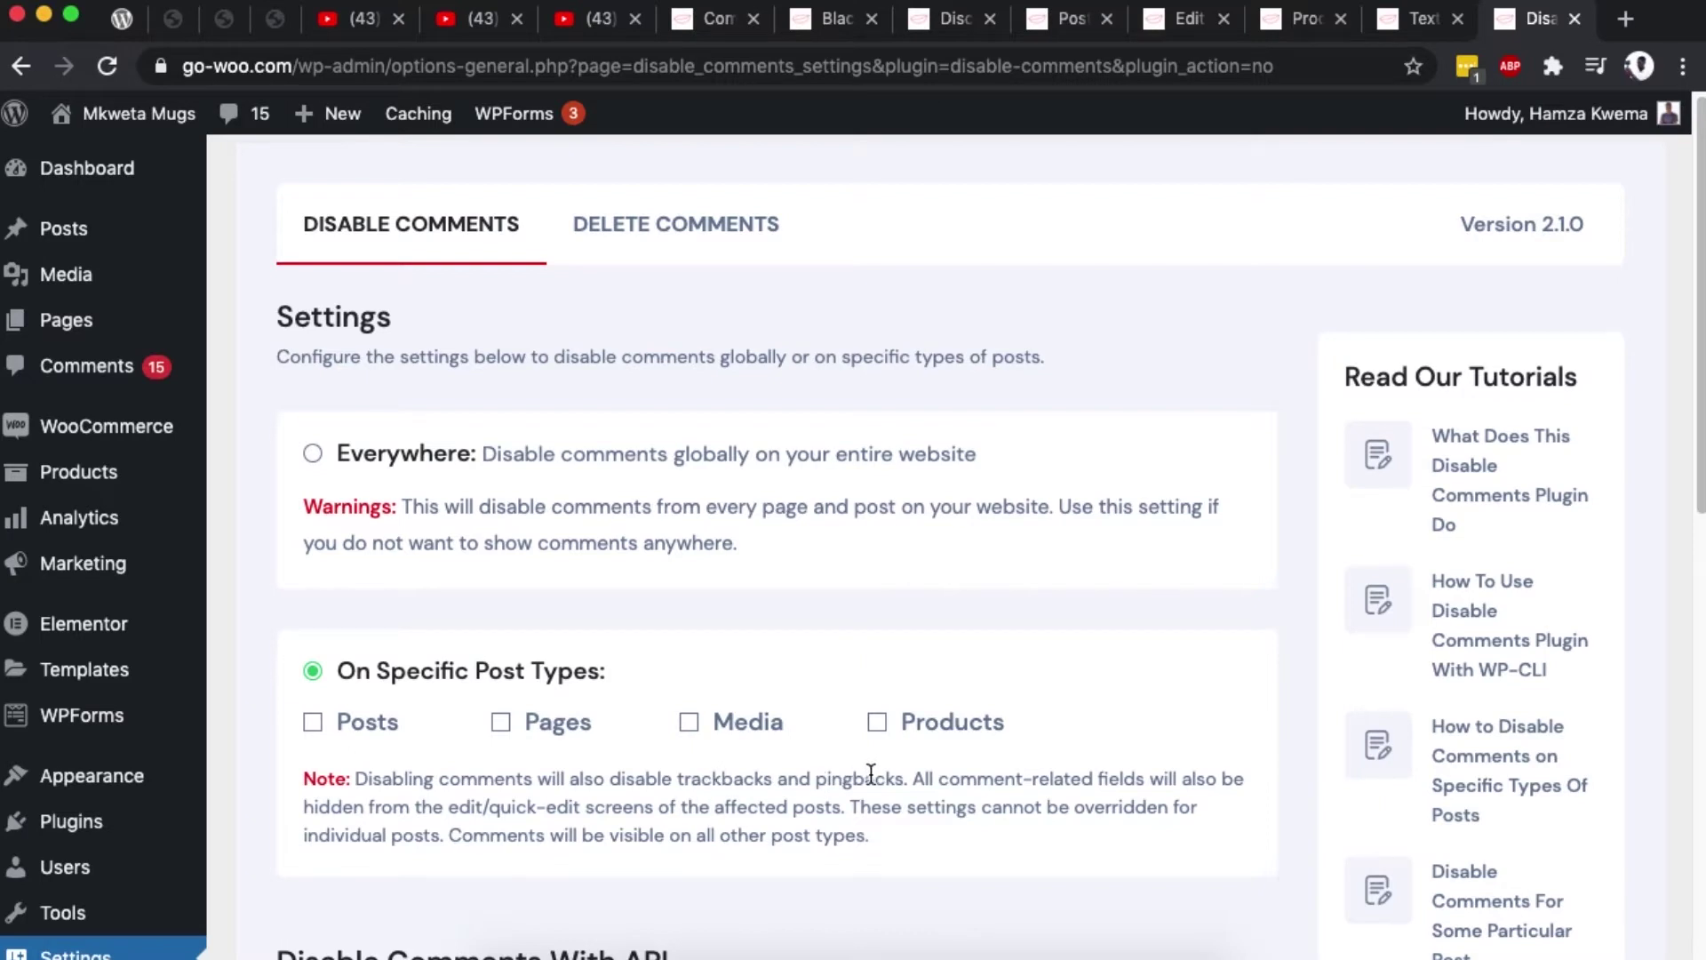
Switch to the Comments admin list showing 18 comments, 15 pending
left_click(704, 25)
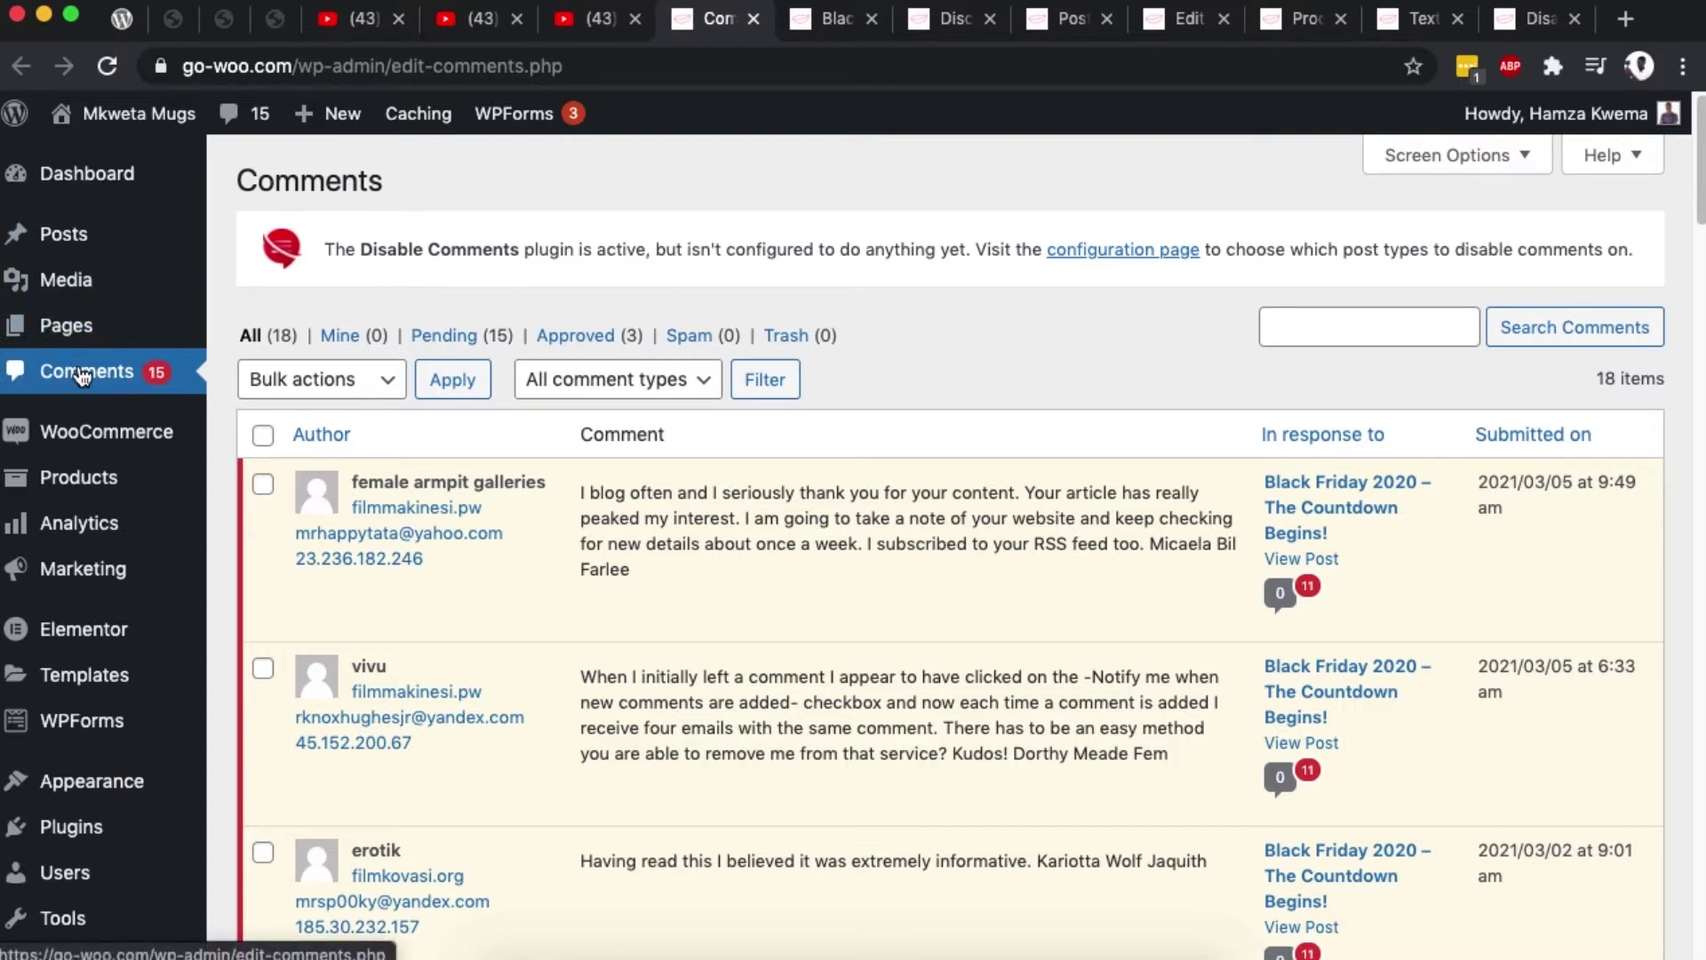
scroll(904, 417, "down", 2)
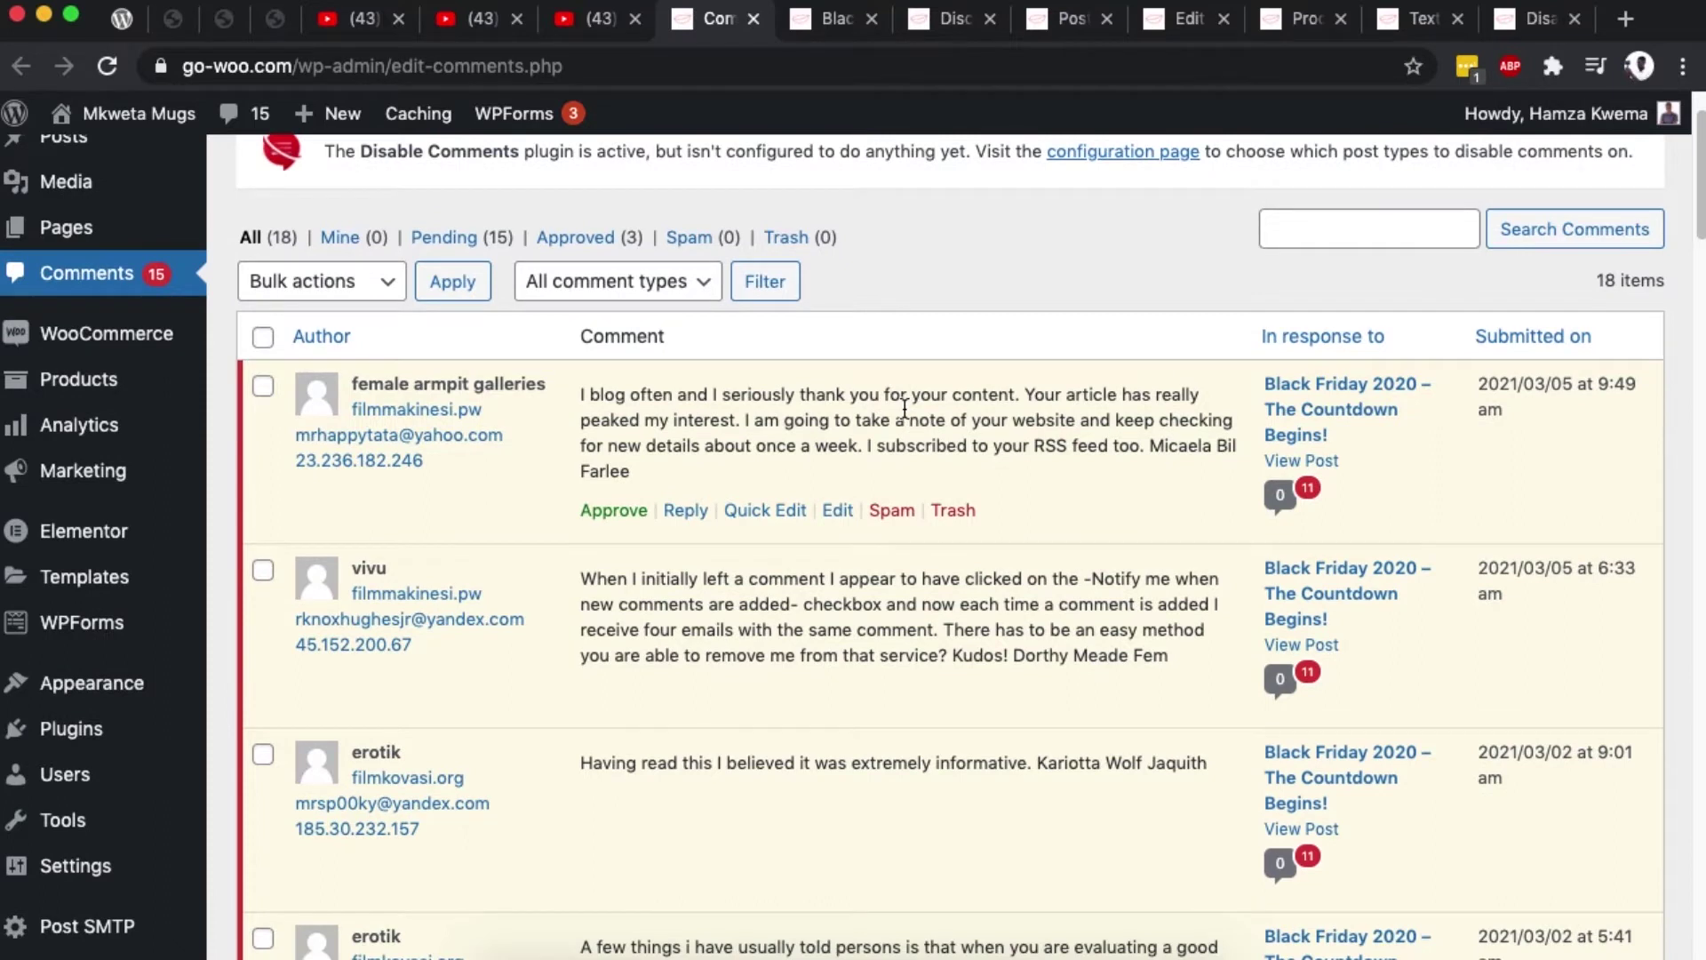
scroll(903, 408, "down", 1)
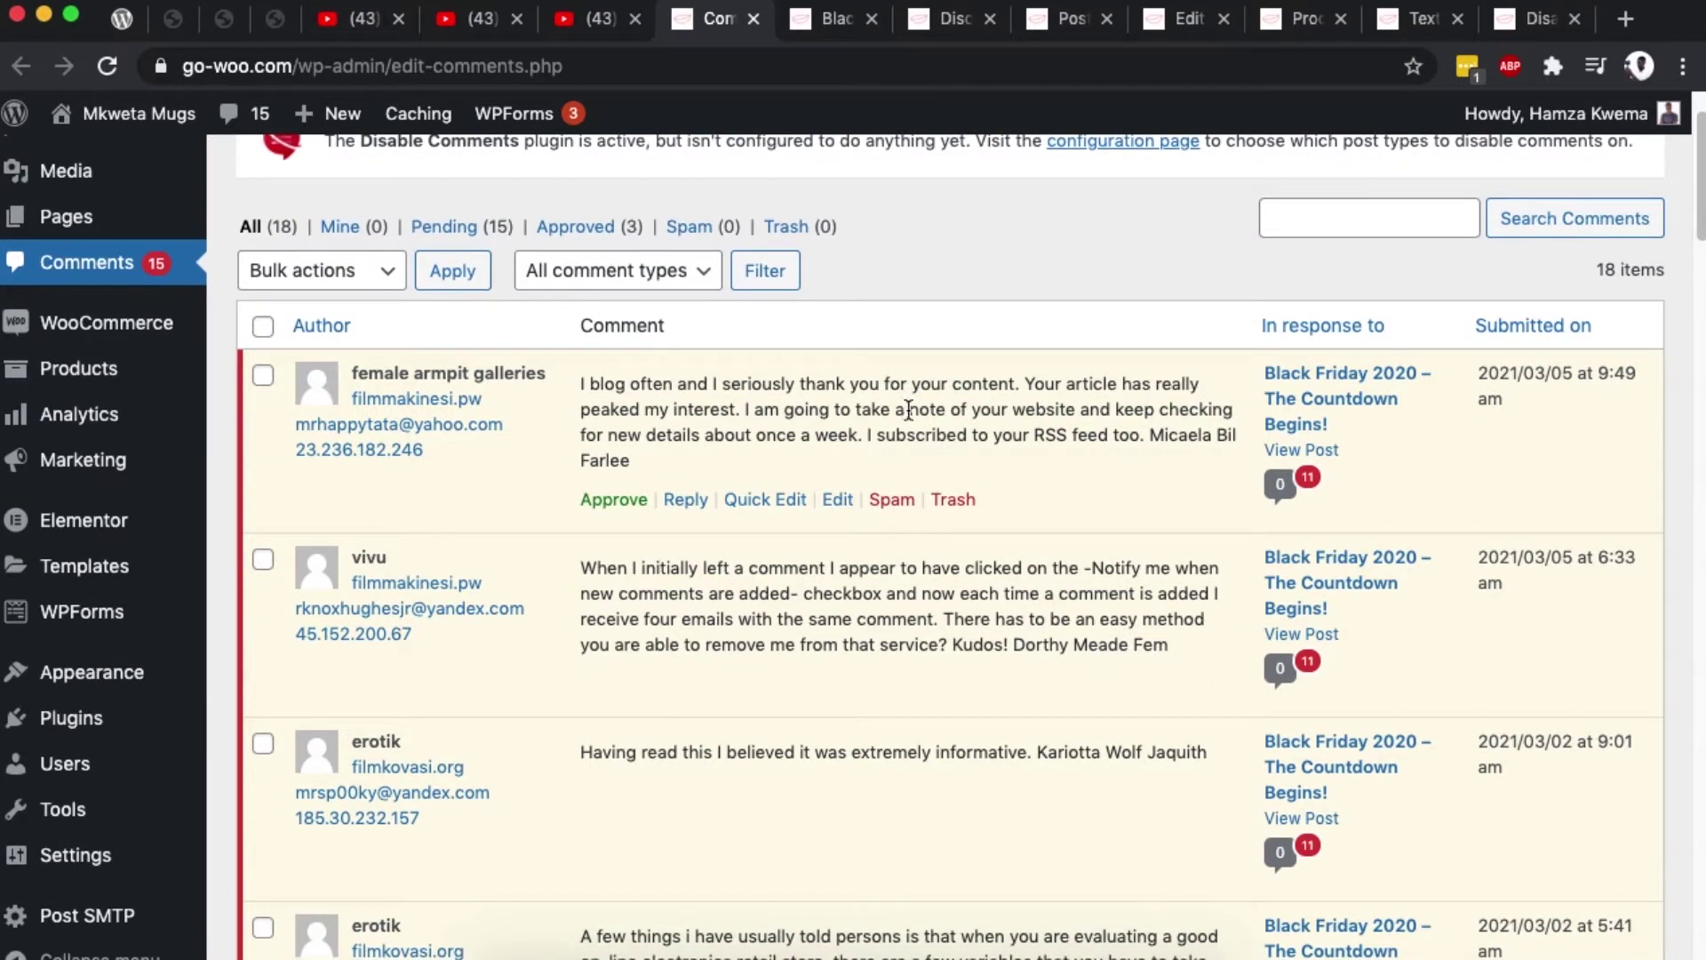
scroll(908, 408, "down", 3)
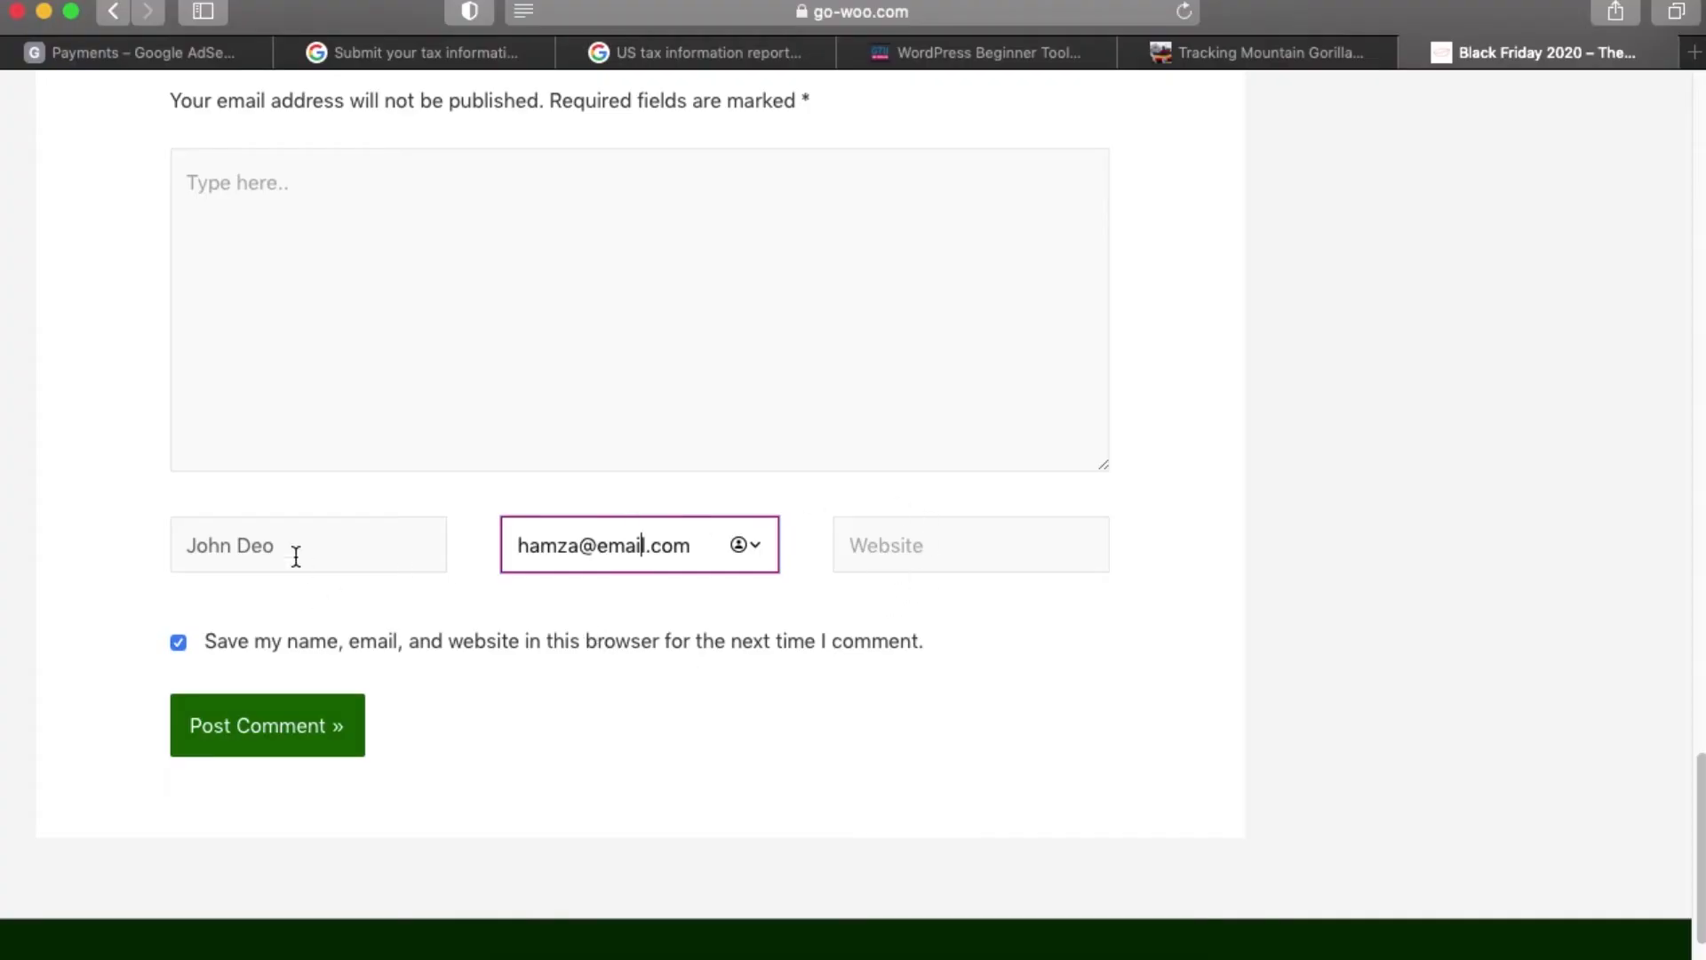
left_click(266, 545)
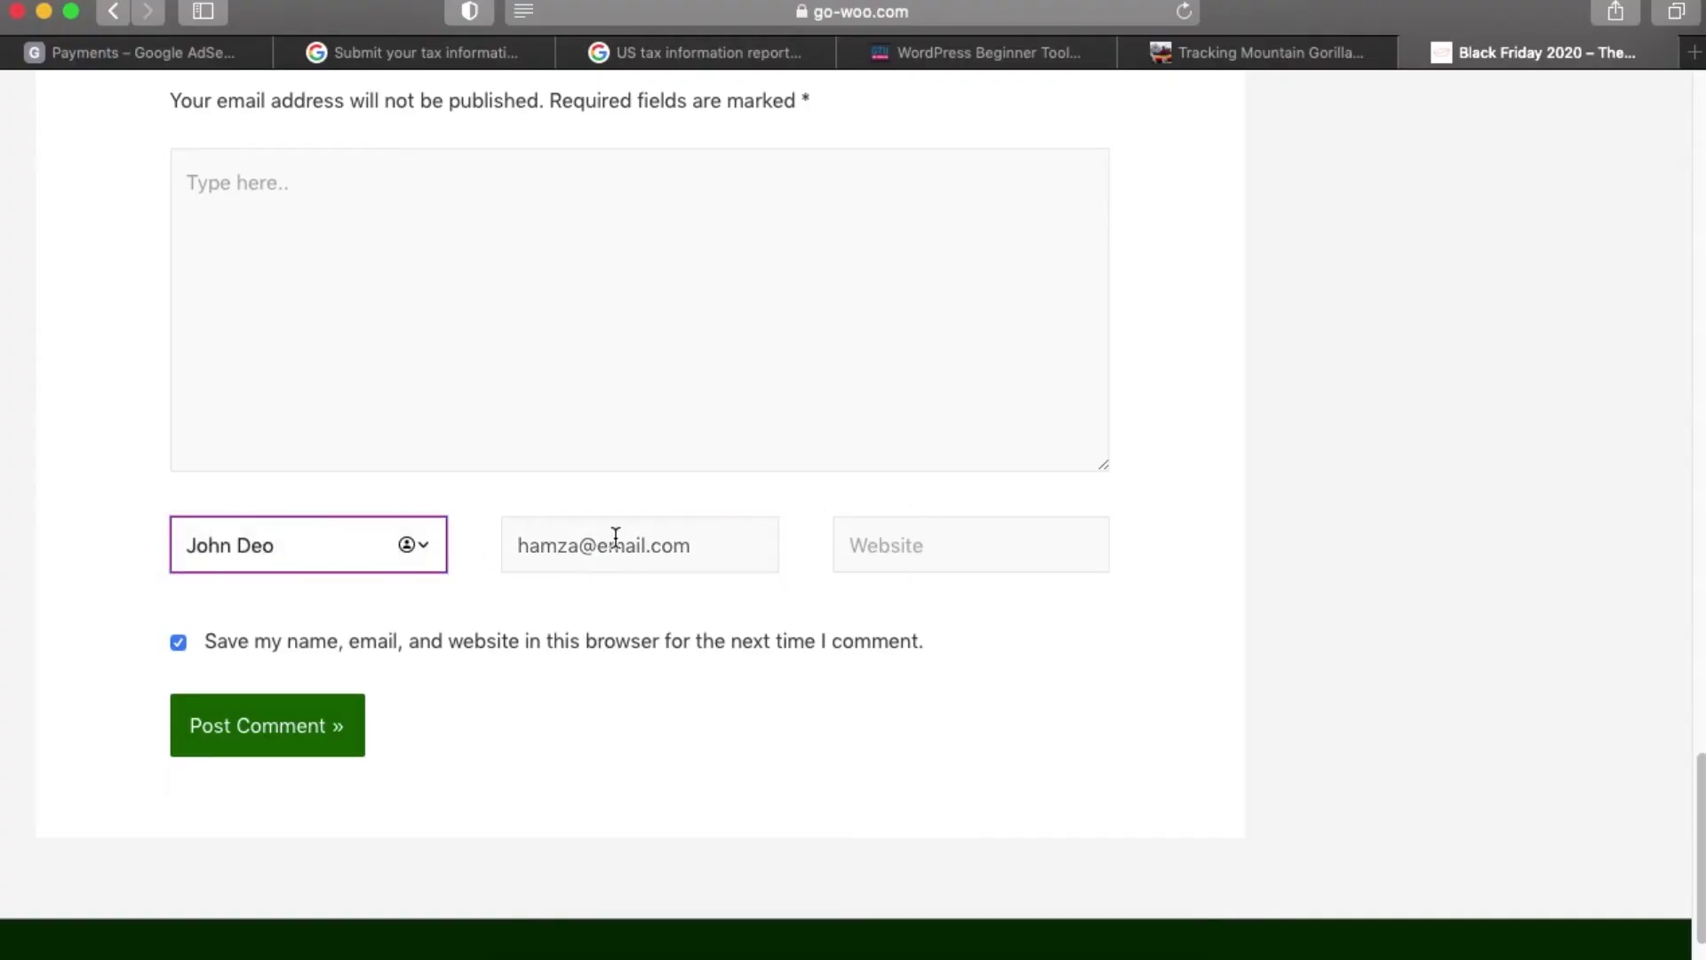
left_click(640, 551)
scroll(771, 573, "up", 15)
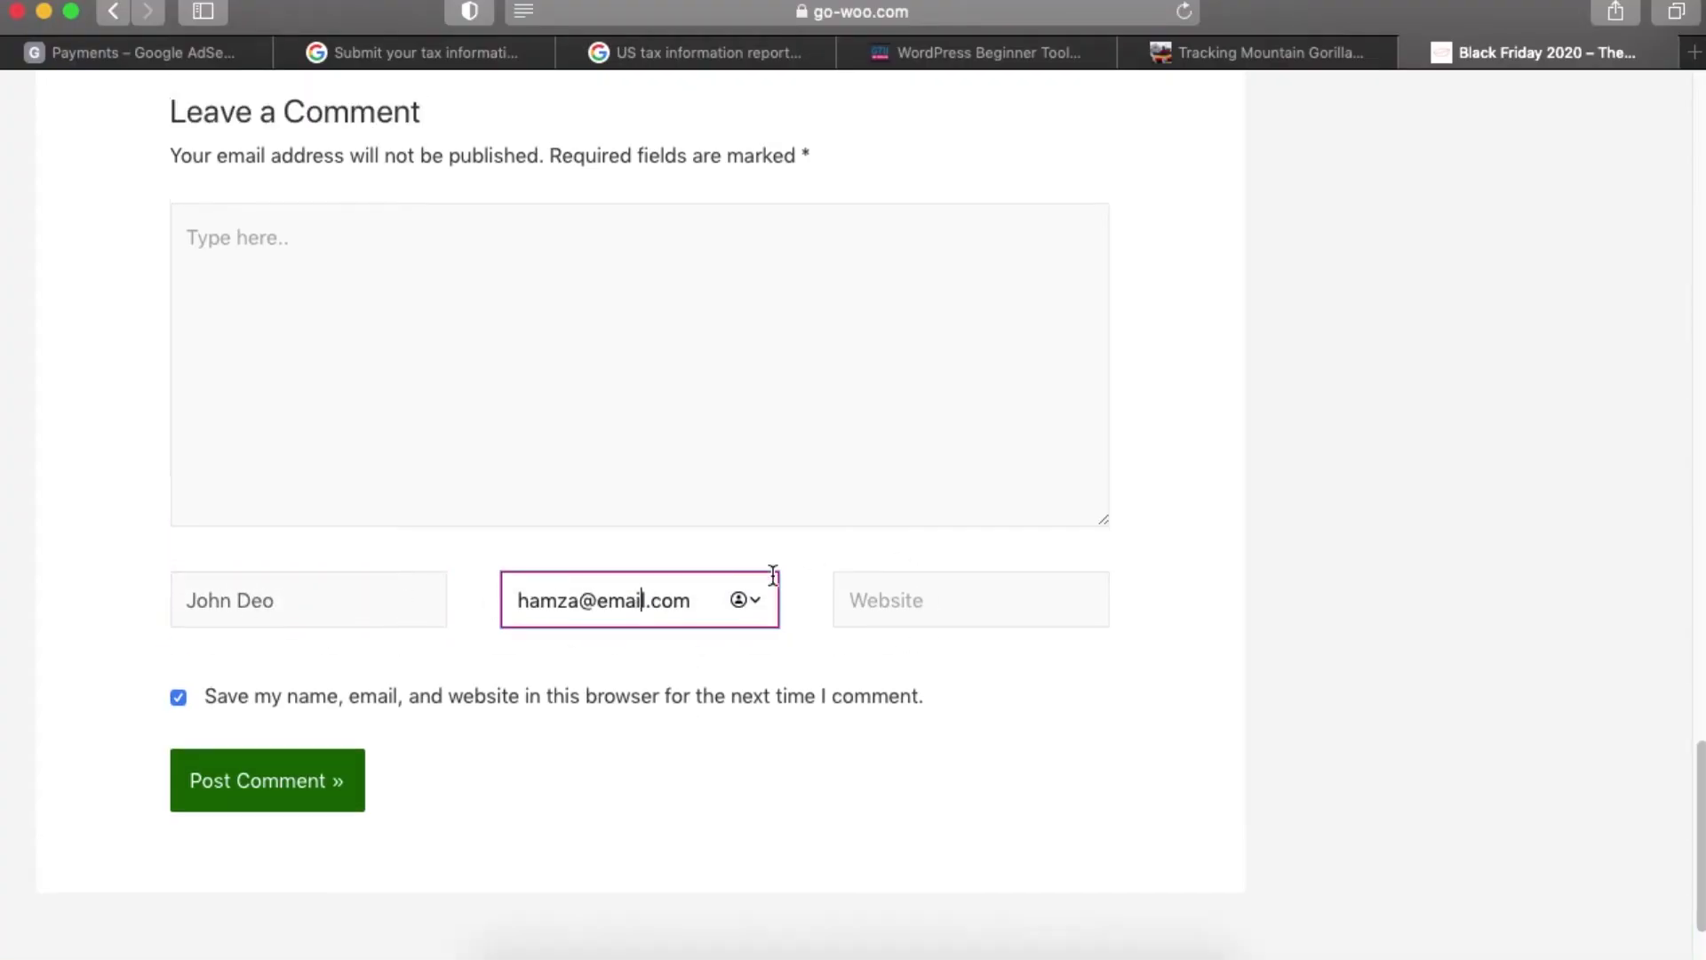
scroll(771, 573, "down", 15)
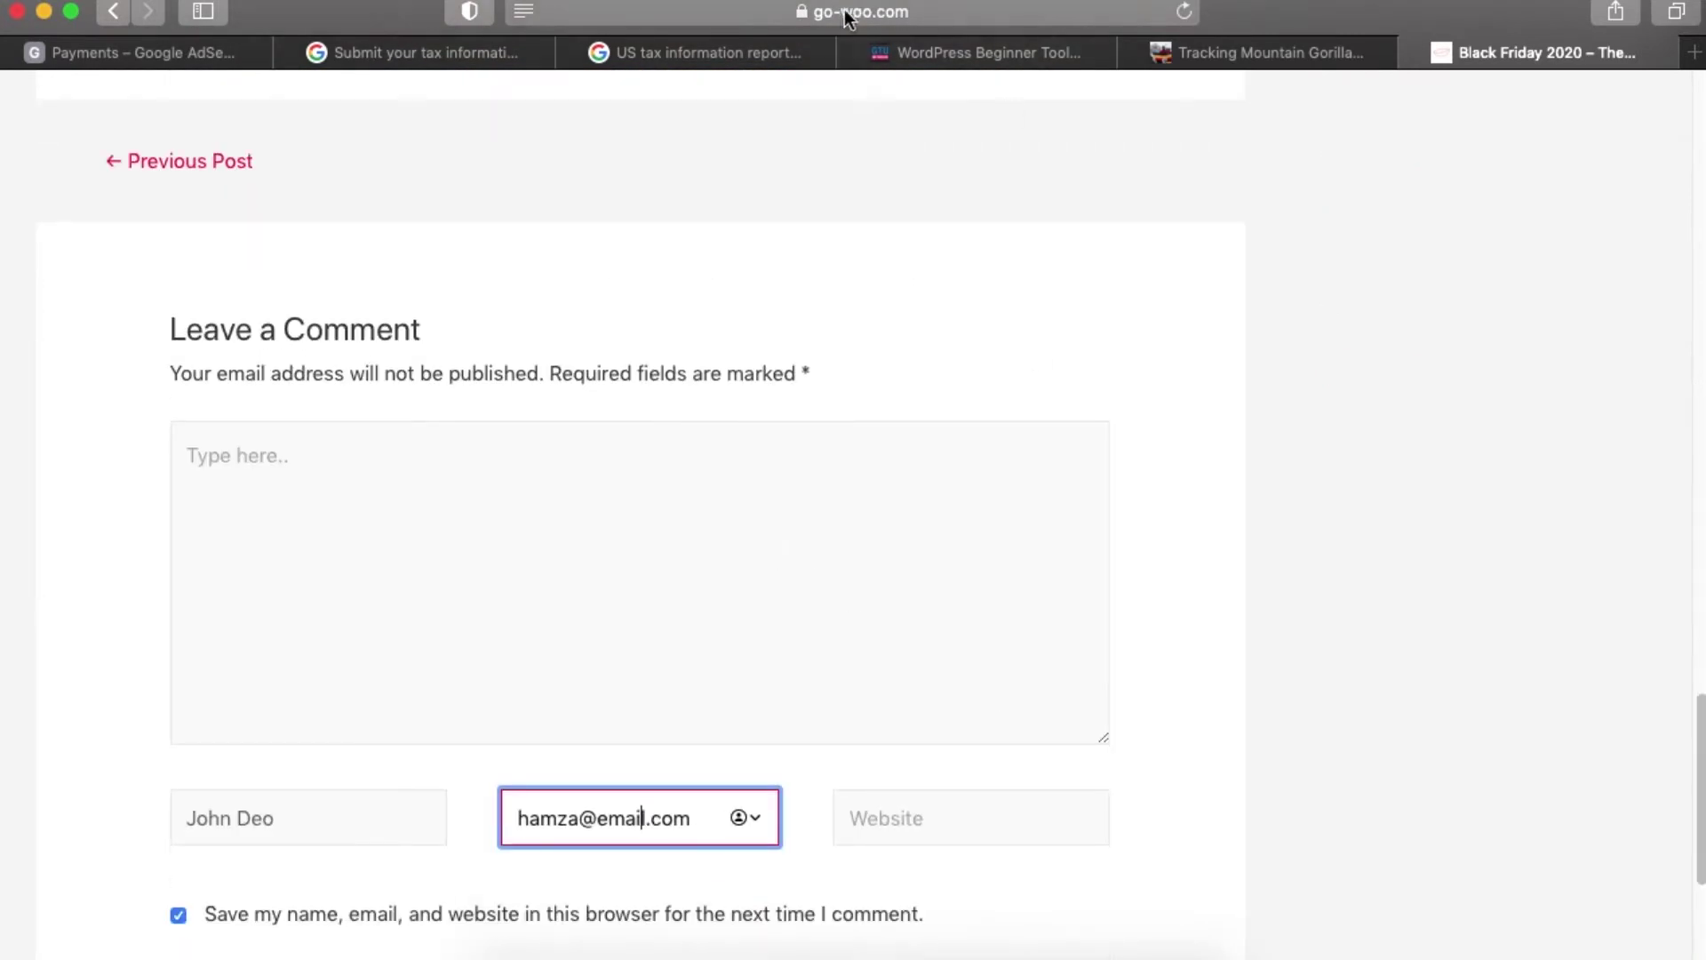
left_click(933, 943)
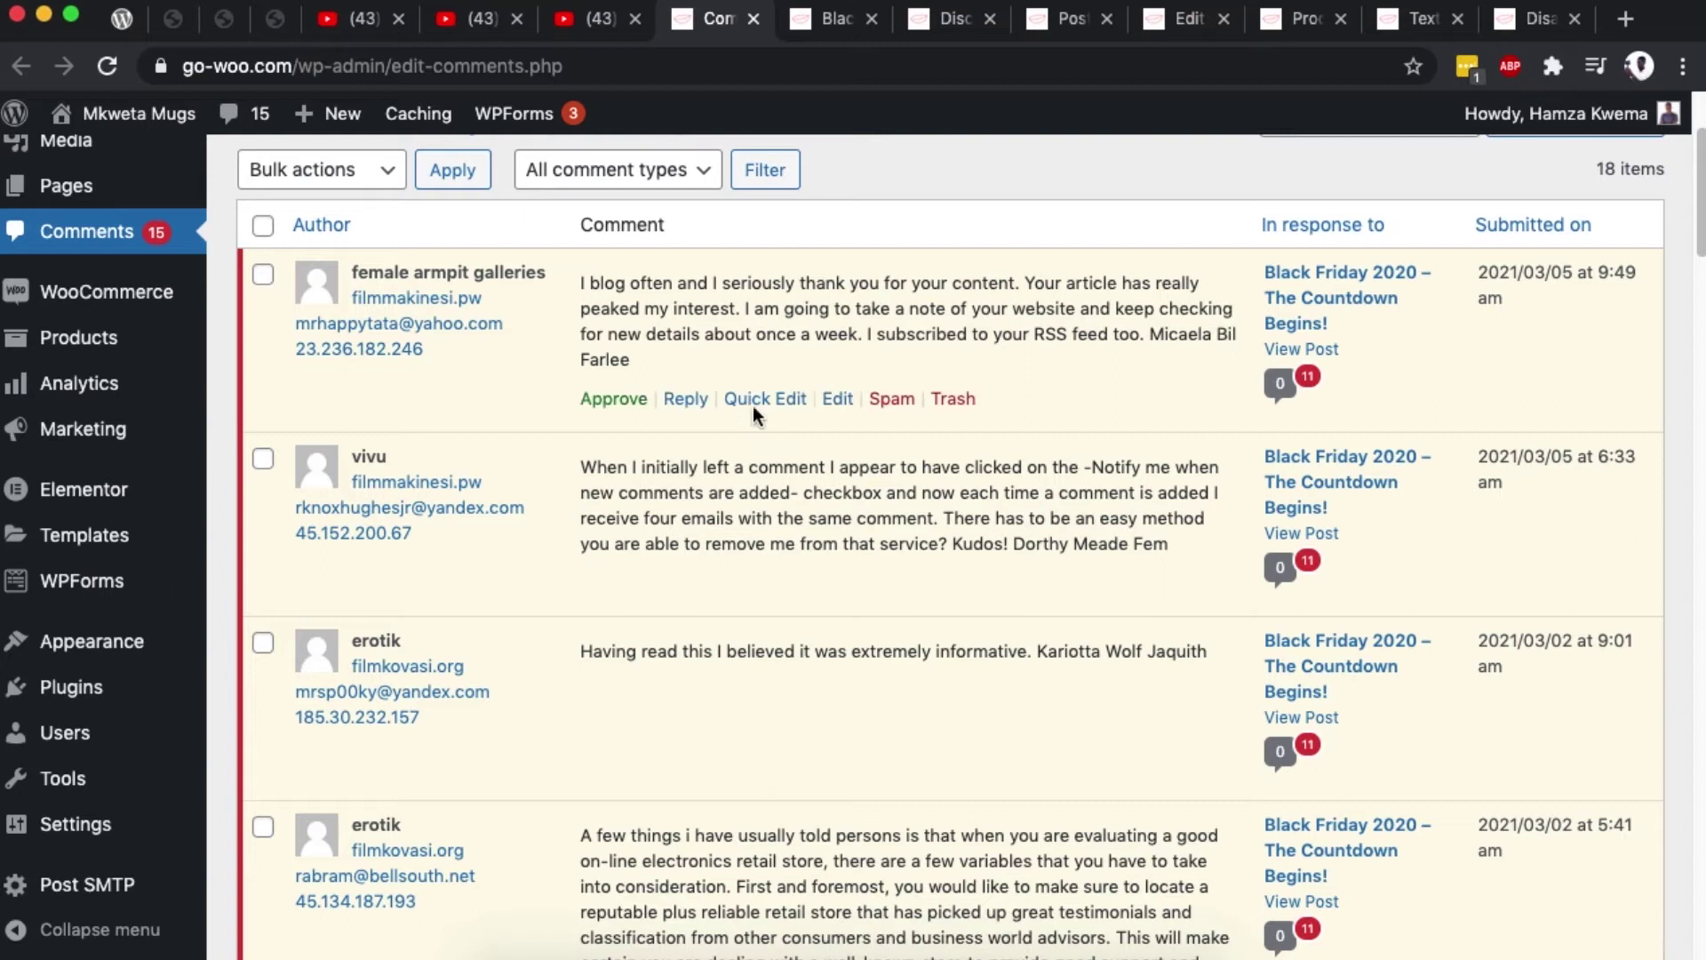
scroll(967, 430, "down", 1)
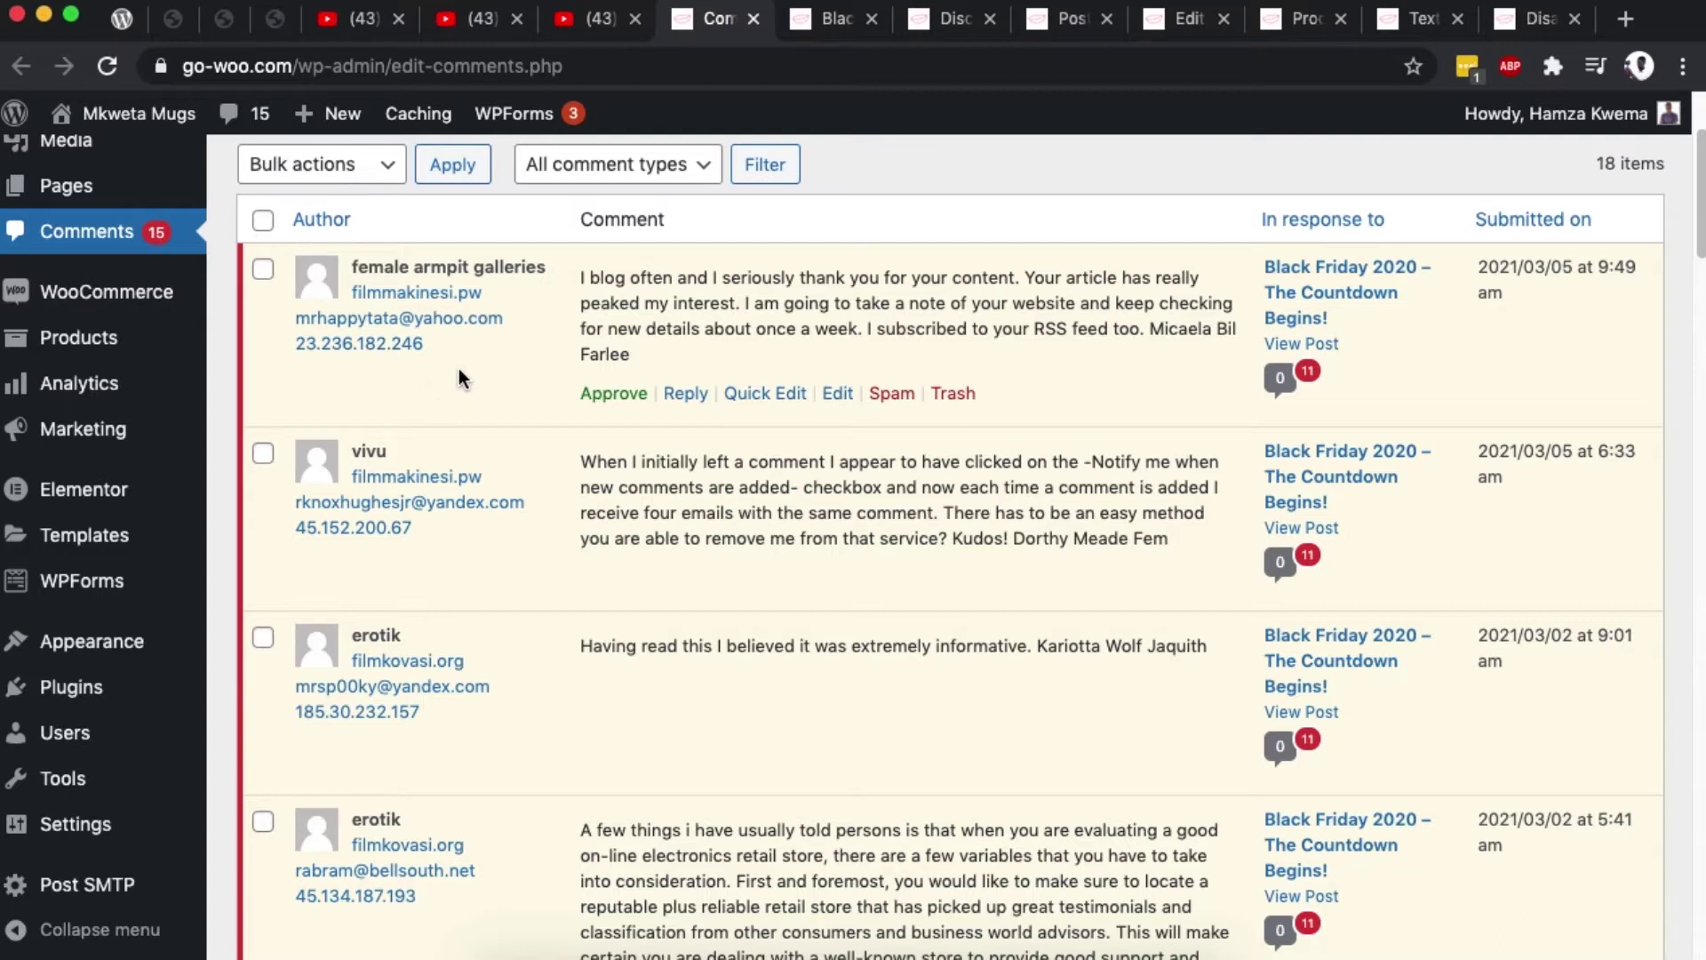
scroll(617, 491, "down", 10)
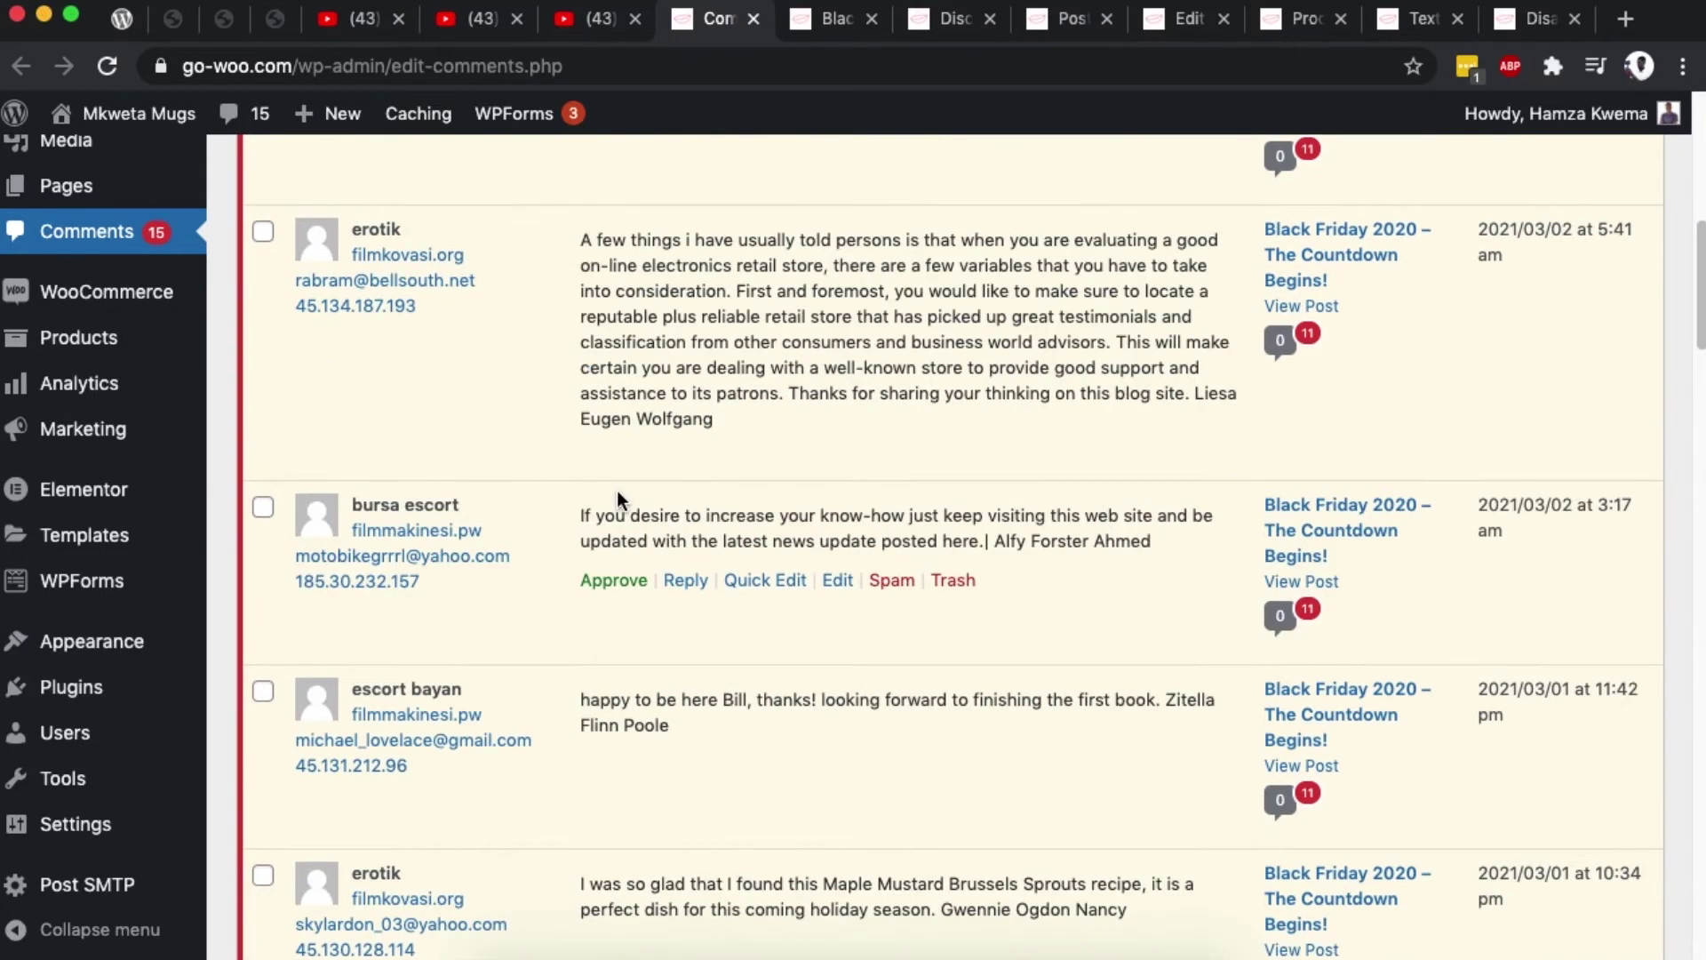
scroll(617, 491, "down", 7)
scroll(753, 222, "up", 20)
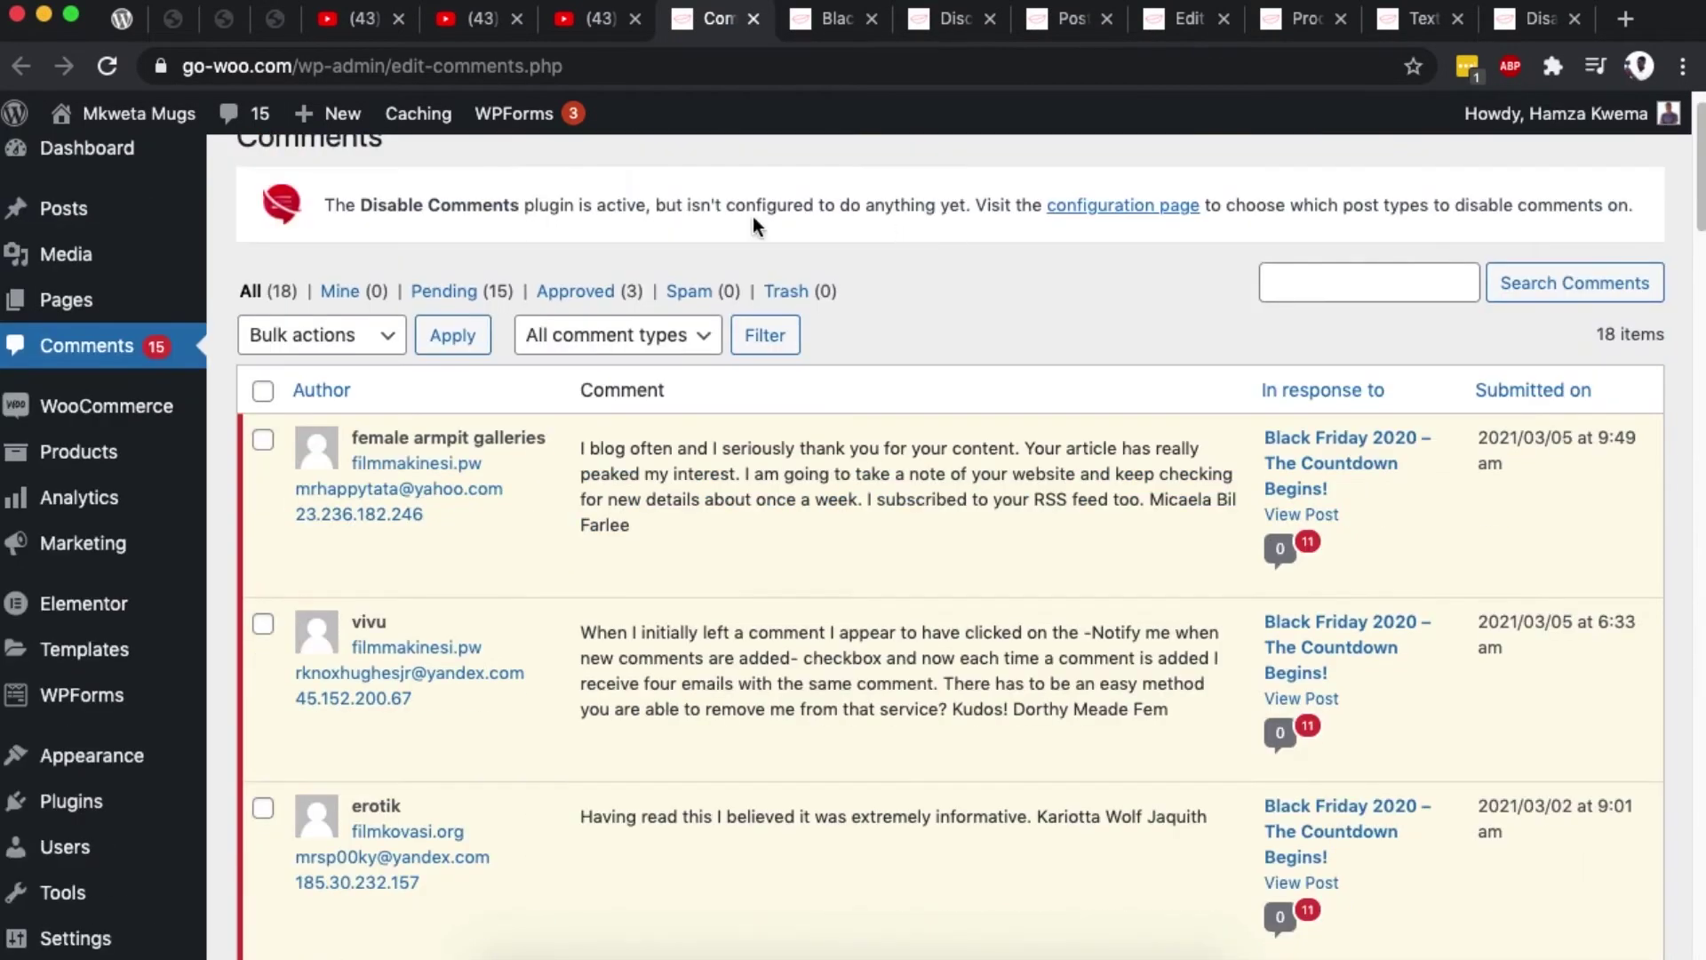
Uncheck 'Allow people to submit comments on new posts' in Discussion Settings, then view the Black Friday post
left_click(956, 27)
mouse_move(87, 167)
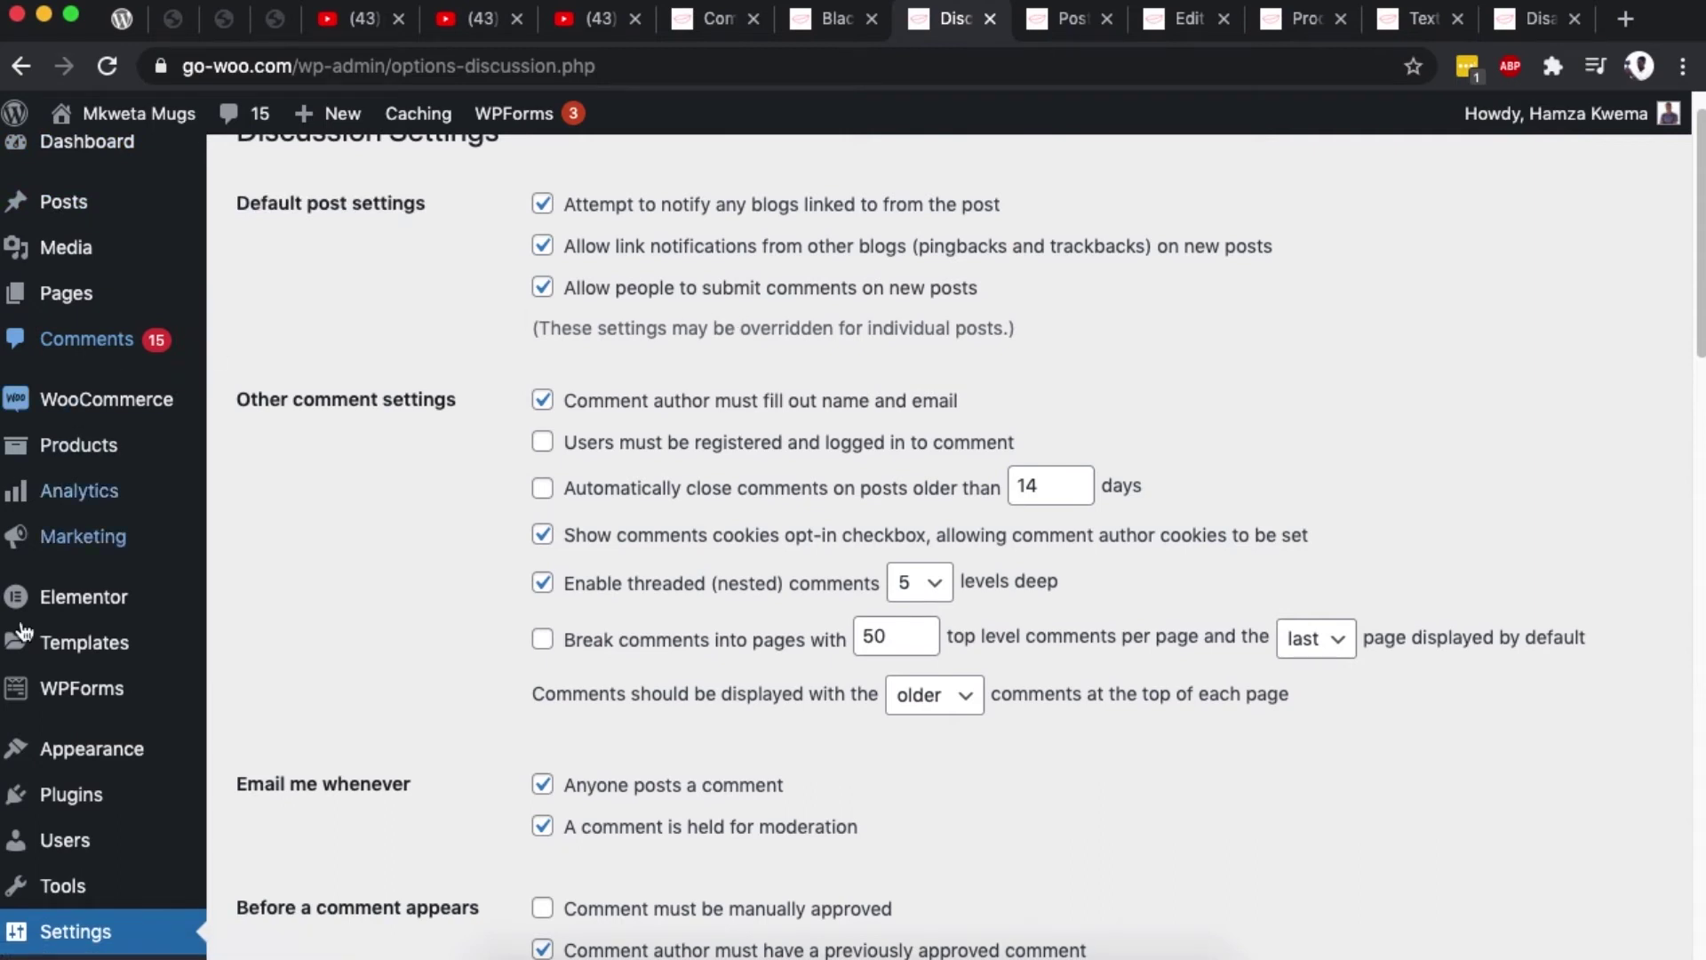
scroll(36, 764, "down", 5)
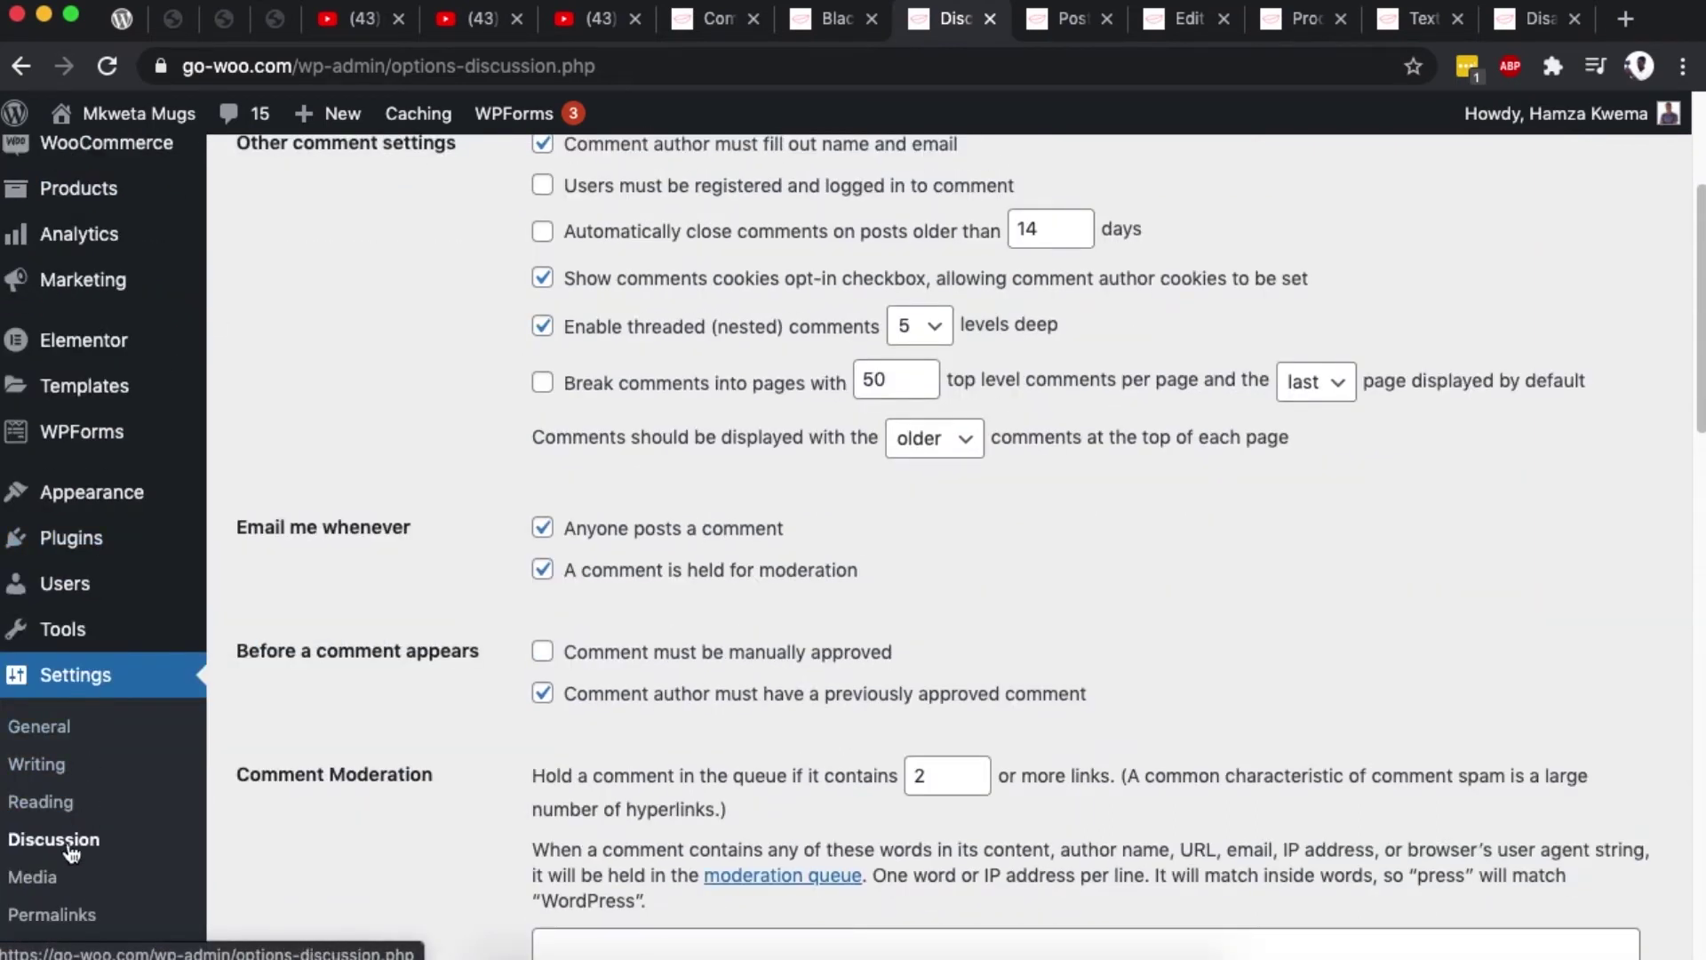
left_click(55, 839)
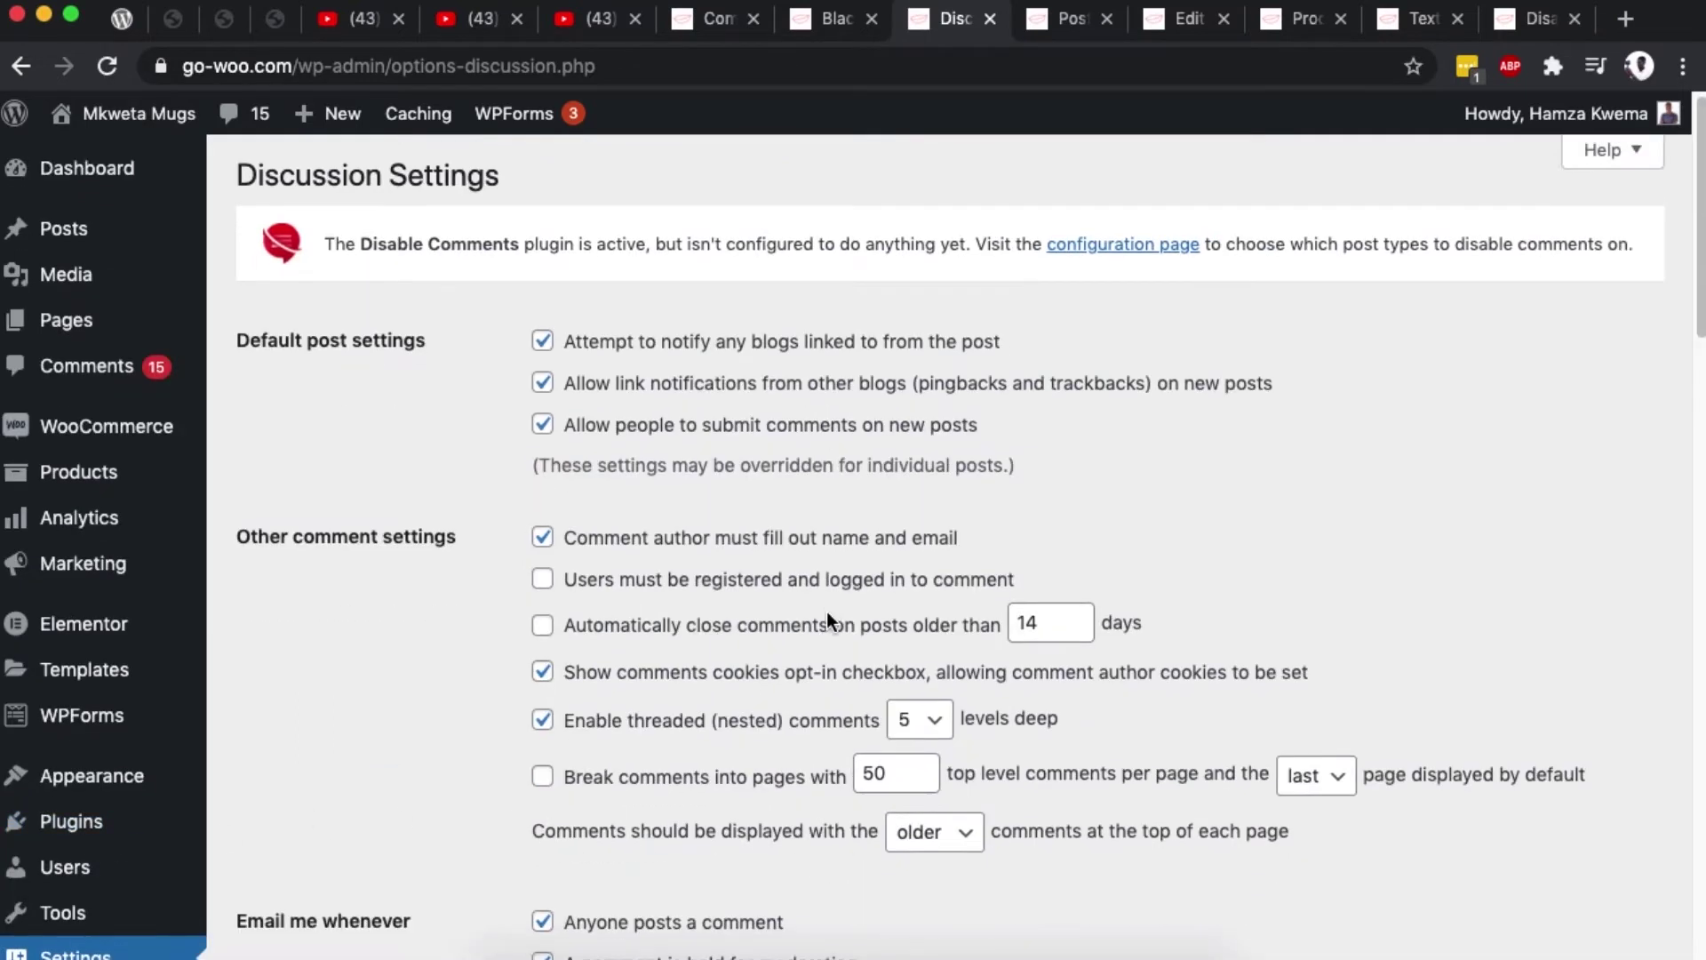
scroll(828, 619, "down", 1)
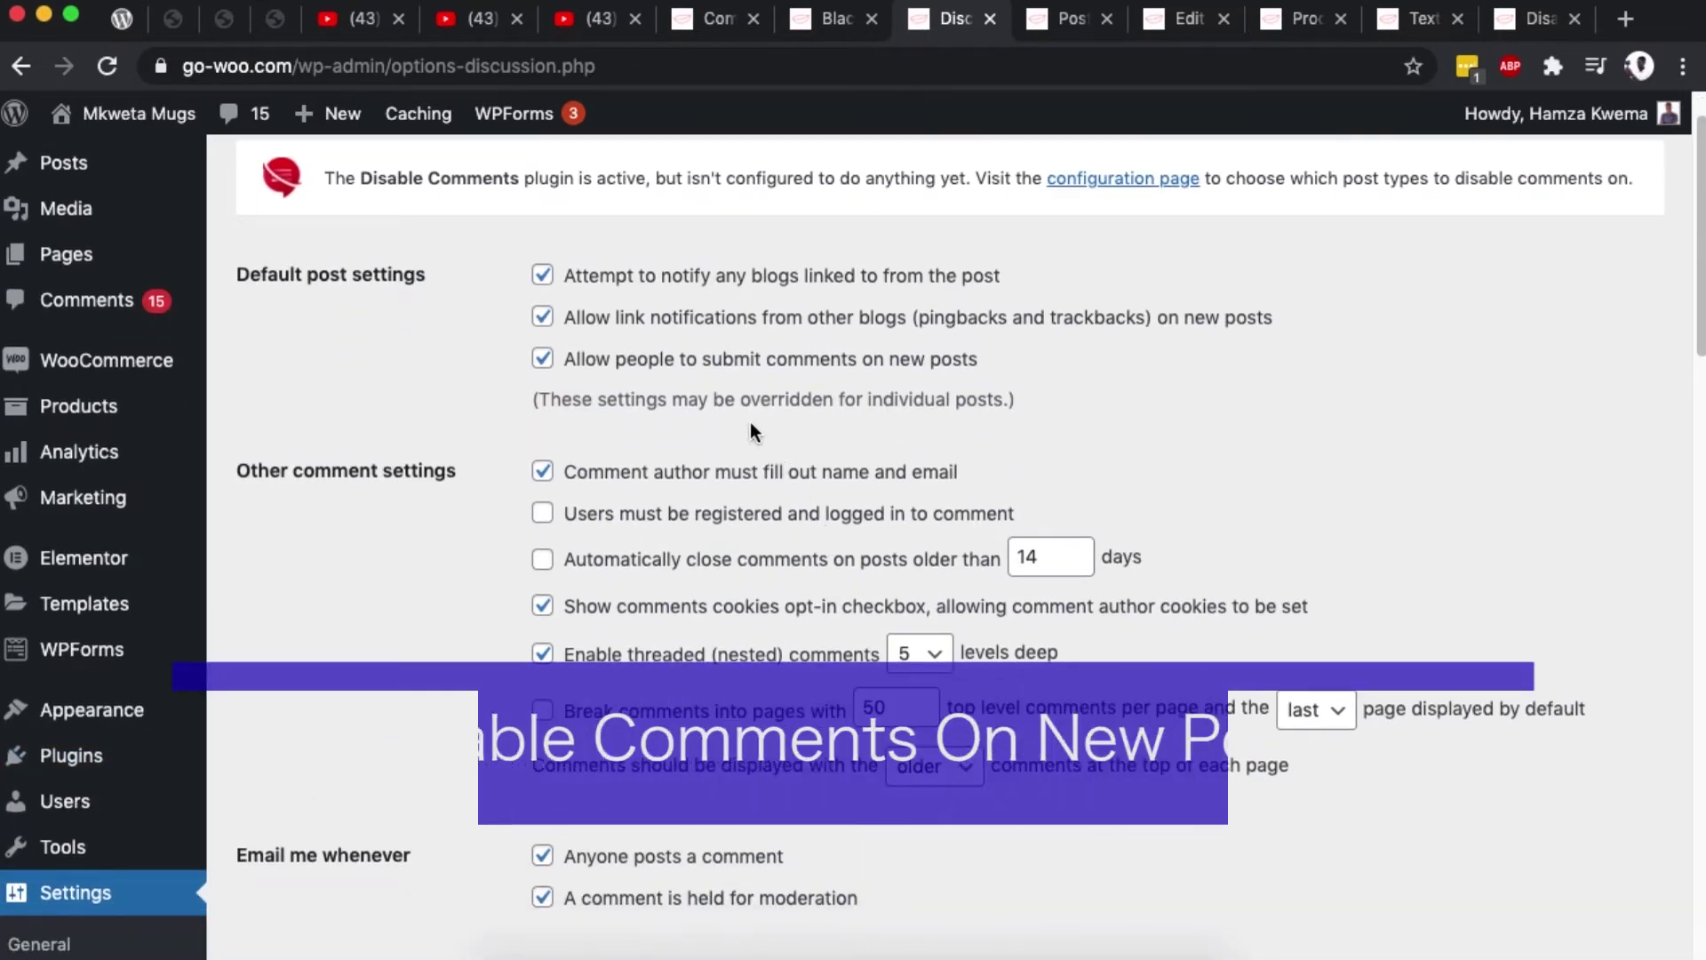
left_click(544, 362)
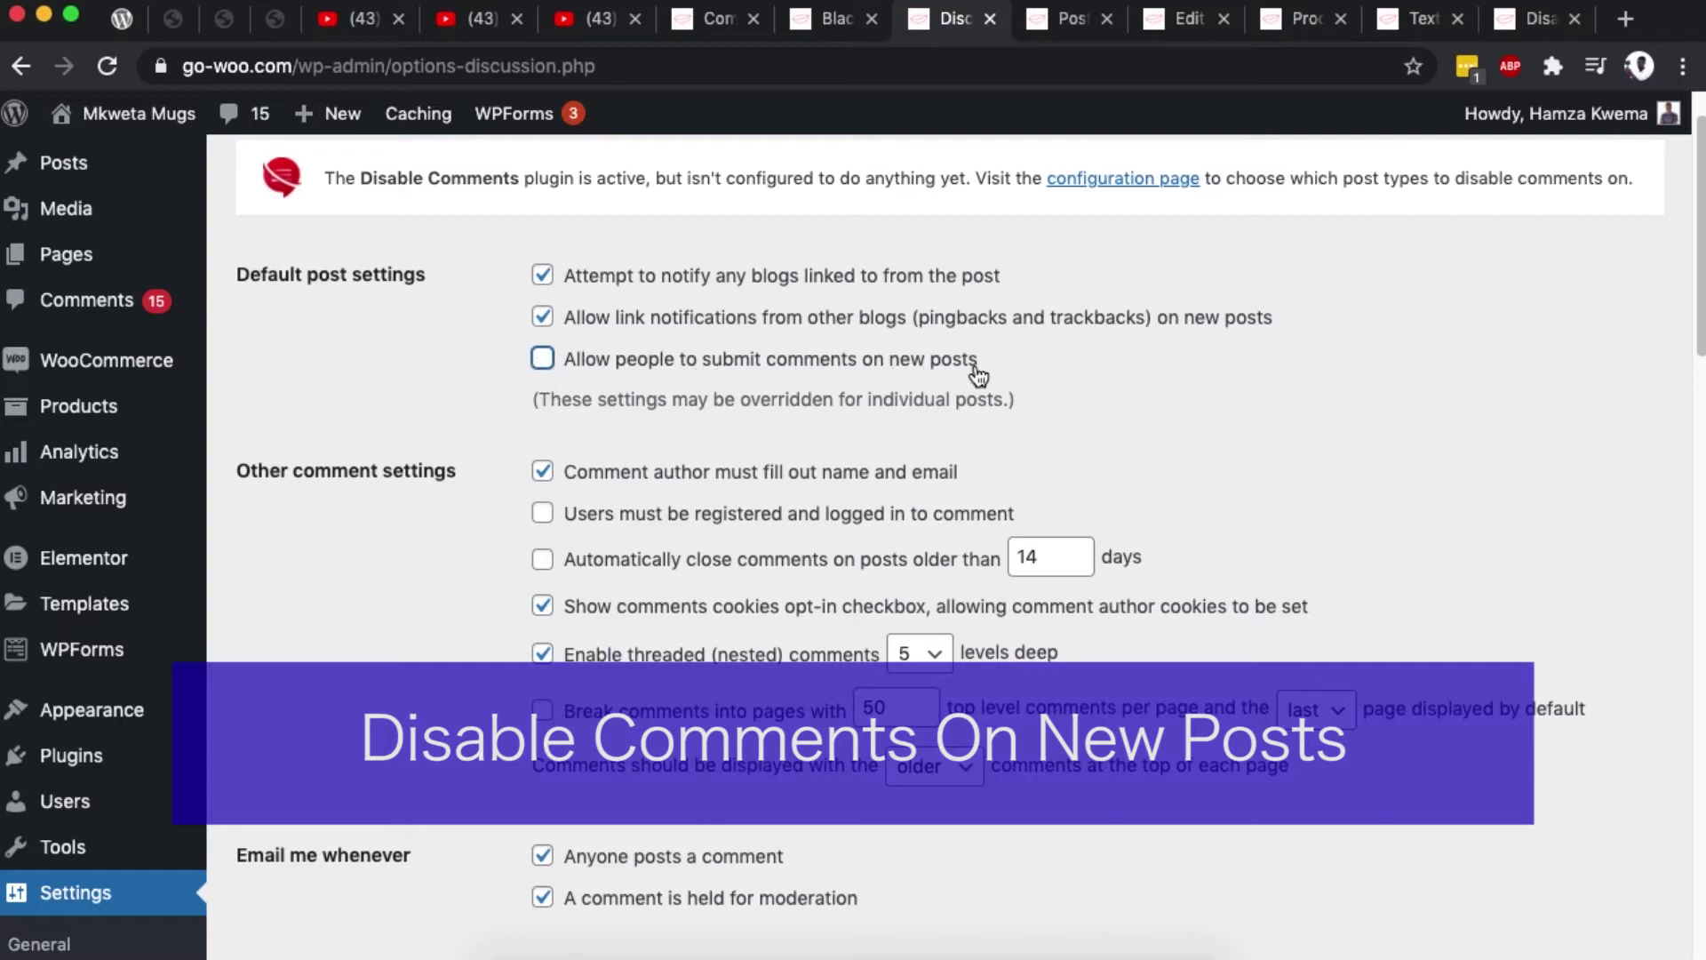
left_click(827, 21)
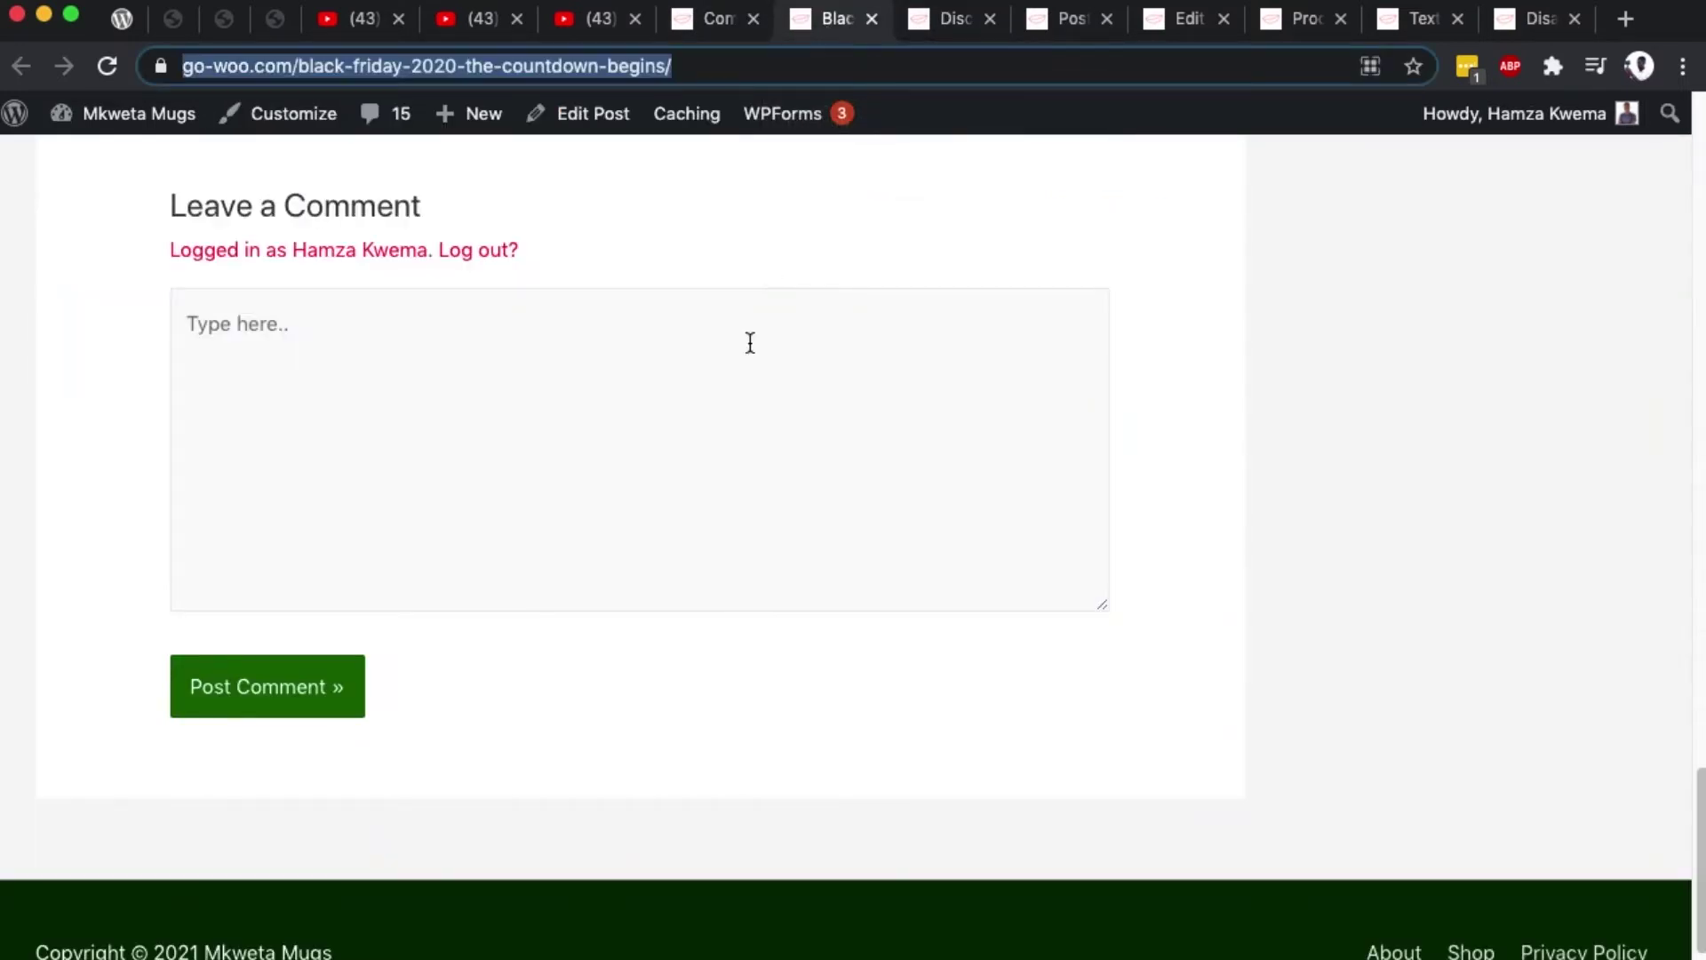
scroll(750, 343, "up", 20)
scroll(553, 399, "down", 10)
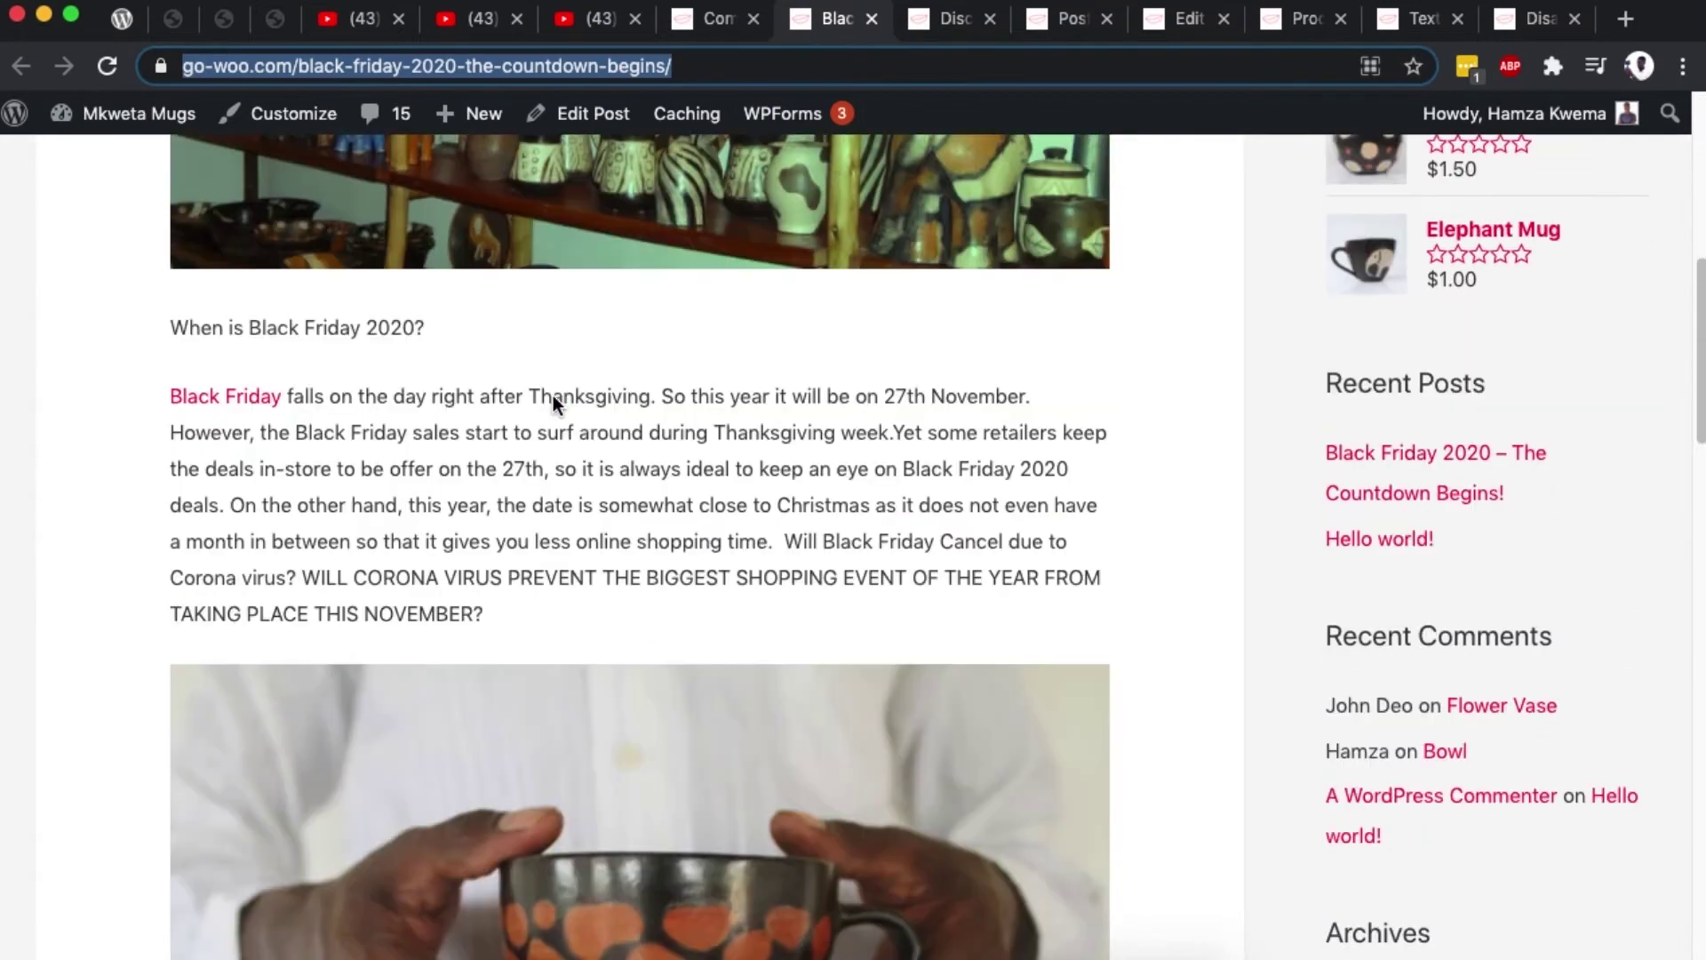
scroll(675, 444, "up", 8)
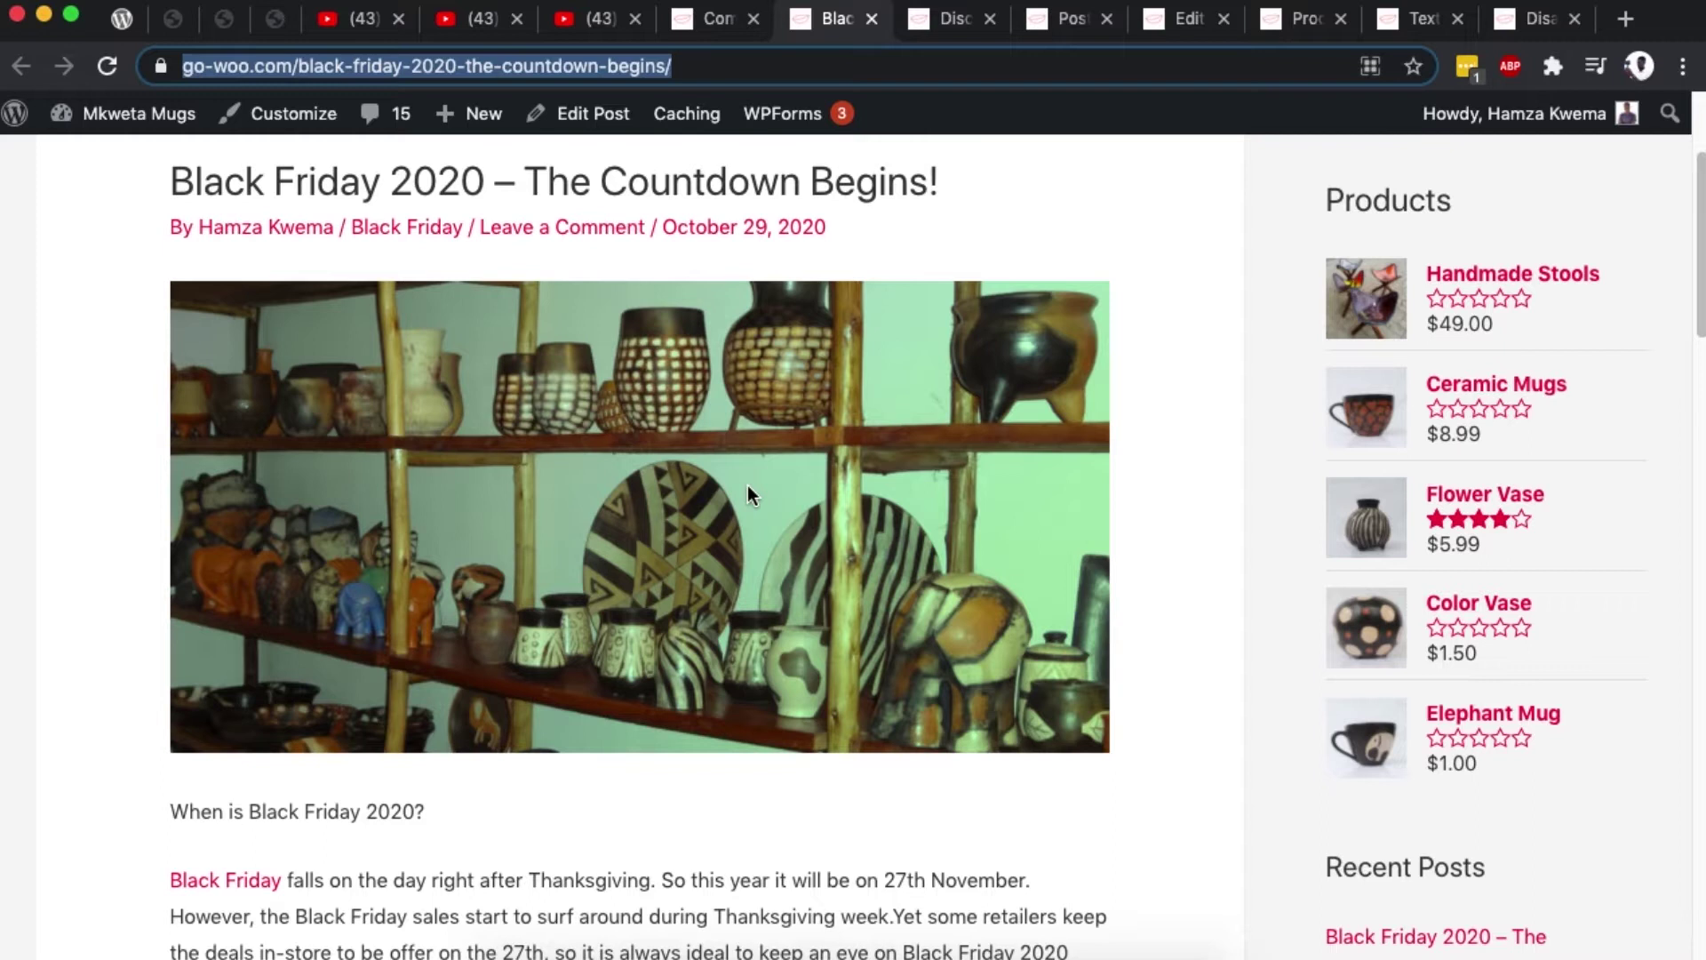
scroll(748, 485, "down", 5)
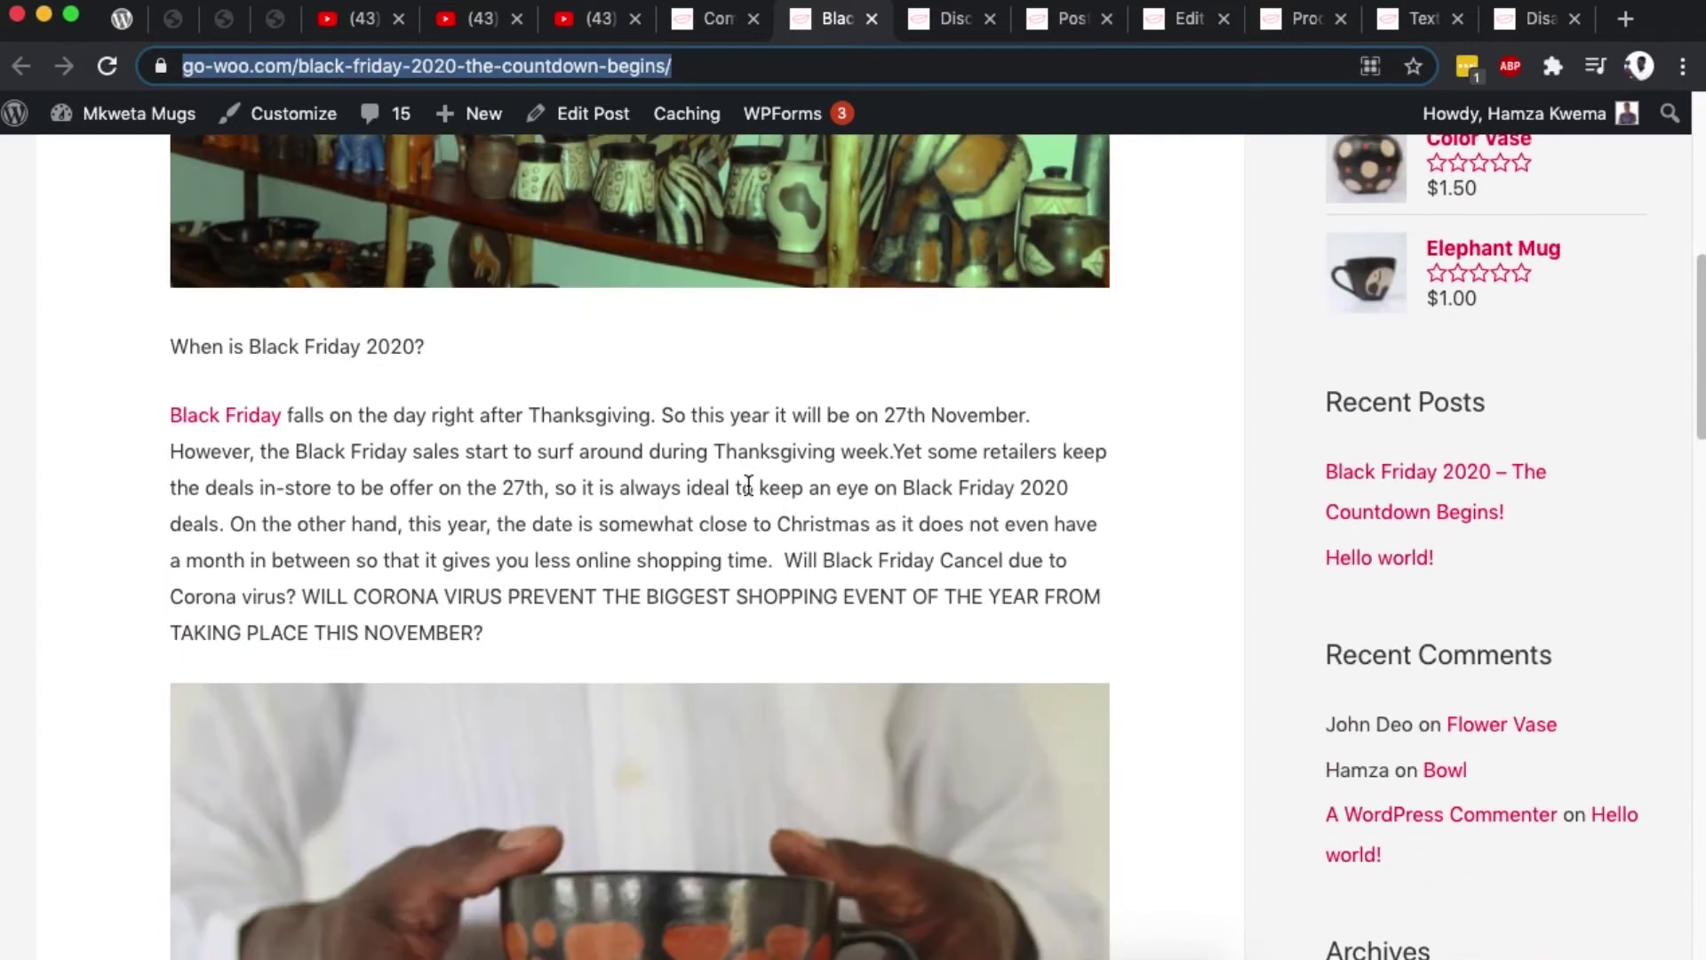
scroll(736, 477, "down", 1)
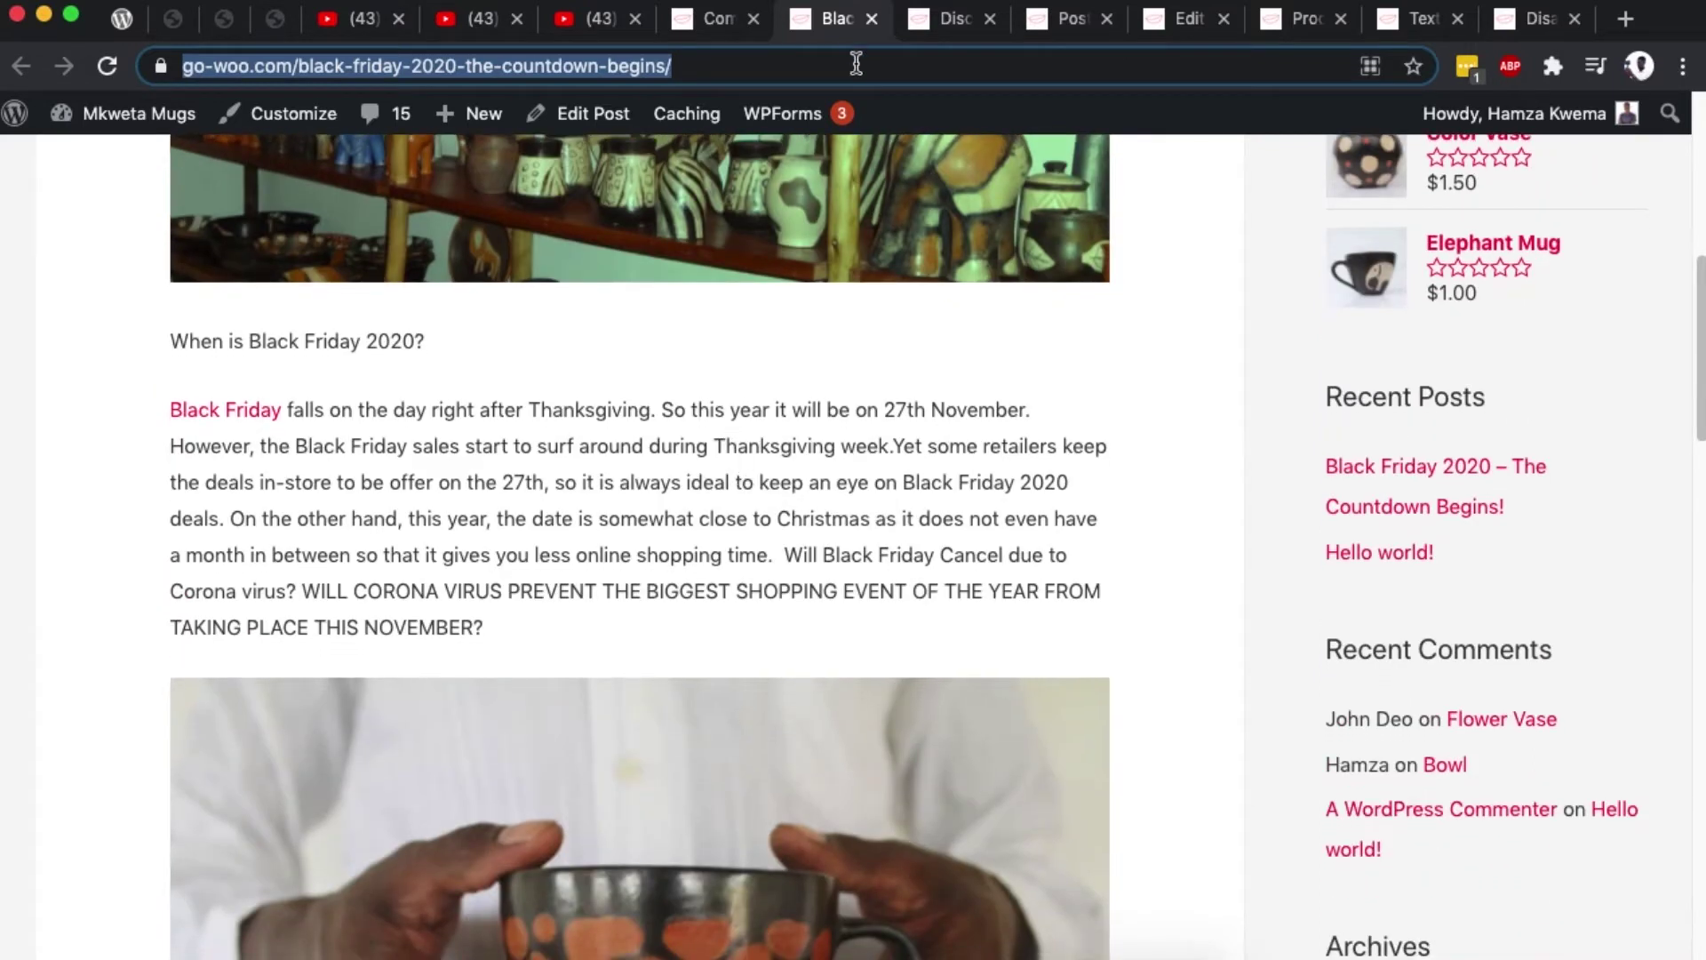
left_click(707, 24)
Save the Discussion Settings with new-post comments turned off
left_click(954, 21)
left_click(550, 350)
scroll(677, 360, "down", 12)
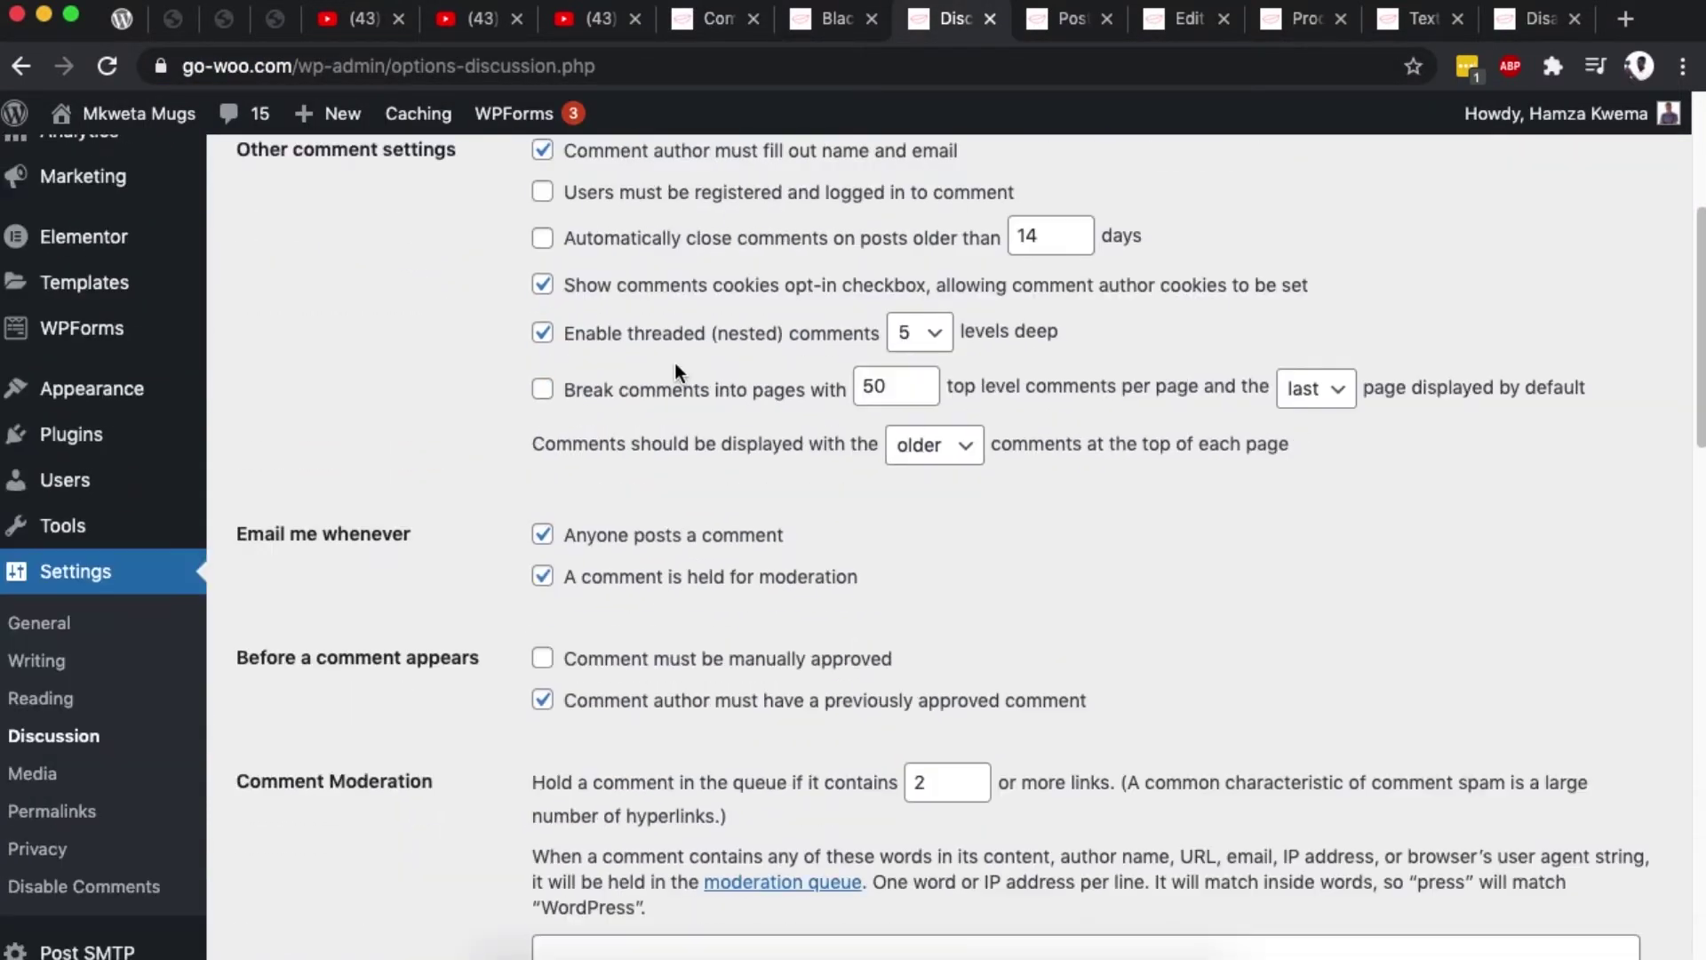
scroll(675, 372, "down", 10)
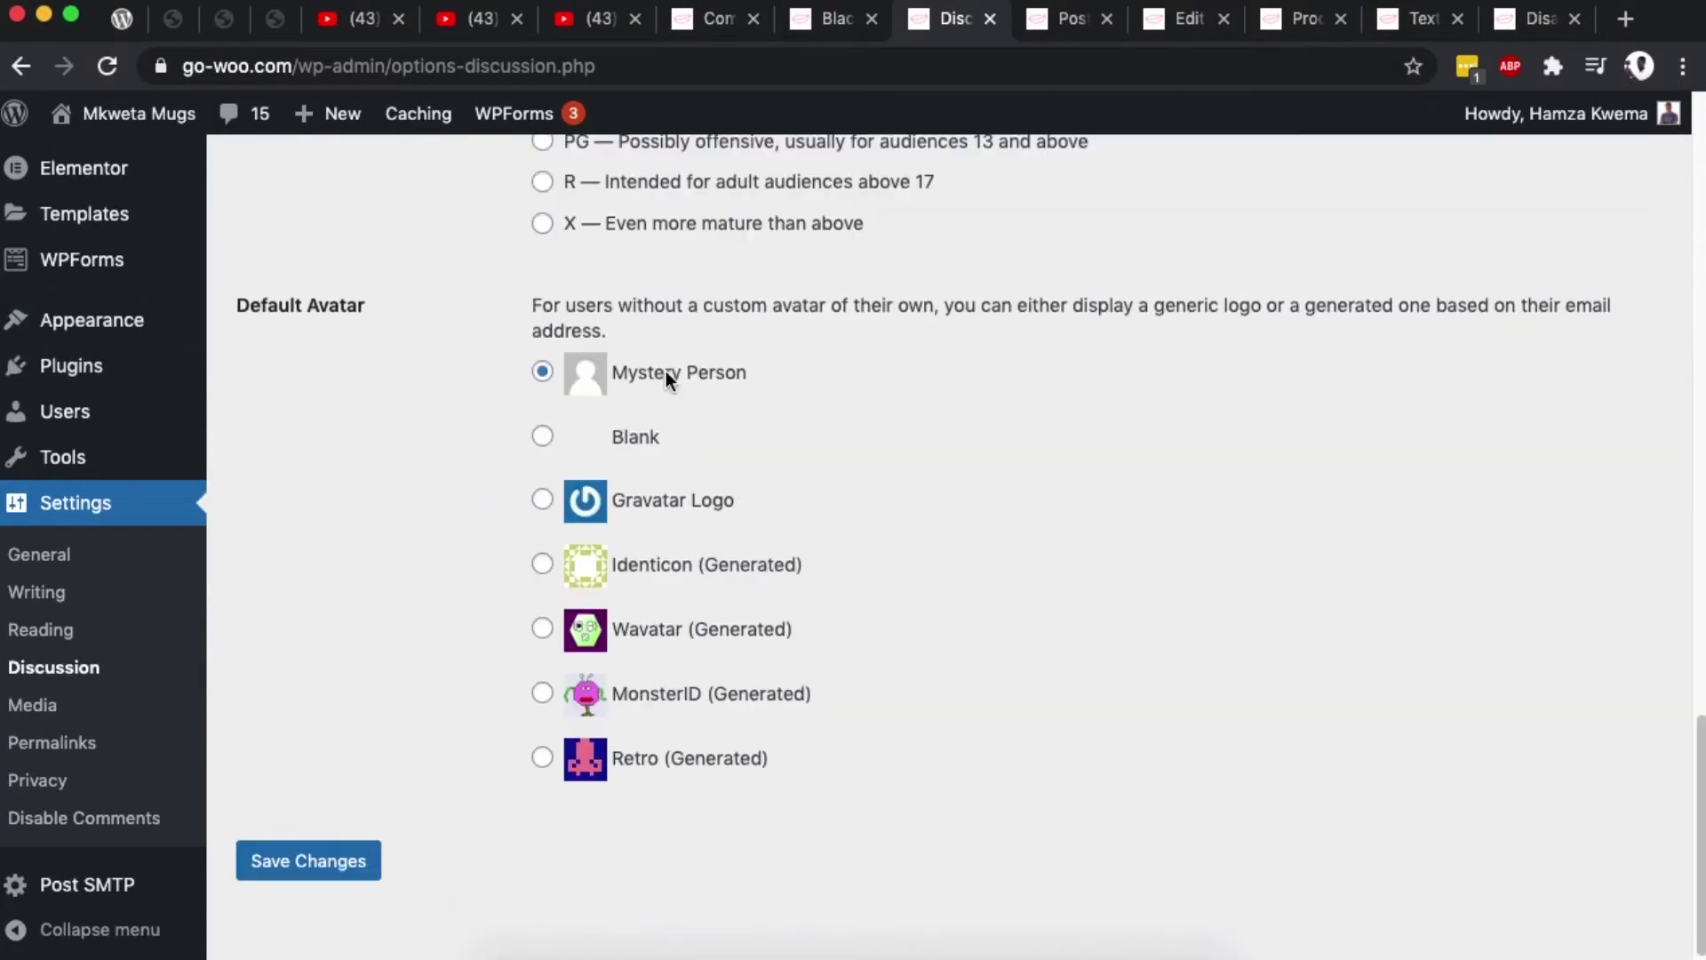
left_click(318, 829)
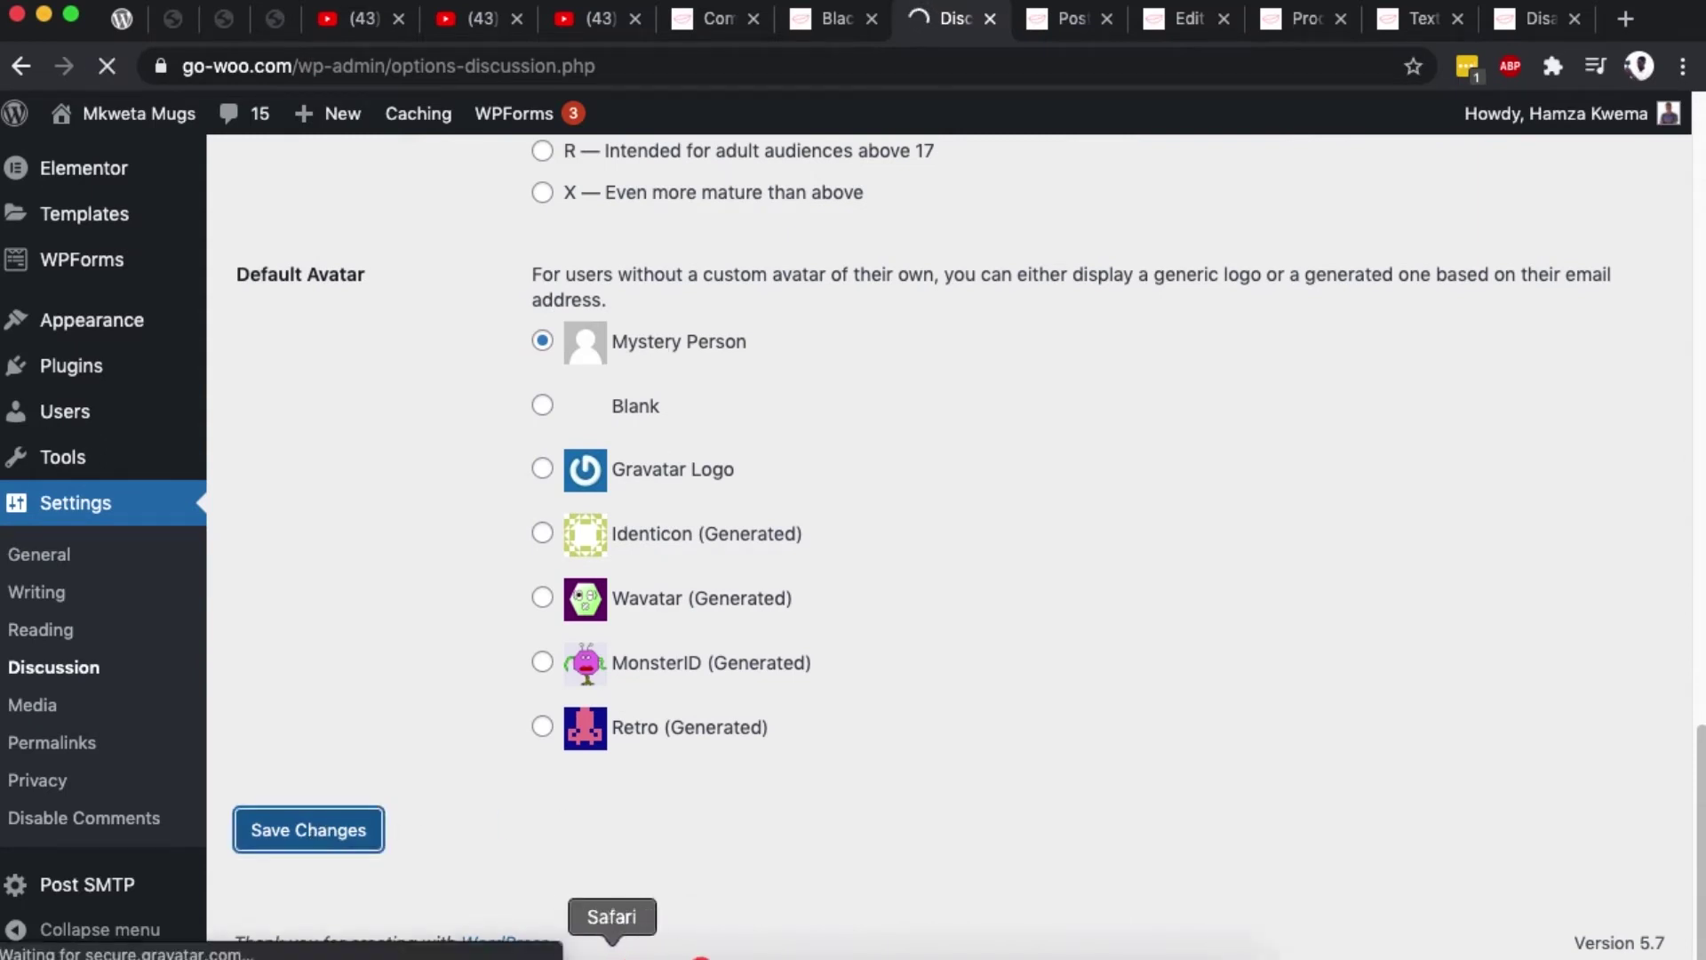
Switch between the browser windows and open the All Posts list
left_click(609, 944)
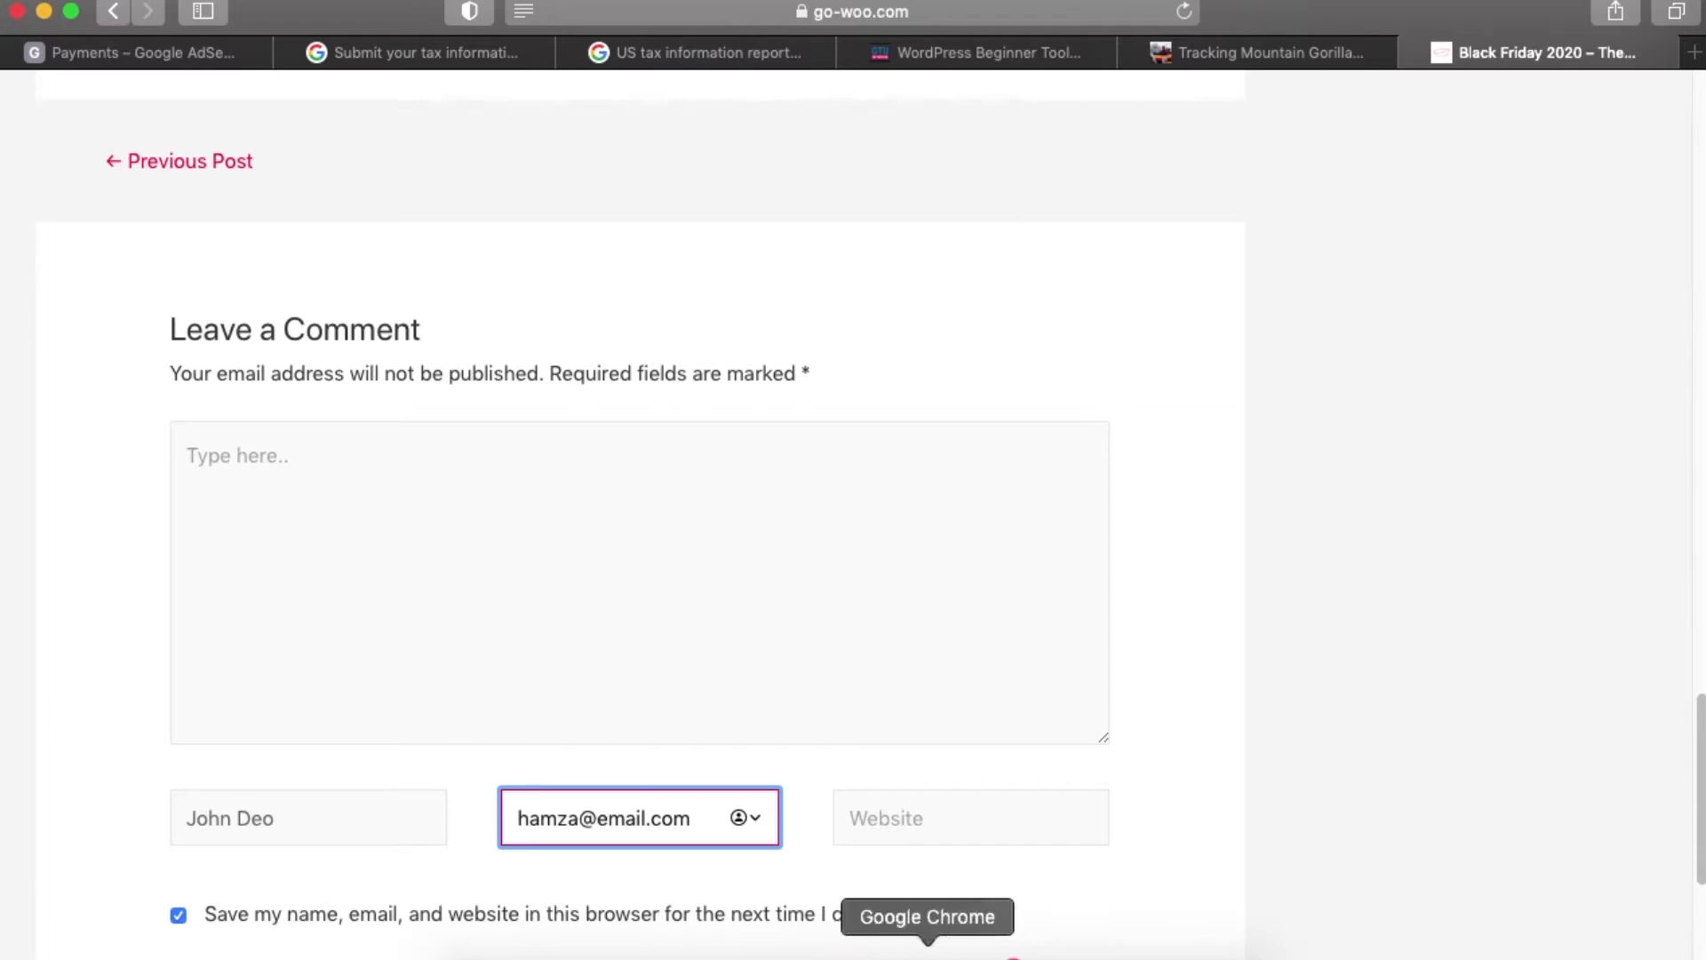
left_click(927, 948)
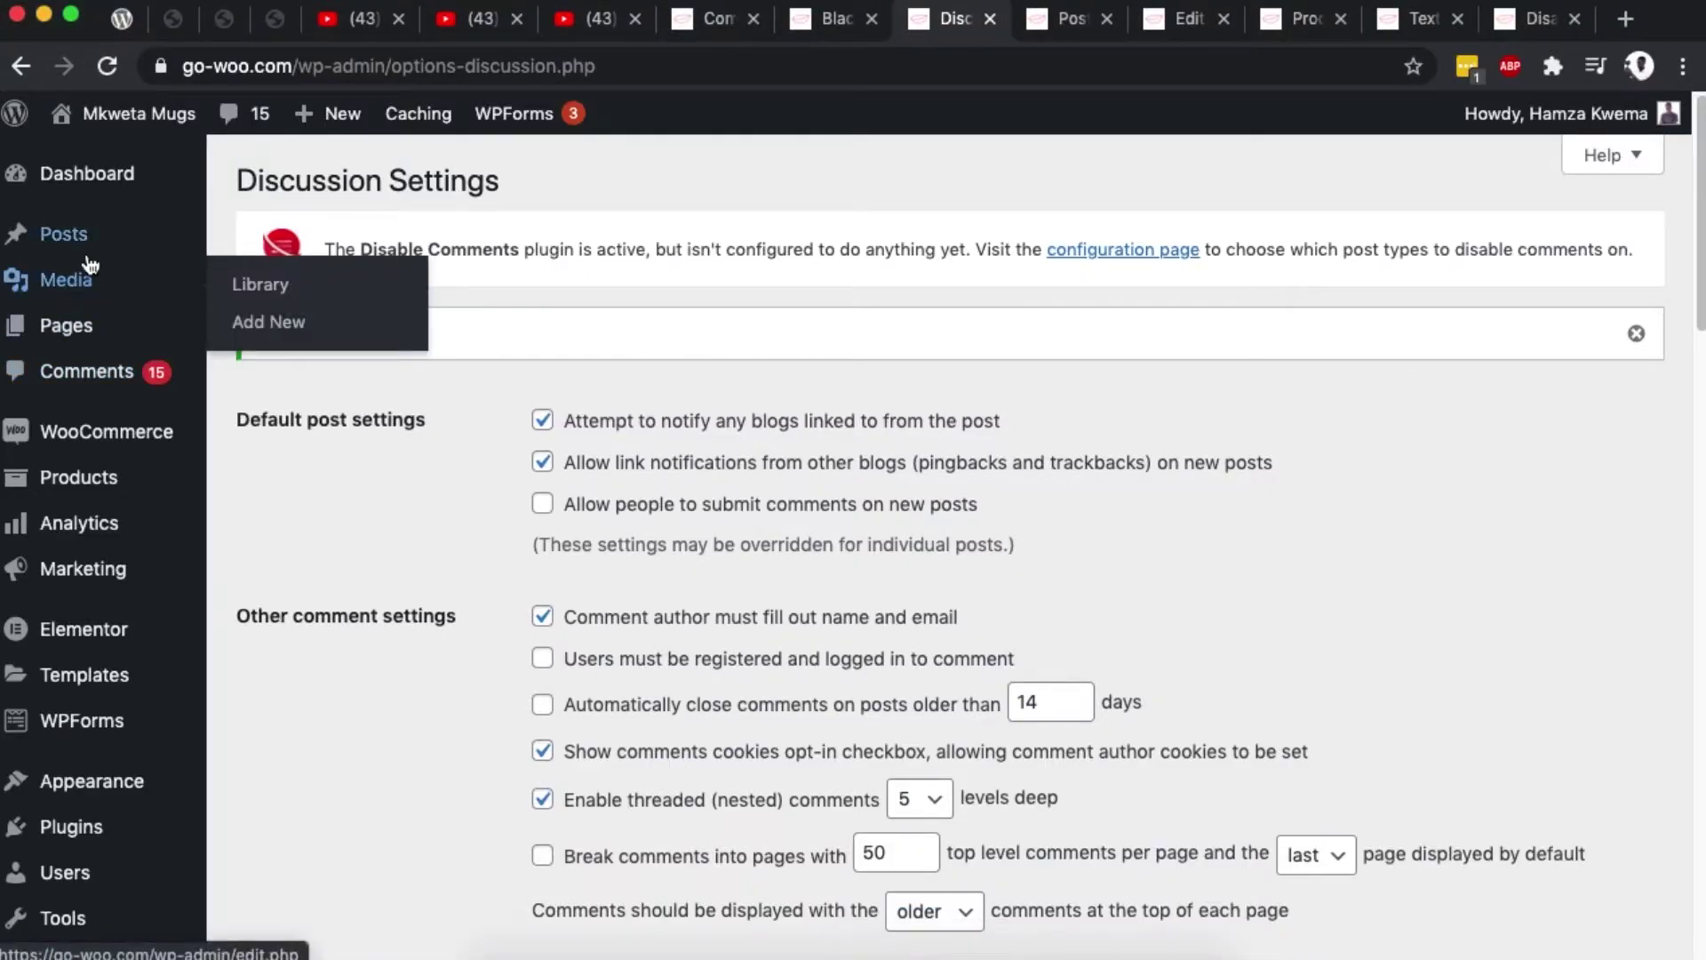
left_click(252, 244)
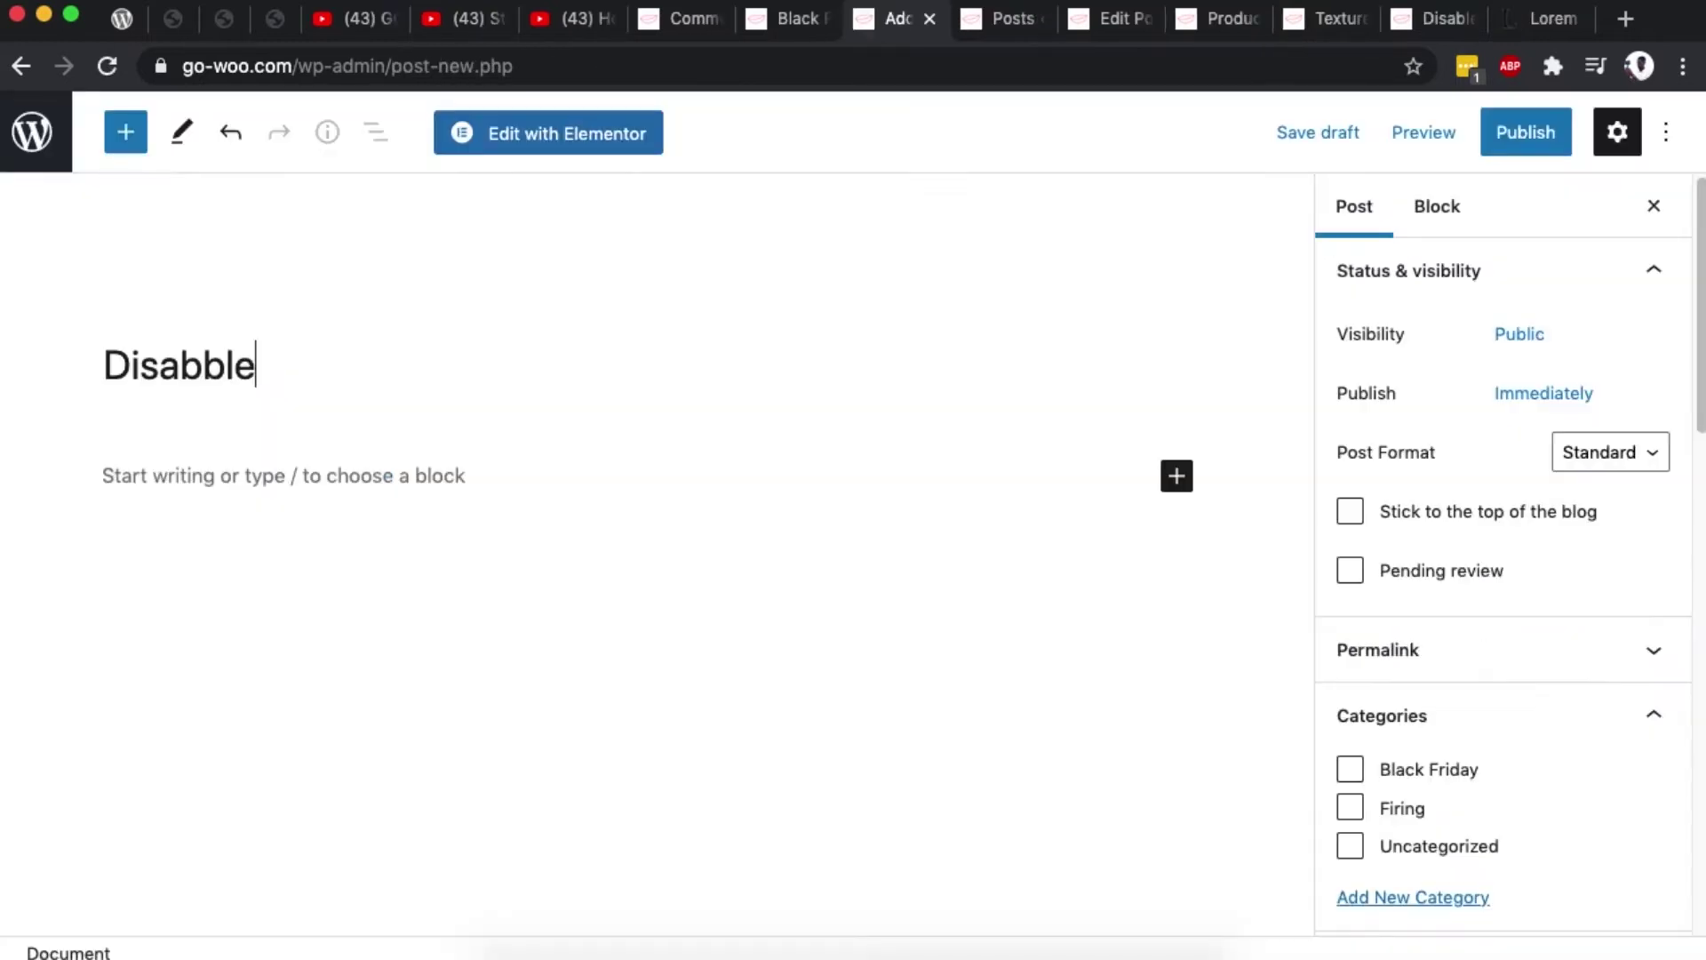
Correct the new post's title to 'Disabled Comments'
key("BackSpace")
key("BackSpace")
type("l")
key("BackSpace")
key("BackSpace")
type("led Comments")
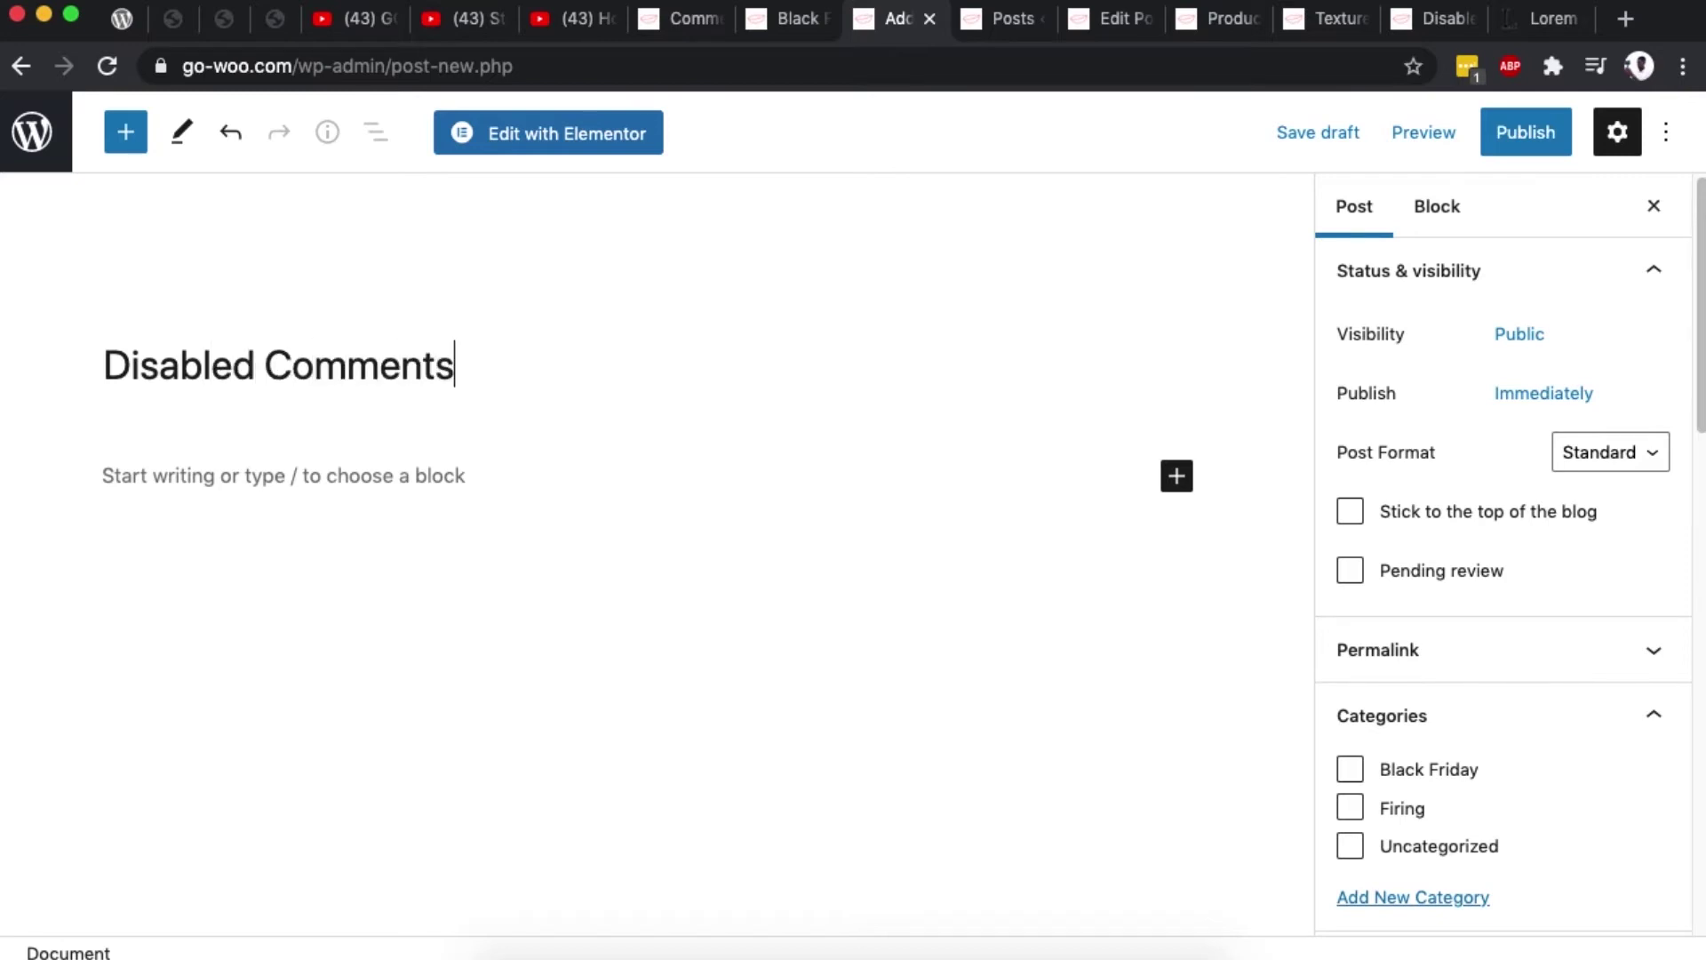
Fill the body with two pasted Lorem Ipsum paragraphs and publish the post
left_click(110, 476)
type("Lorem Ipsum is simply dummy text of the printing and typesetting industry. Lorem Ipsum has been the industry's standard dummy text ever since the 1500s, when an unknown printer took a galley of type and scrambled it to make a type specimen book. It has survived not only five centuries, but also the leap into electronic typesetting, remaining essentially unchanged. It was popularised in the 1960s with the release of Letraset sheets containing Lorem Ipsum passages, and more recently with desktop publishing software like Aldus PageMaker including versions of Lorem Ipsum")
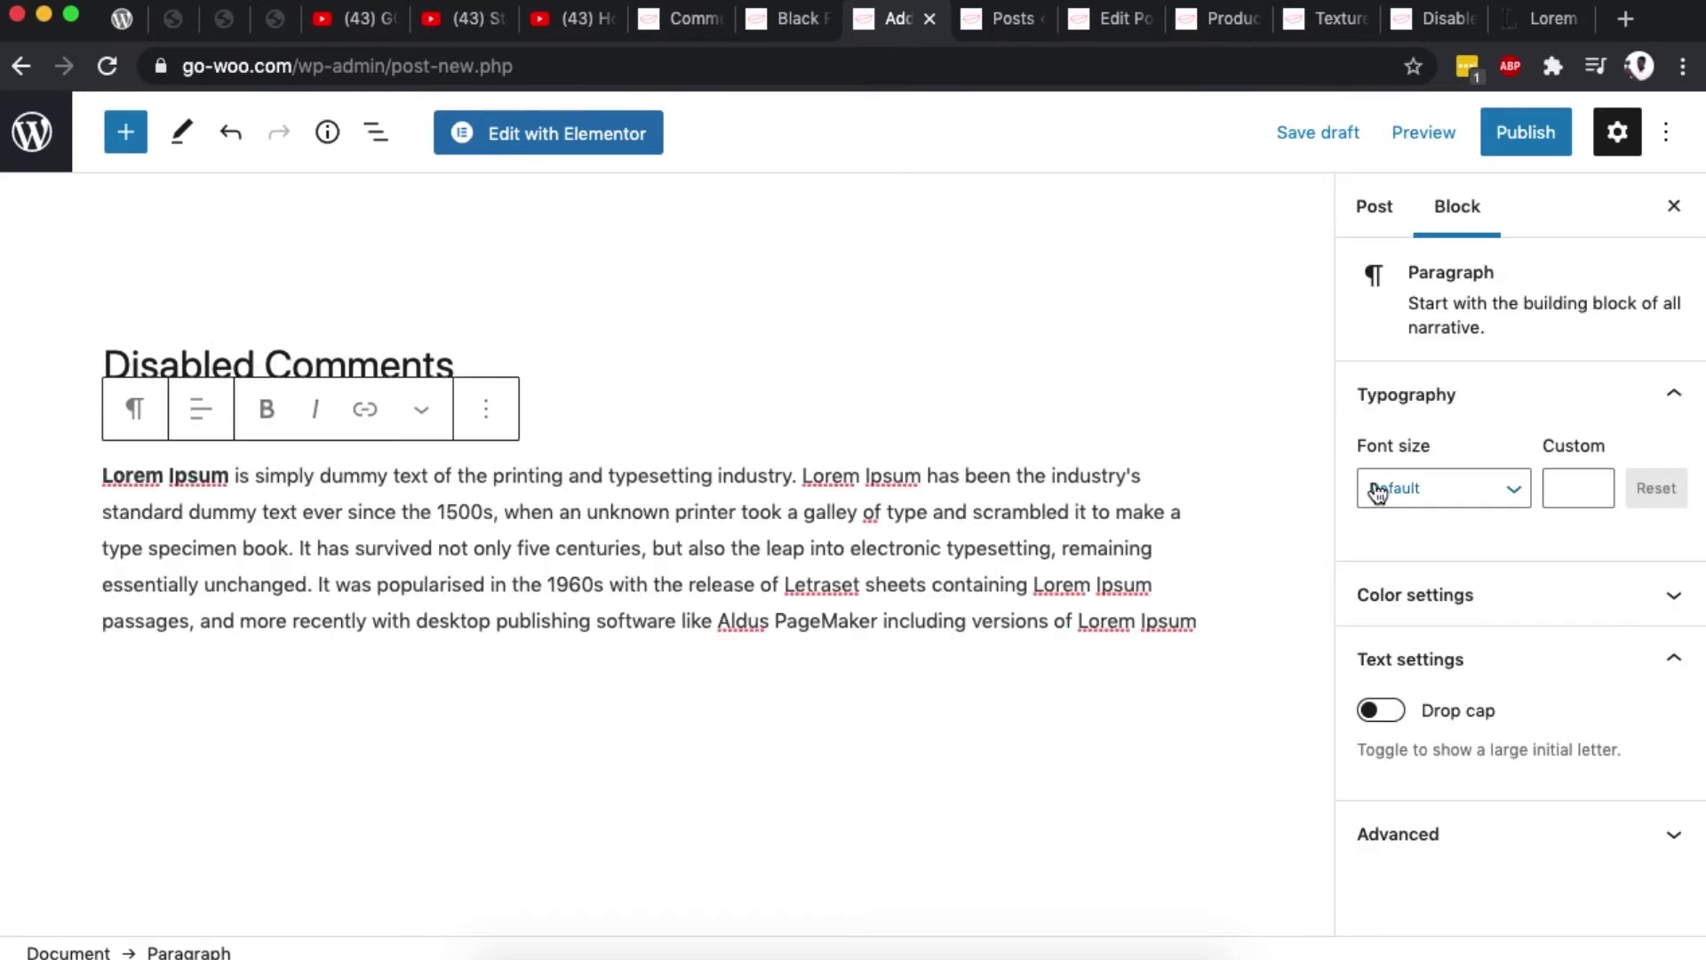
key("Return")
type("Lorem Ipsum is simply dummy text of the printing and typesetting industry. Lorem Ipsum has been the industry's standard dummy text ever since the 1500s, when an unknown printer took a galley of type and scrambled it to make a type specimen book. It has survived not only five centuries, but also the leap into electronic typesetting, remaining essentially unchanged. It was popularised in the 1960s with the release of Letraset sheets containing Lorem Ipsum passages, and more recently with desktop publishing software like Aldus PageMaker including versions of Lorem Ipsum")
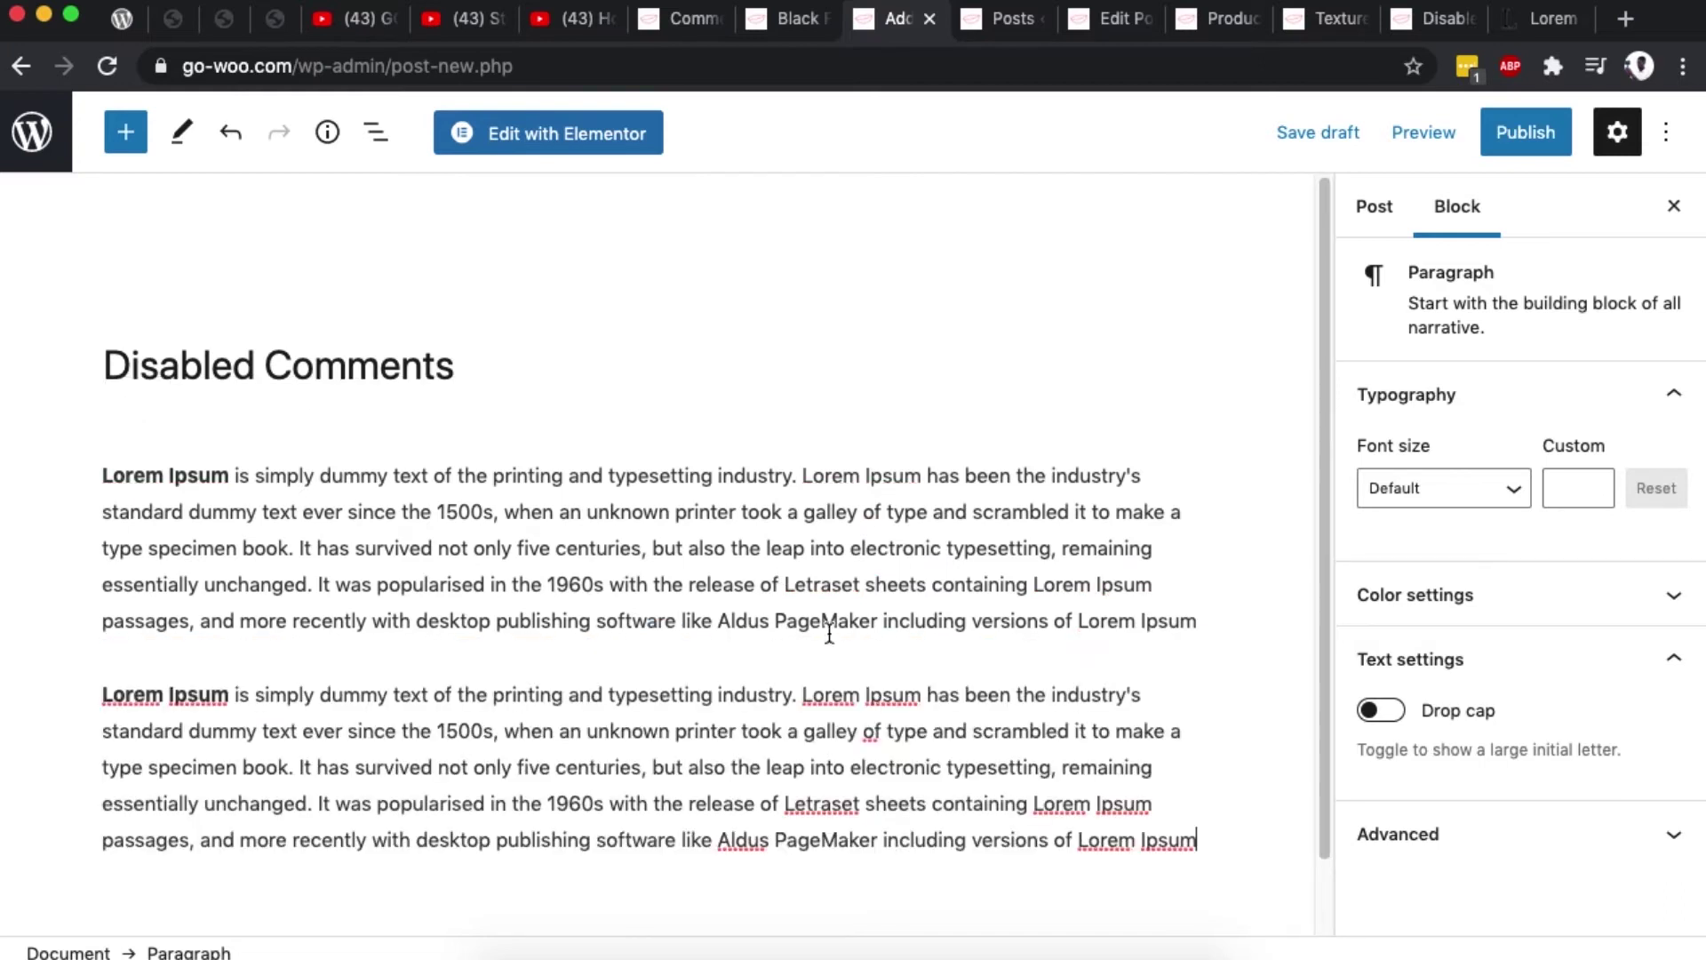
left_click(1523, 131)
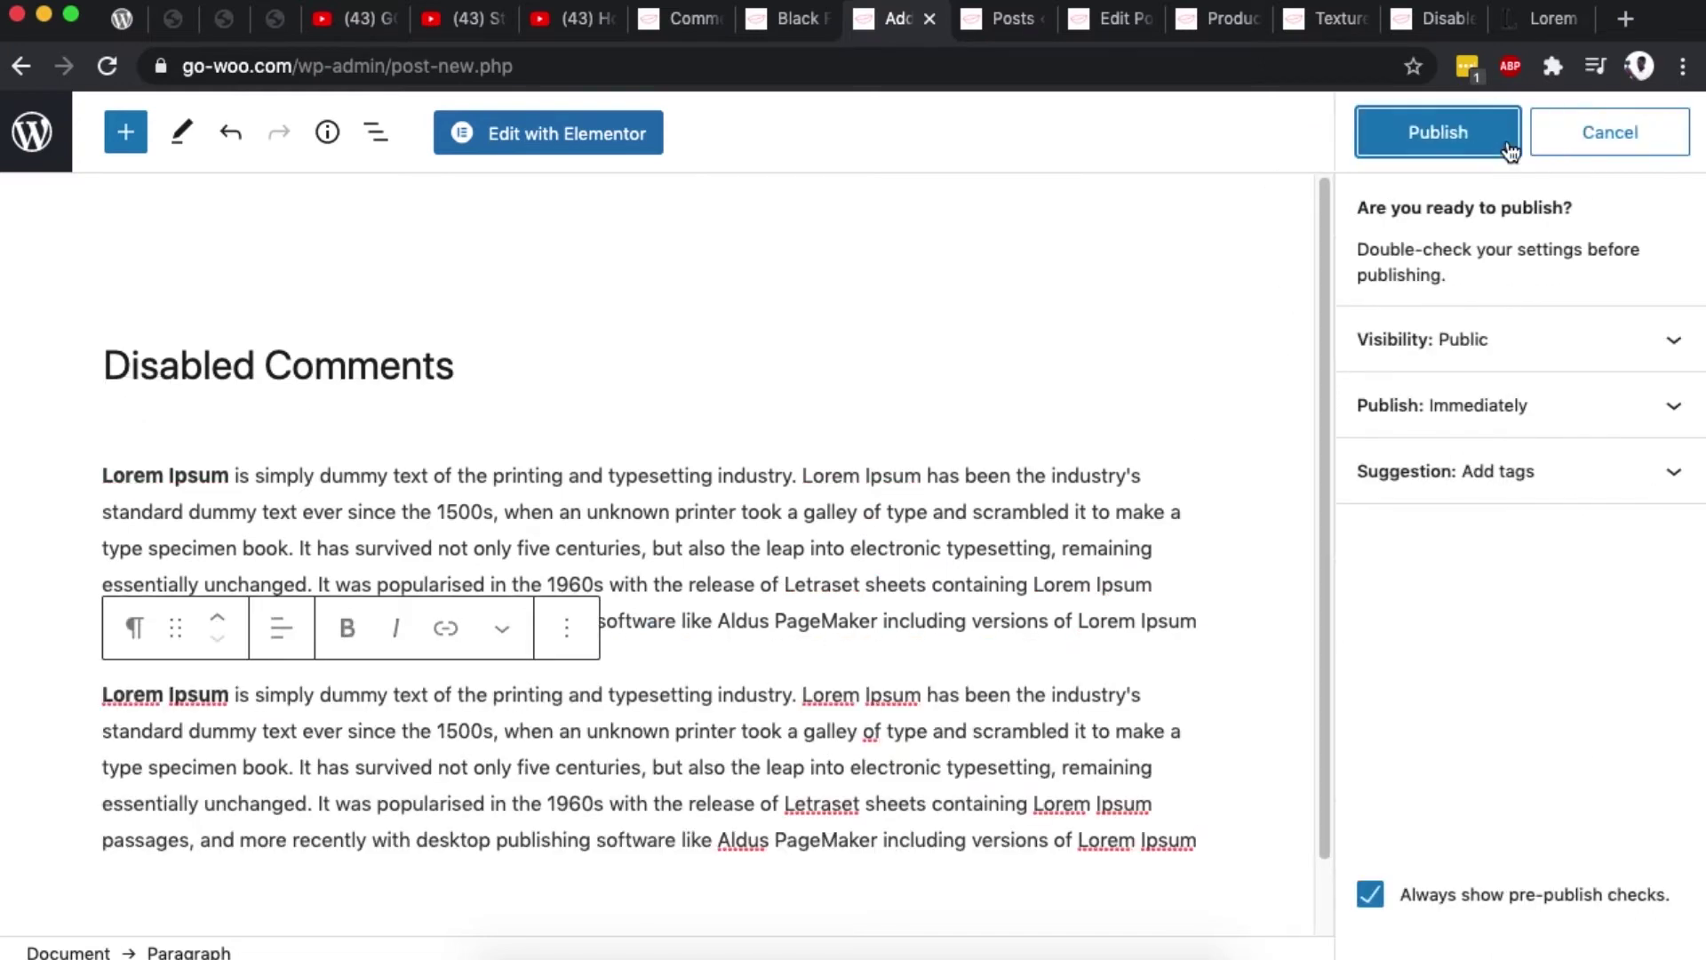
left_click(1462, 138)
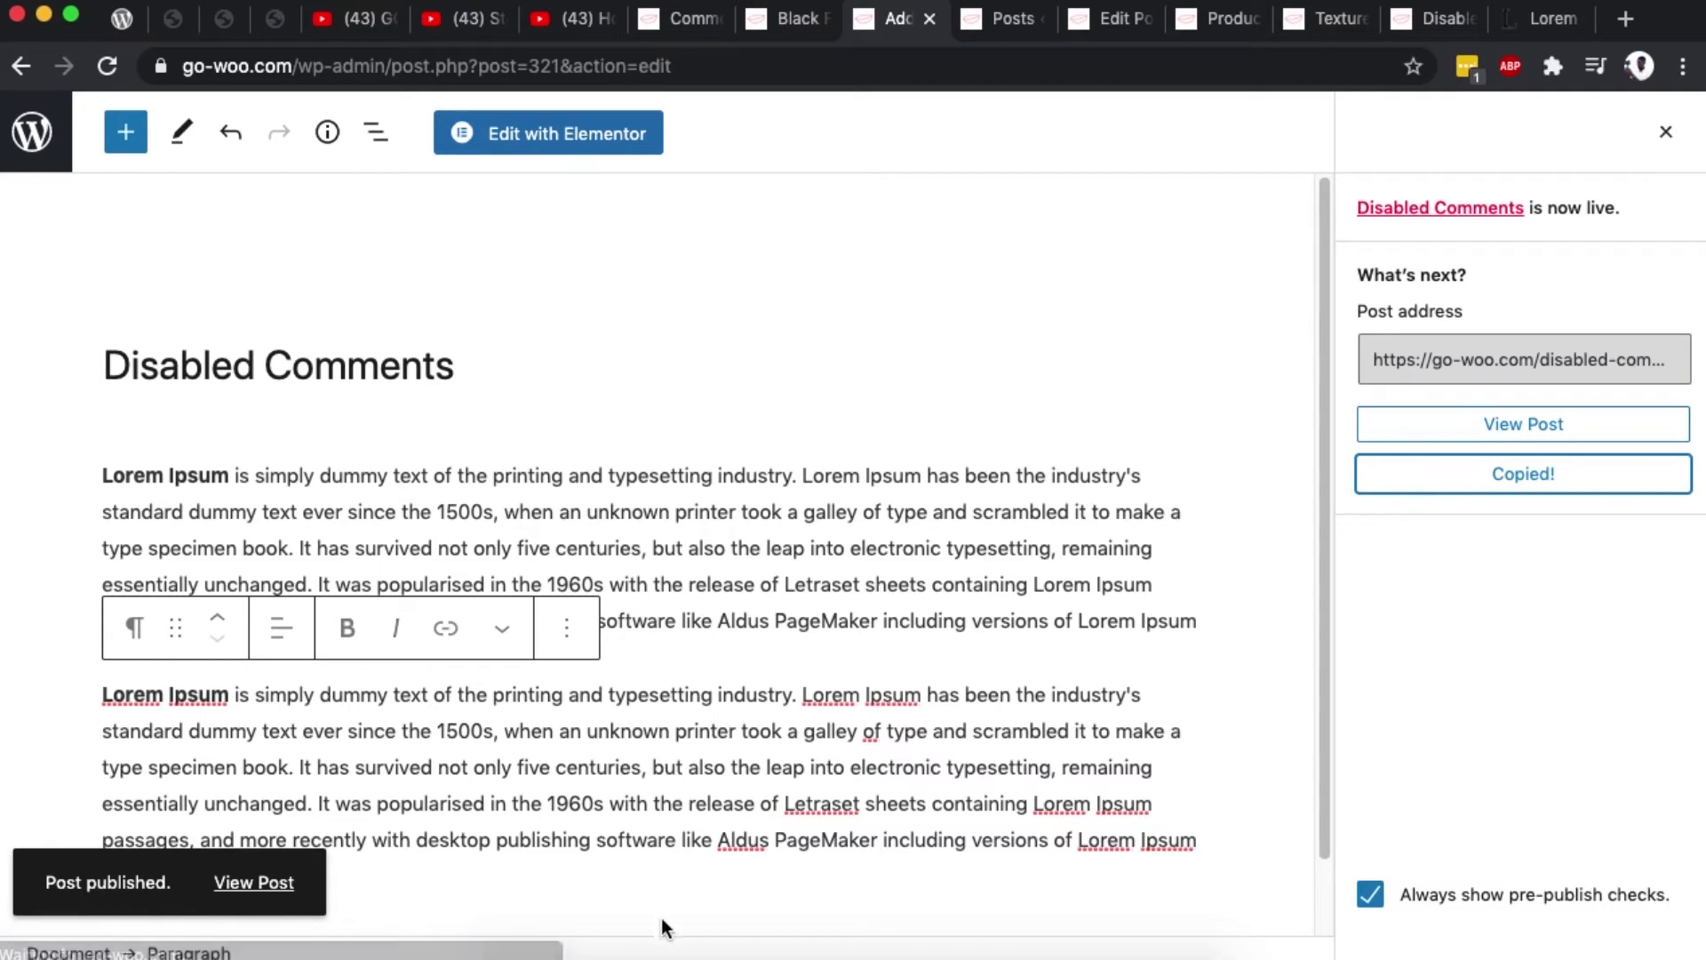
In the other browser, open a new tab and paste the new post's web address
left_click(605, 951)
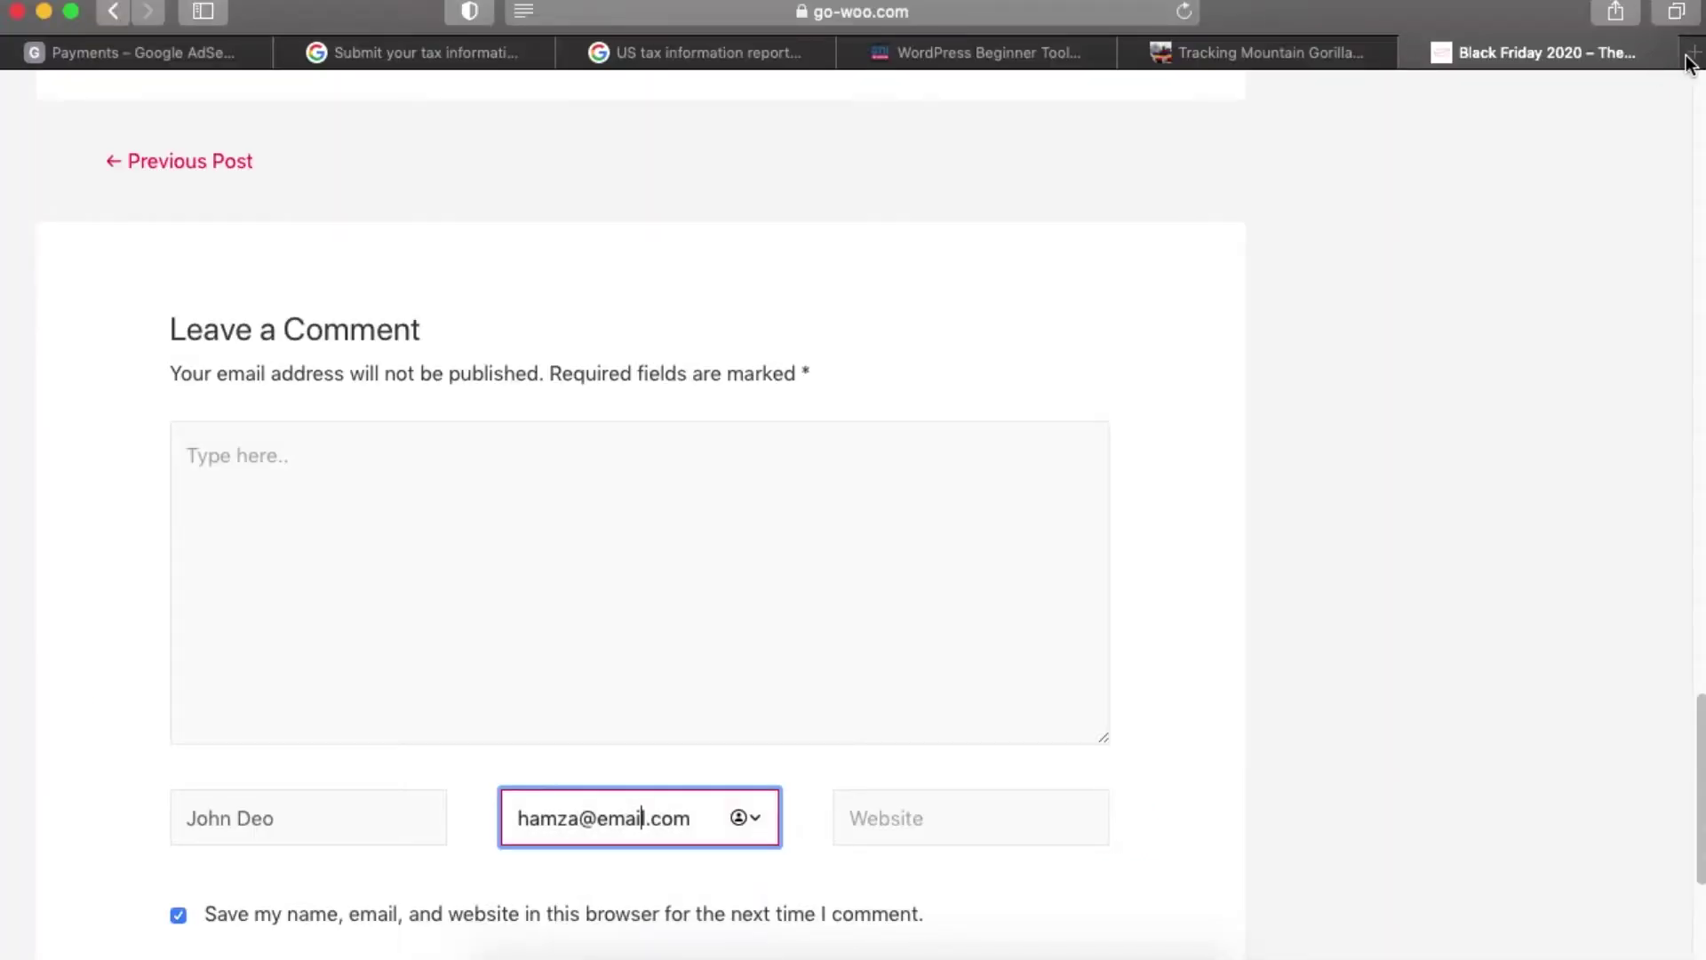
left_click(1690, 56)
type("https://go-woo.com/disabled-comments/")
Load the live Disabled Comments post and compare it with the Black Friday 2020 post's comment form
key("Return")
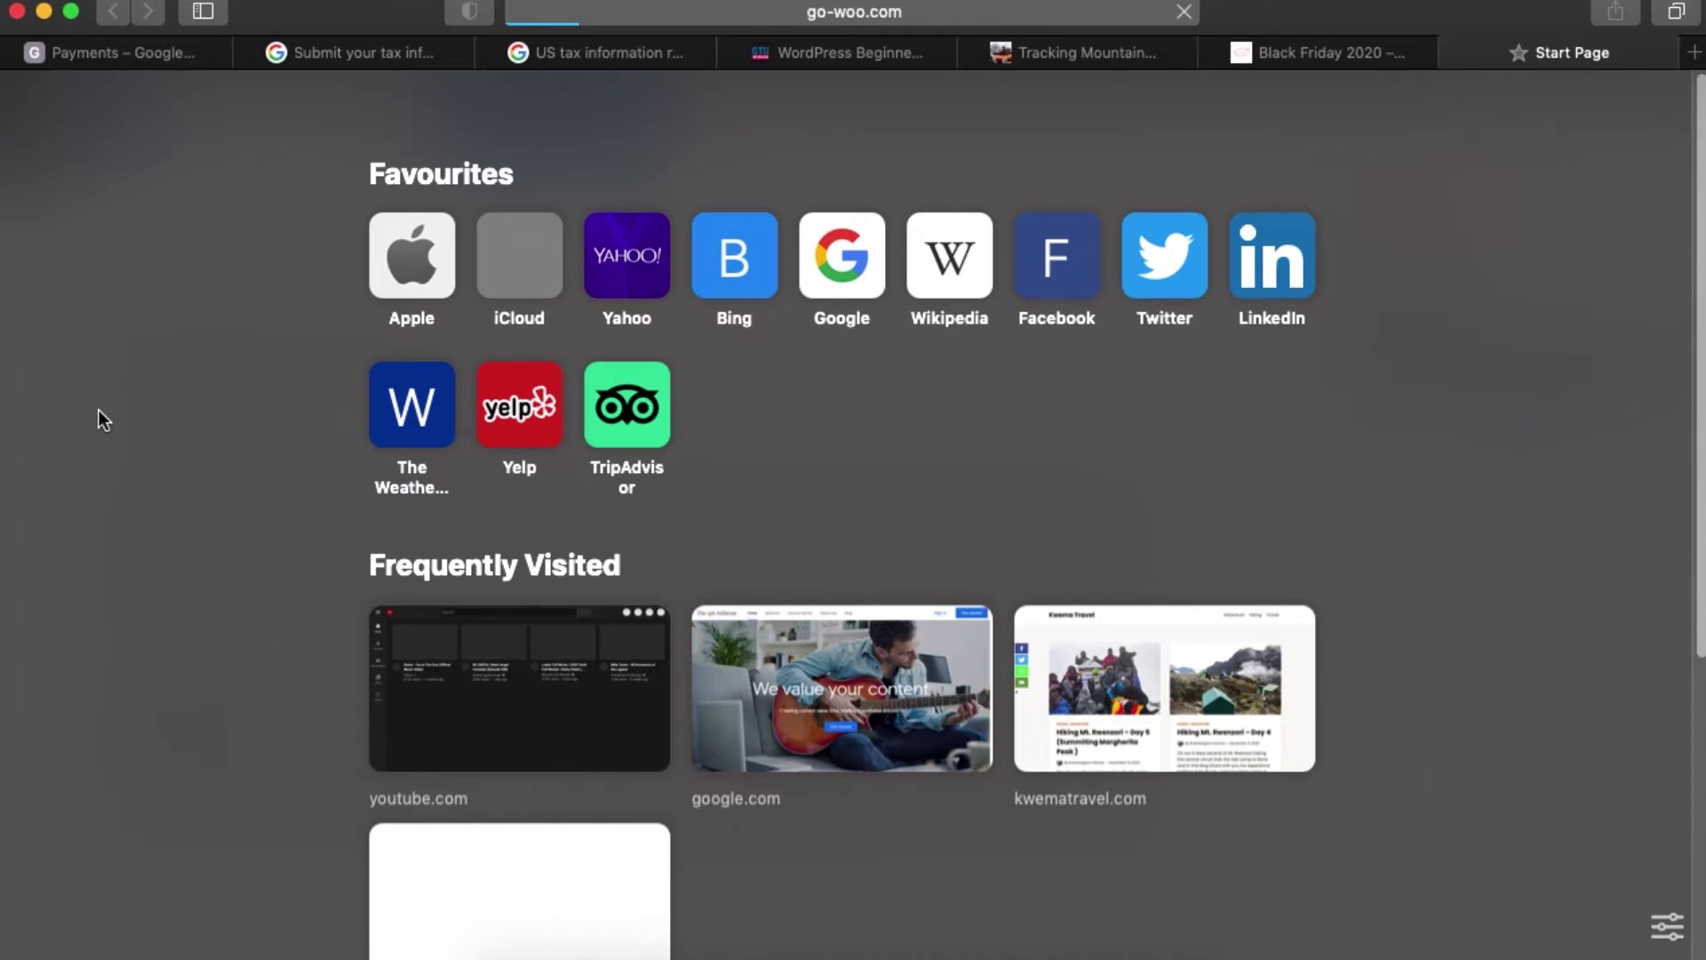
scroll(732, 480, "down", 15)
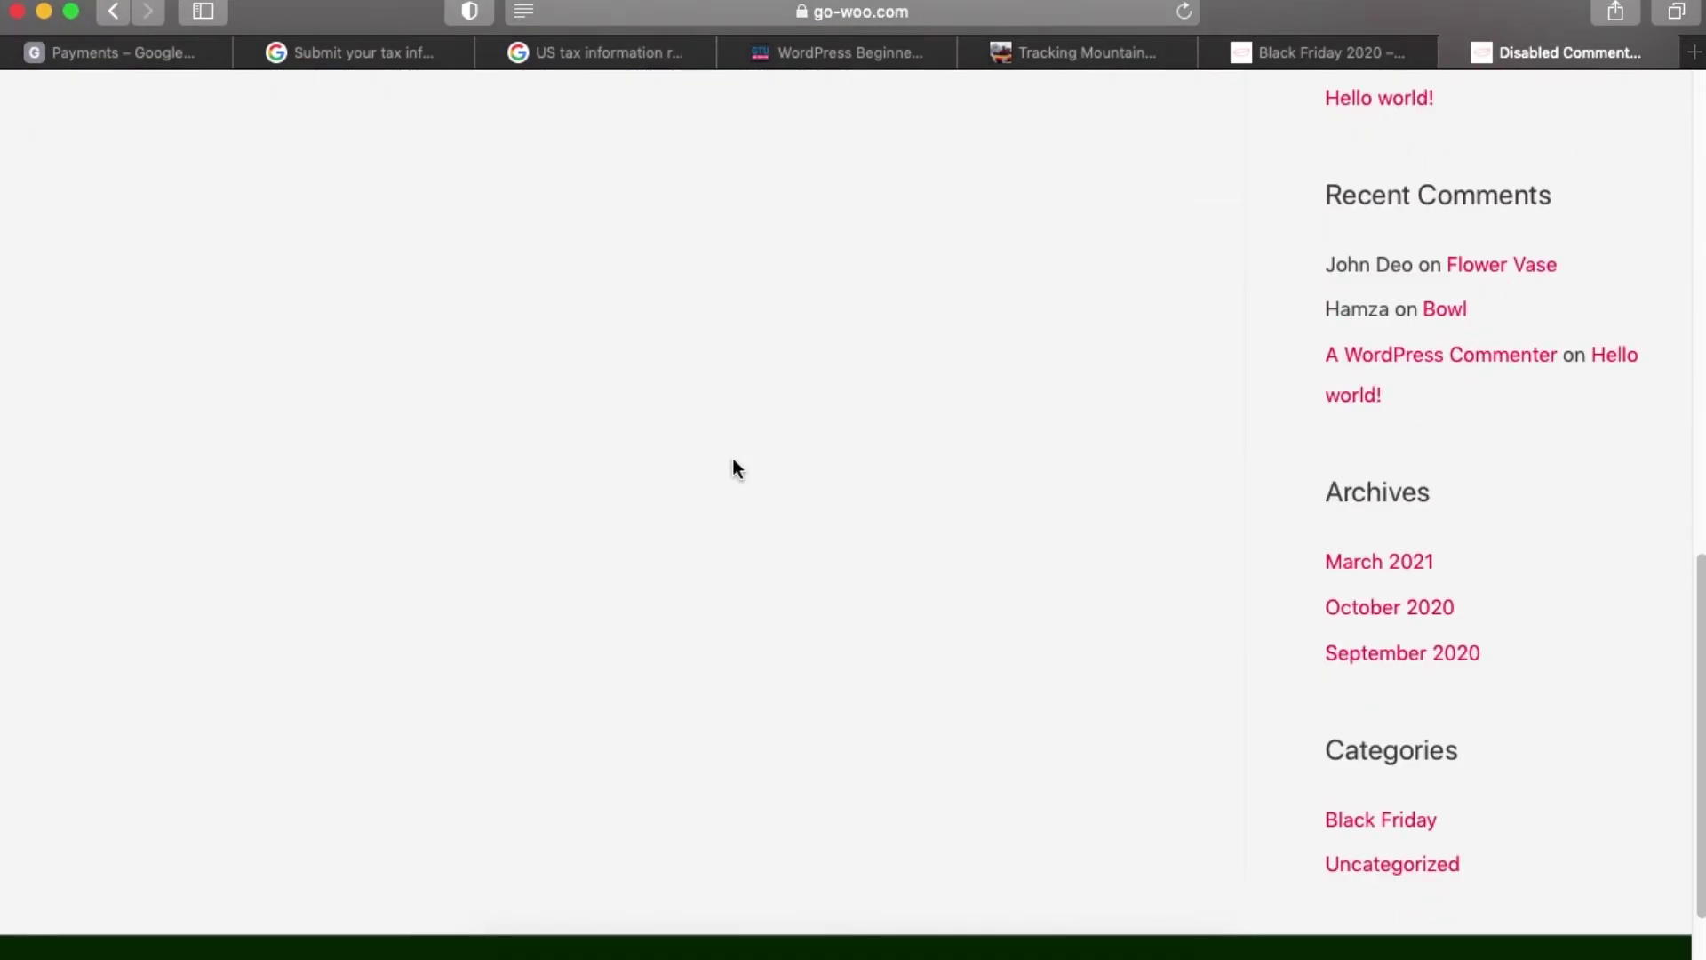
scroll(735, 435, "up", 5)
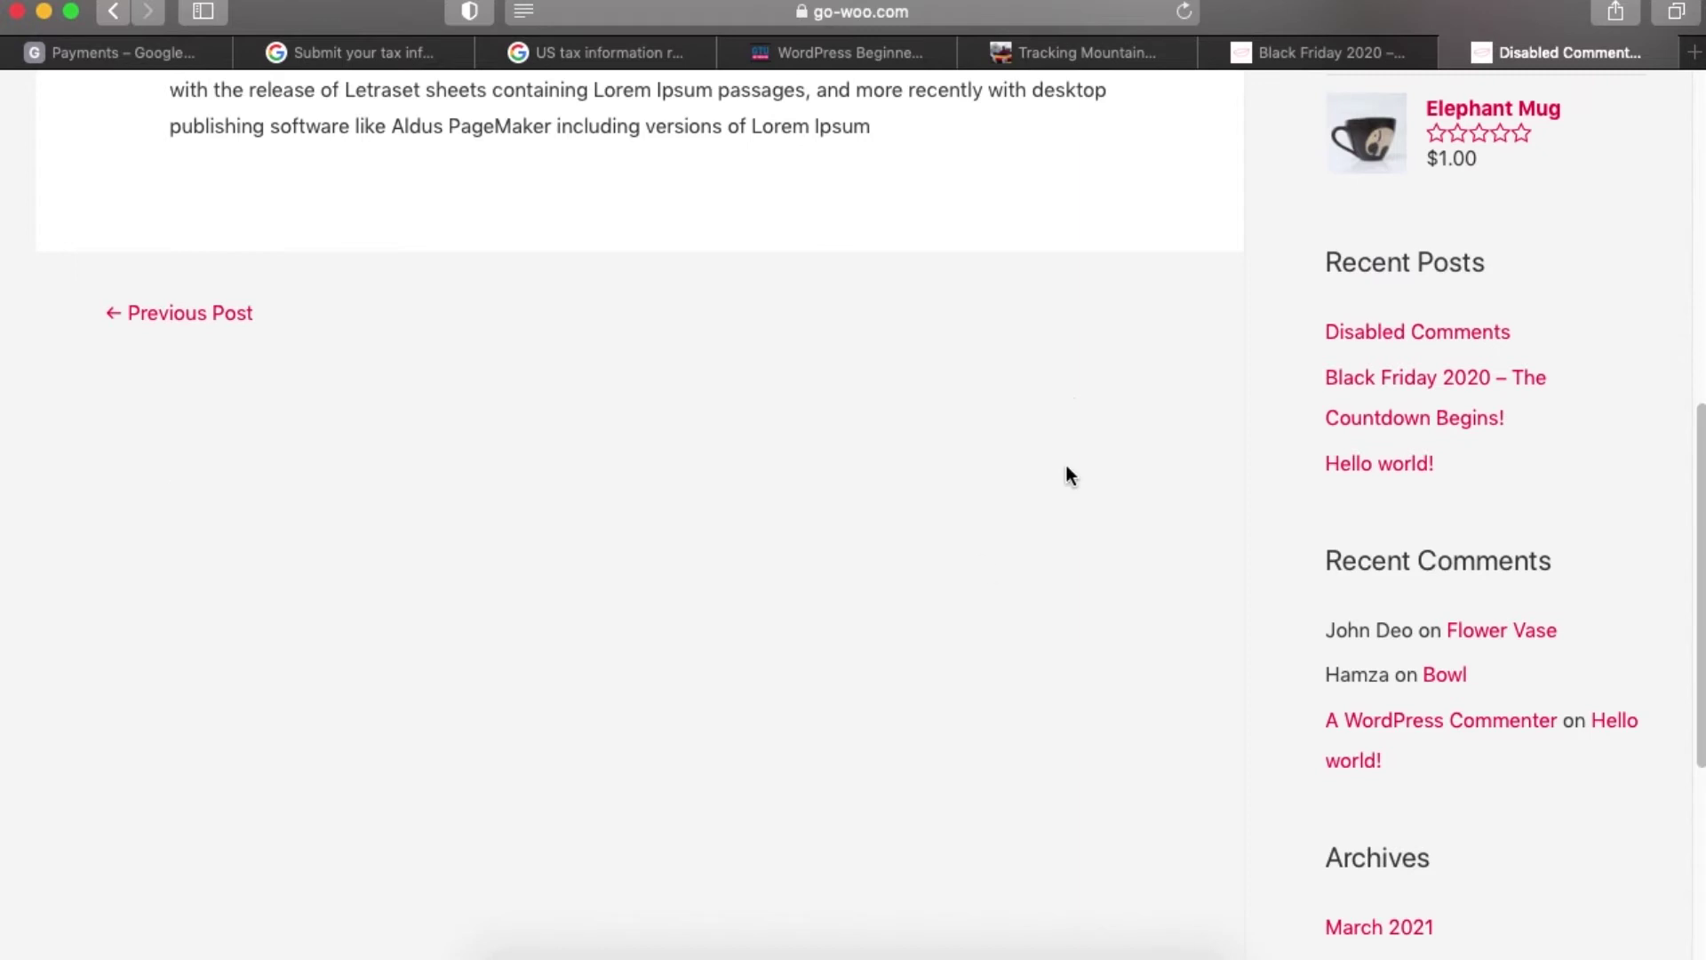
left_click(1235, 51)
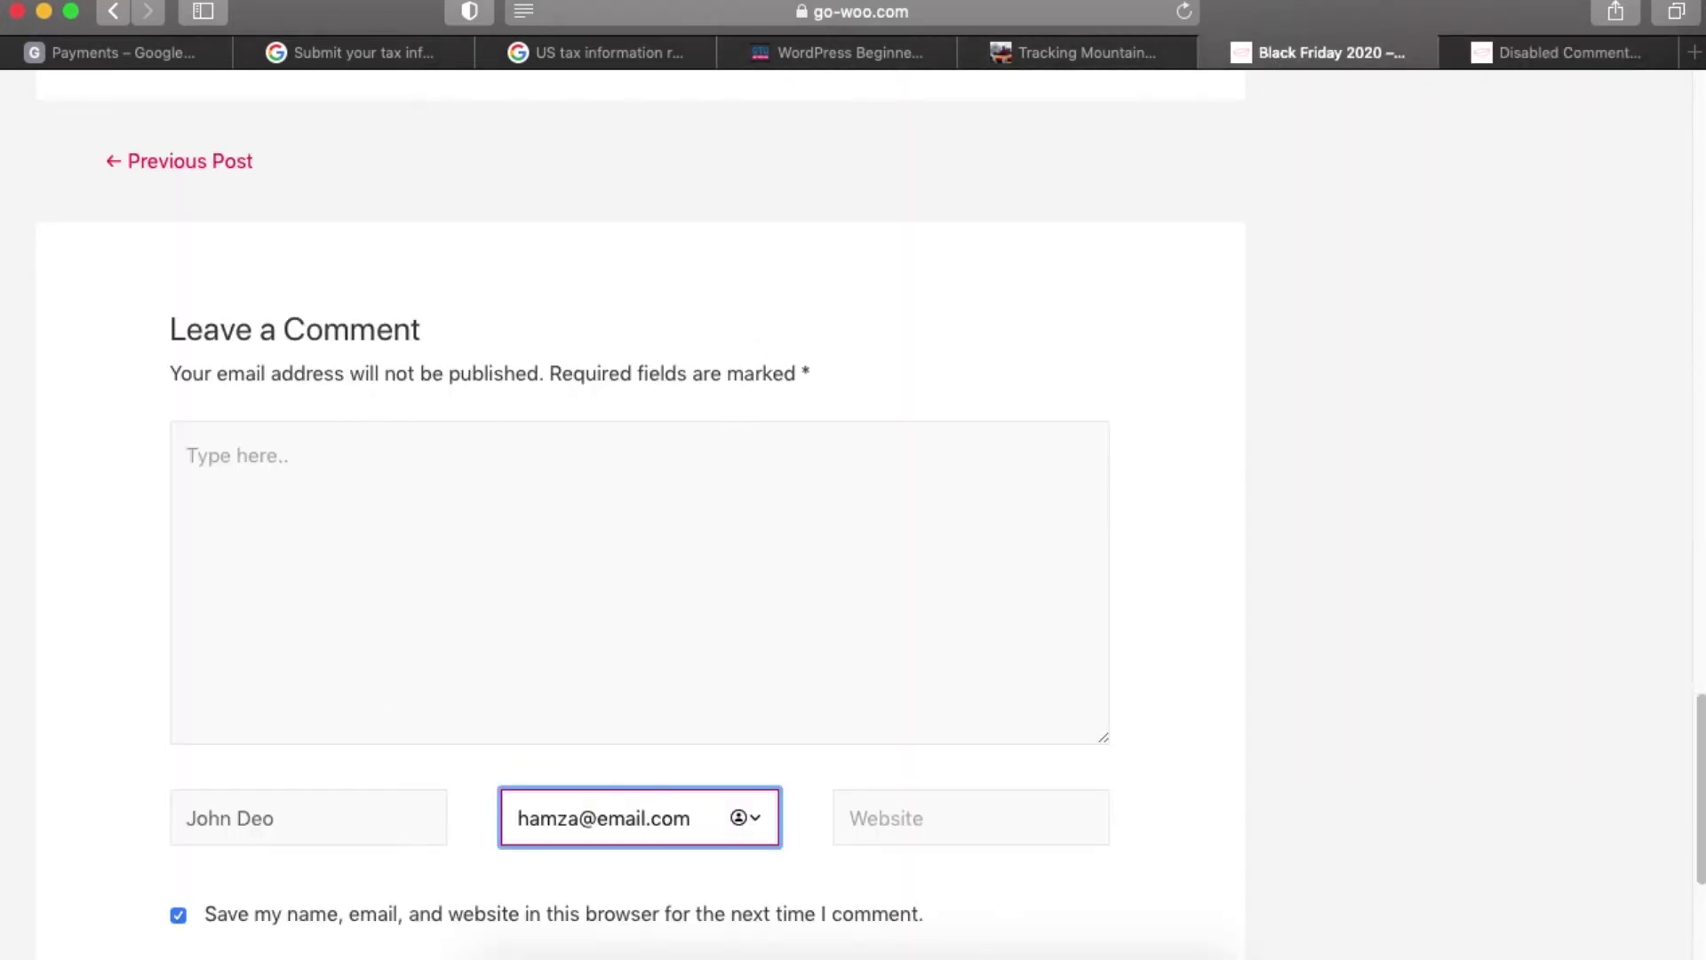
left_click(1559, 47)
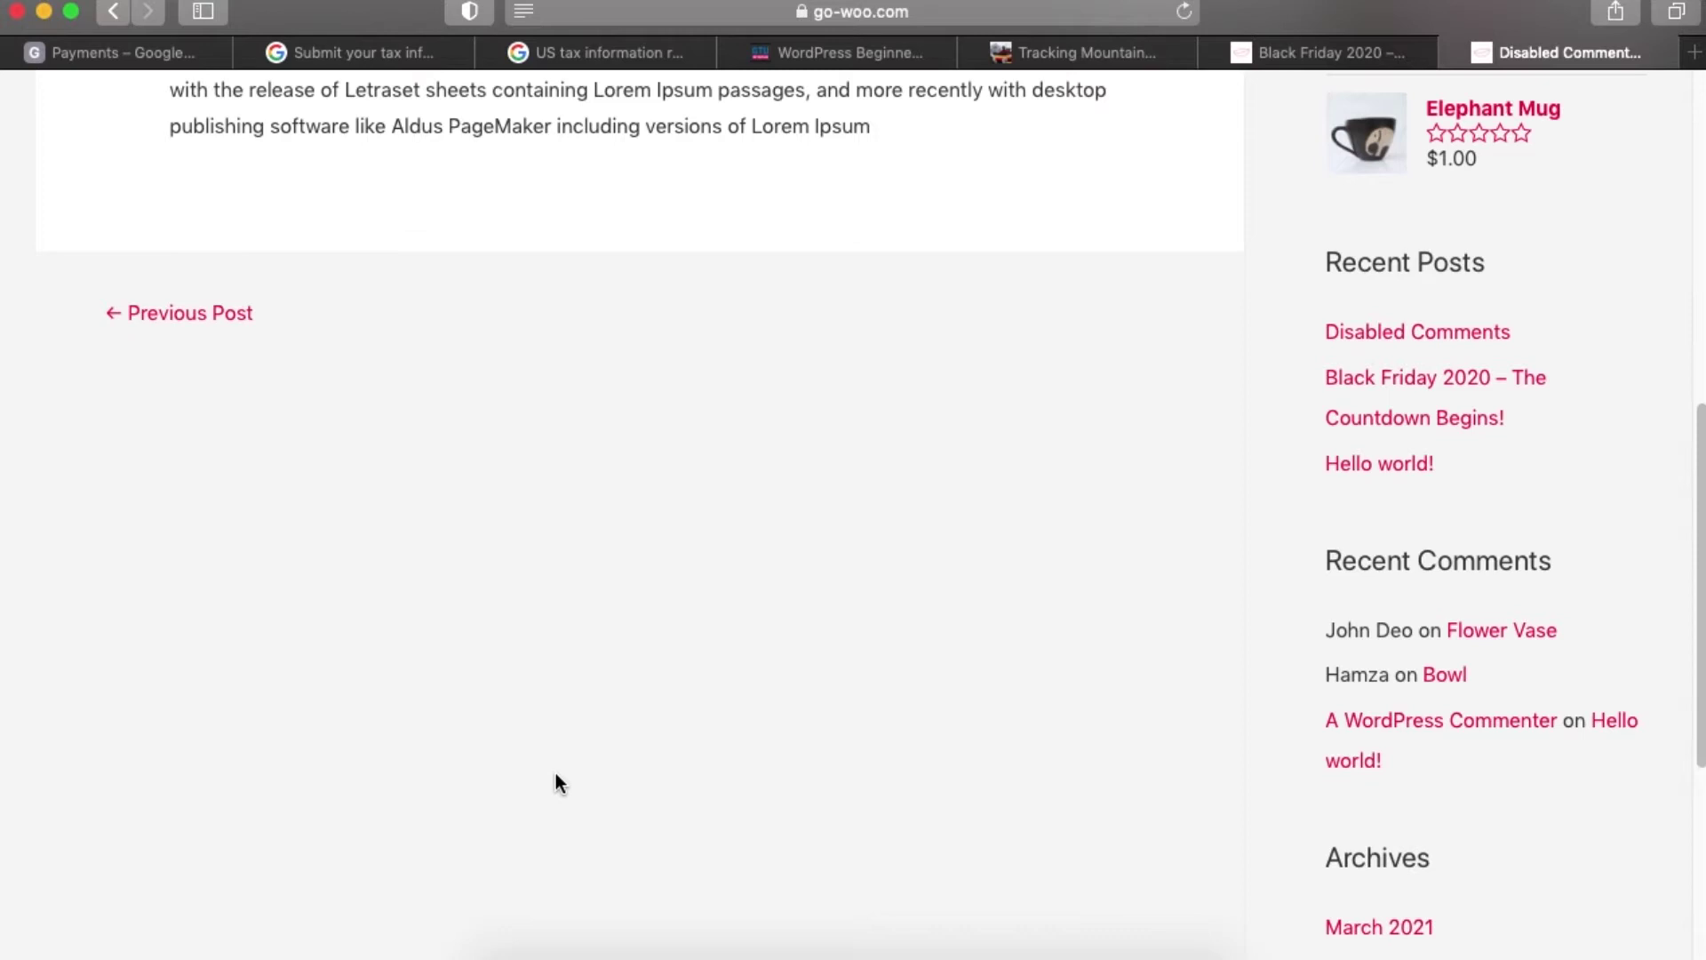
Leave the Disabled Comments editor and open the All Posts list
left_click(926, 947)
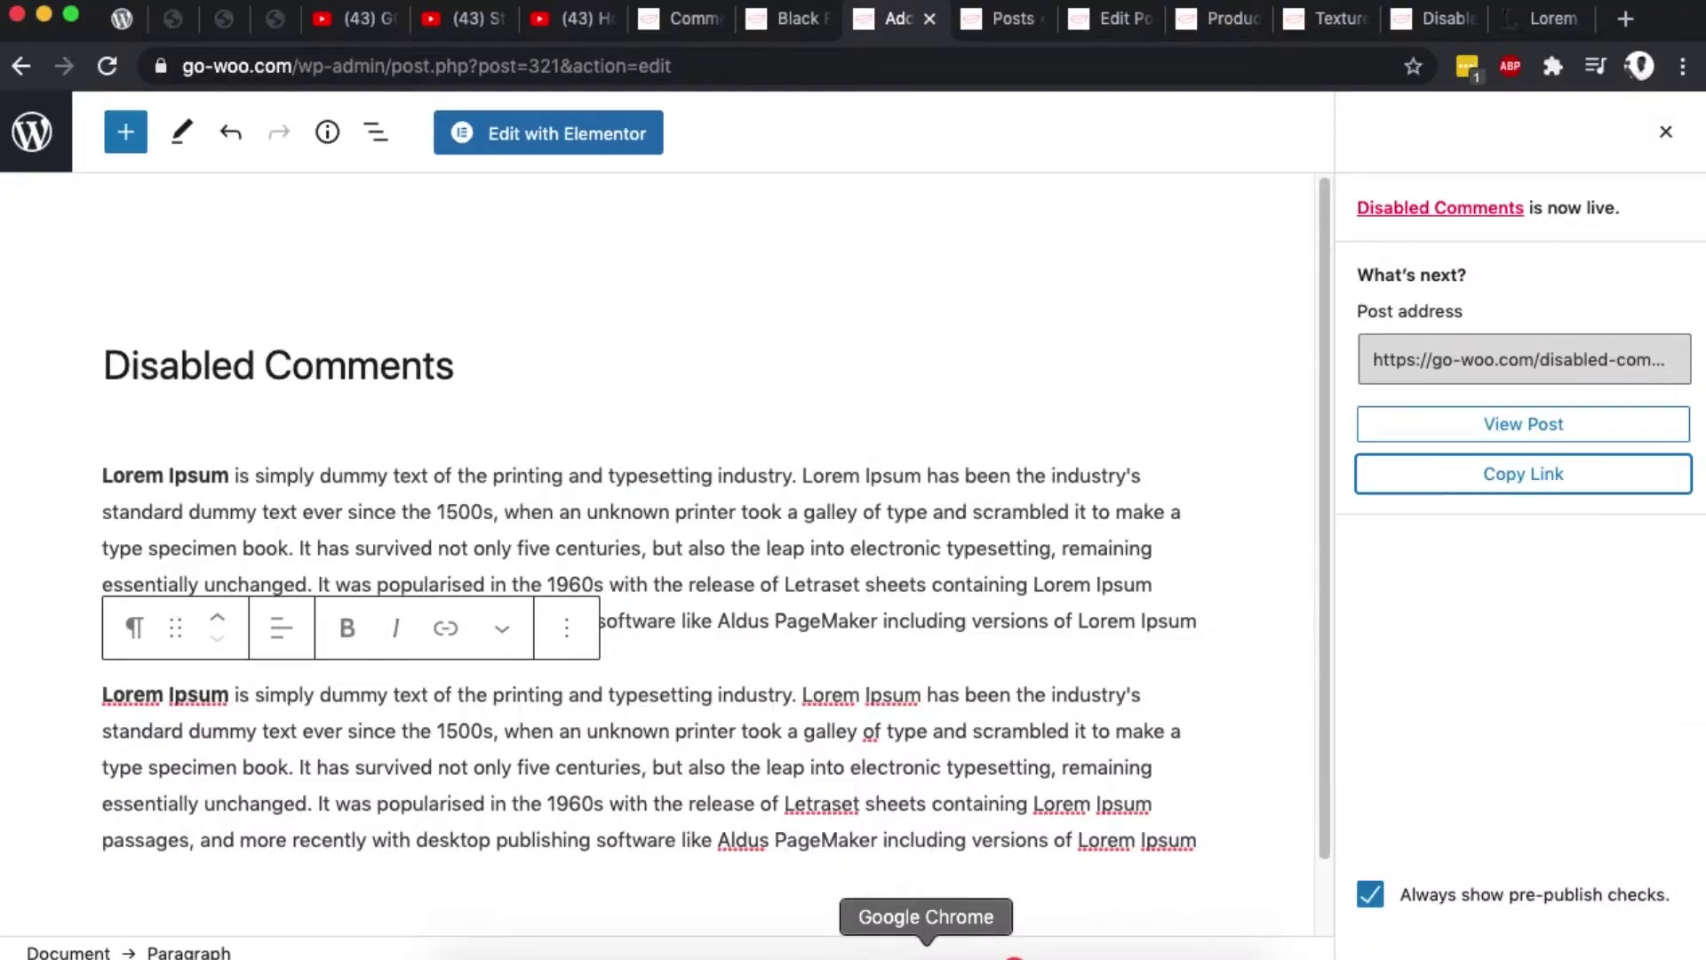
left_click(760, 22)
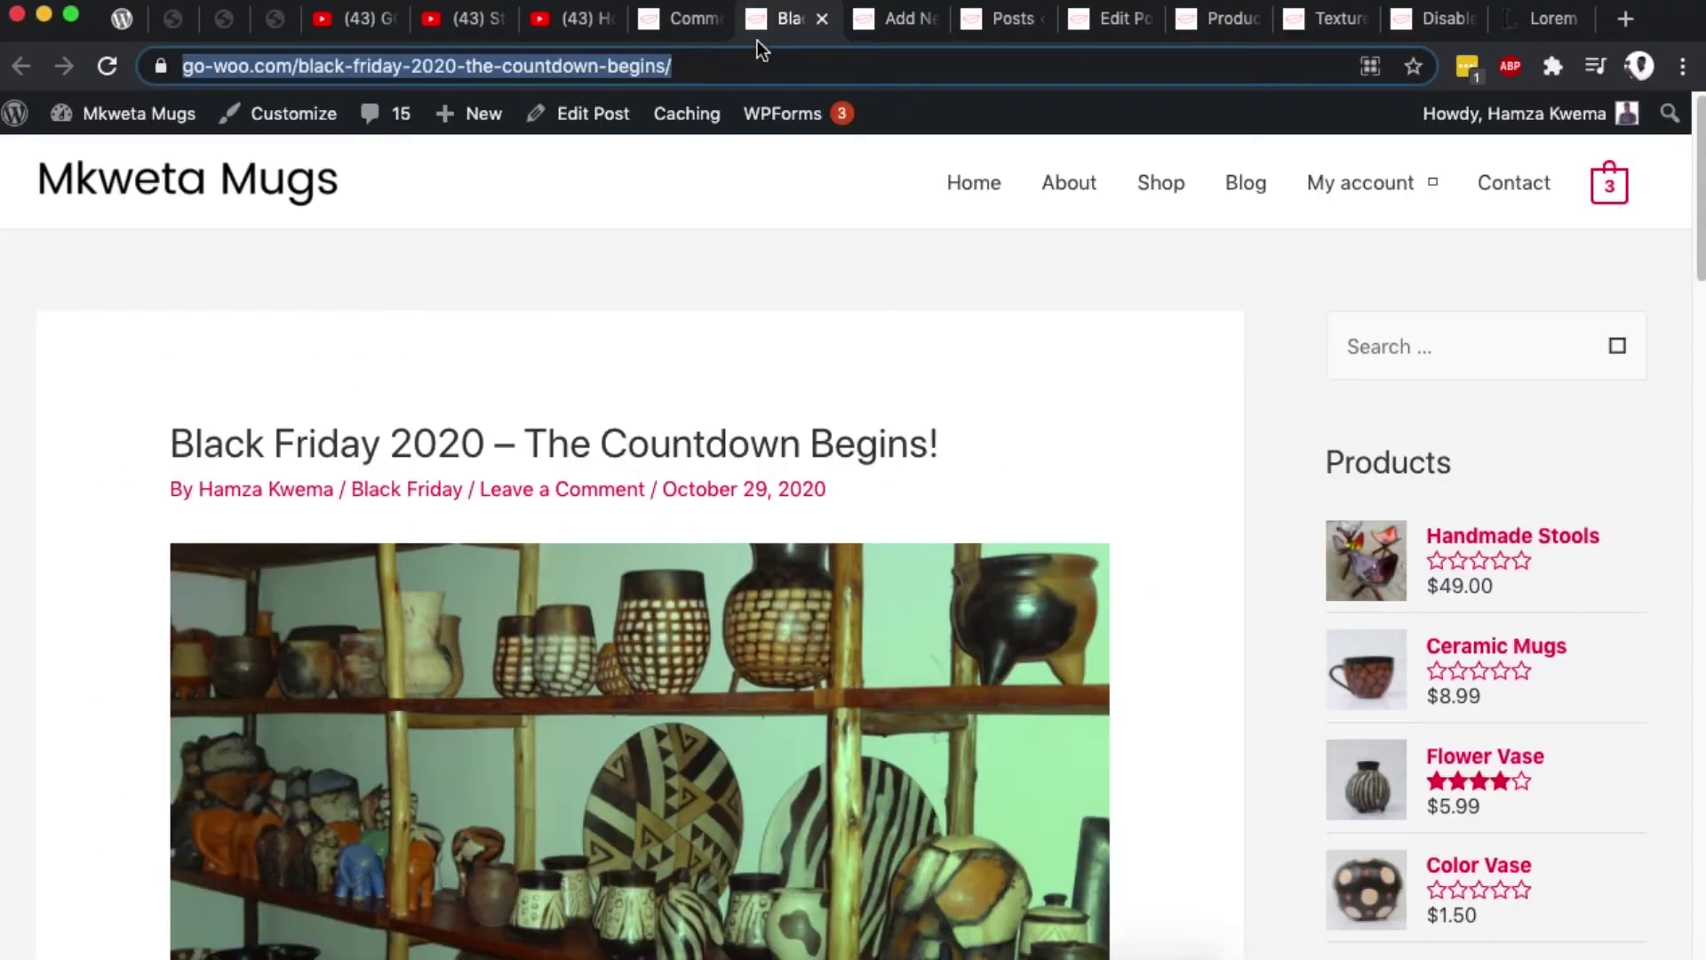
left_click(824, 21)
left_click(691, 23)
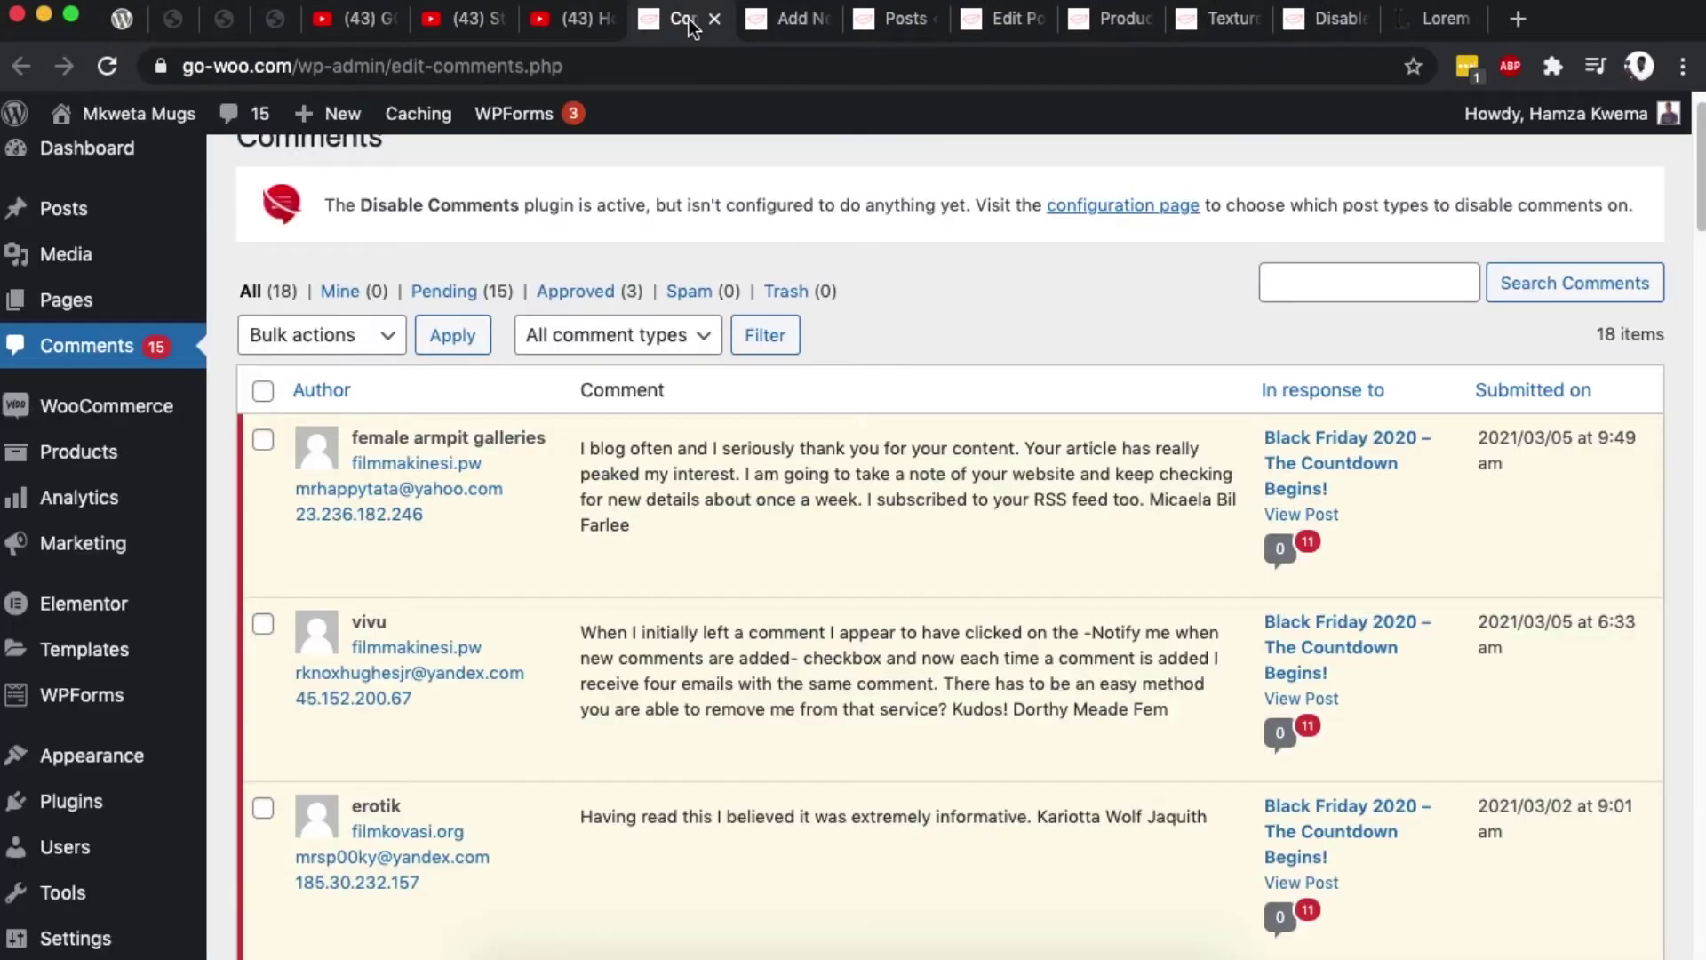
left_click(795, 23)
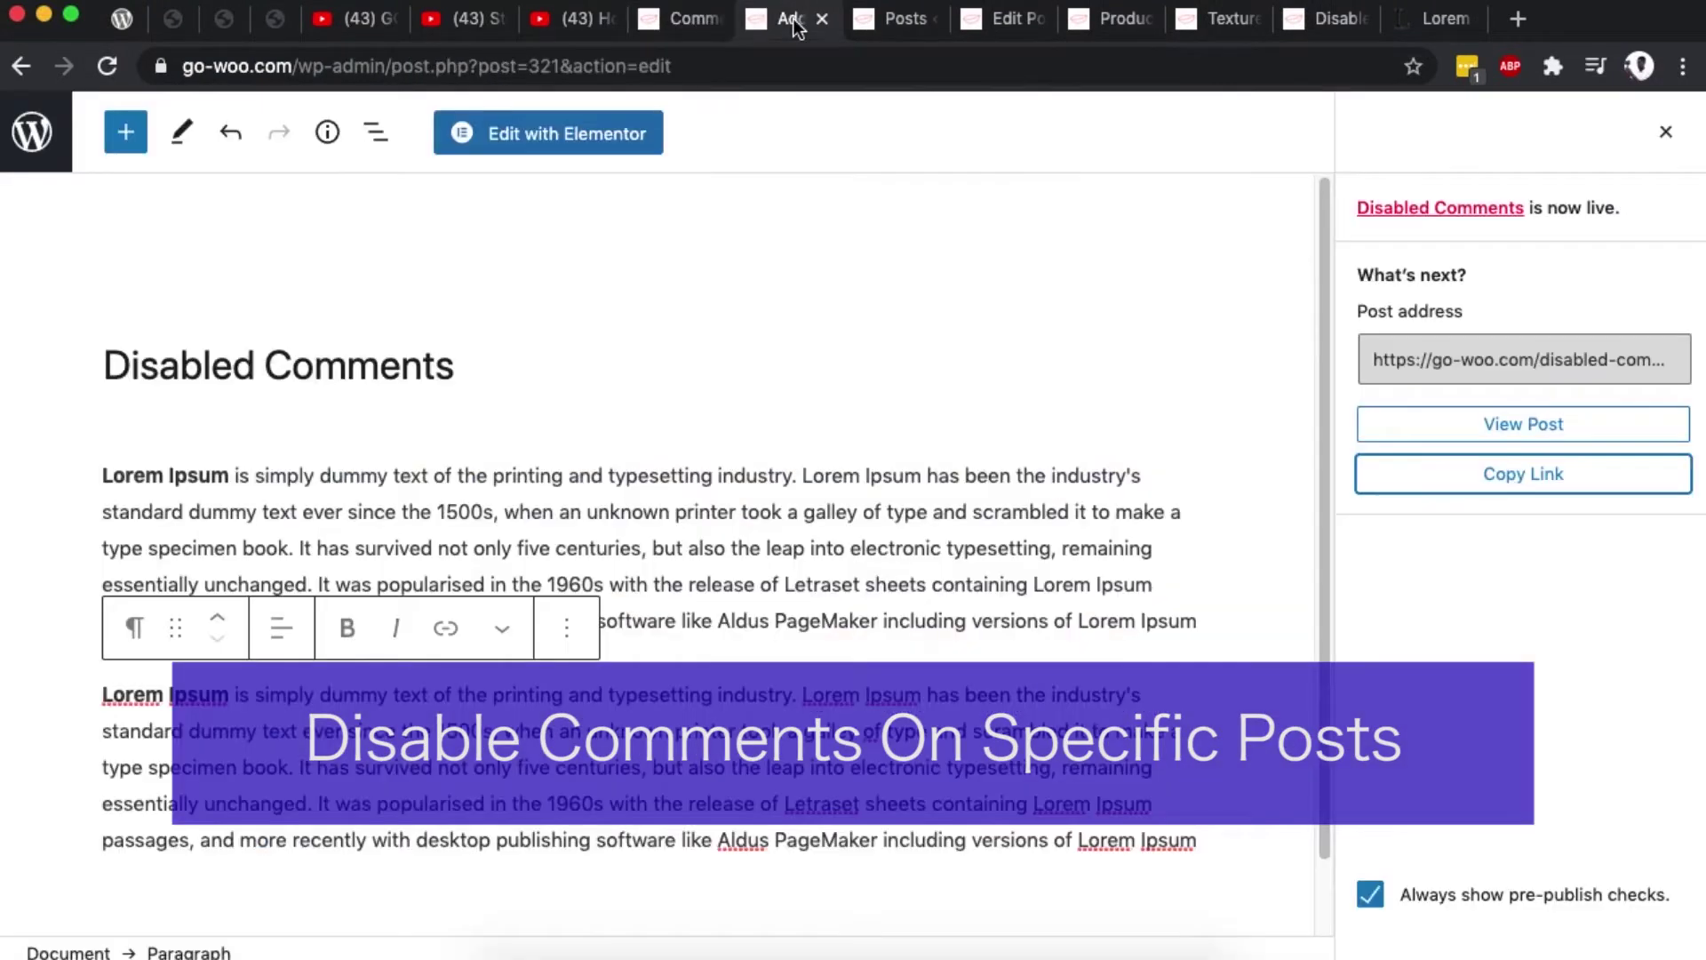
left_click(32, 132)
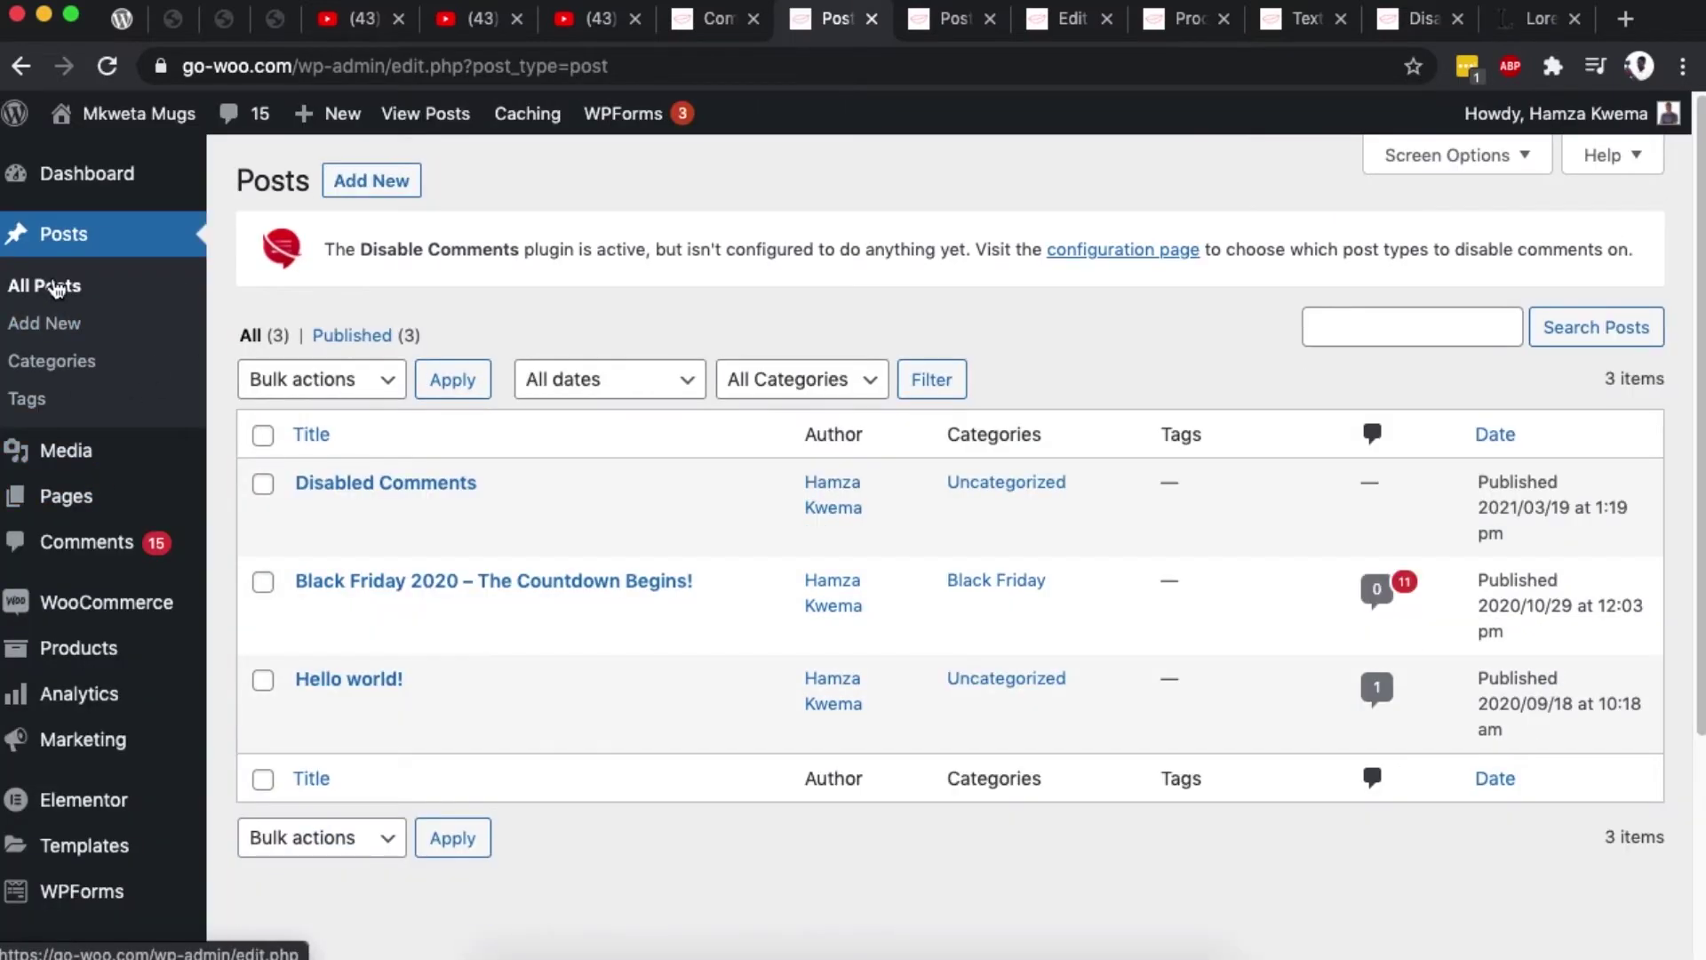
left_click(60, 290)
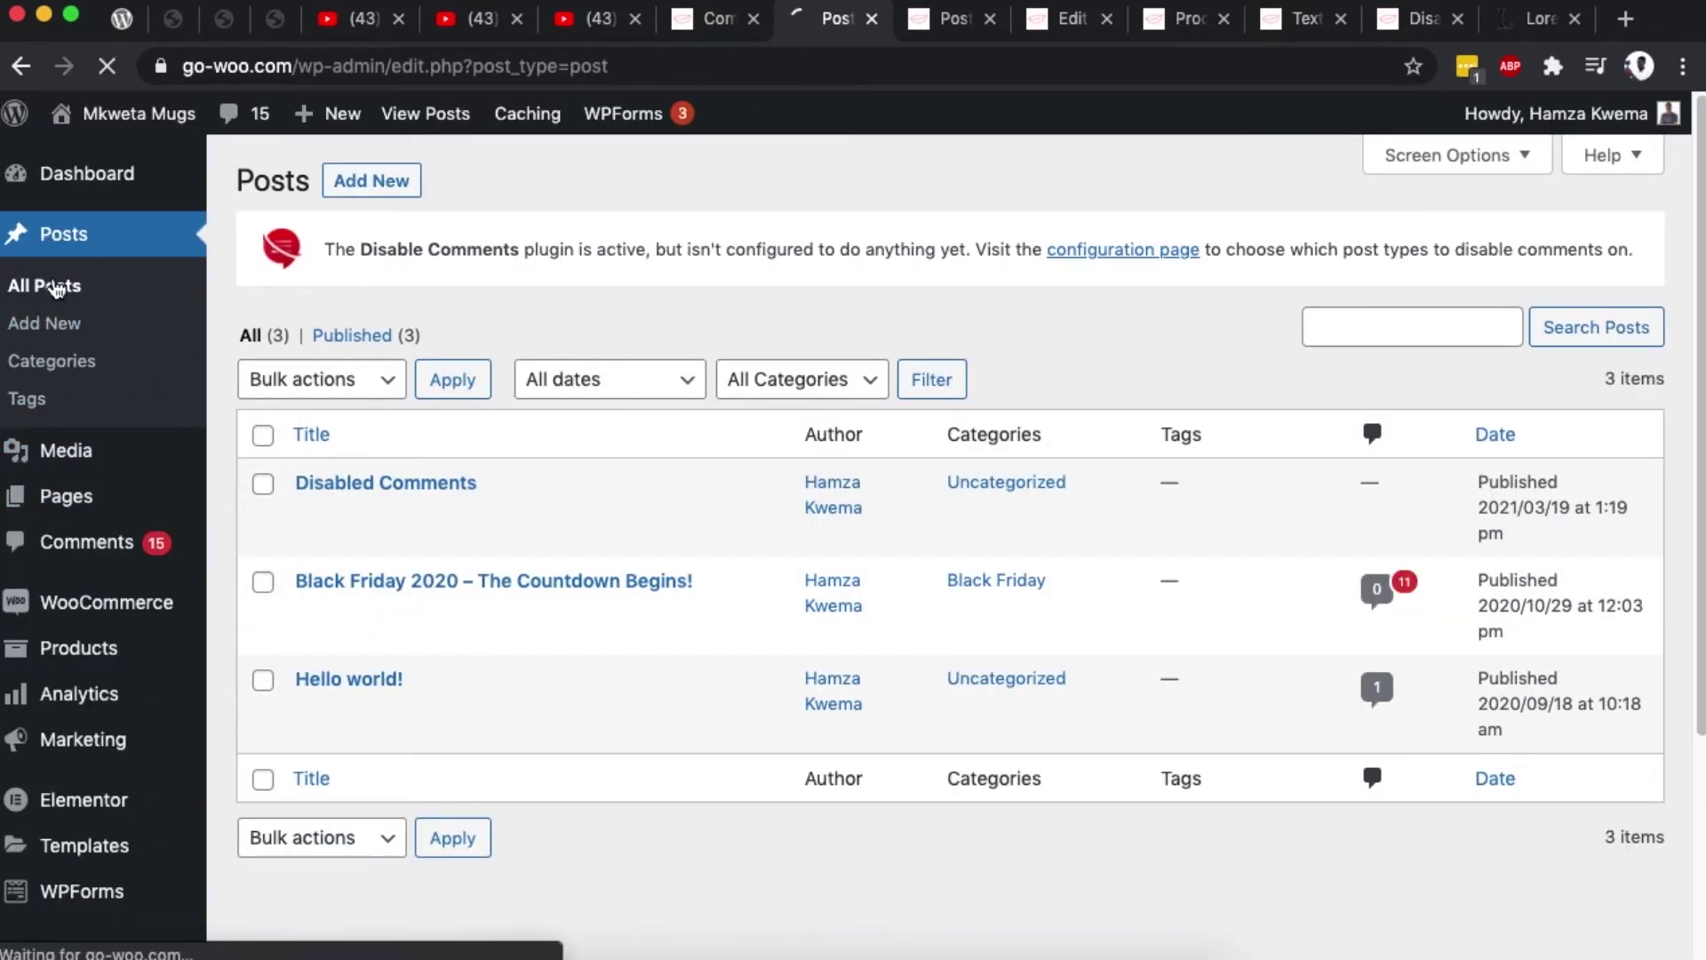
Quick Edit the Black Friday 2020 post to untick Allow Comments and update it
scroll(1017, 578, "down", 1)
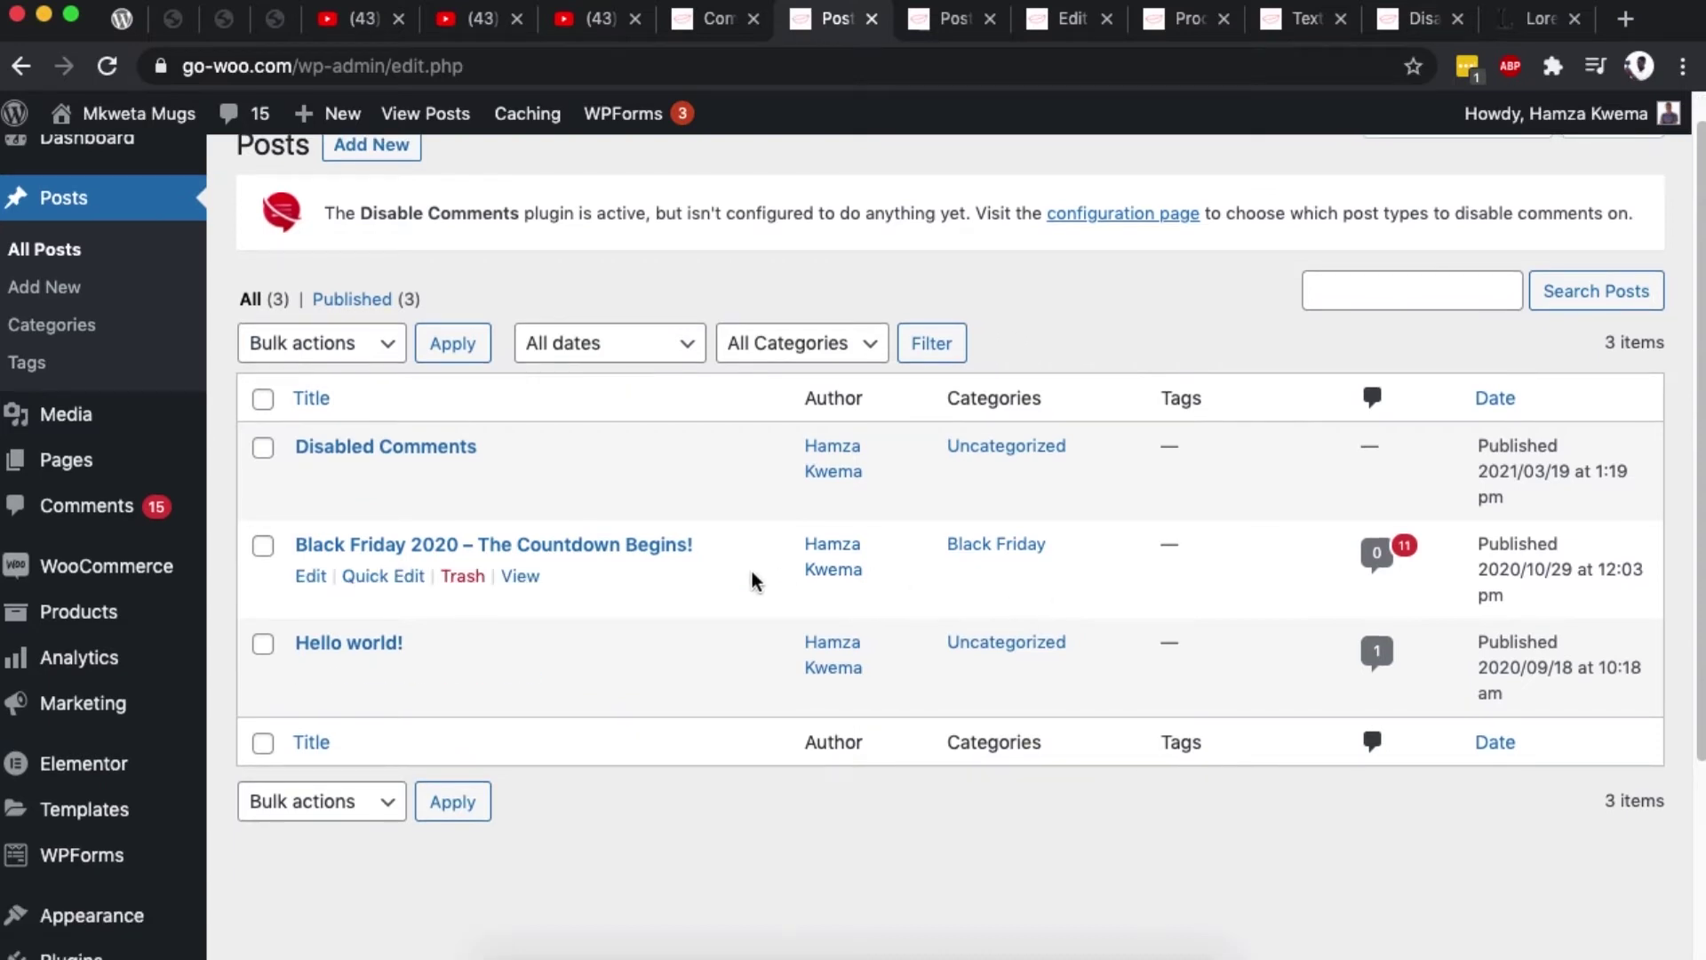
left_click(369, 582)
left_click(1110, 718)
left_click(1582, 819)
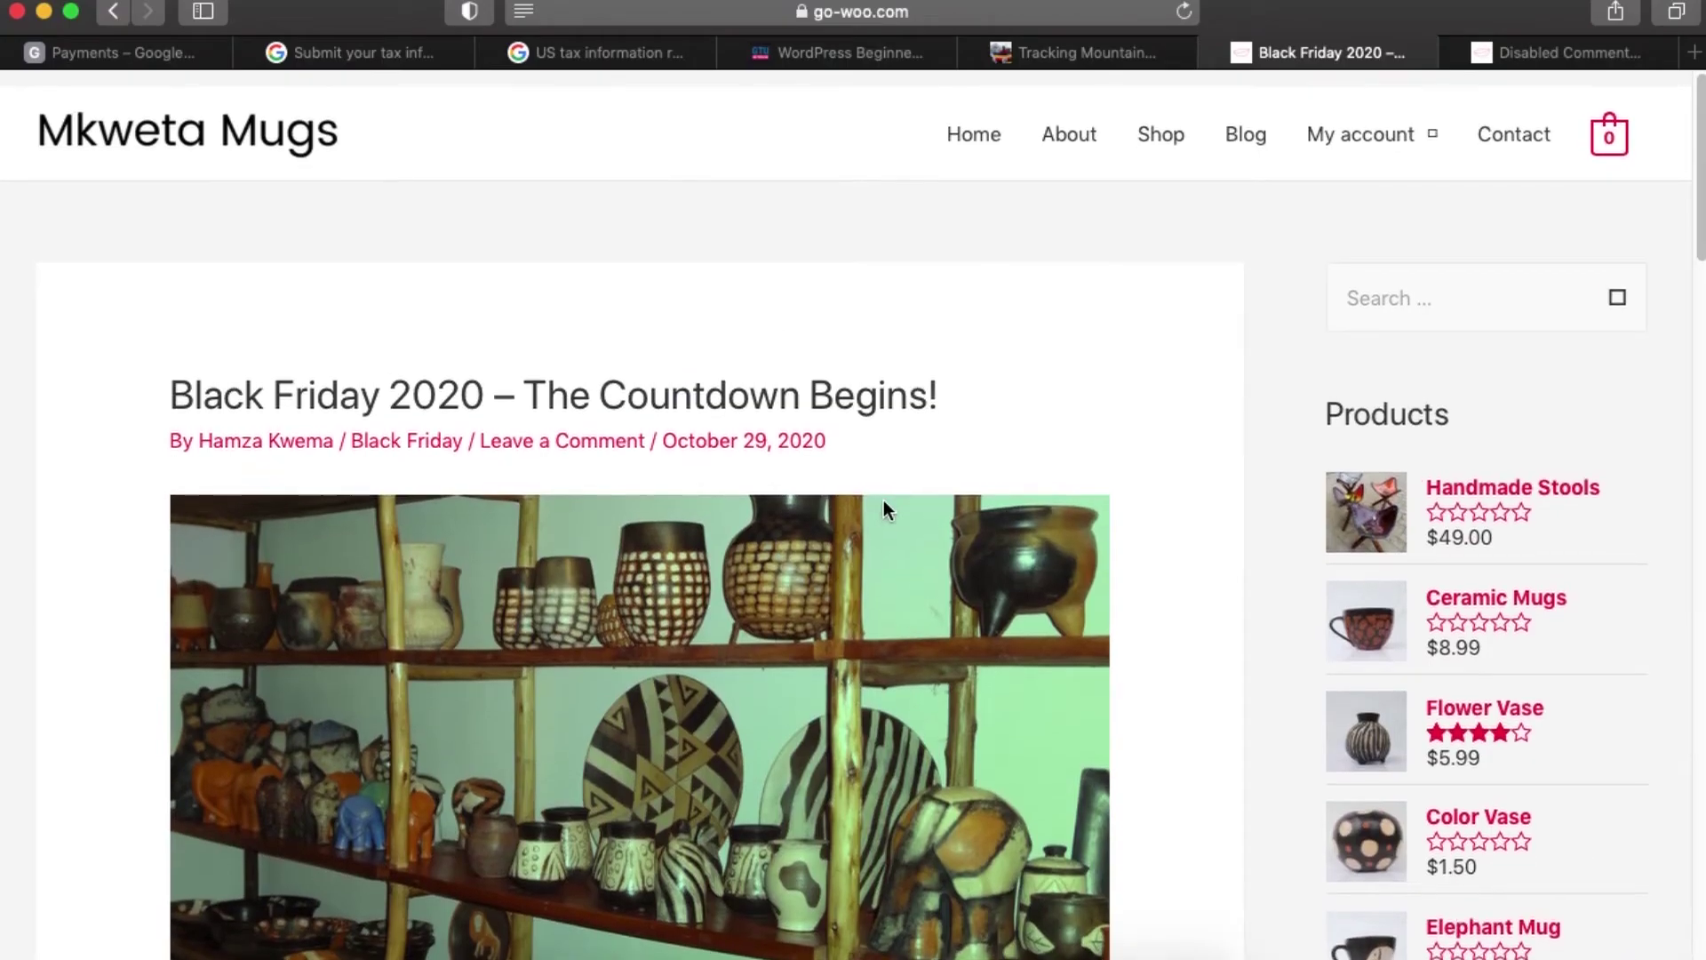
Reload the live Black Friday 2020 post to check whether its comment form is gone
left_click_drag(1702, 186, 1687, 716)
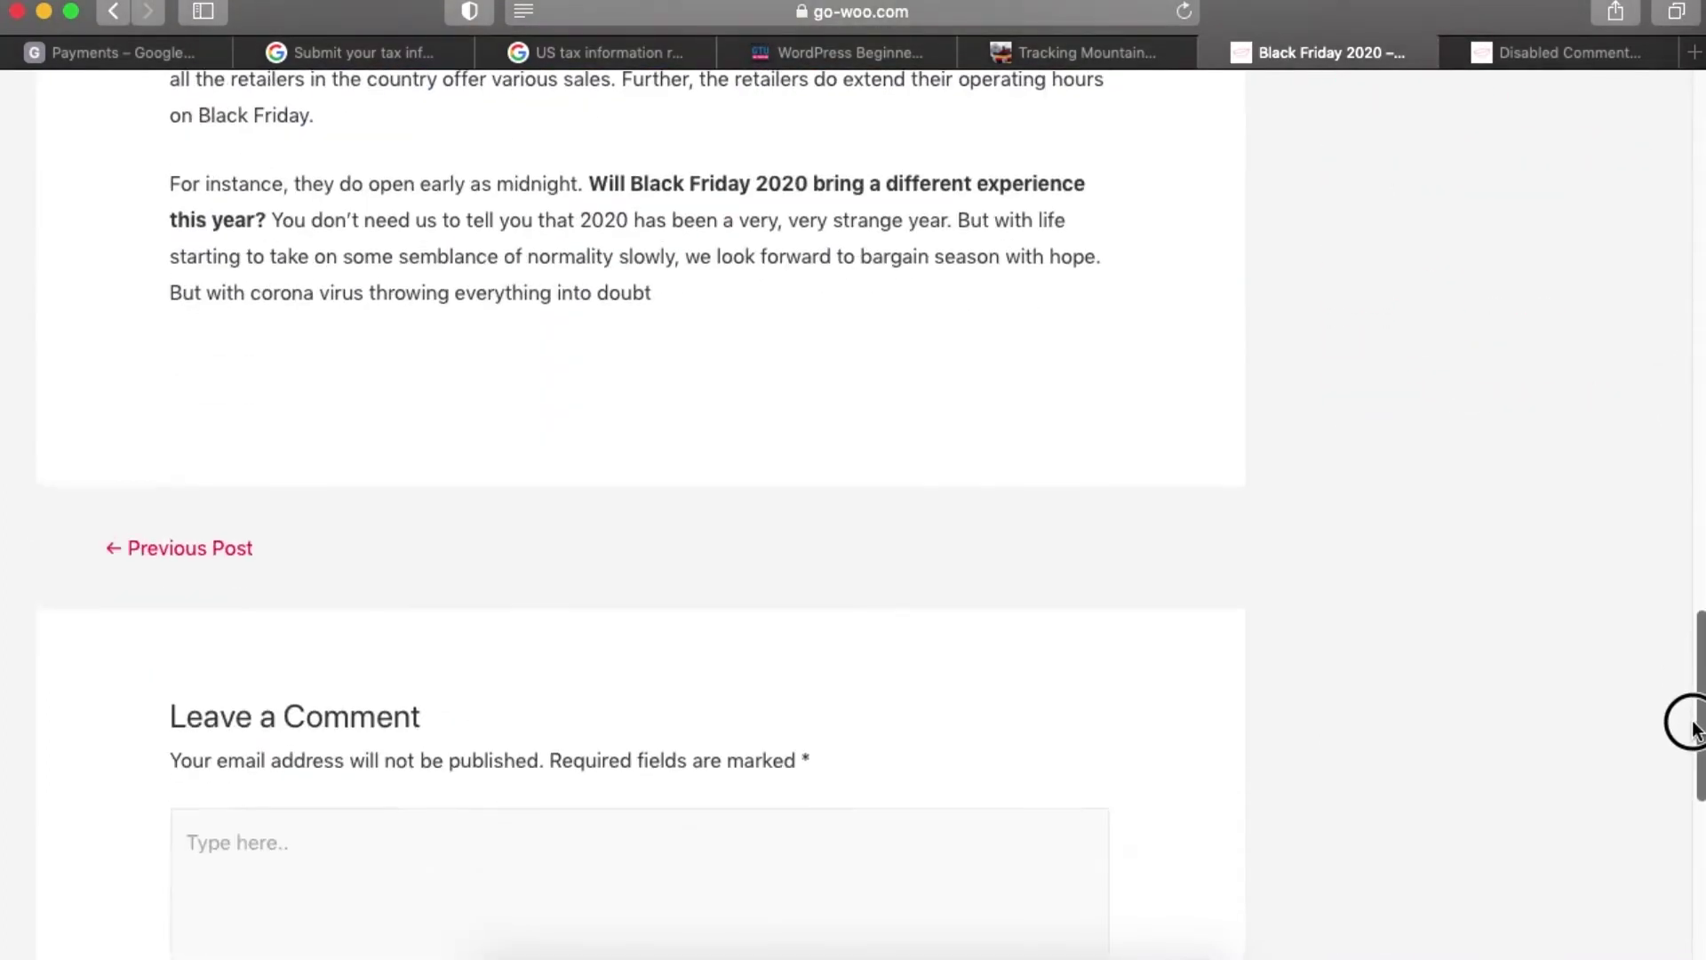
left_click(1187, 12)
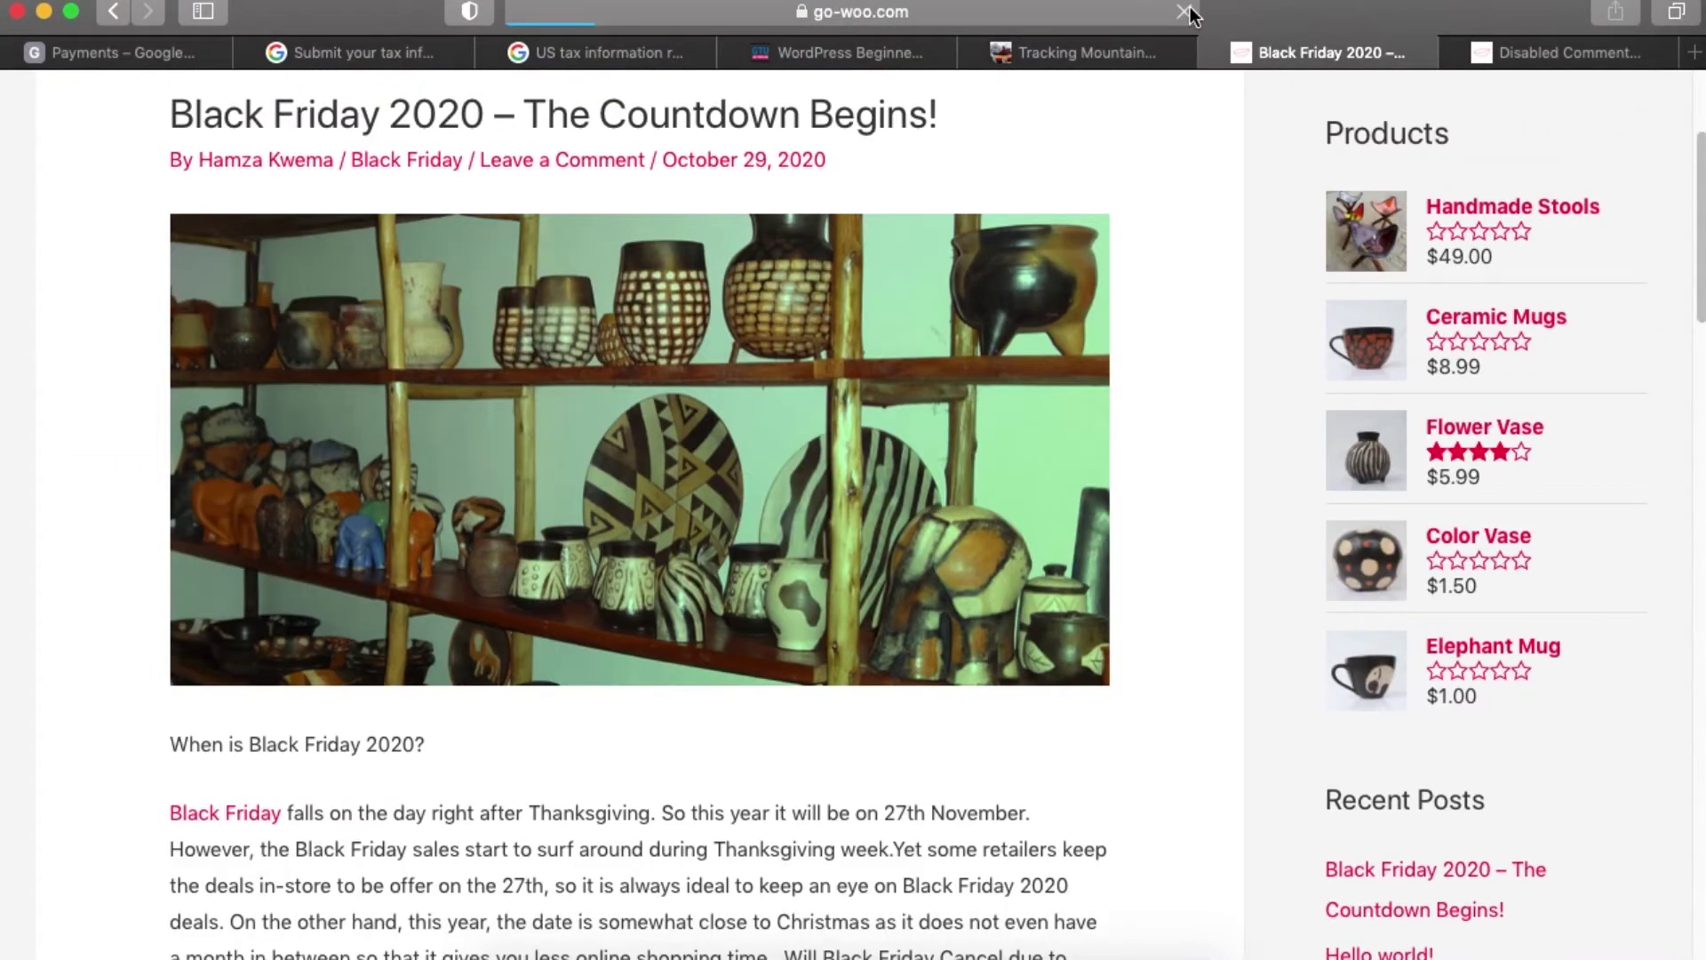
left_click_drag(1700, 196, 1693, 267)
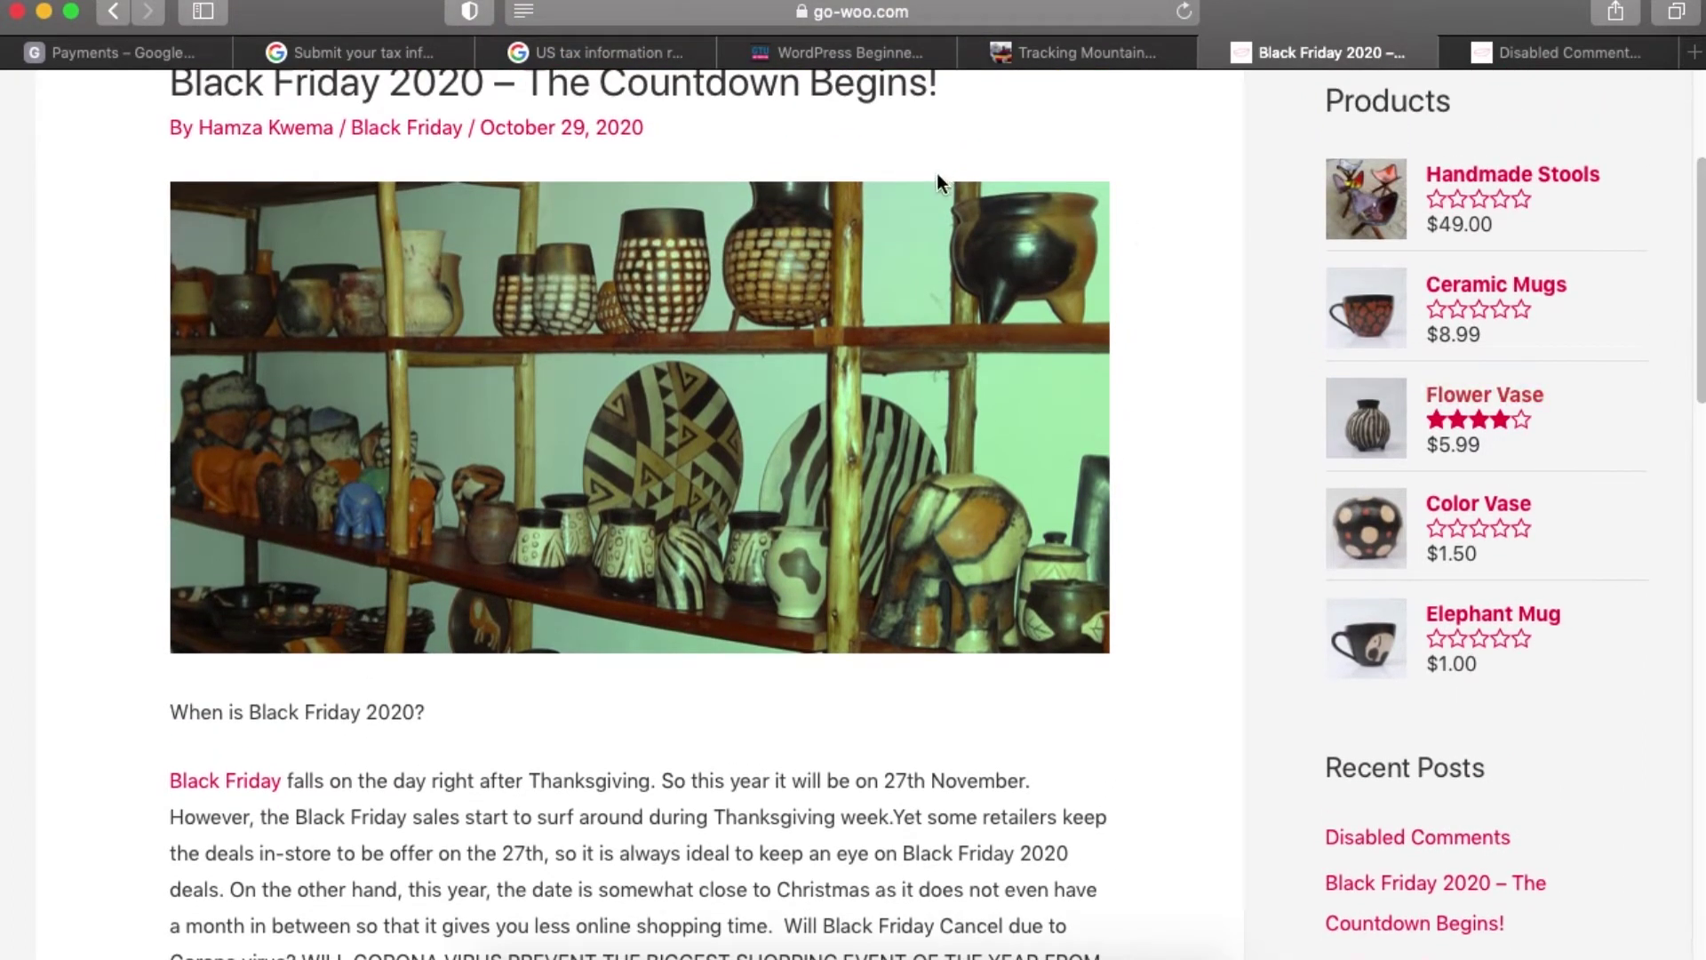
left_click(929, 948)
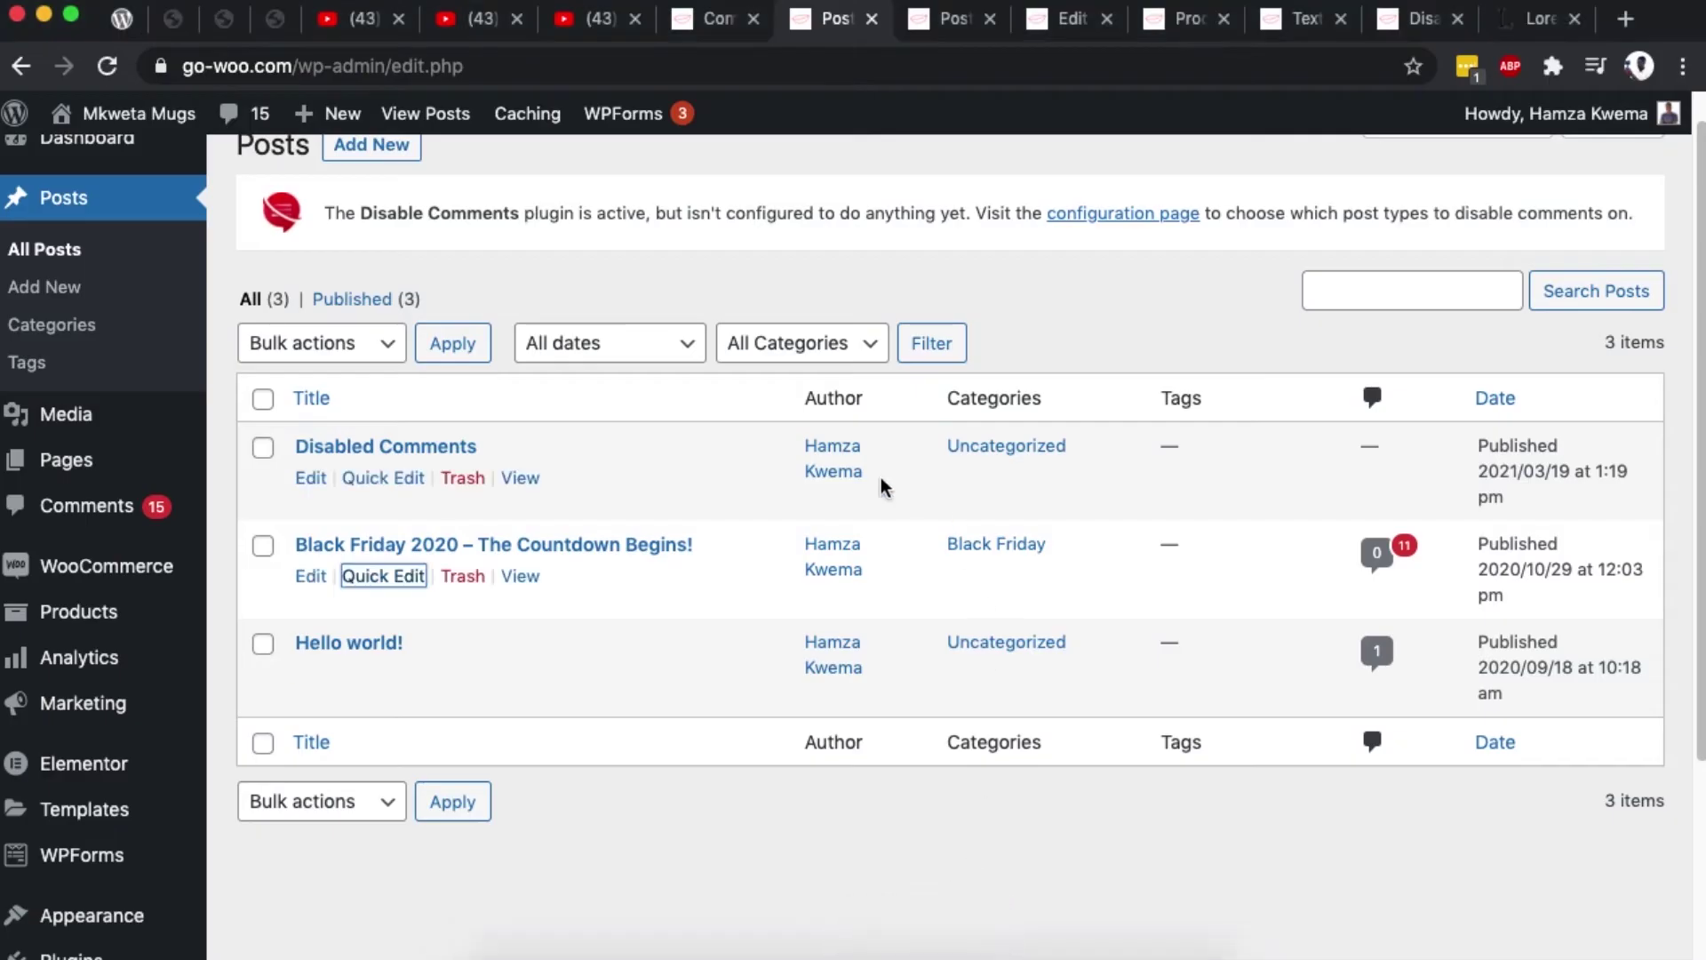
Untick Allow comments in the Black Friday 2020 editor's Discussion panel, then leave without saving
left_click(310, 577)
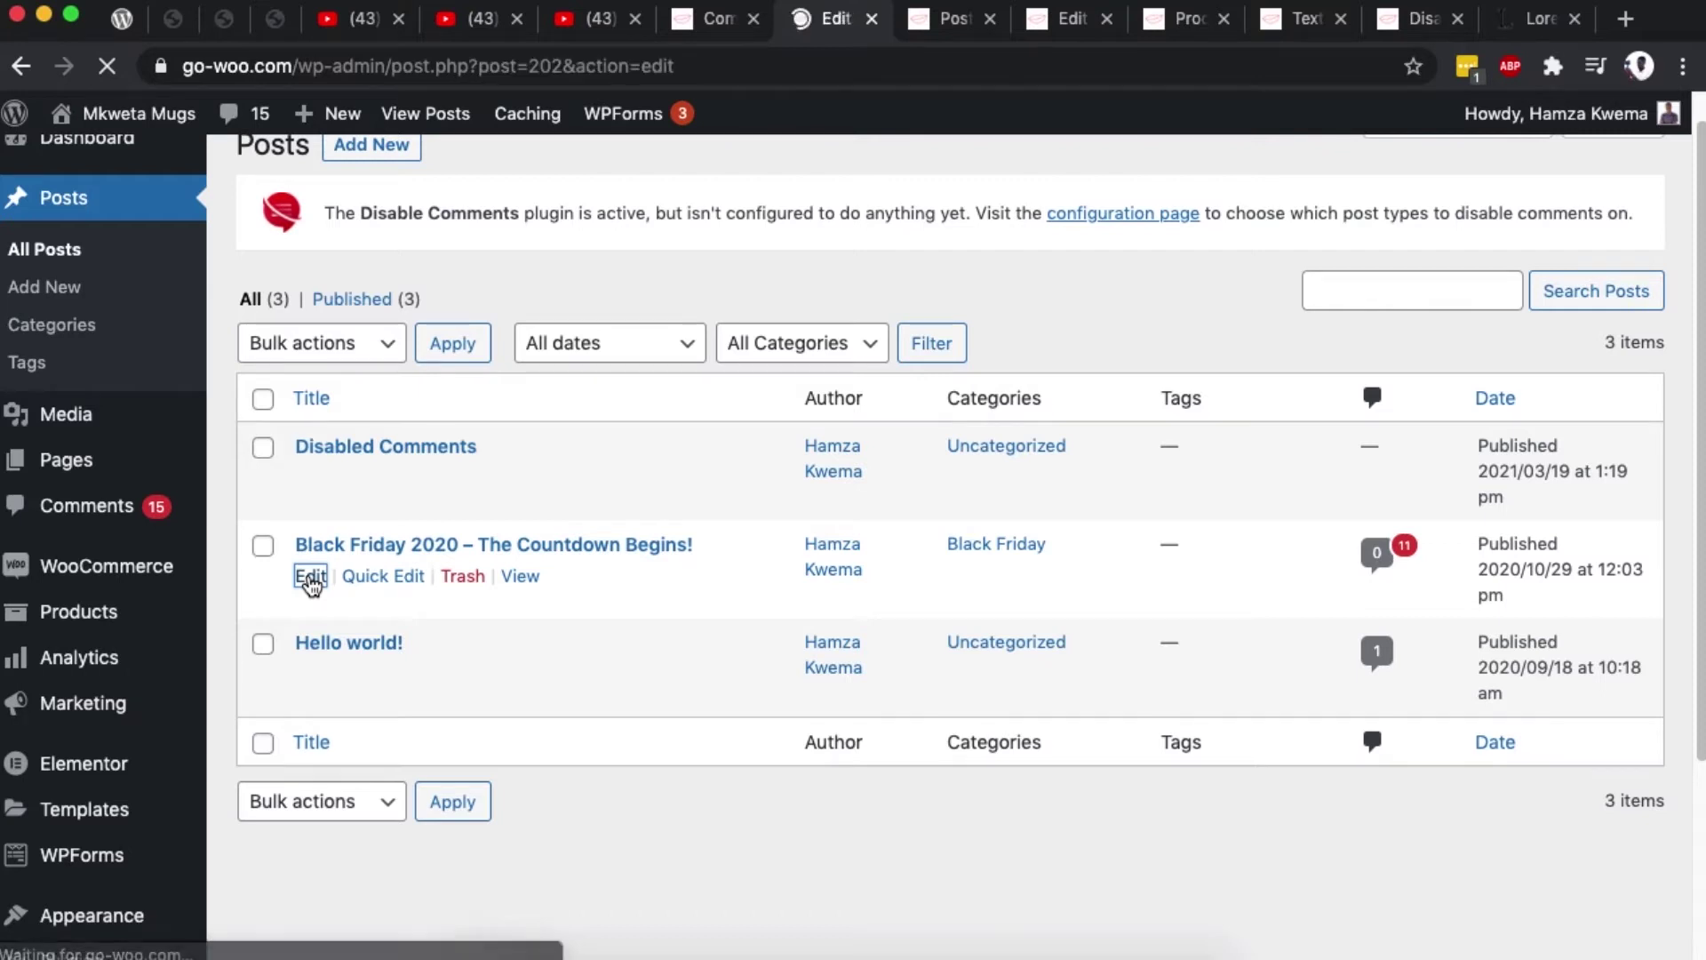
scroll(973, 498, "down", 10)
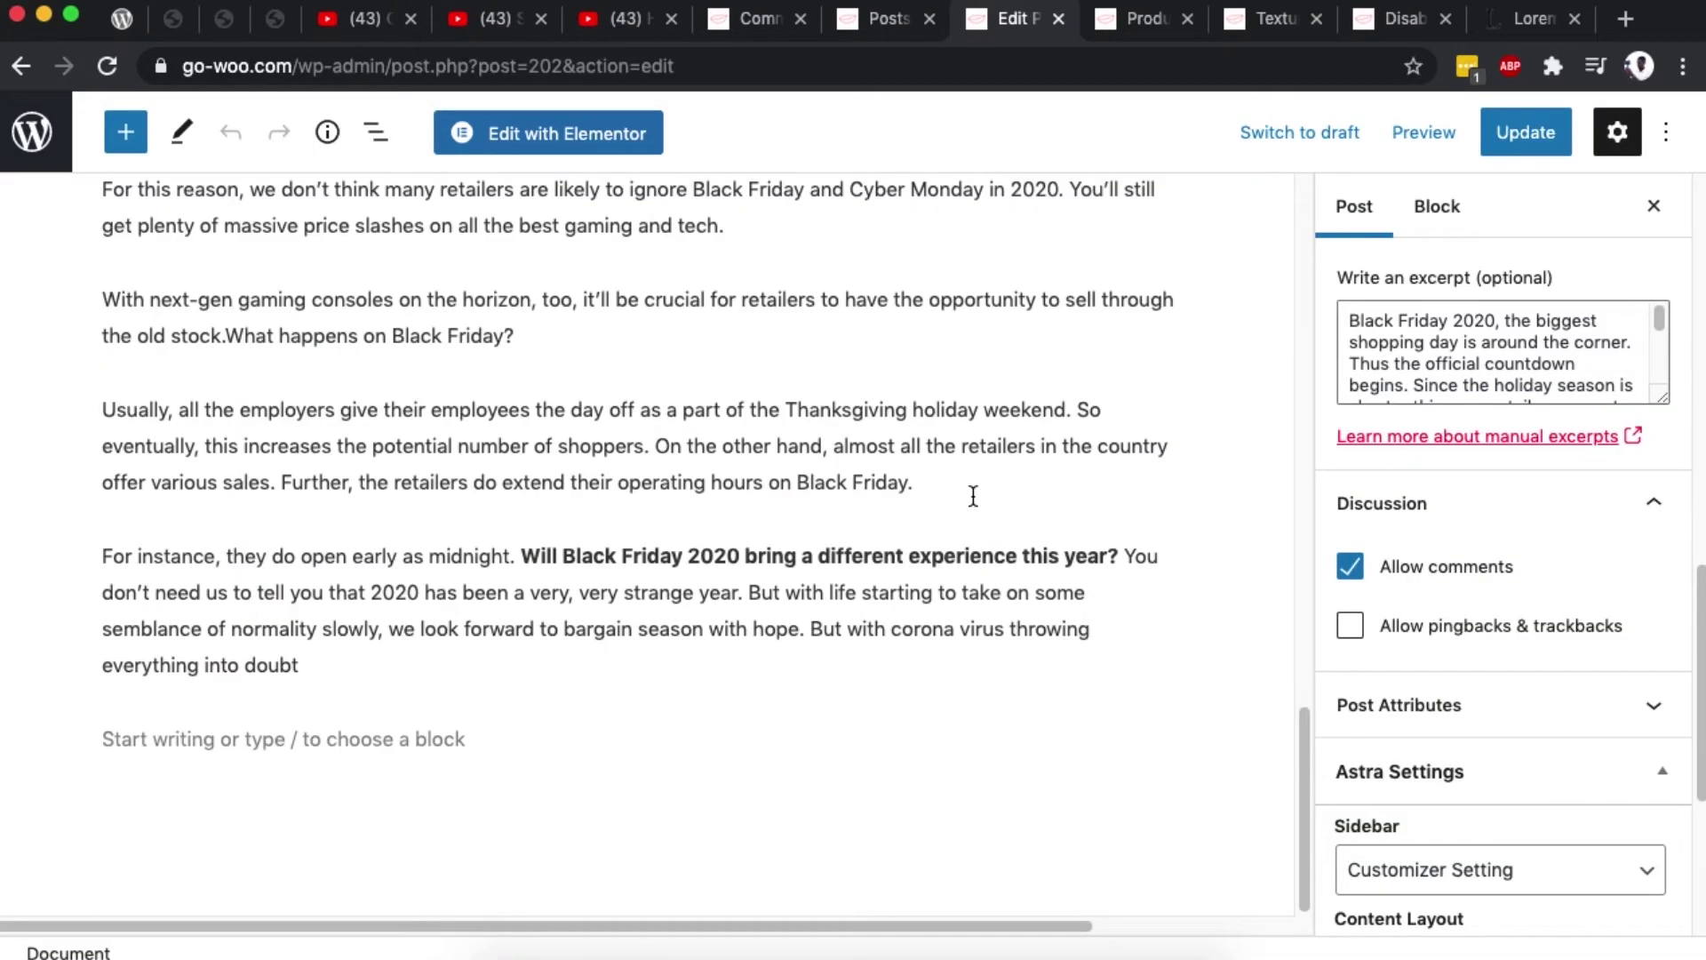
scroll(977, 497, "up", 3)
scroll(1470, 549, "up", 8)
scroll(1475, 558, "up", 6)
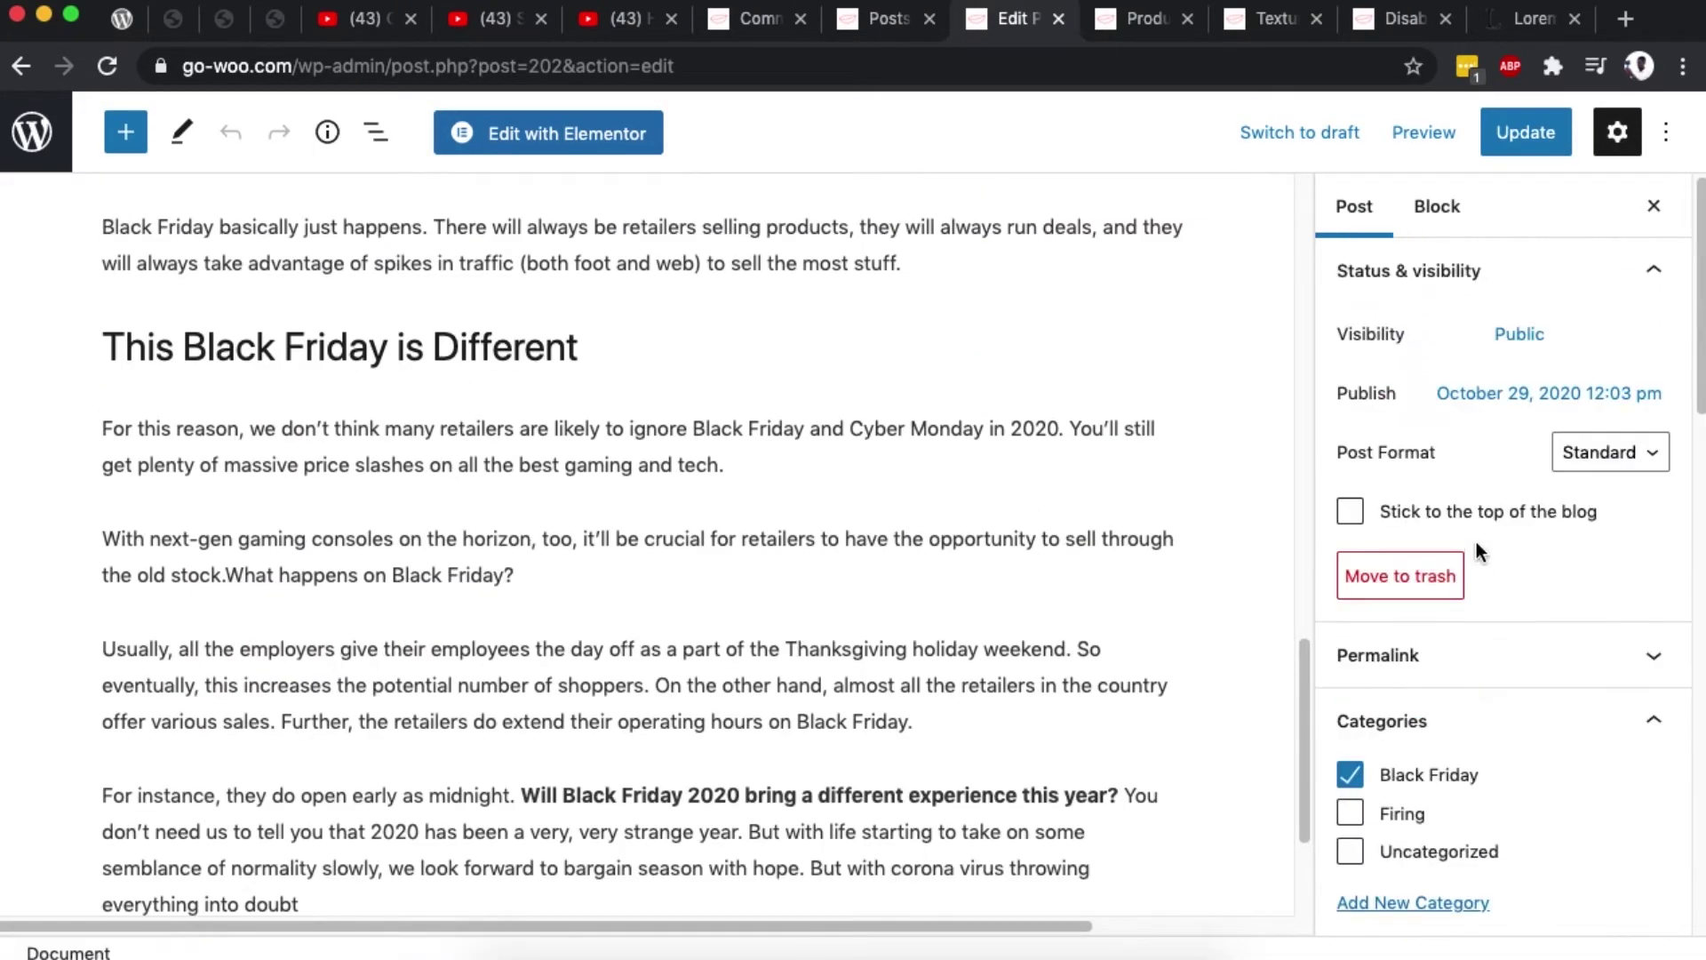
left_click(1354, 209)
scroll(1469, 483, "down", 4)
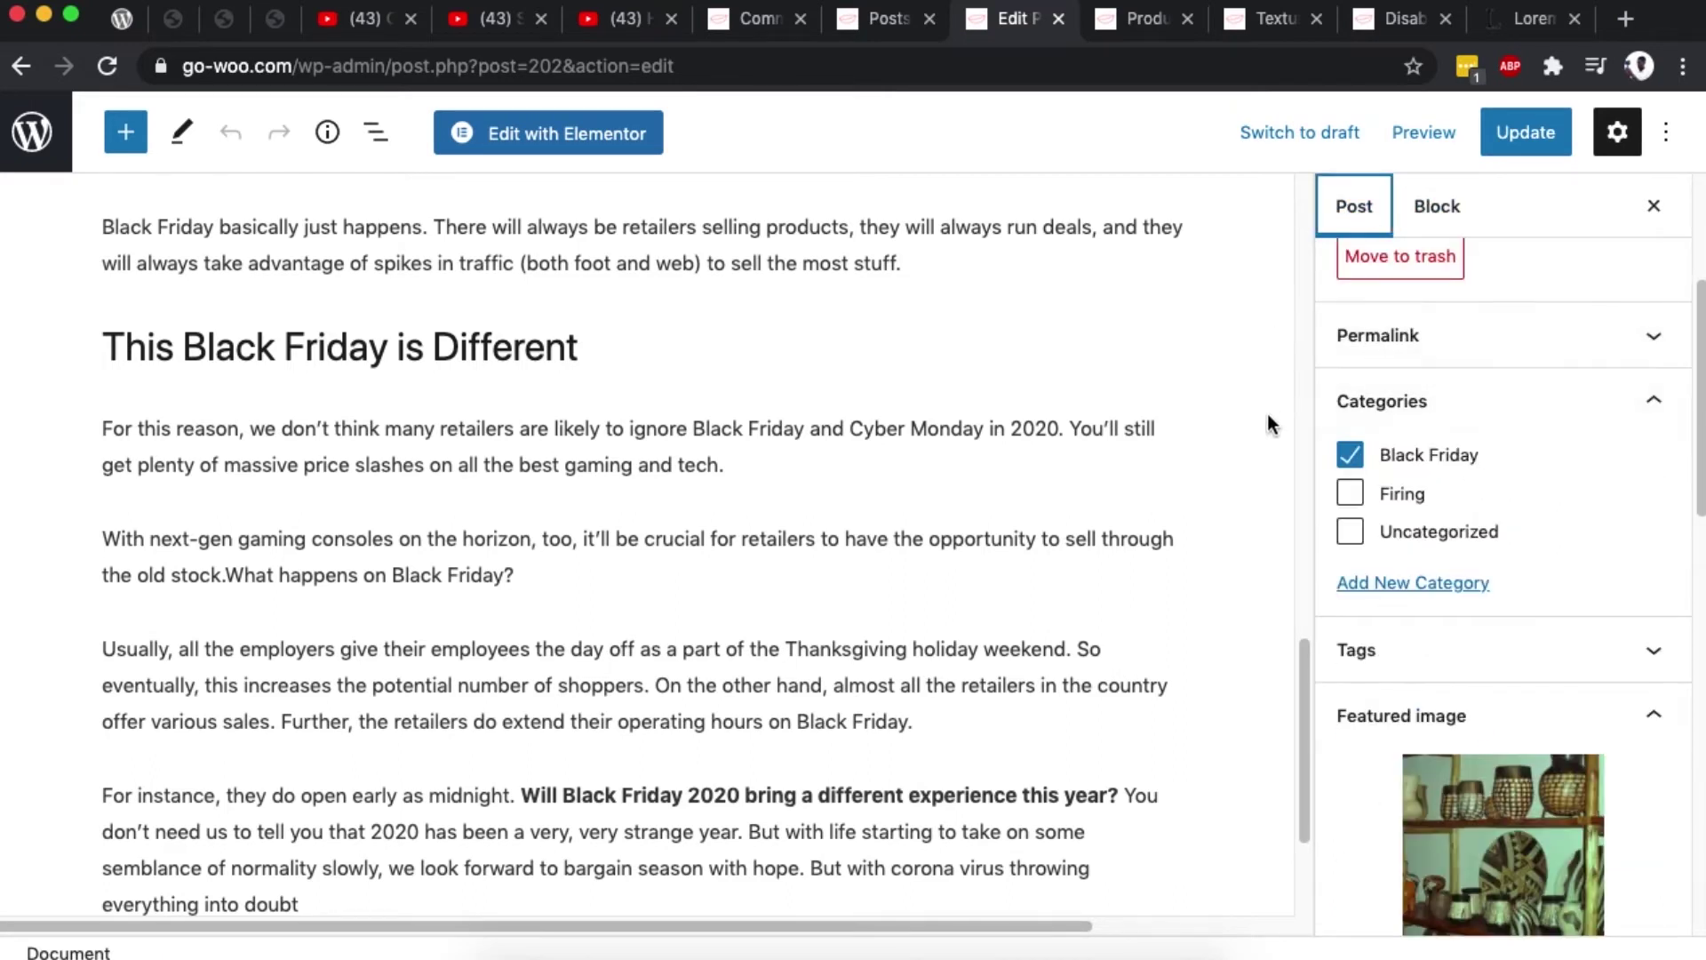
scroll(1463, 442, "down", 8)
scroll(1464, 441, "down", 3)
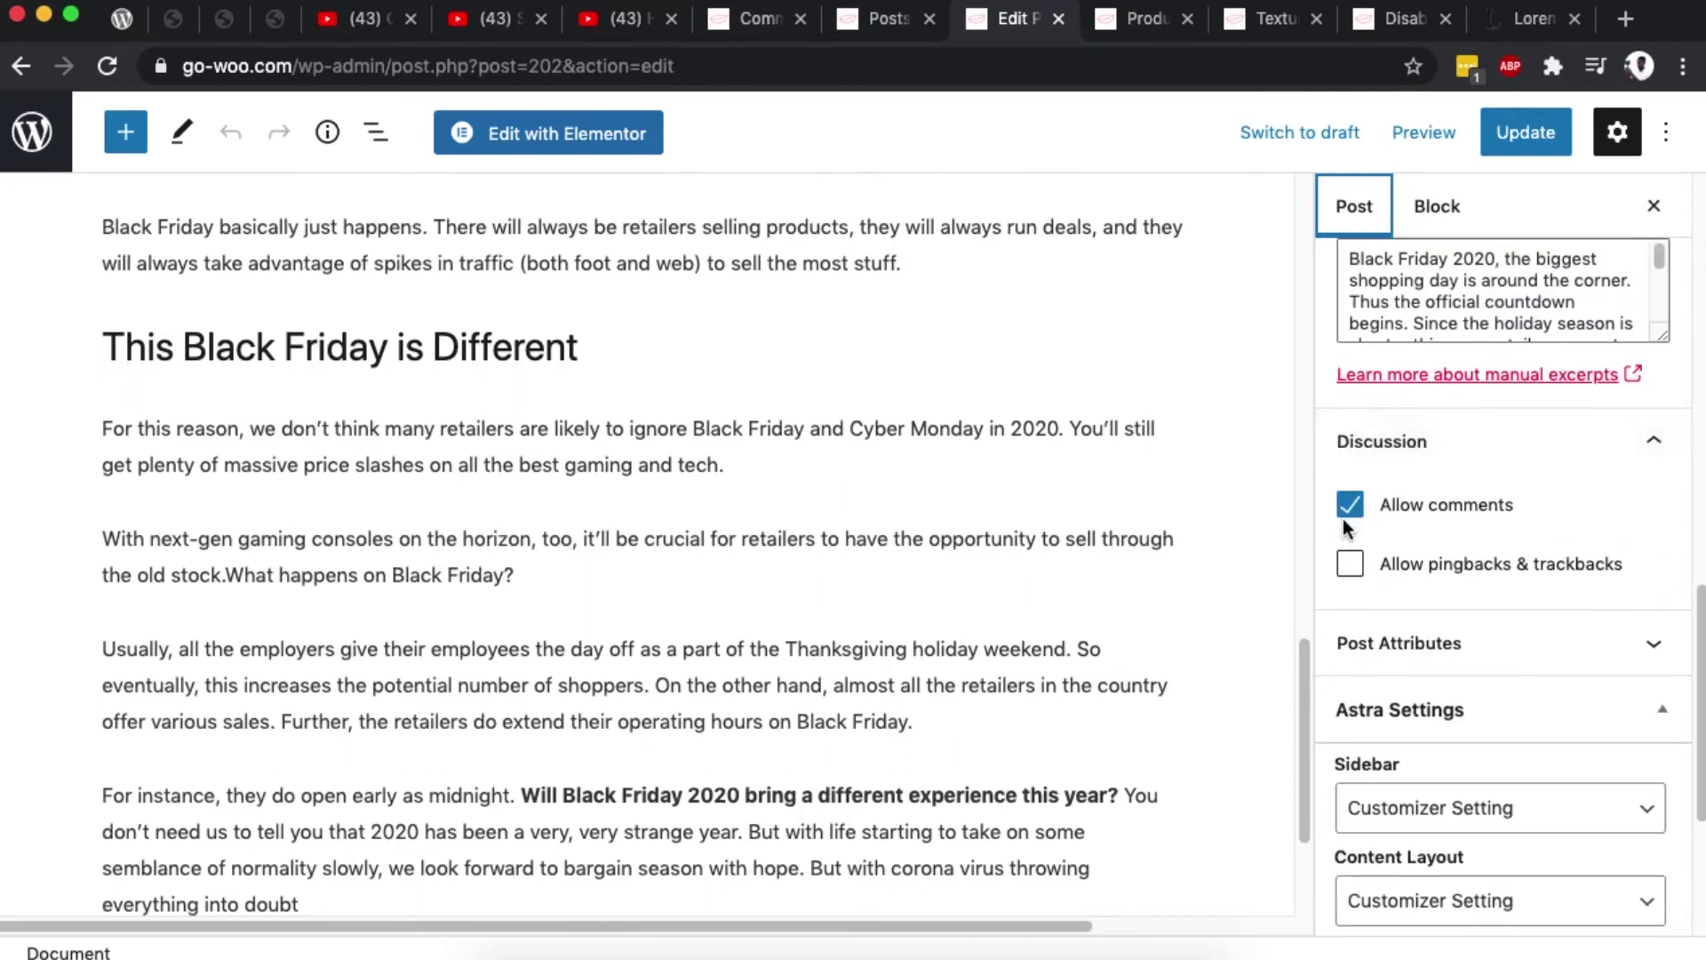
left_click(1365, 511)
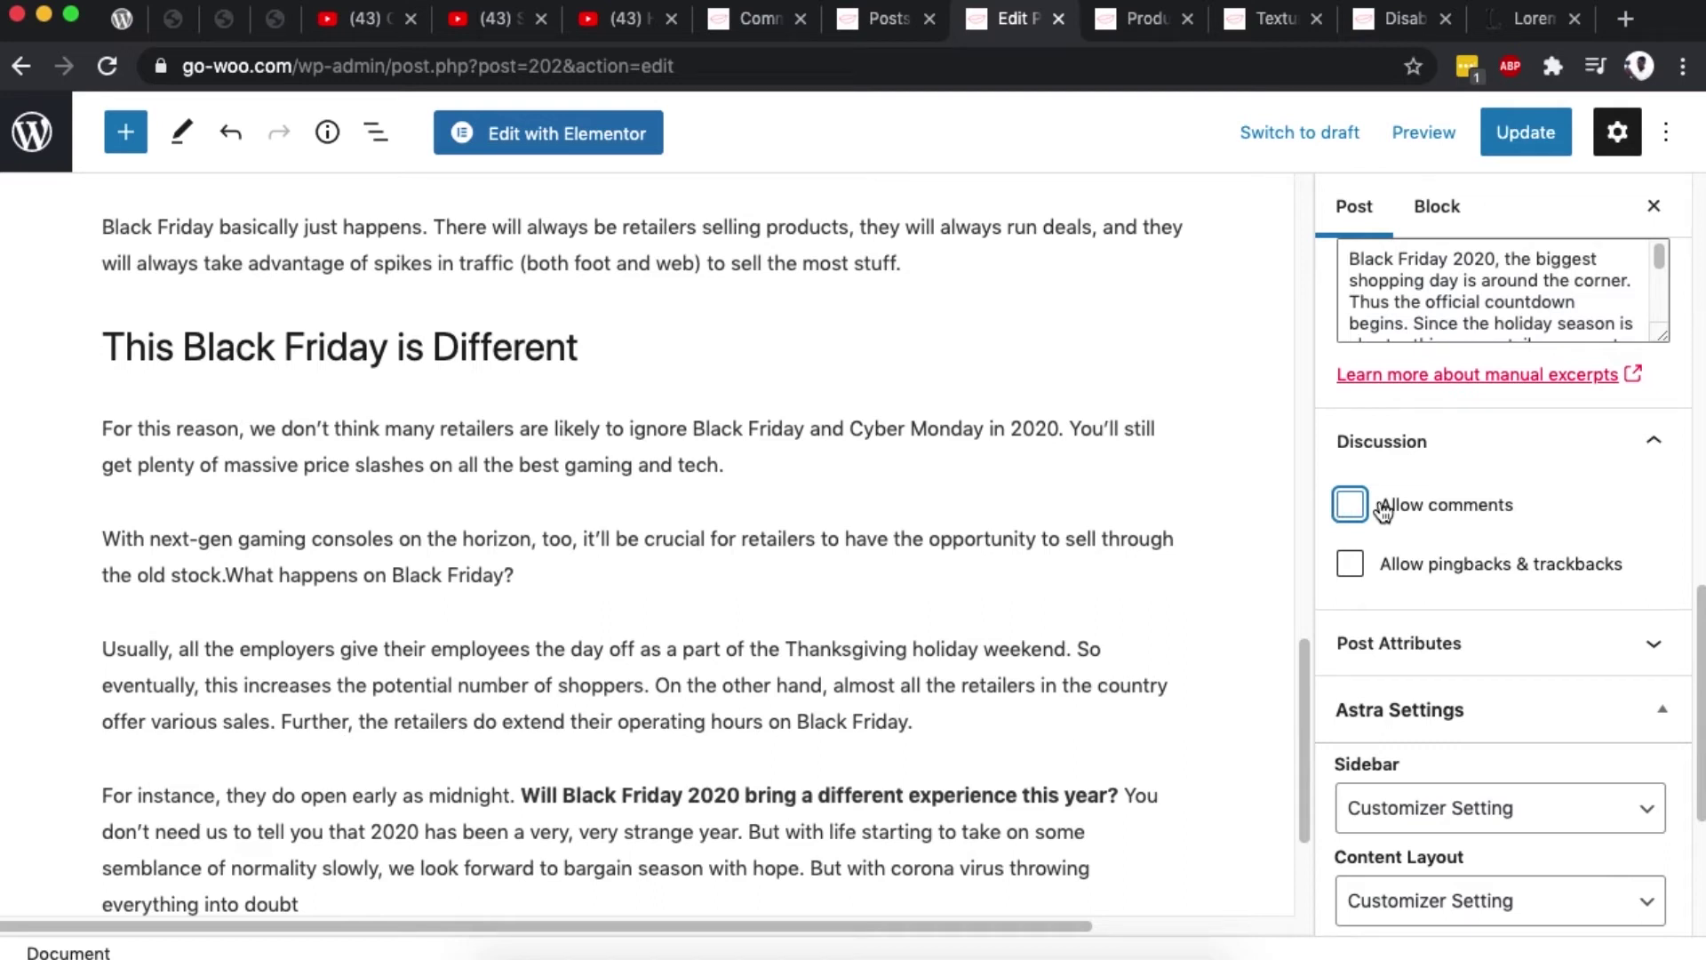
left_click(37, 153)
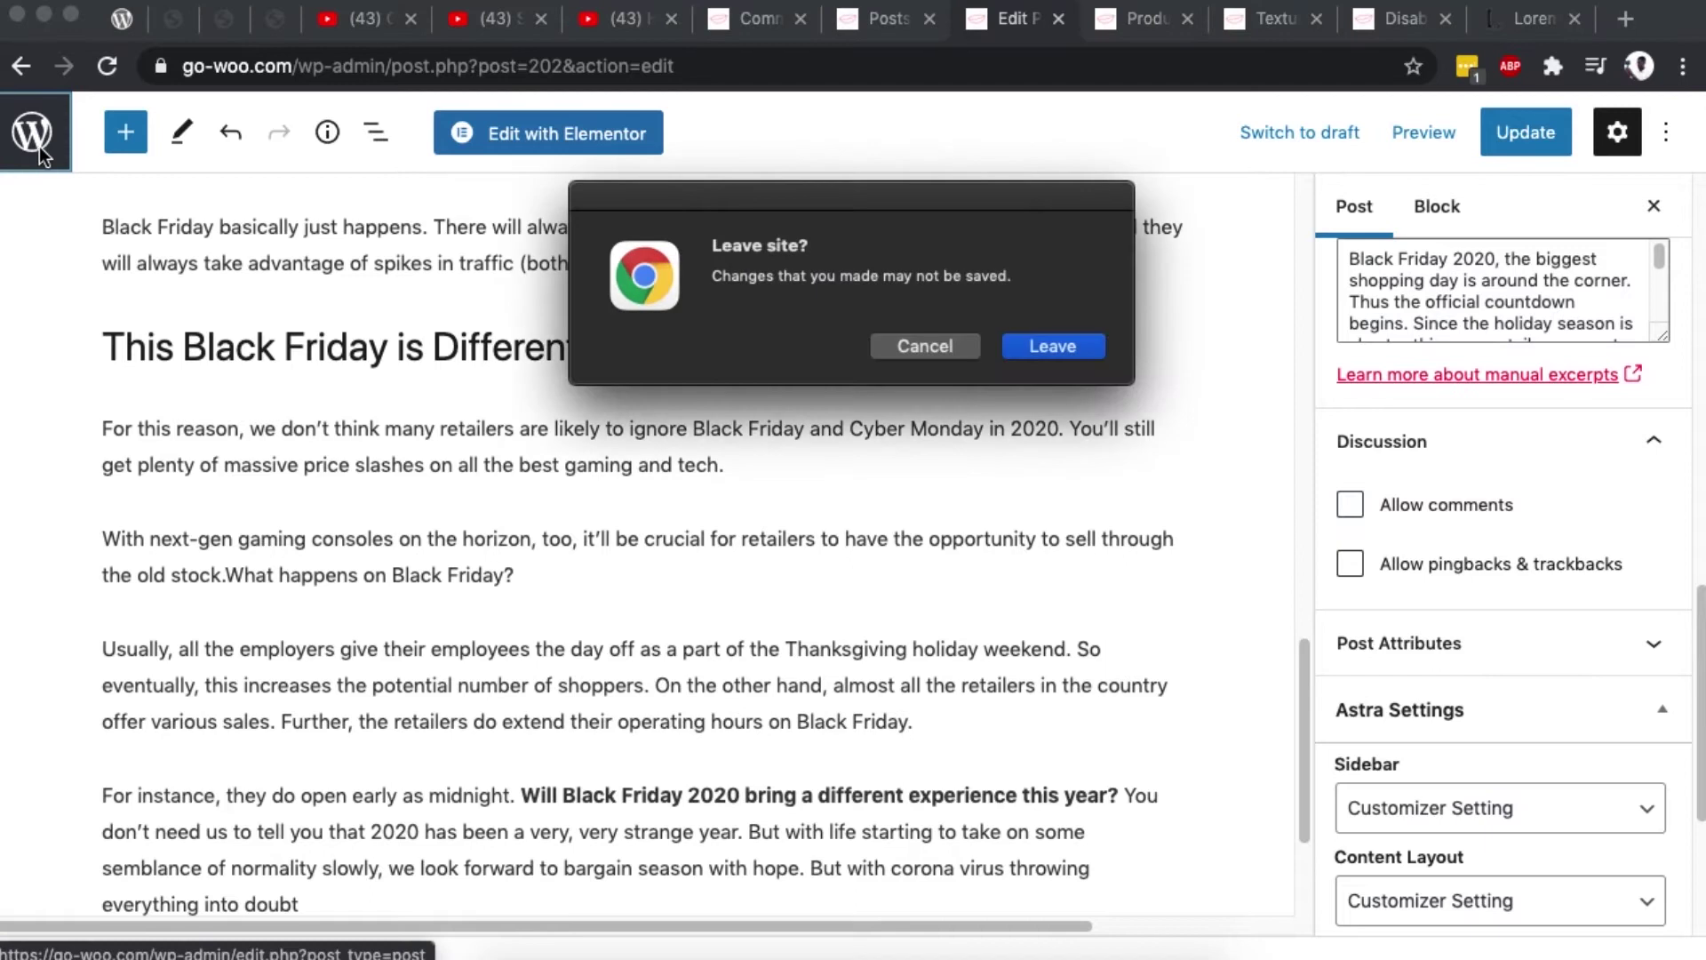
left_click(1065, 355)
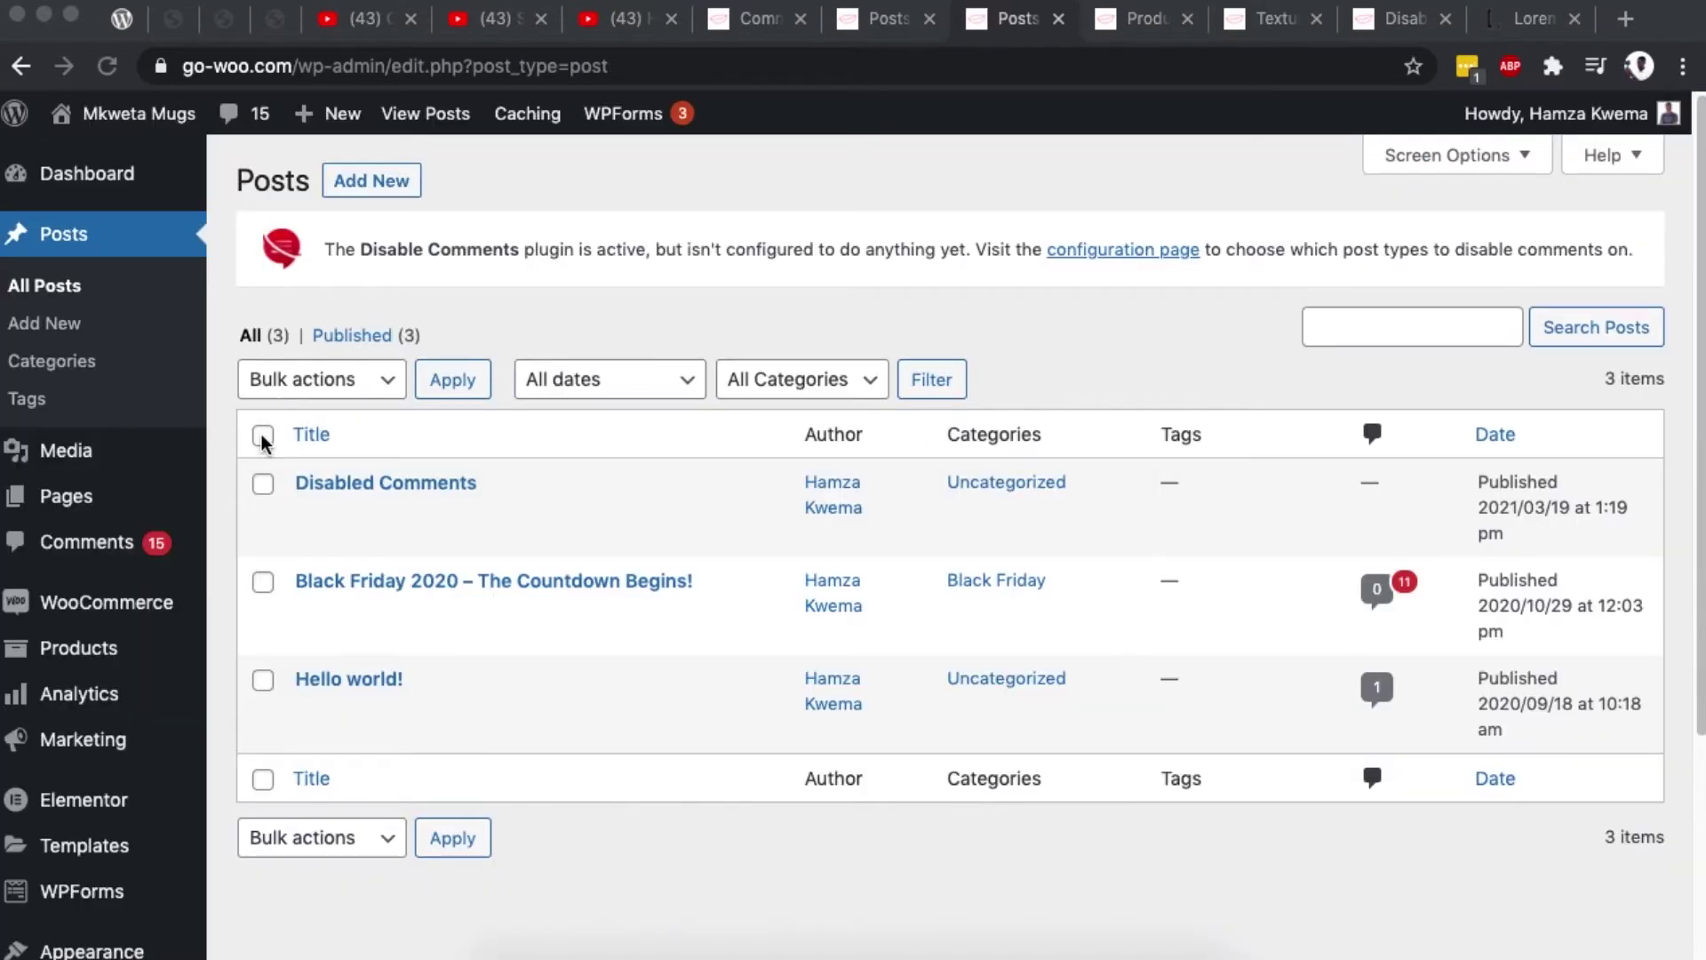
Bulk-edit all three posts to 'Do not allow' comments, then open the live Hello world! post and select its URL
left_click(263, 436)
left_click(311, 379)
left_click(266, 404)
left_click(452, 382)
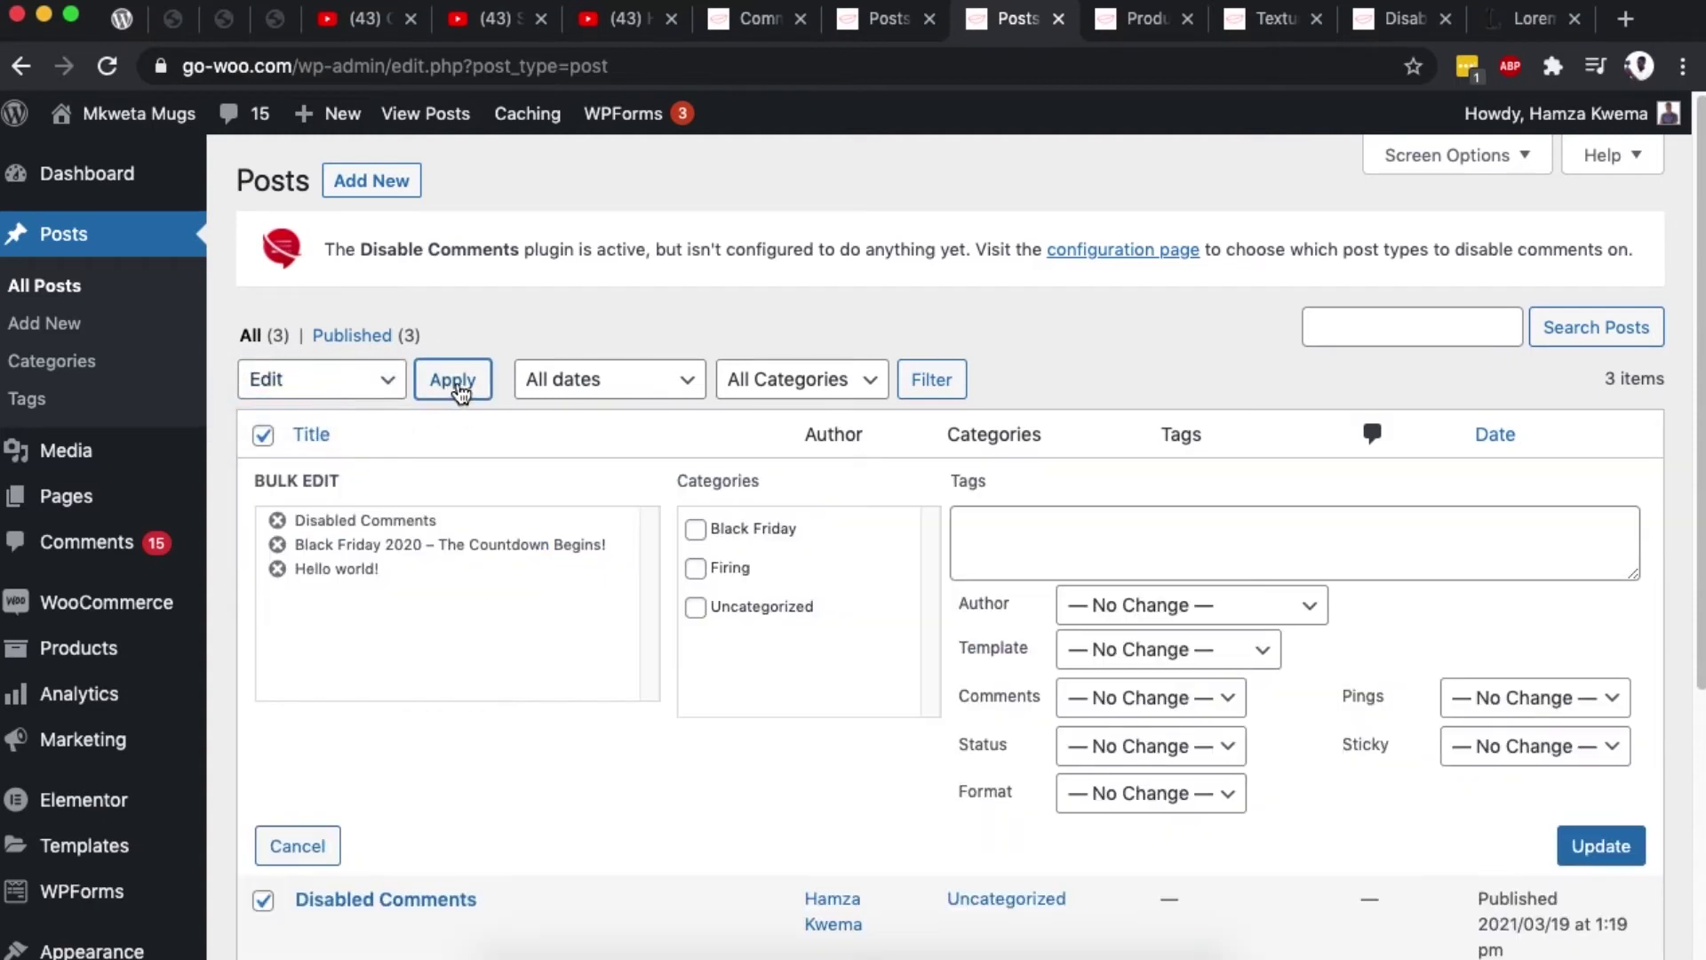
scroll(749, 736, "down", 3)
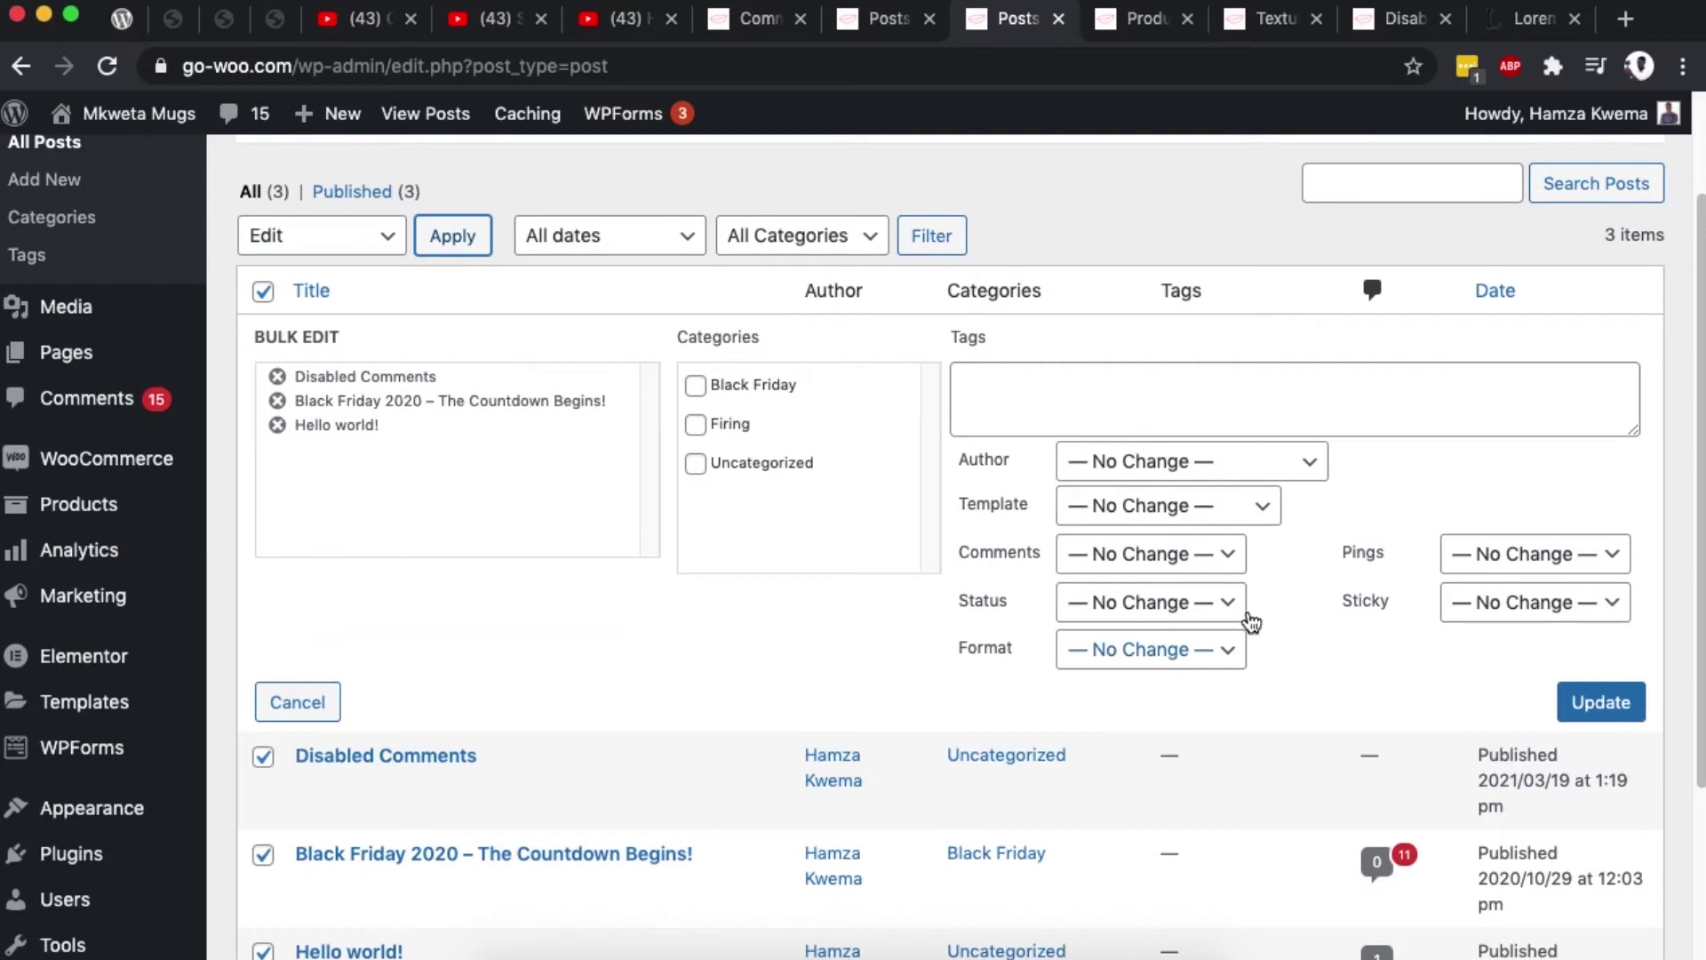
left_click(1222, 555)
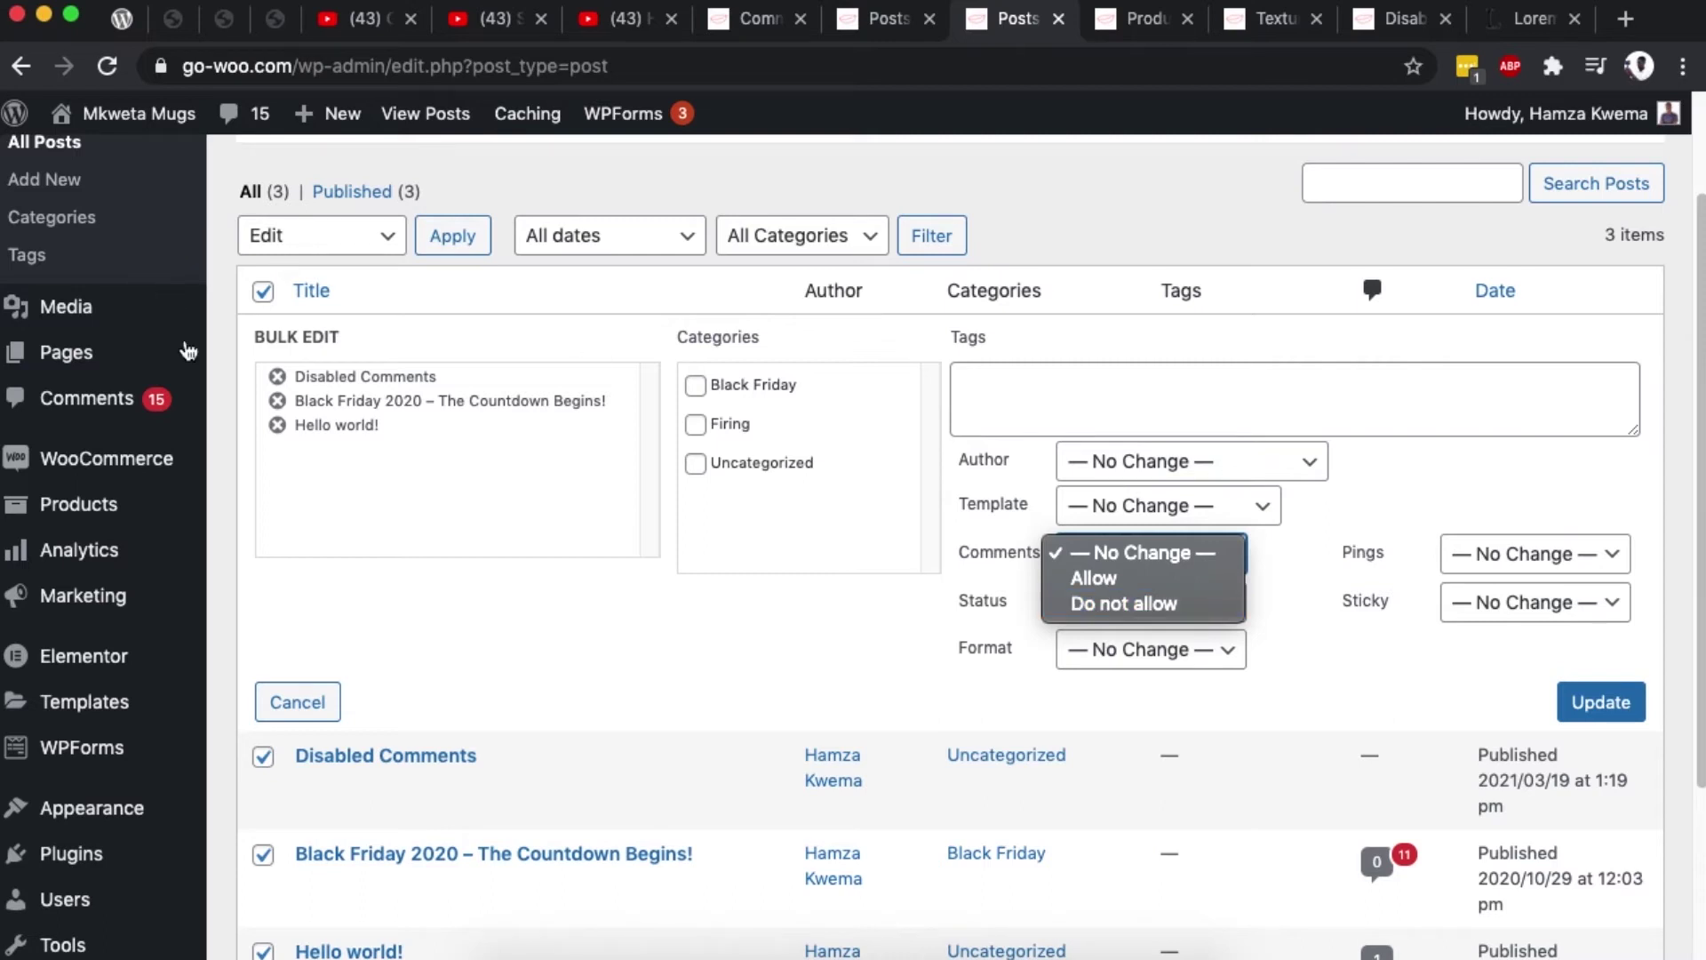
left_click(1186, 607)
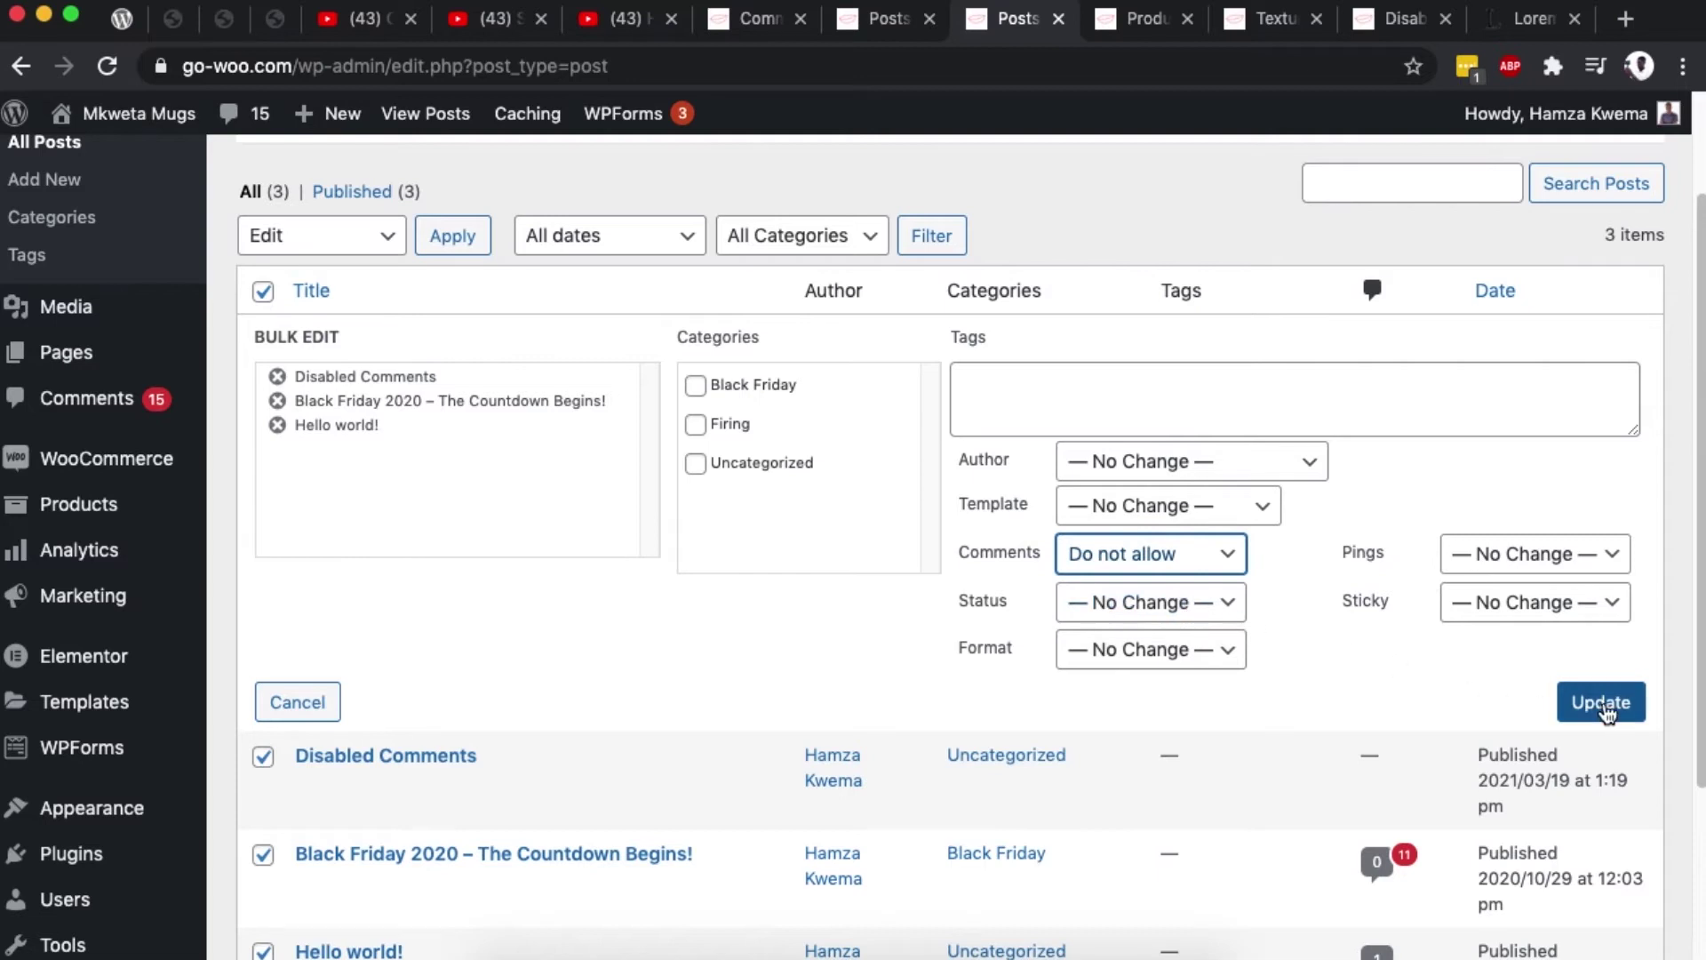
left_click(1569, 710)
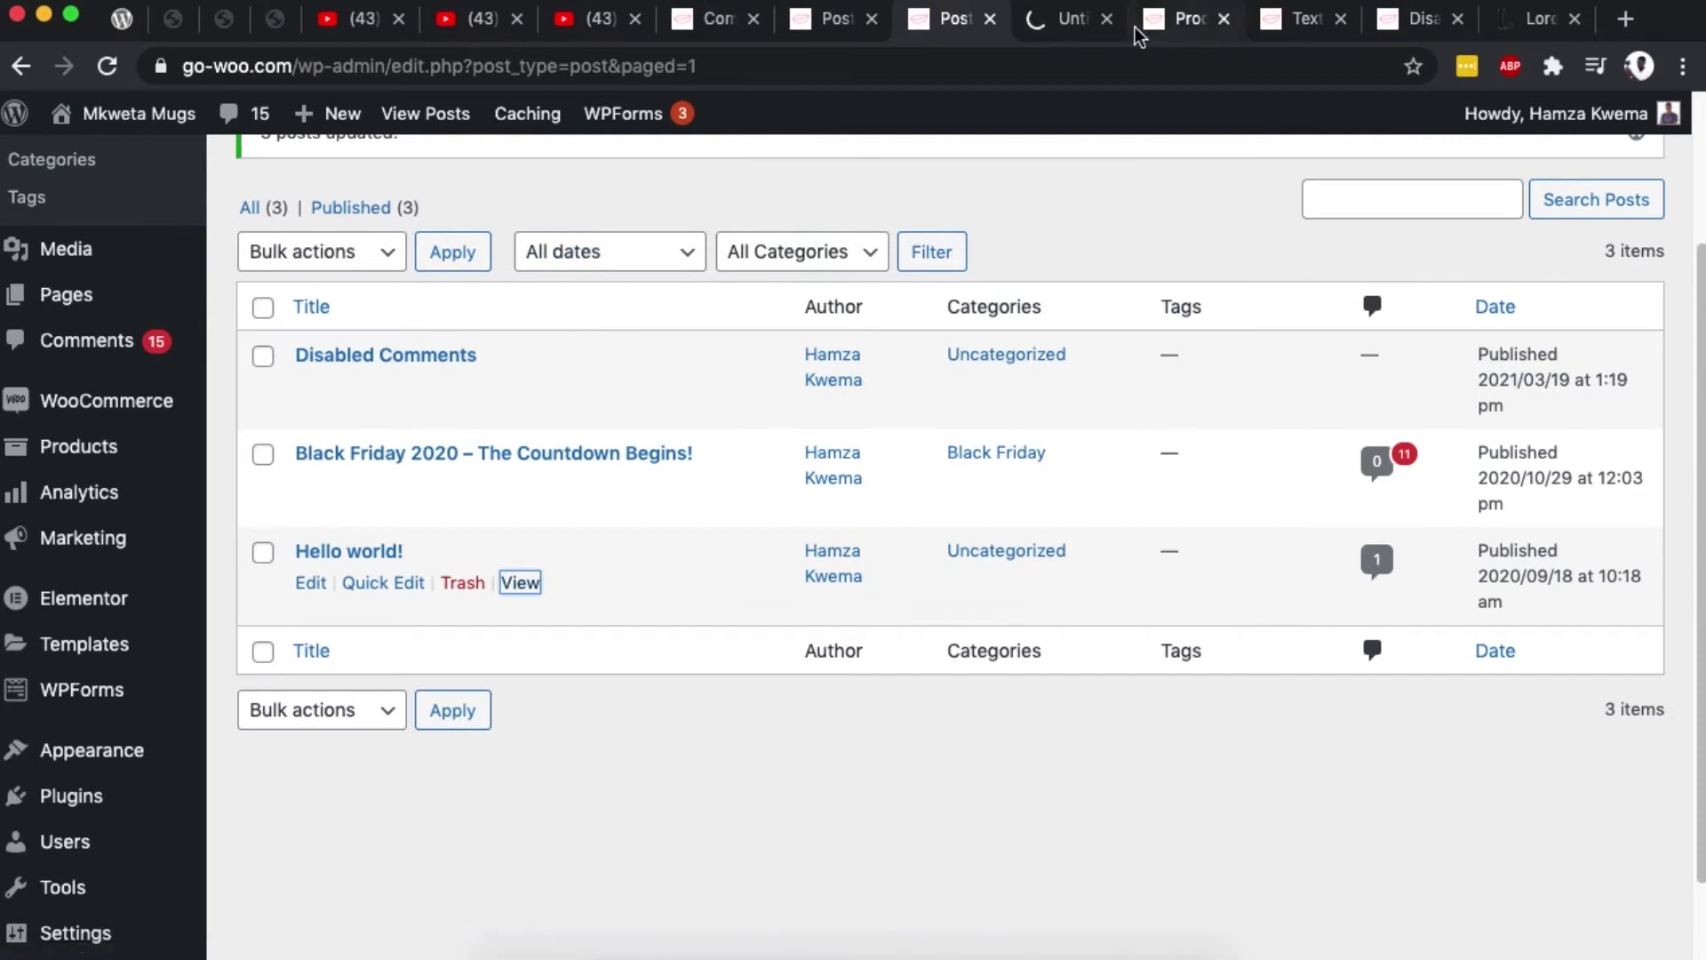
left_click(1057, 20)
left_click(1002, 65)
key("super+c")
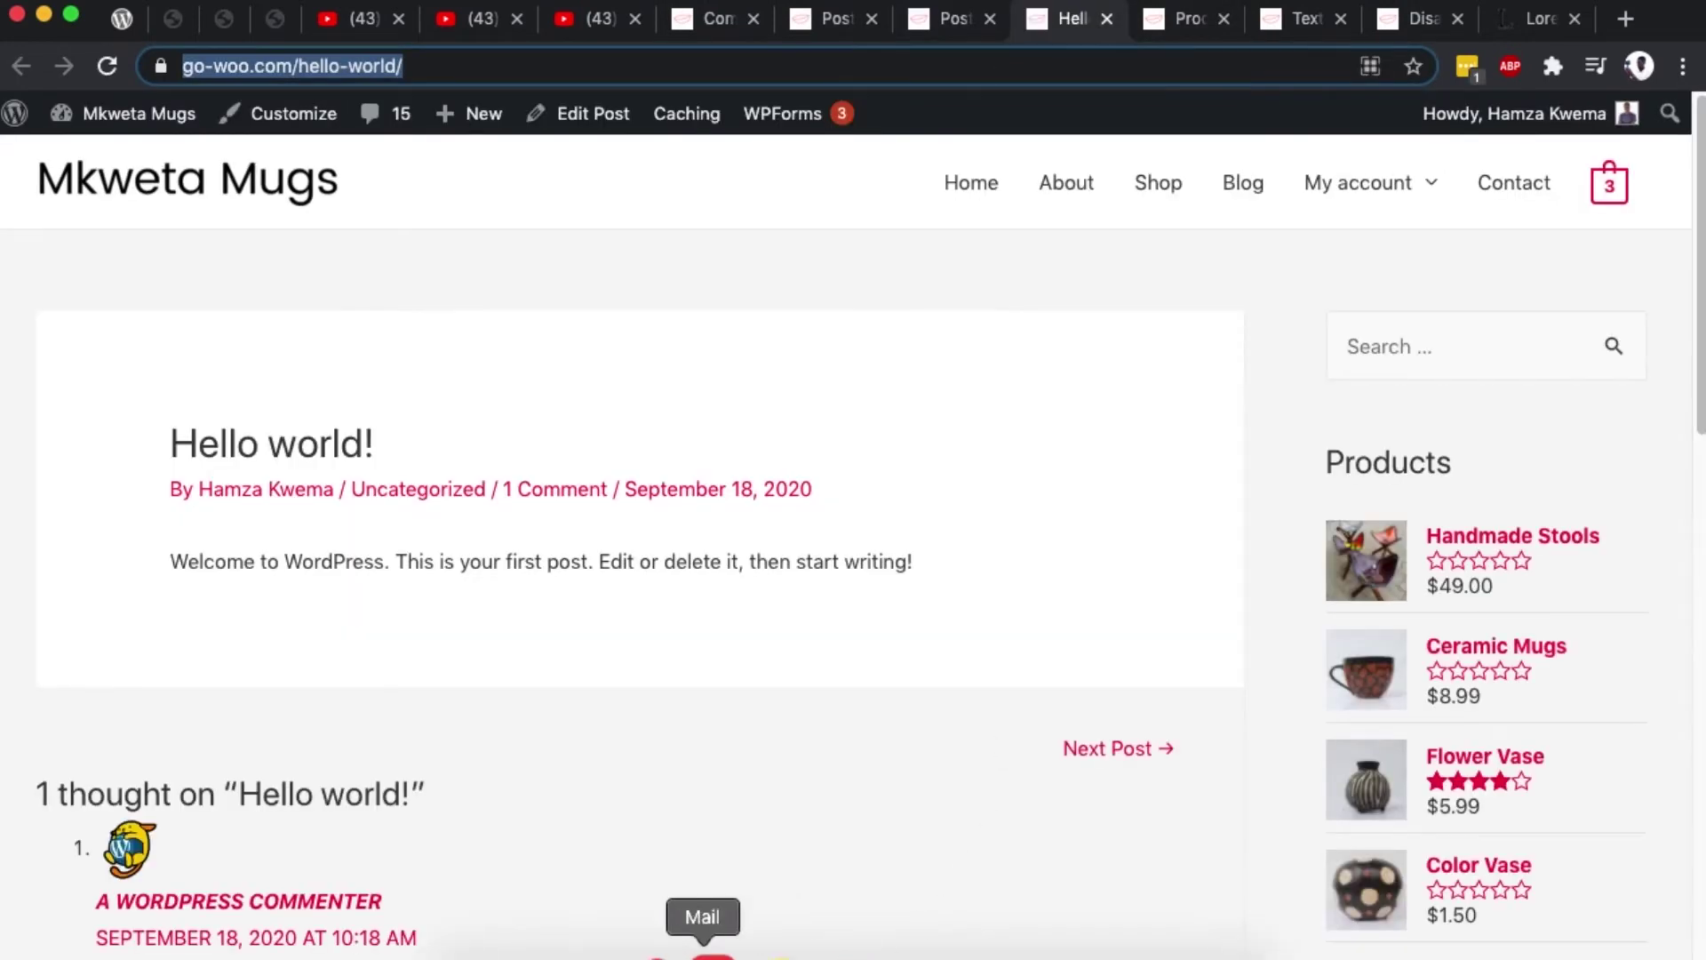
Load the Hello world! post URL in Safari and confirm it reads 'Comments are closed'
left_click(702, 955)
key("super+v")
key("Return")
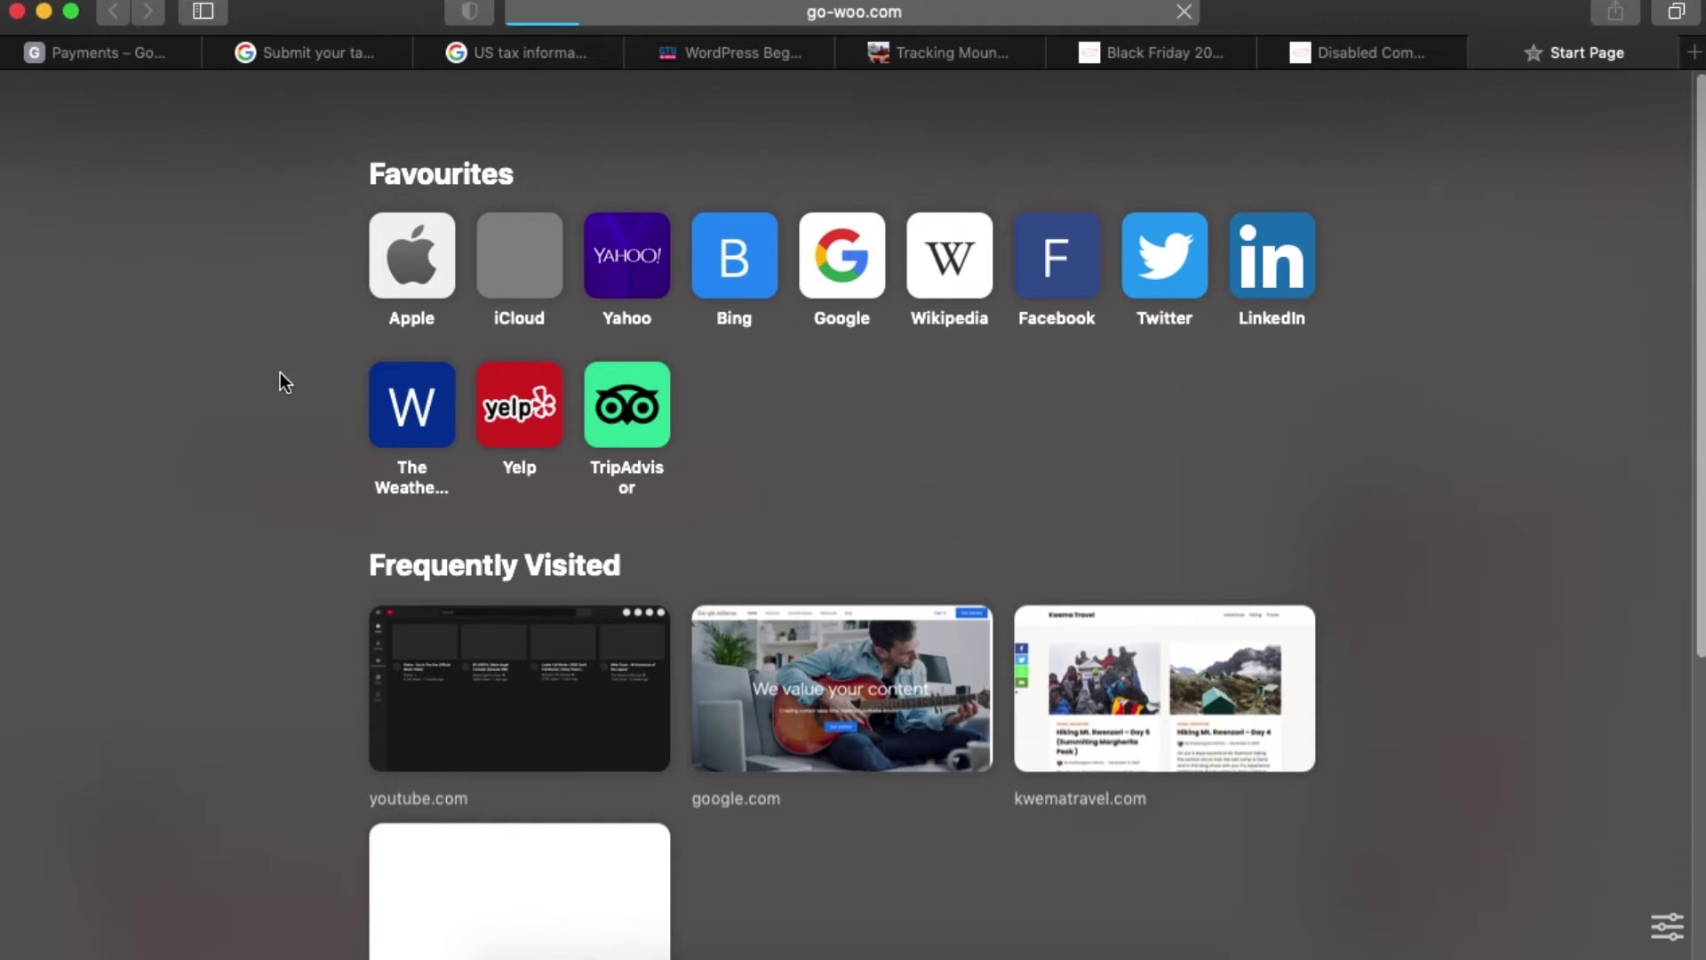
scroll(433, 415, "down", 7)
scroll(267, 622, "up", 5)
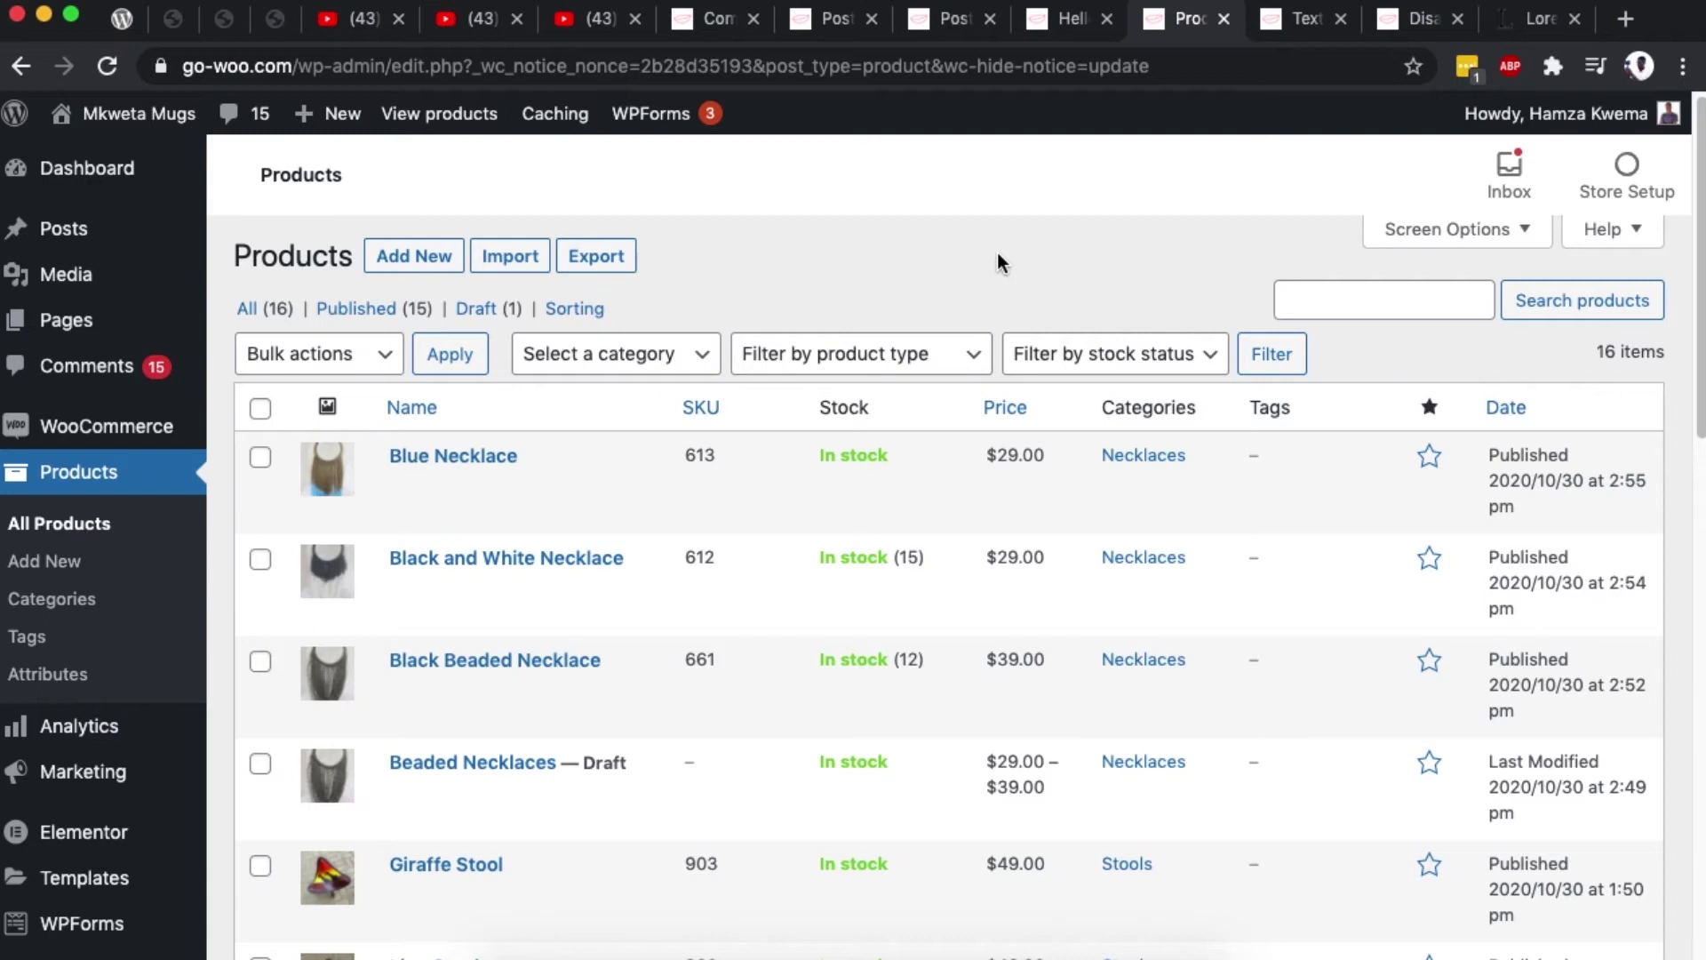
mouse_move(66, 274)
Search Plugins > Add New for 'disable comments'
left_click(1411, 18)
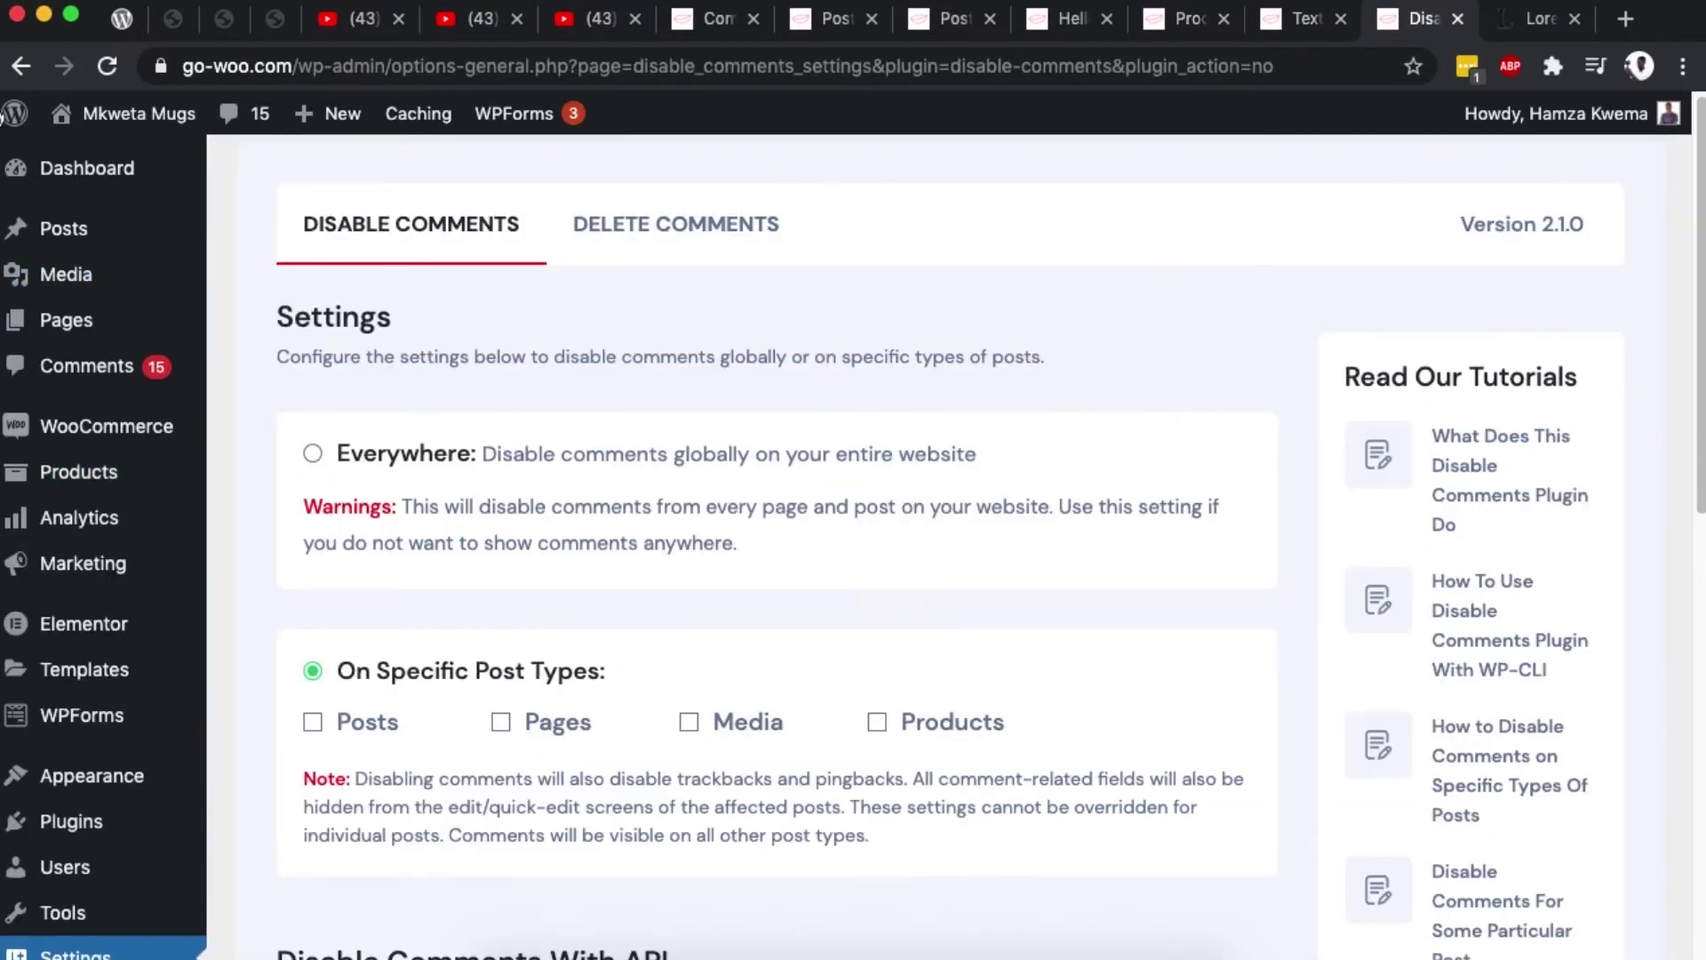
scroll(103, 568, "down", 1)
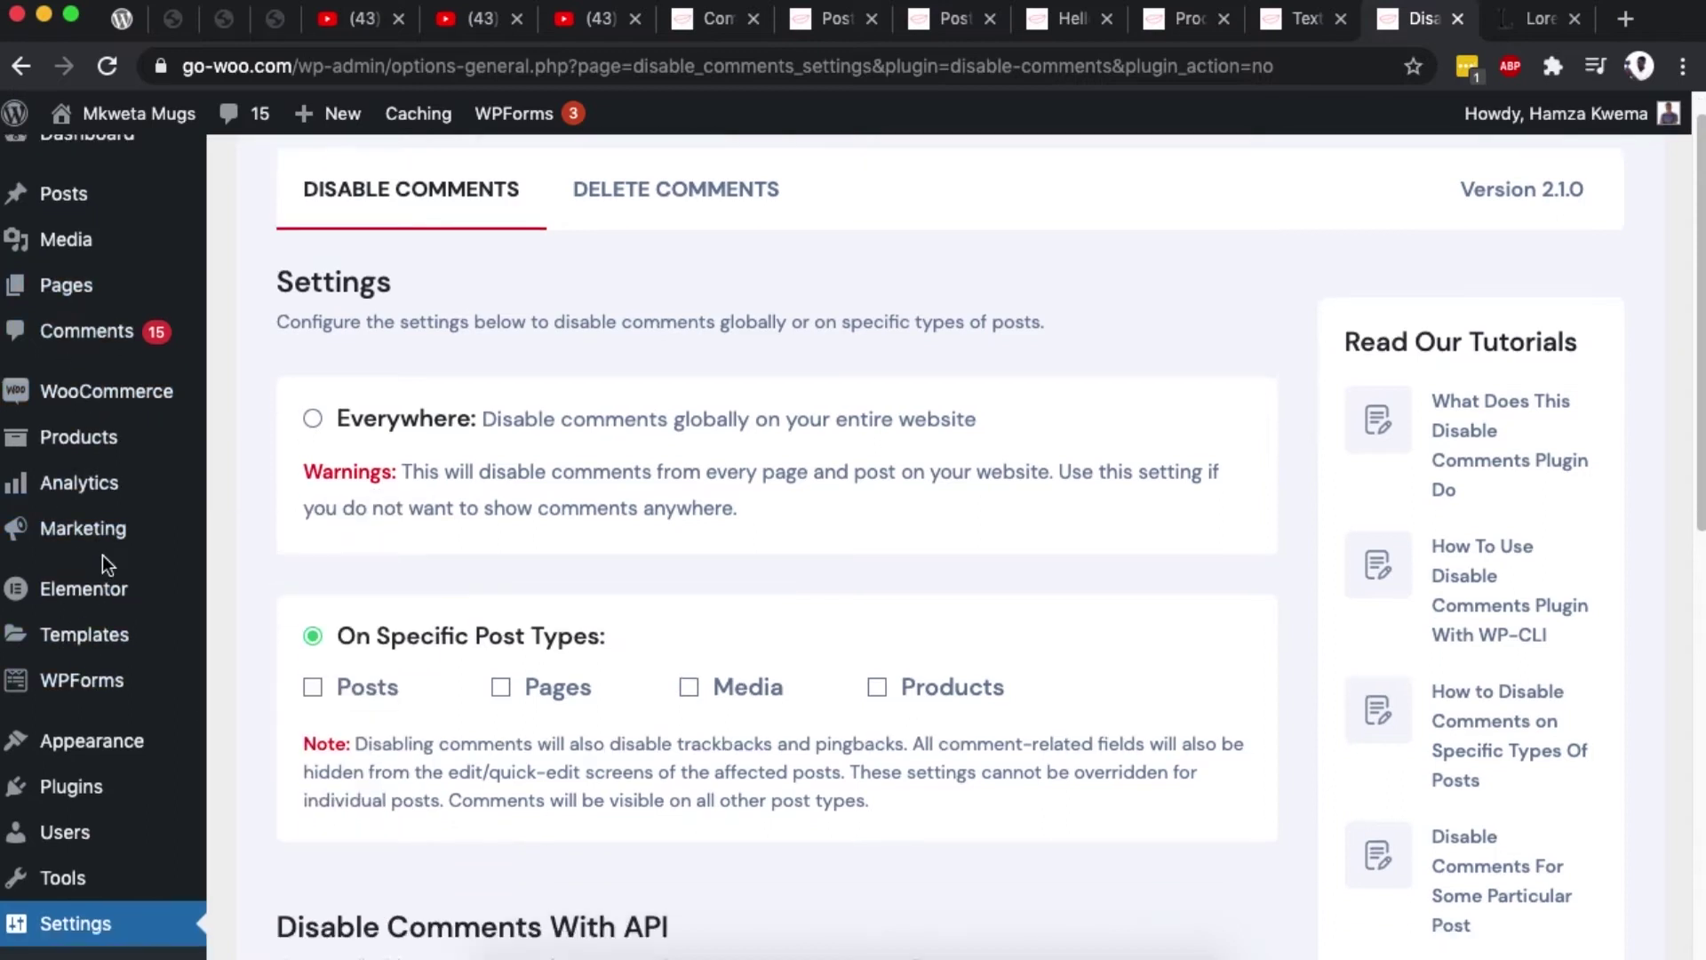
left_click(315, 823)
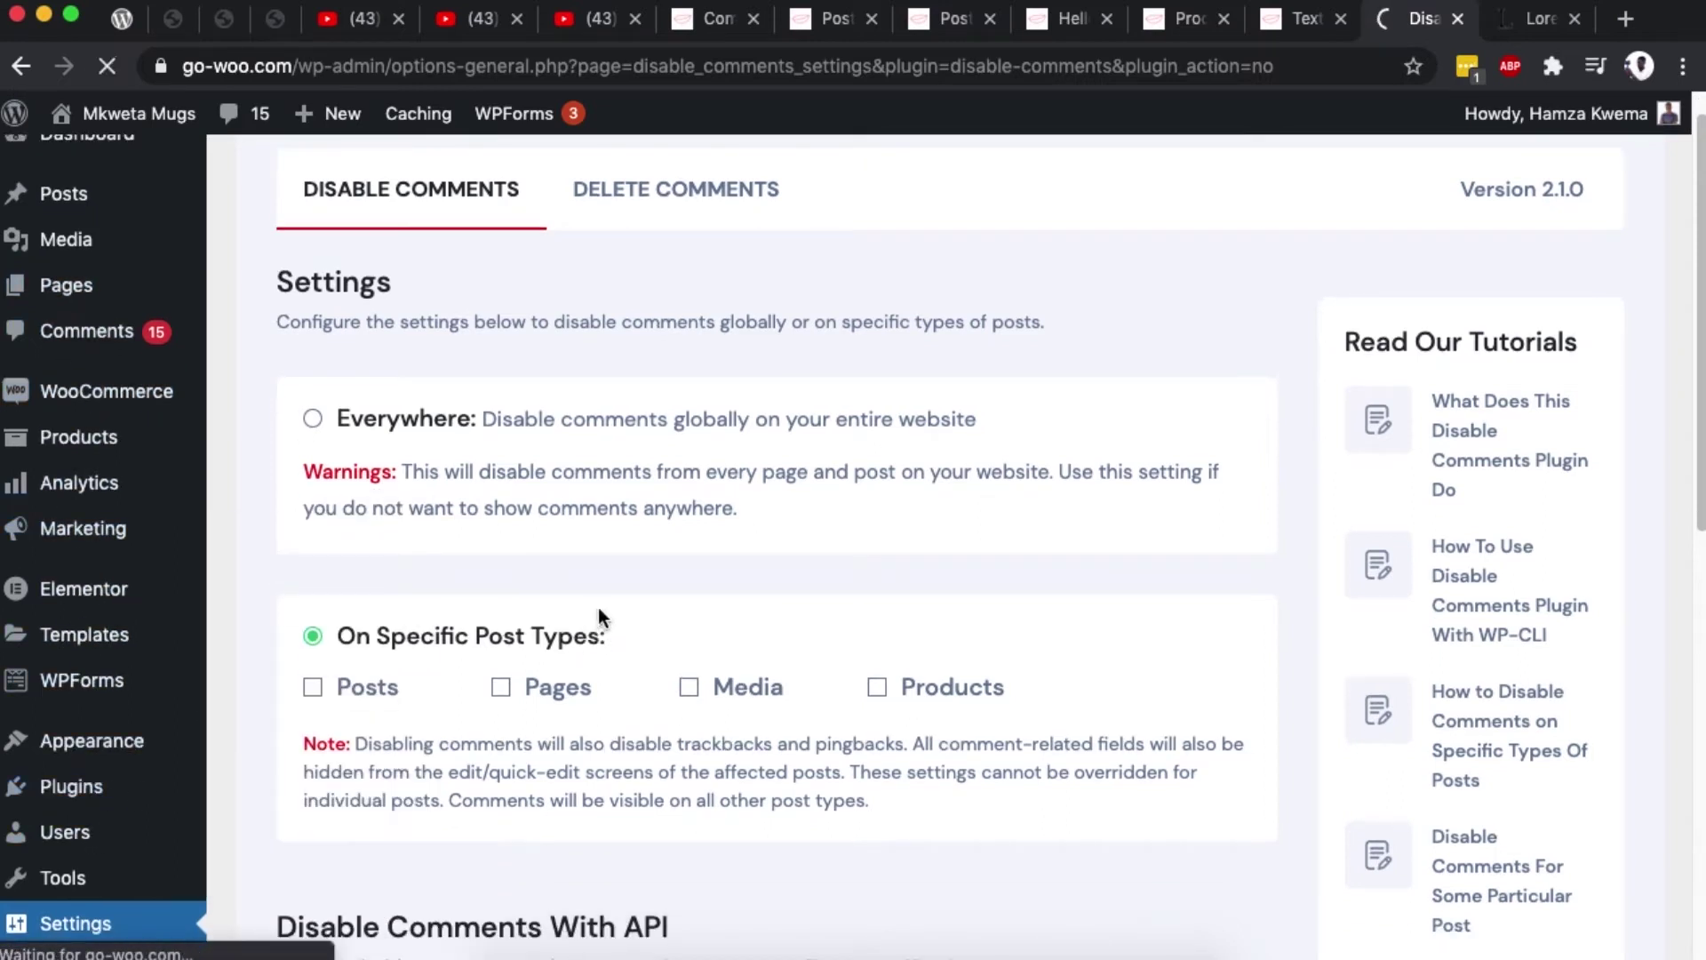
type("disa")
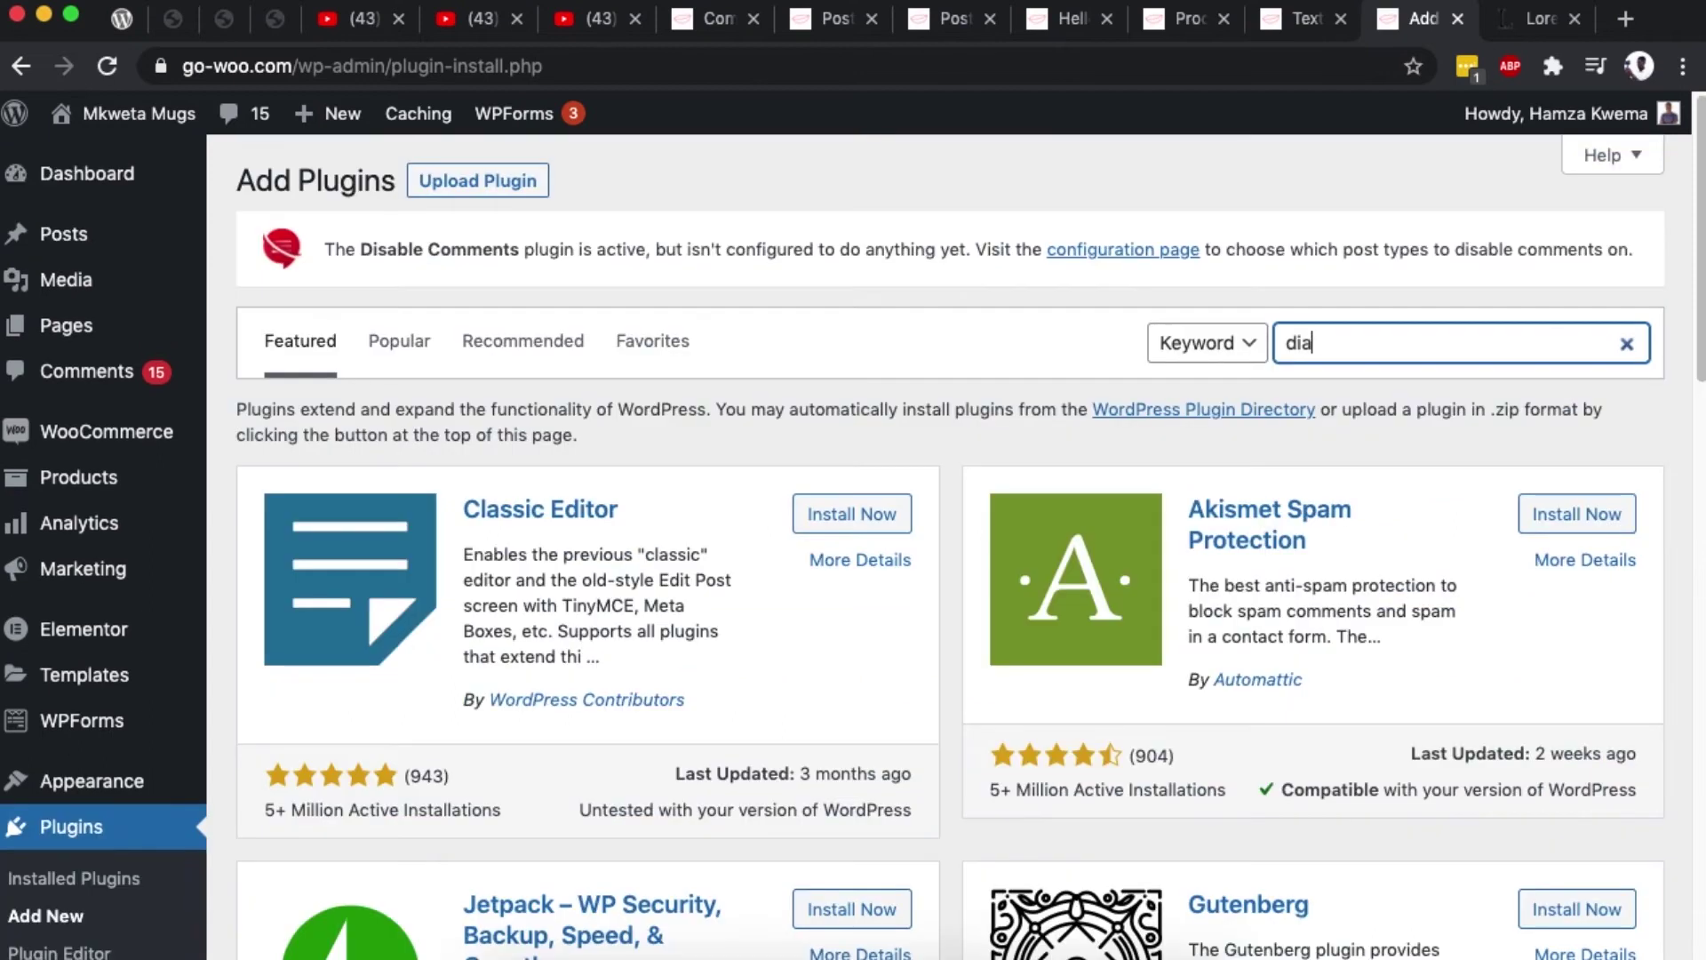
type("ble comments")
Find the active Disable Comments plugin and go to Settings > Disable Comments
scroll(540, 513, "down", 1)
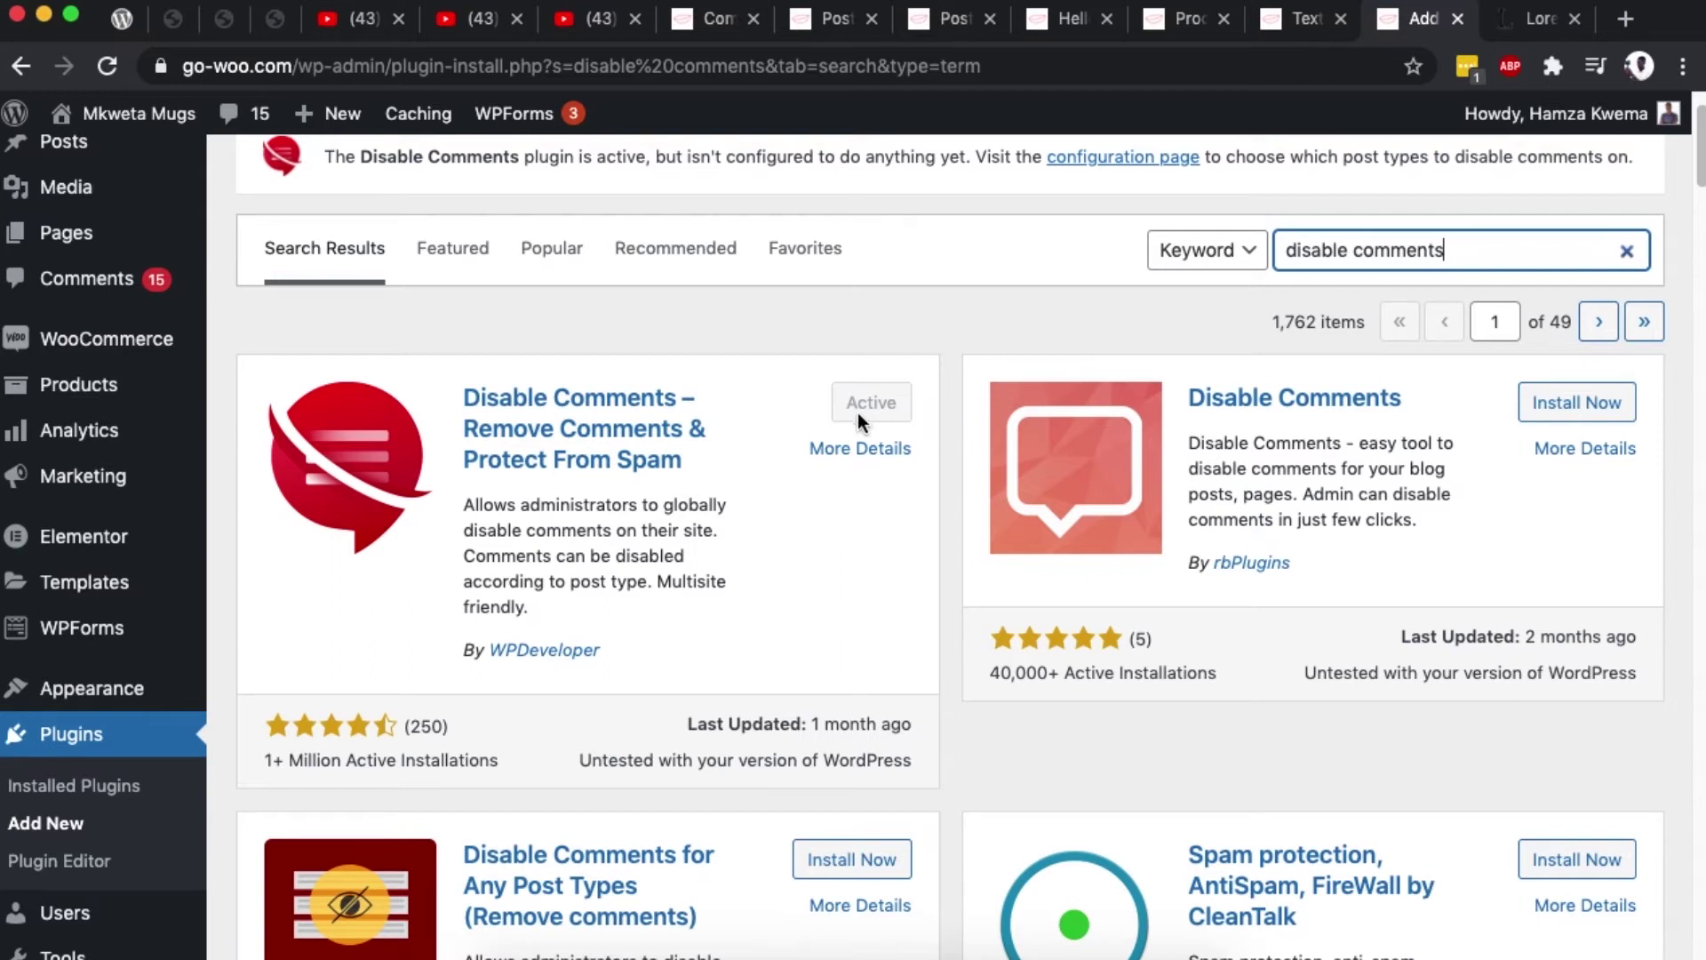
scroll(861, 410, "down", 5)
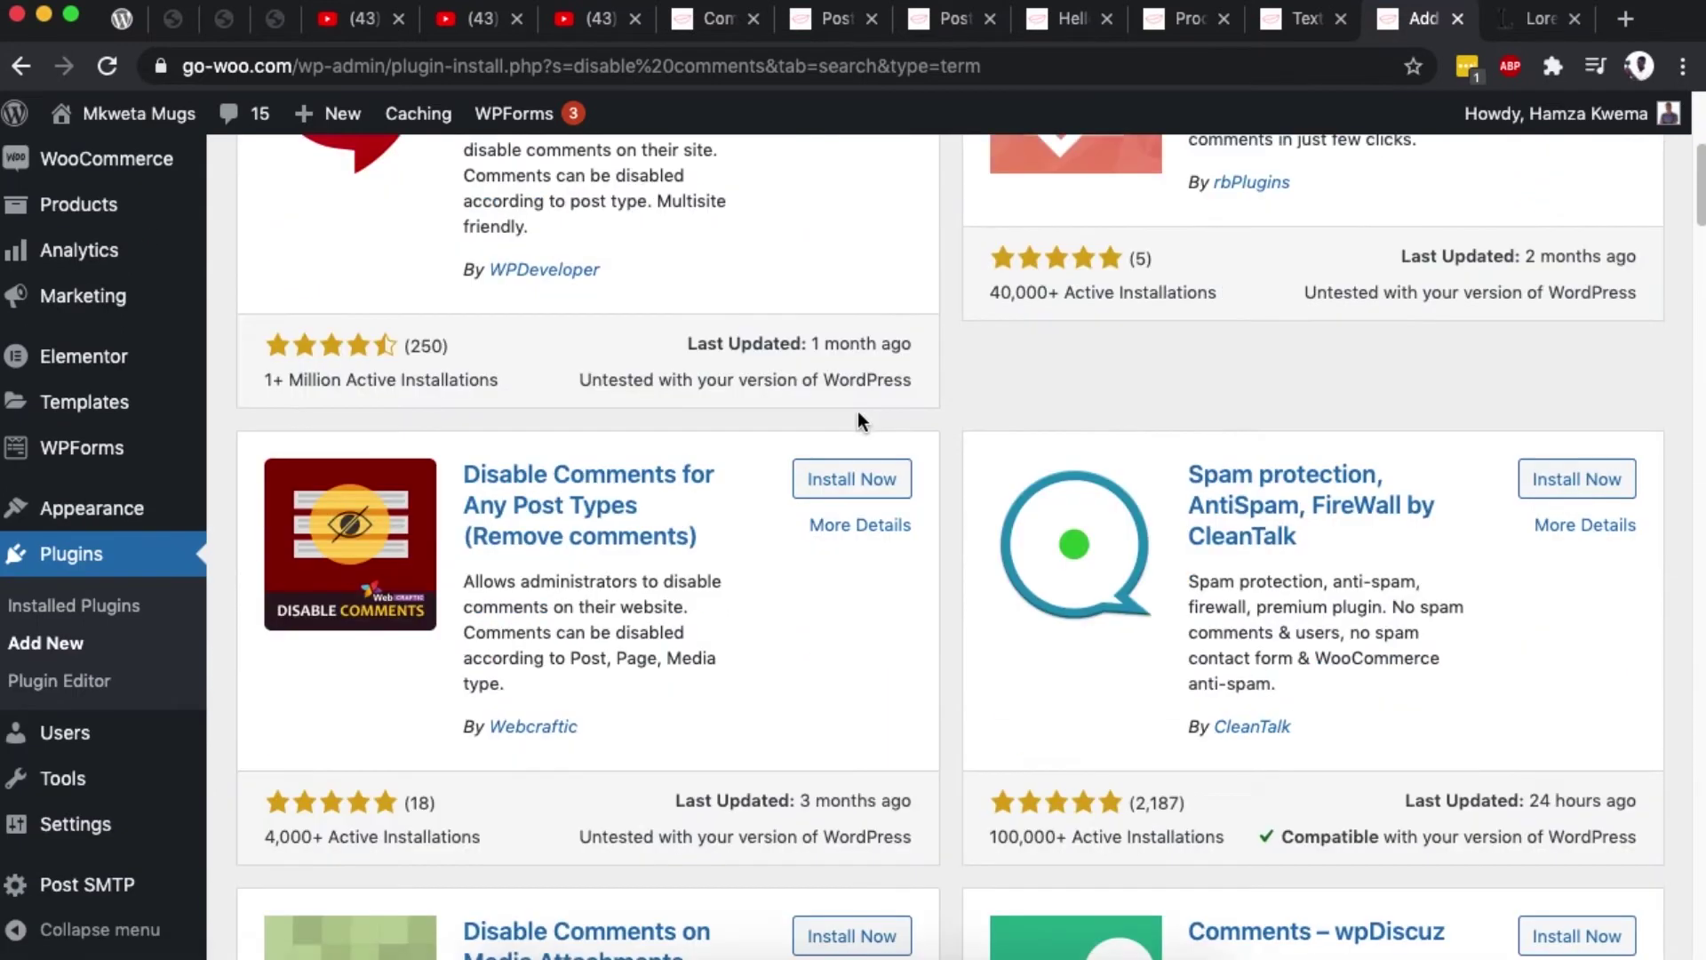
mouse_move(42, 833)
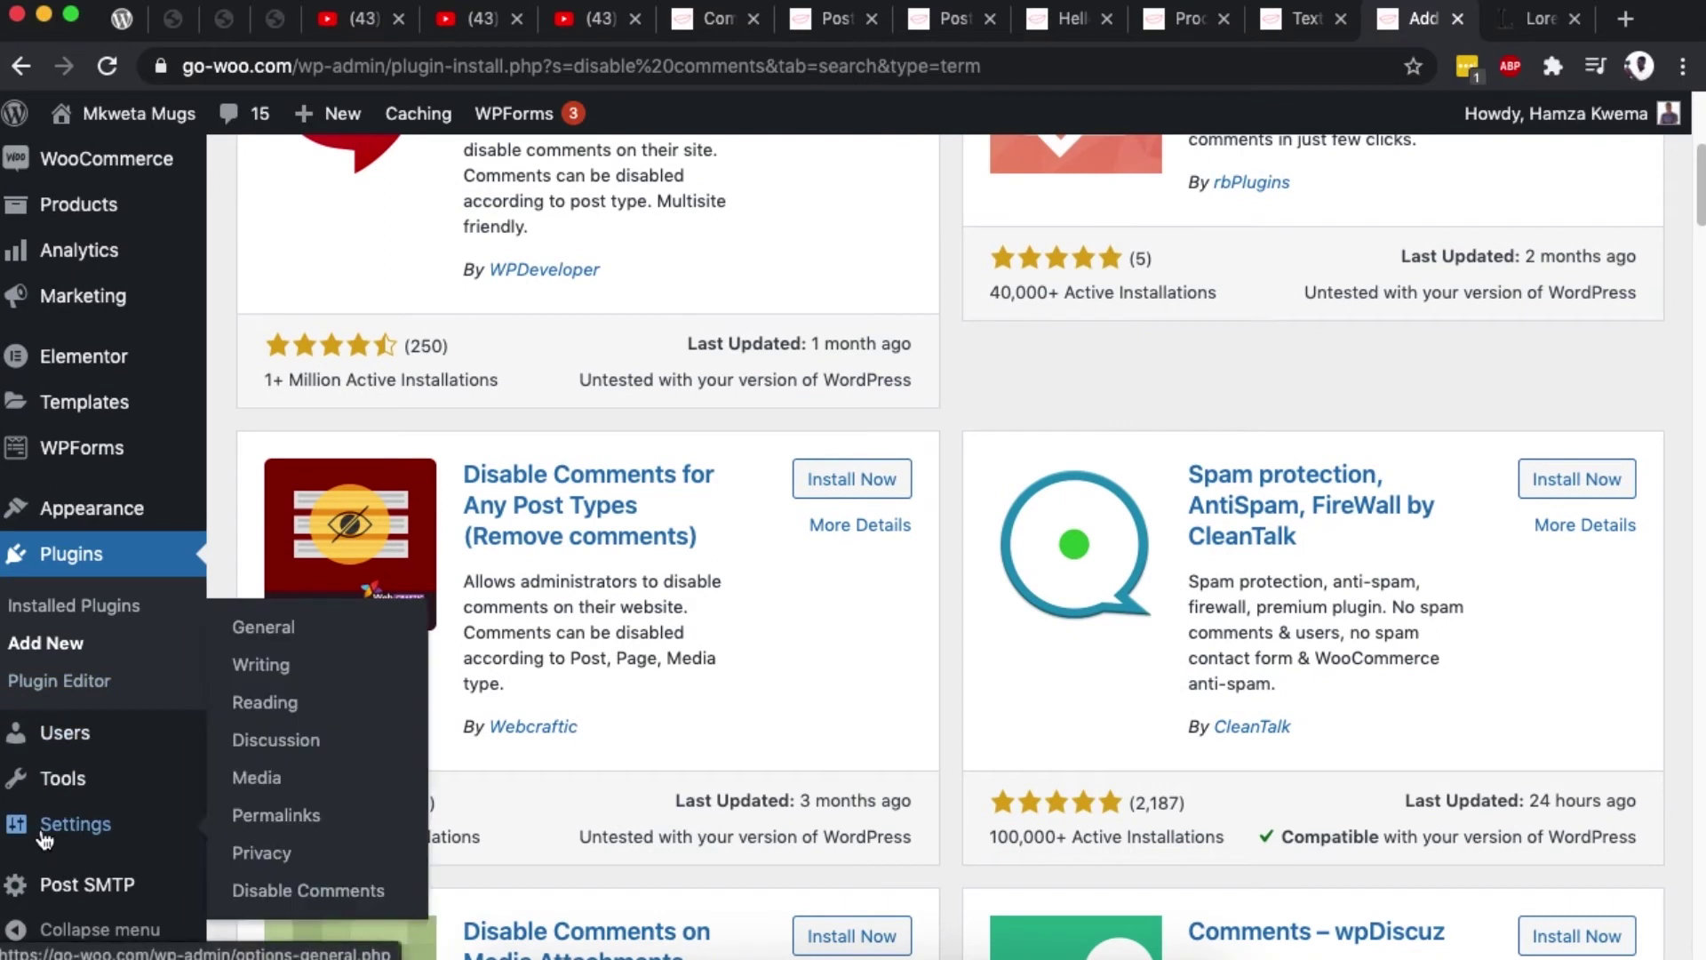
left_click(306, 892)
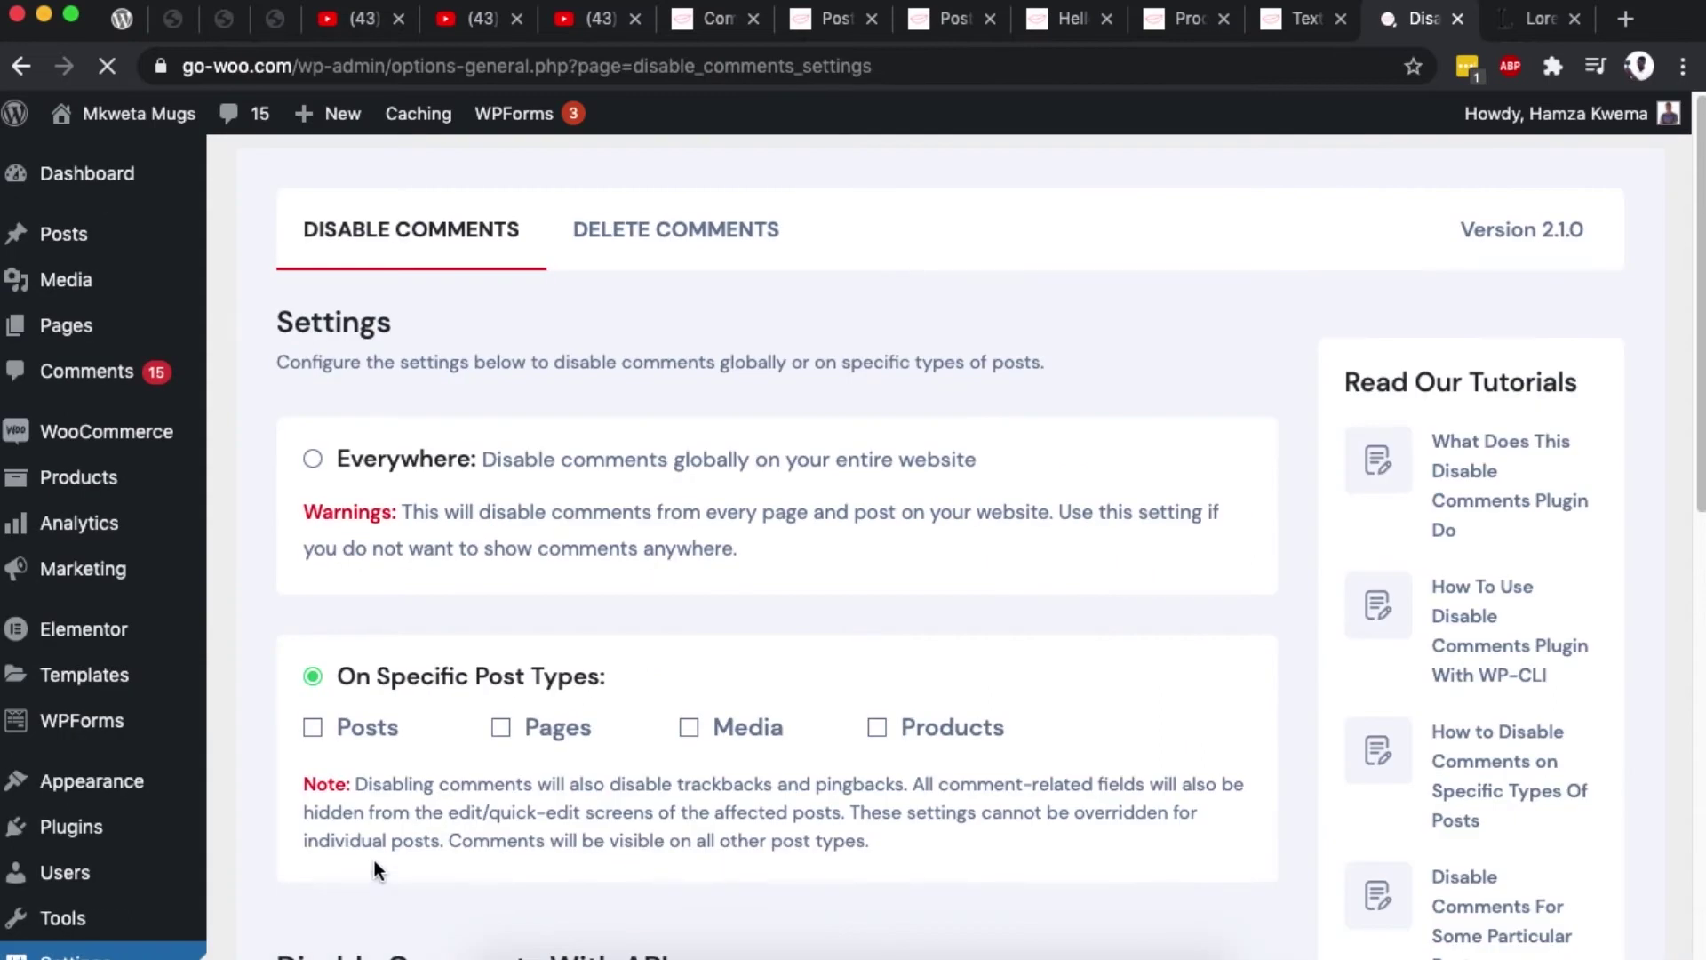
Read the warning paragraph about disabling comments everywhere
scroll(674, 533, "down", 1)
triple_click(674, 457)
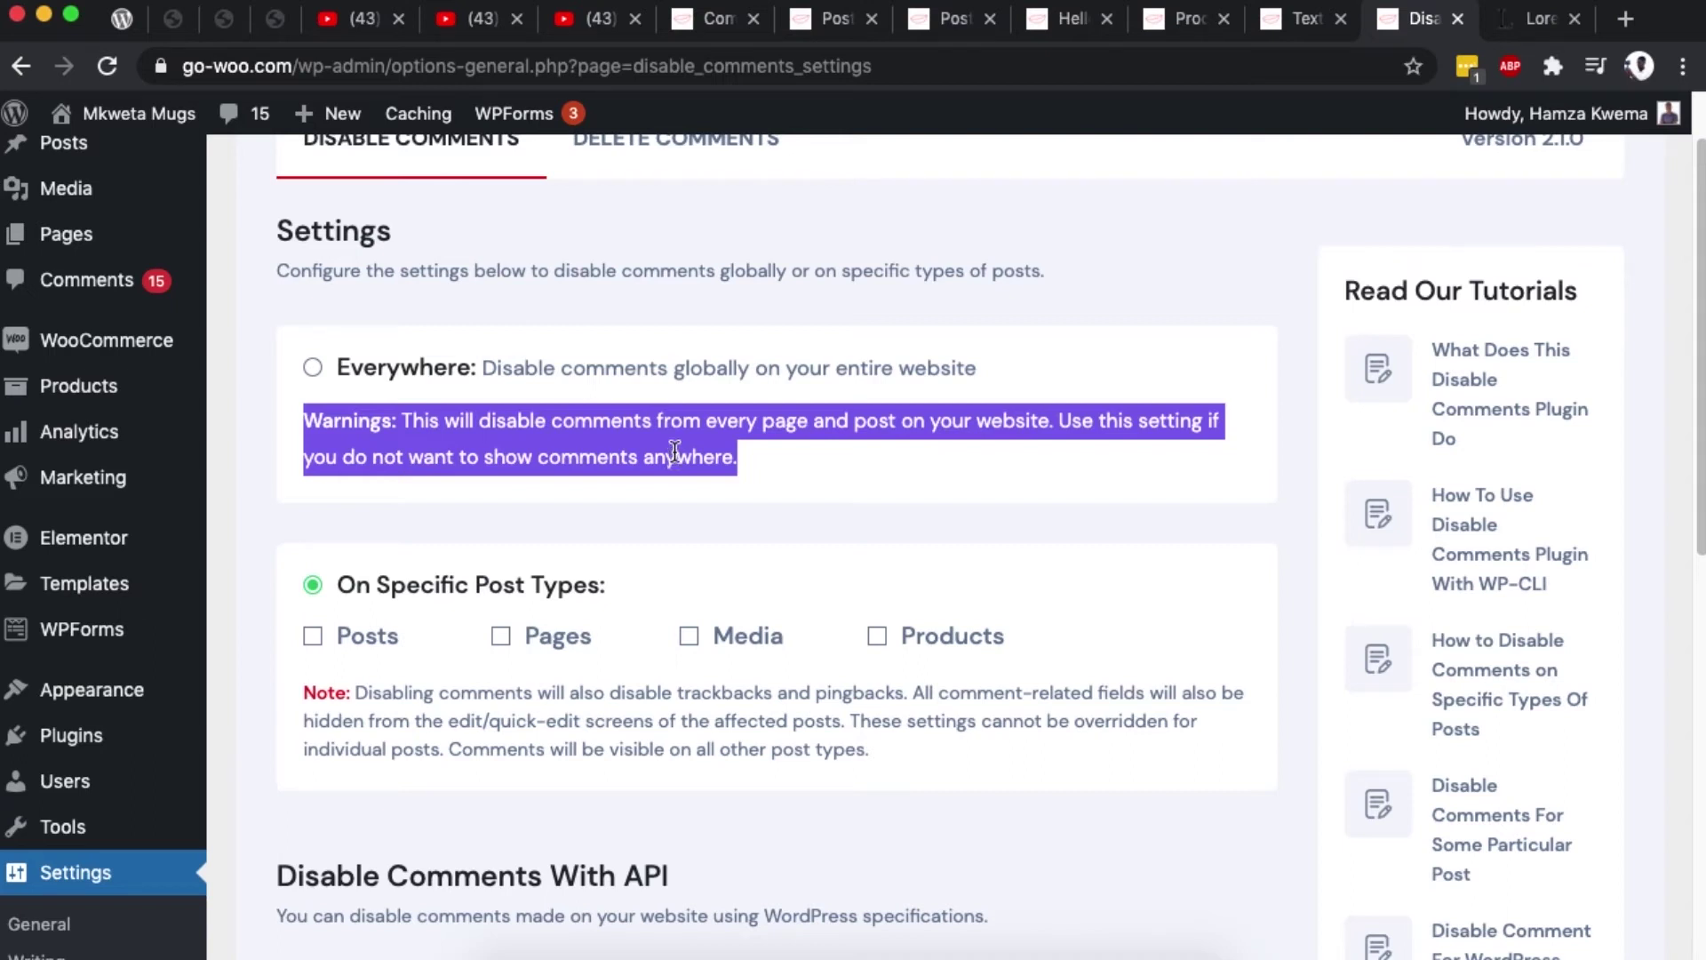
left_click(680, 451)
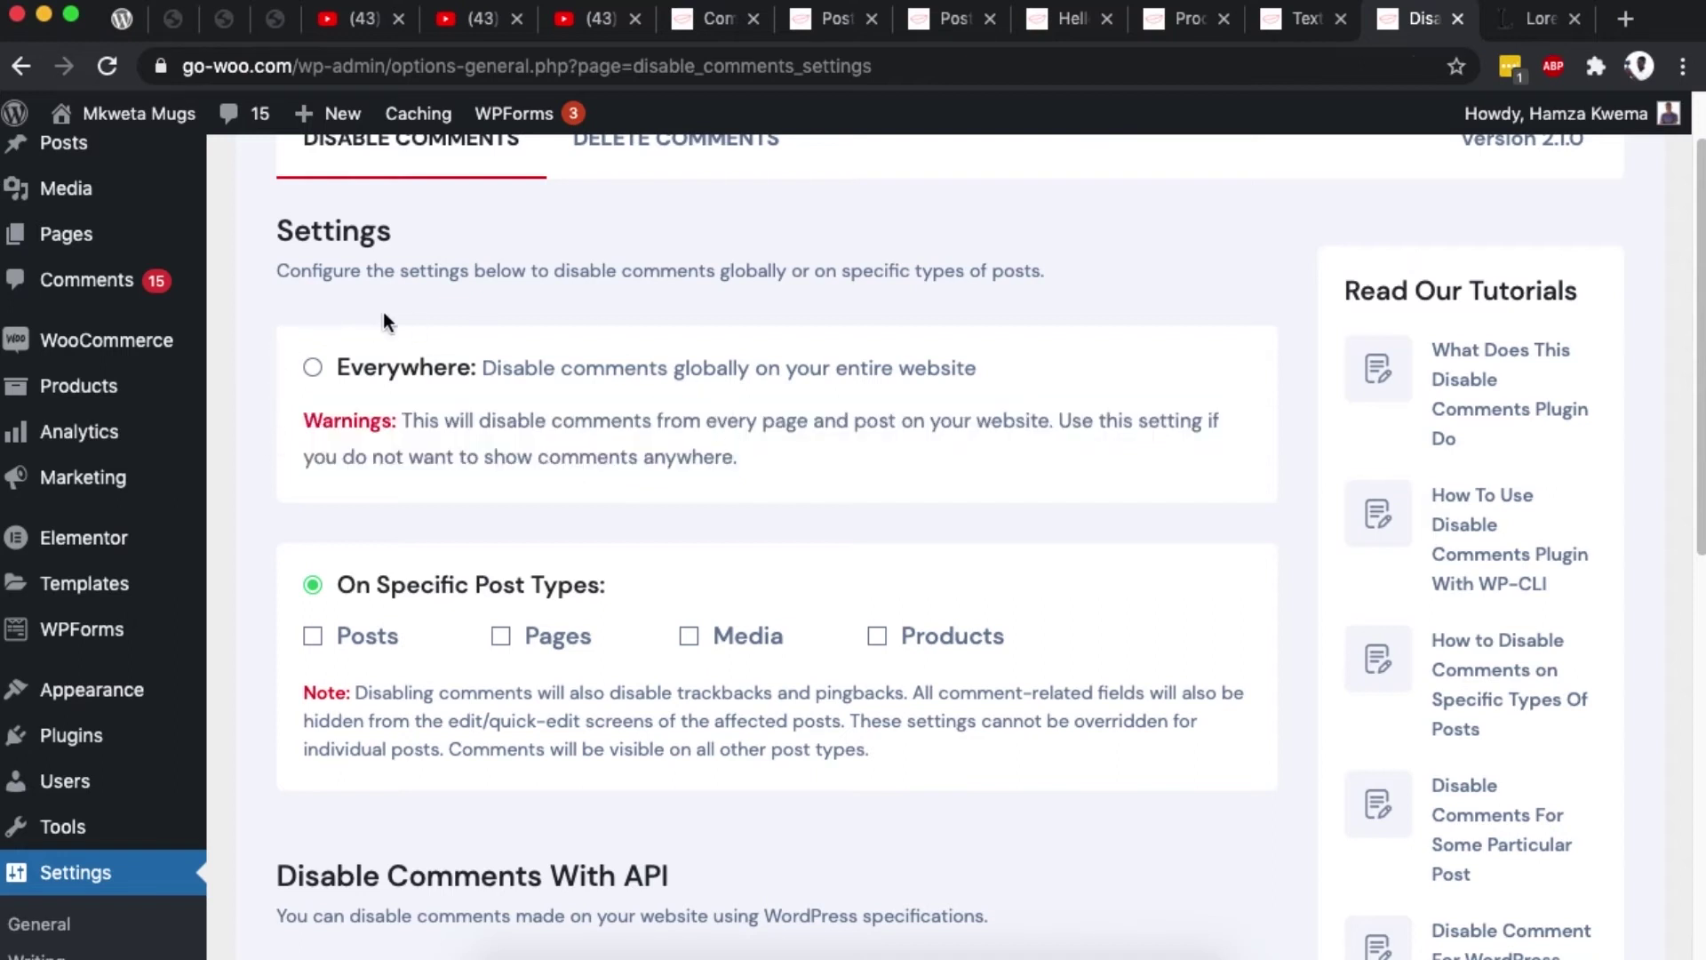
scroll(293, 489, "down", 3)
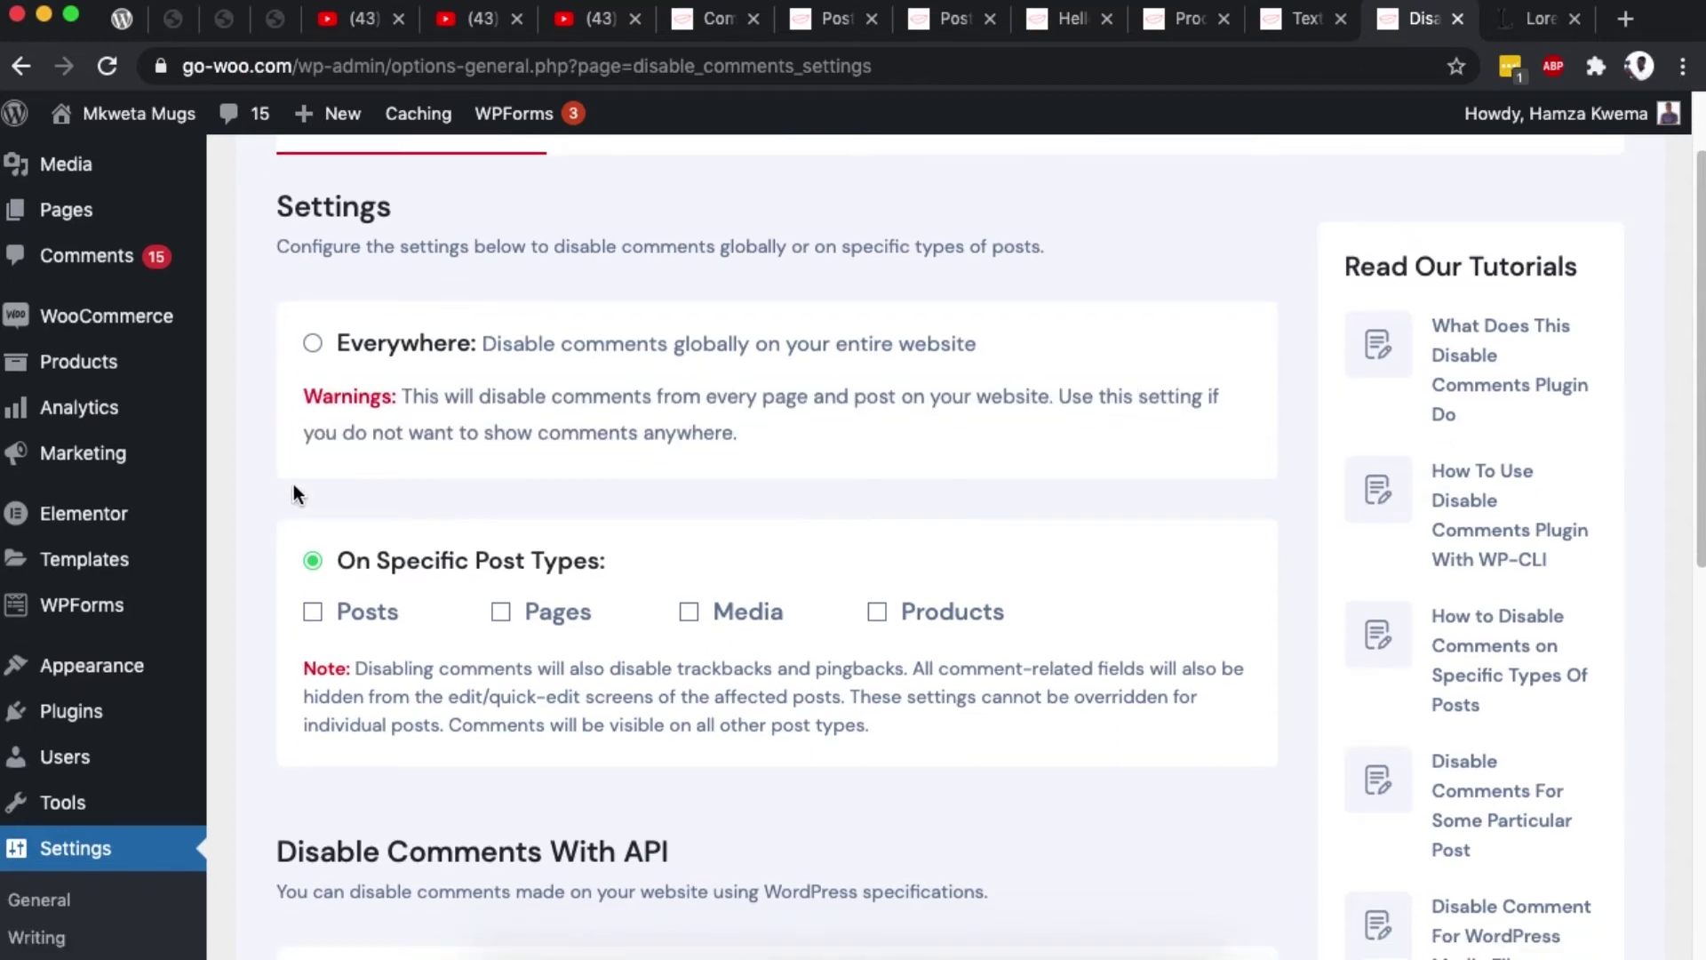
scroll(293, 482, "down", 1)
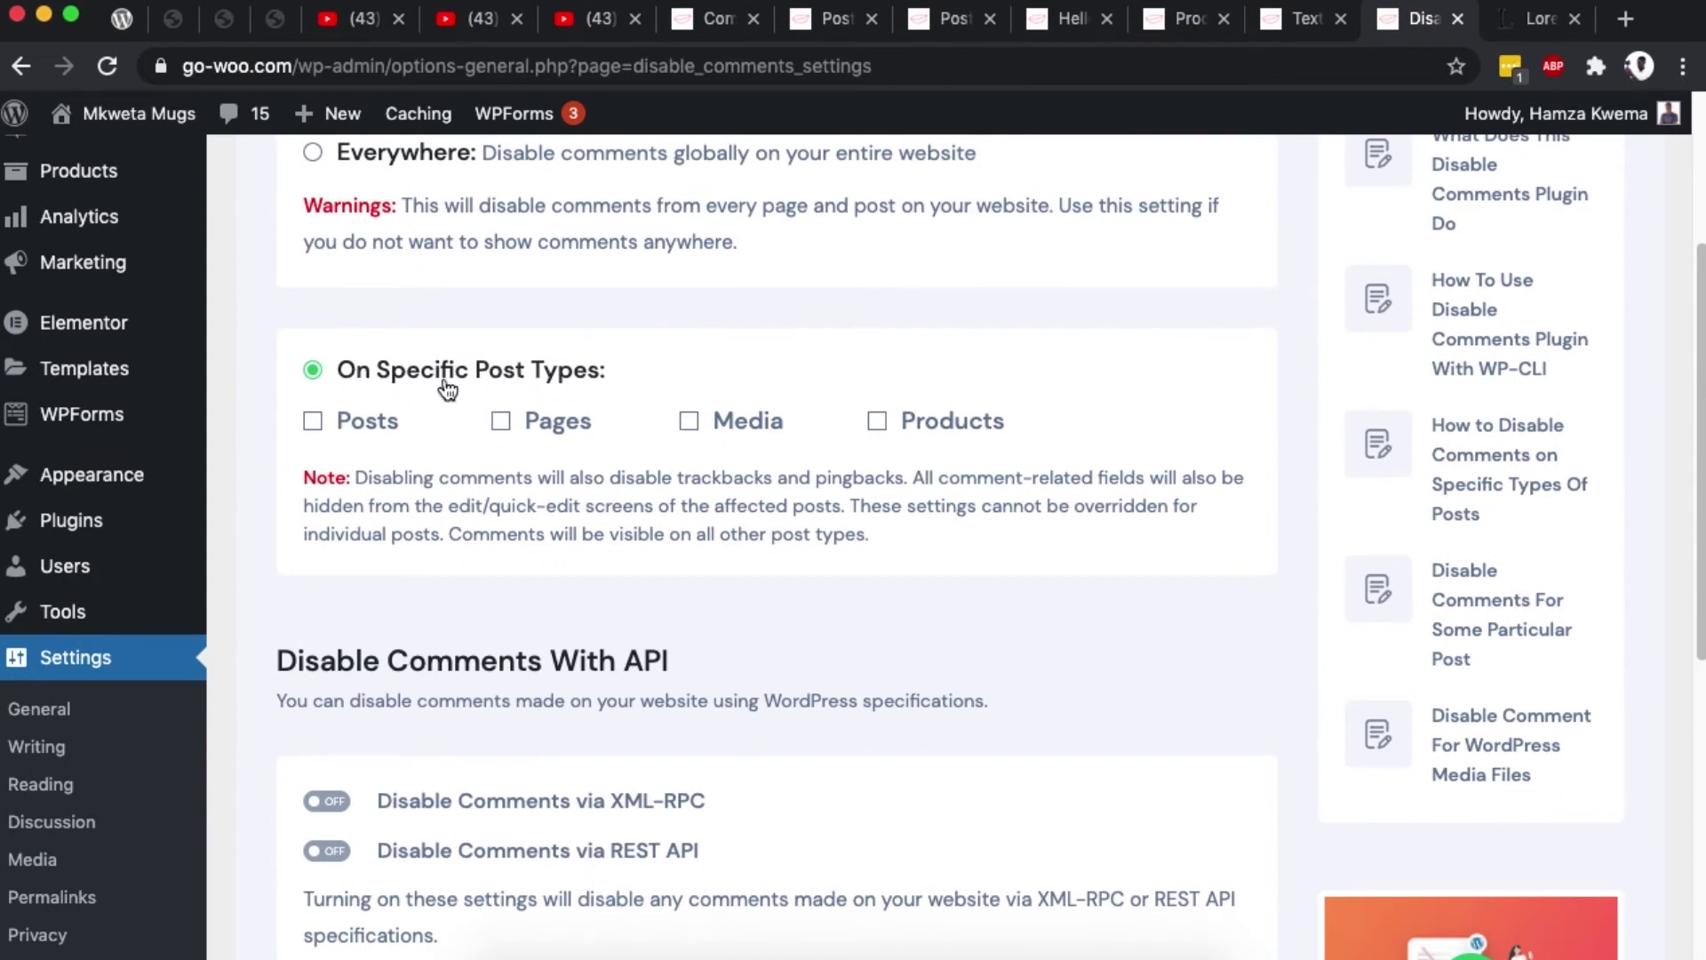
Tick then untick Posts, Pages, Media and Products, then view the Textured Mug product page
left_click(314, 423)
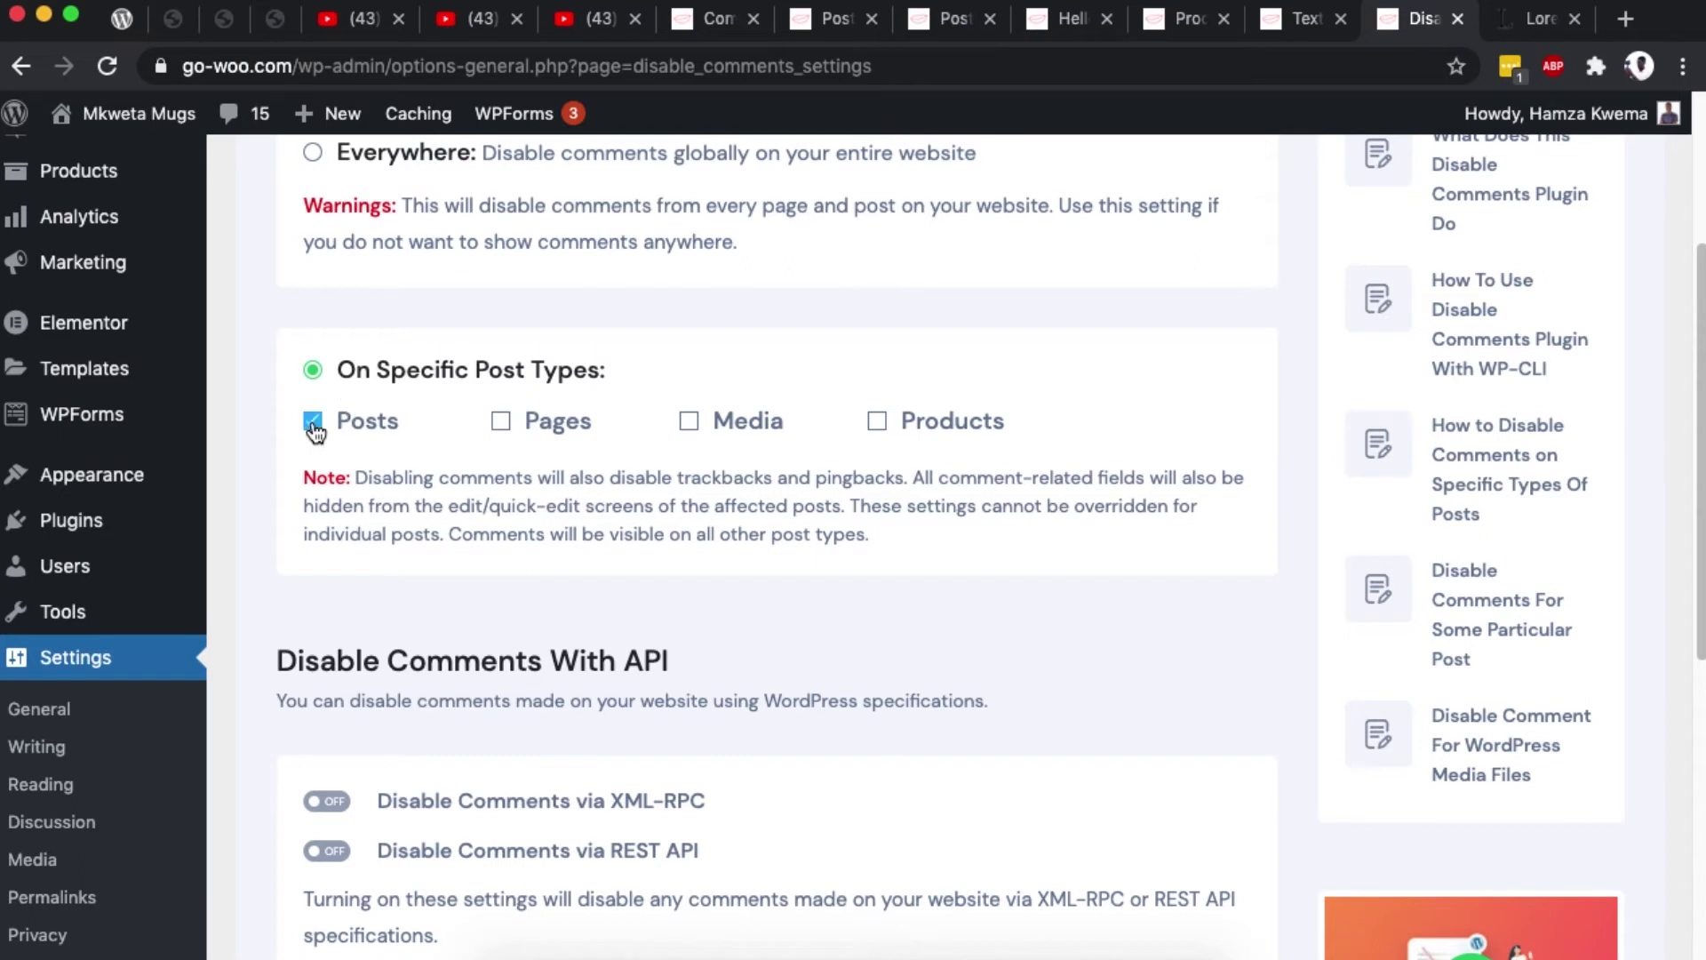
left_click(503, 424)
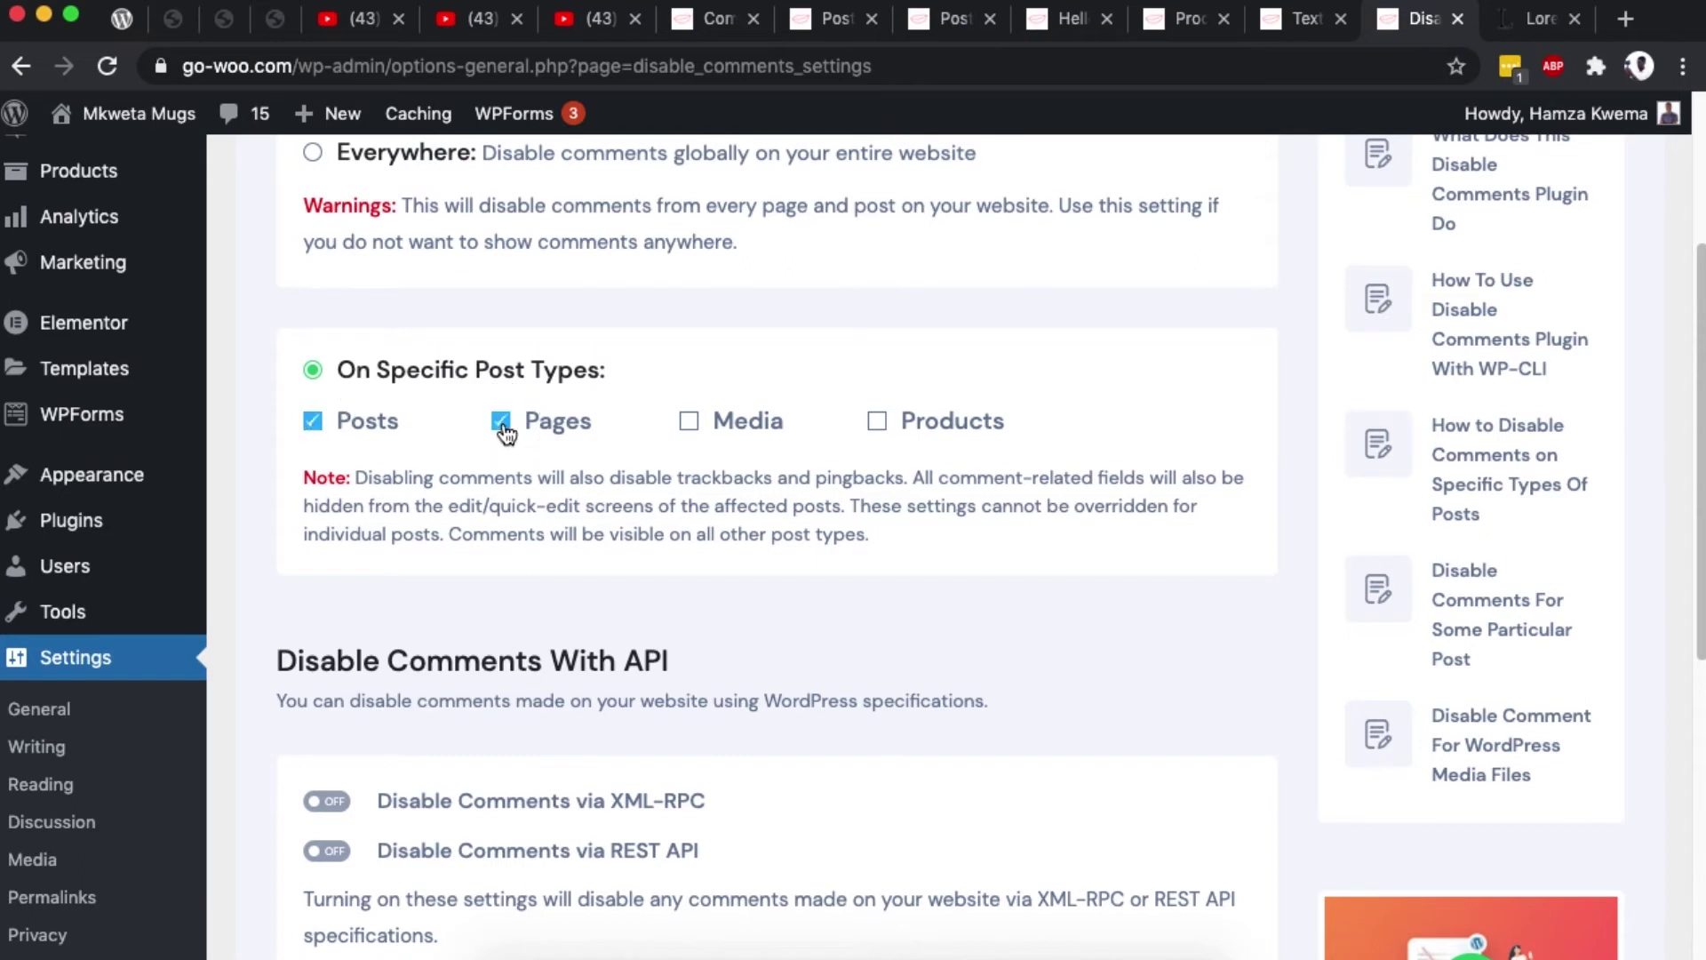
left_click(692, 426)
left_click(878, 425)
left_click(690, 423)
left_click(501, 426)
left_click(296, 420)
left_click(1293, 19)
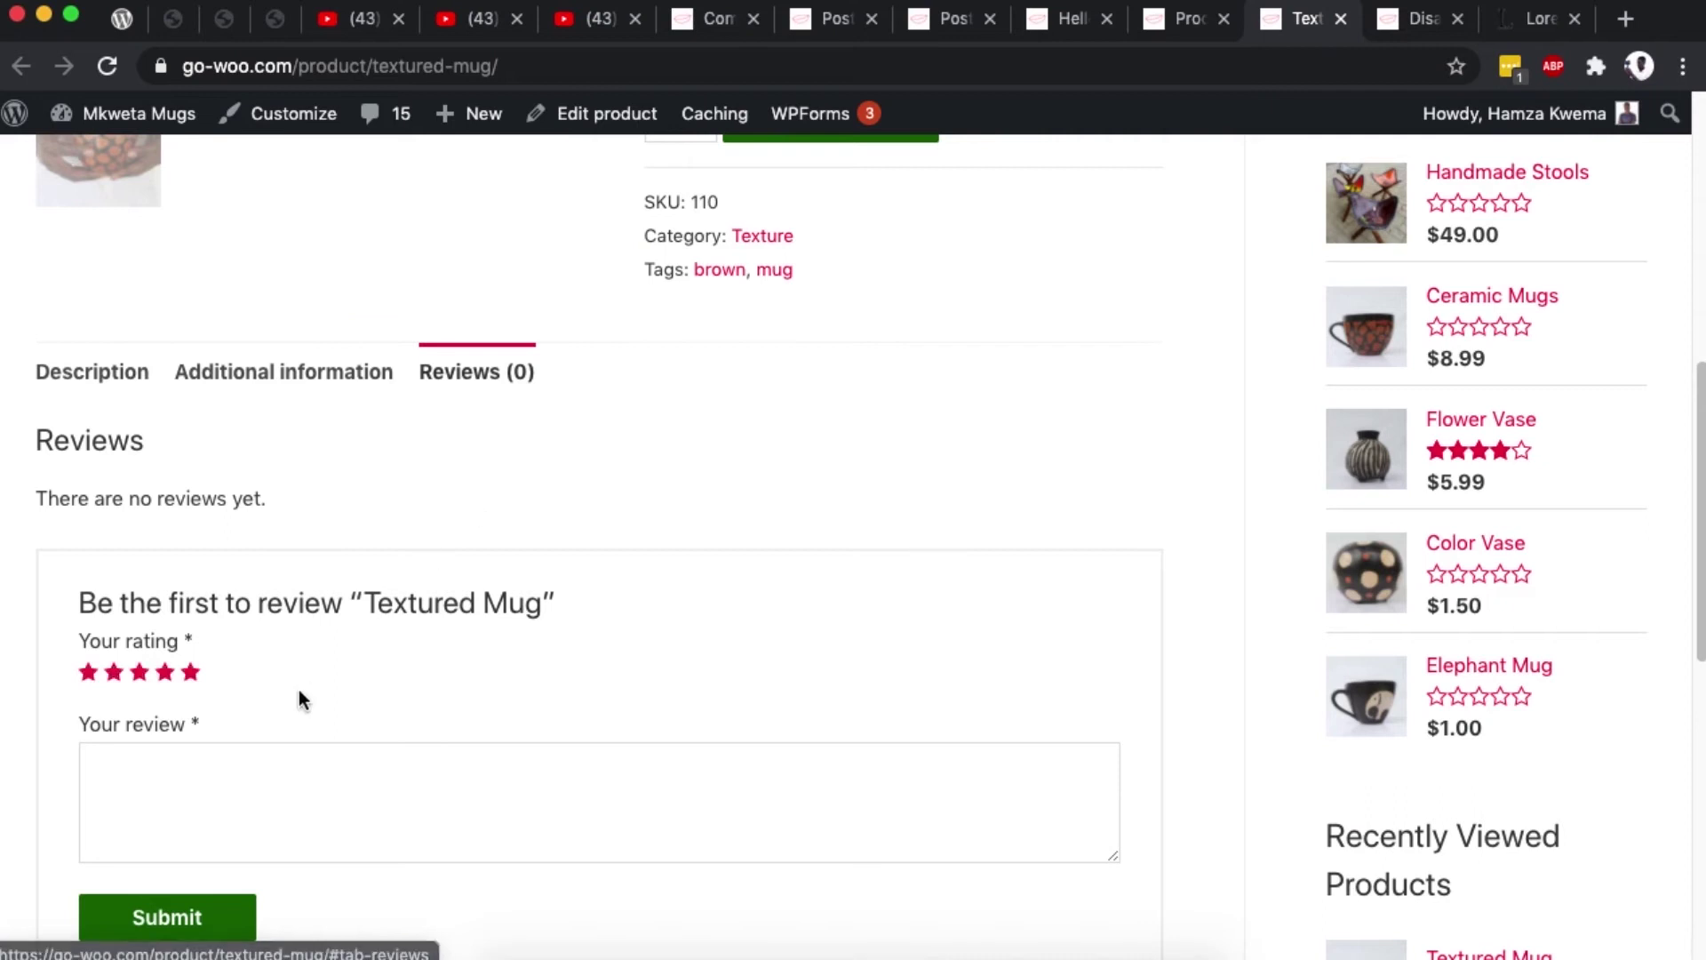
Copy the Textured Mug URL and load it in a new Safari tab
scroll(347, 483, "down", 3)
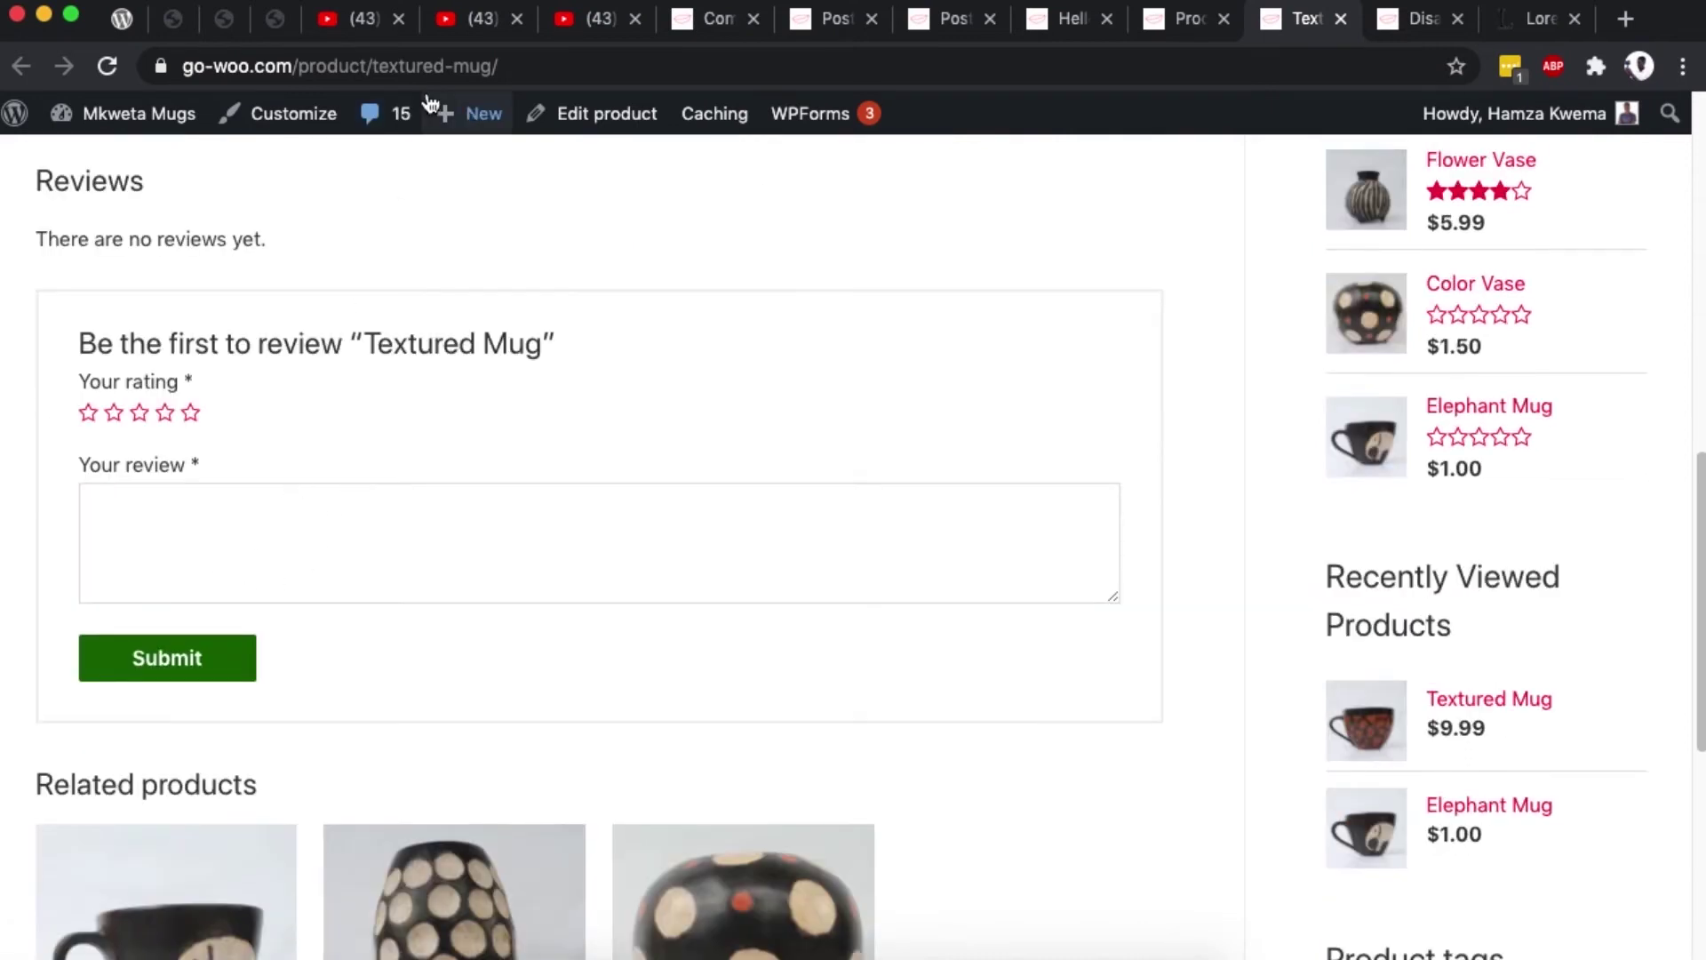
left_click(432, 66)
key("super+c")
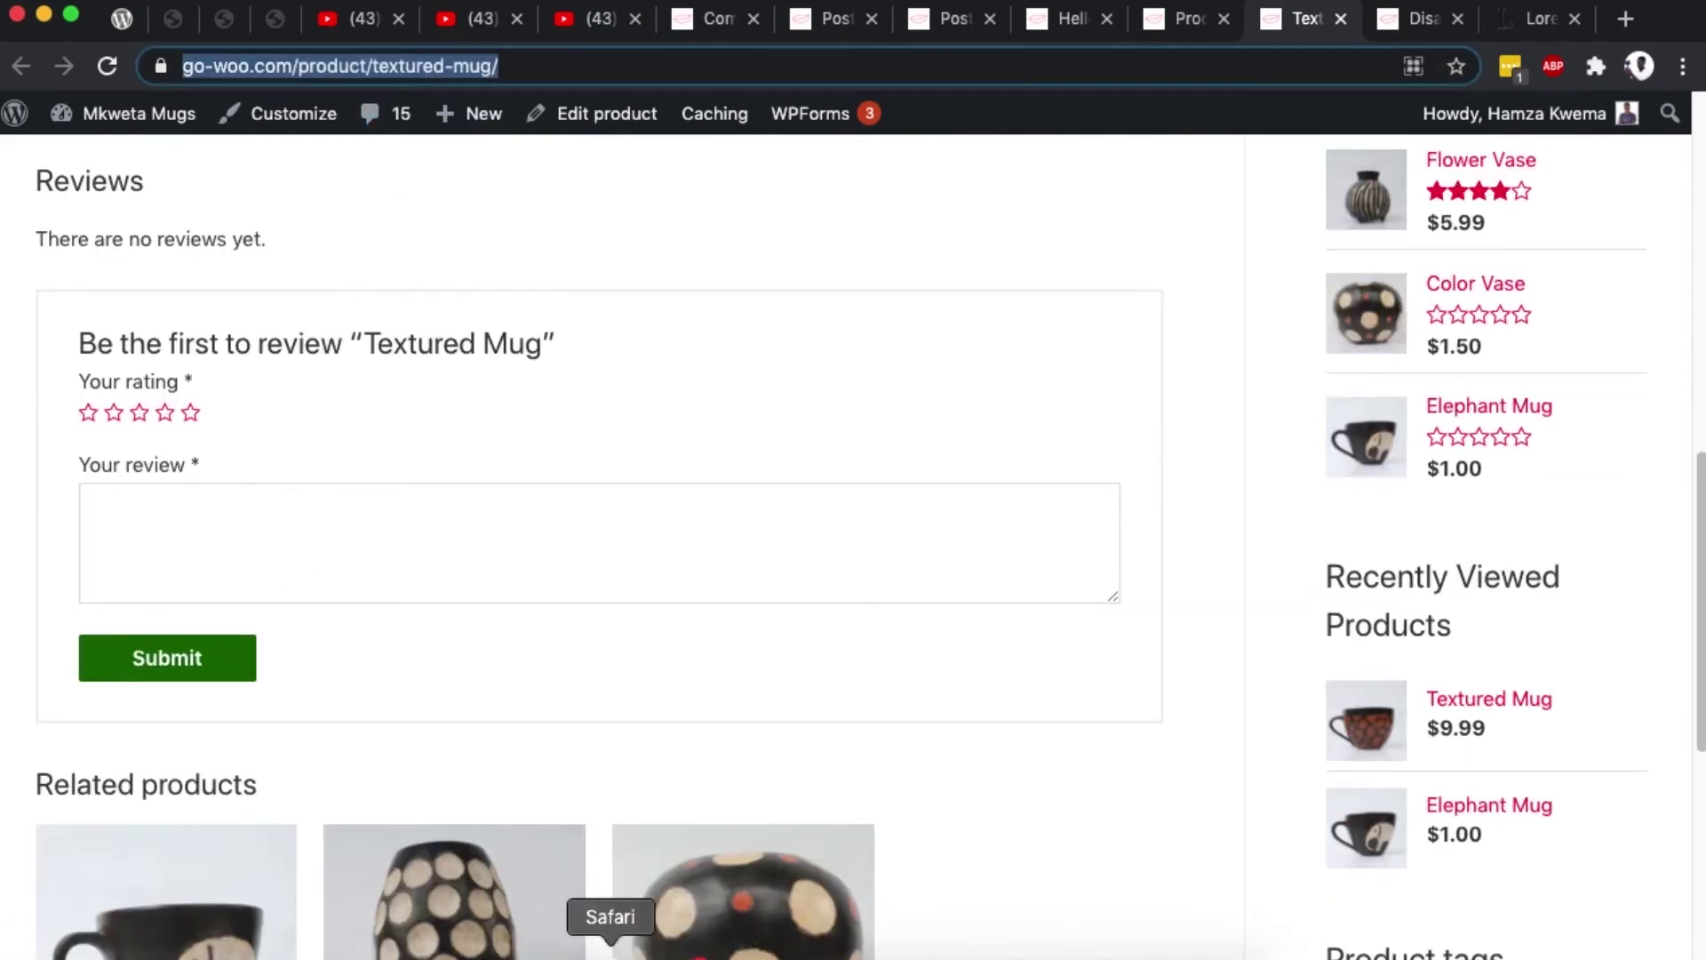
left_click(610, 942)
left_click(1692, 53)
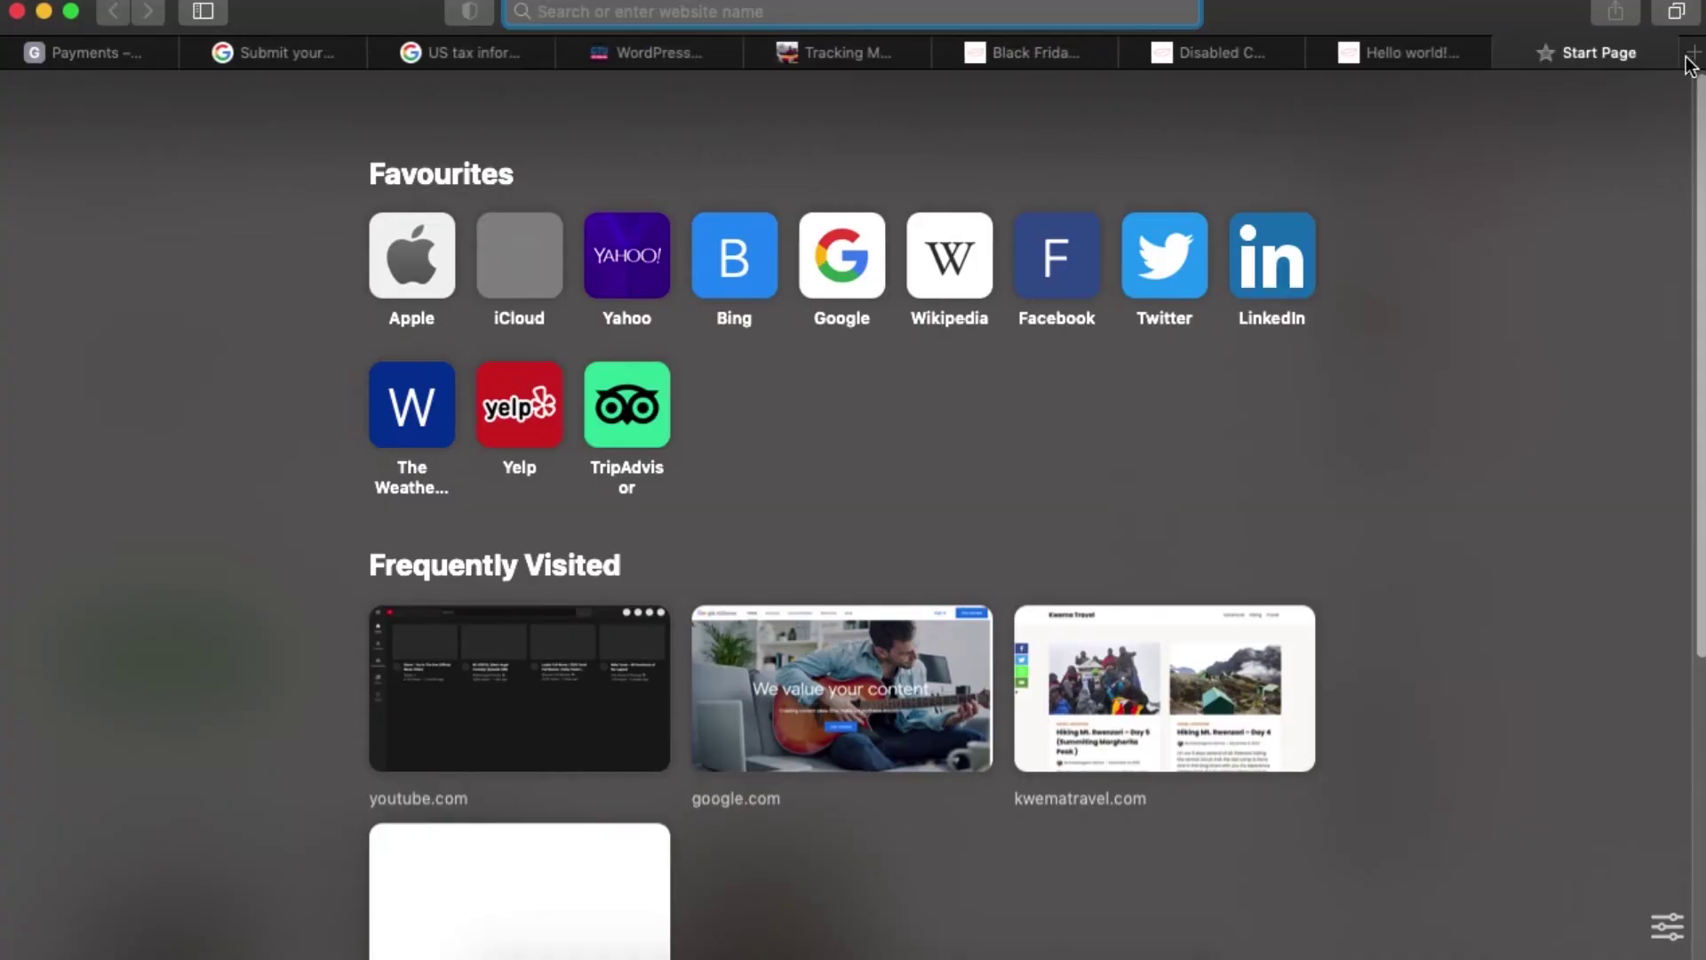
key("super+v")
key("Return")
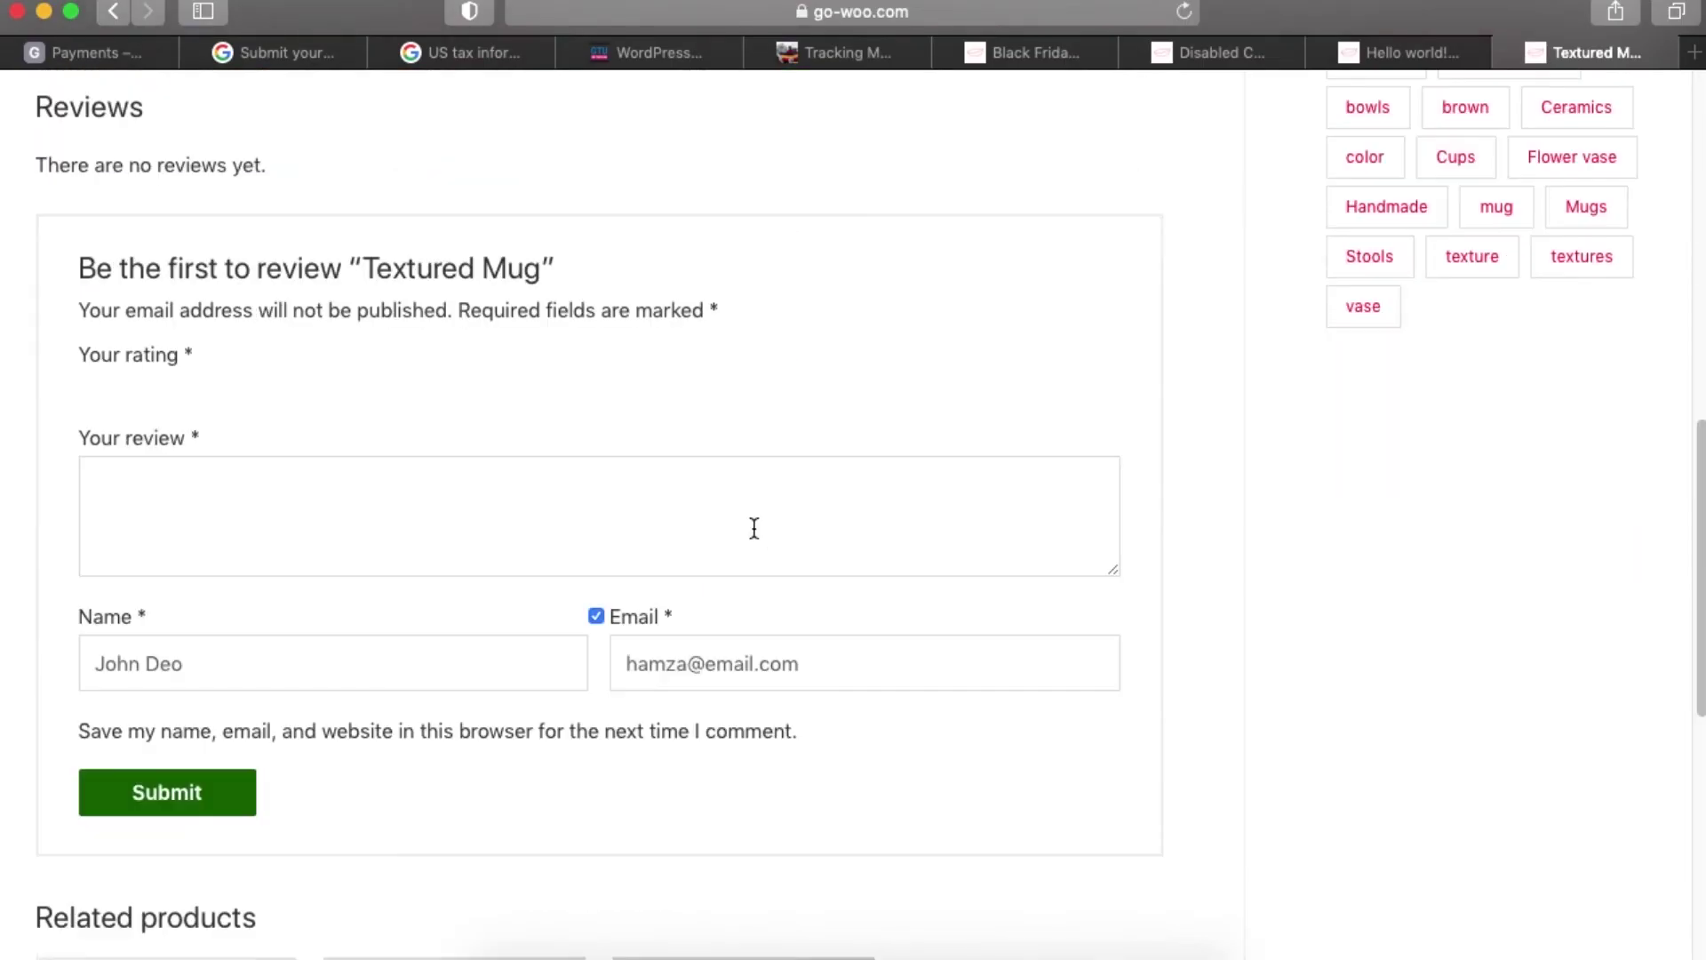
Try the visitor review box, then go back to Chrome's admin Products list
left_click(157, 505)
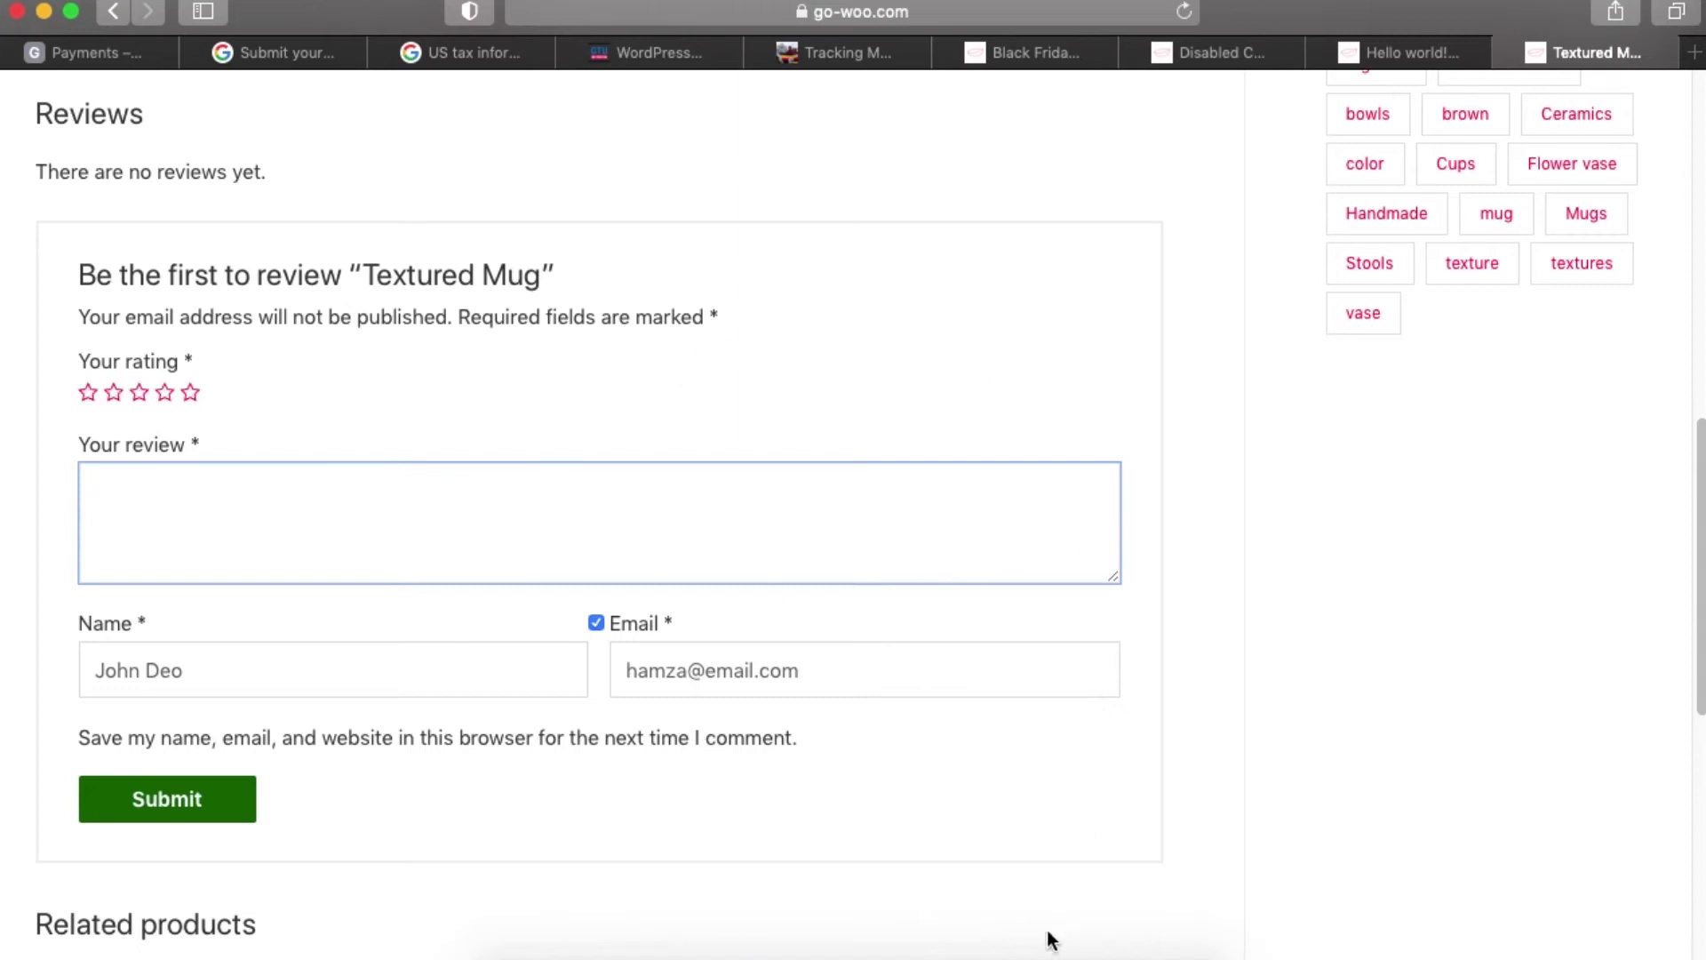
left_click(924, 947)
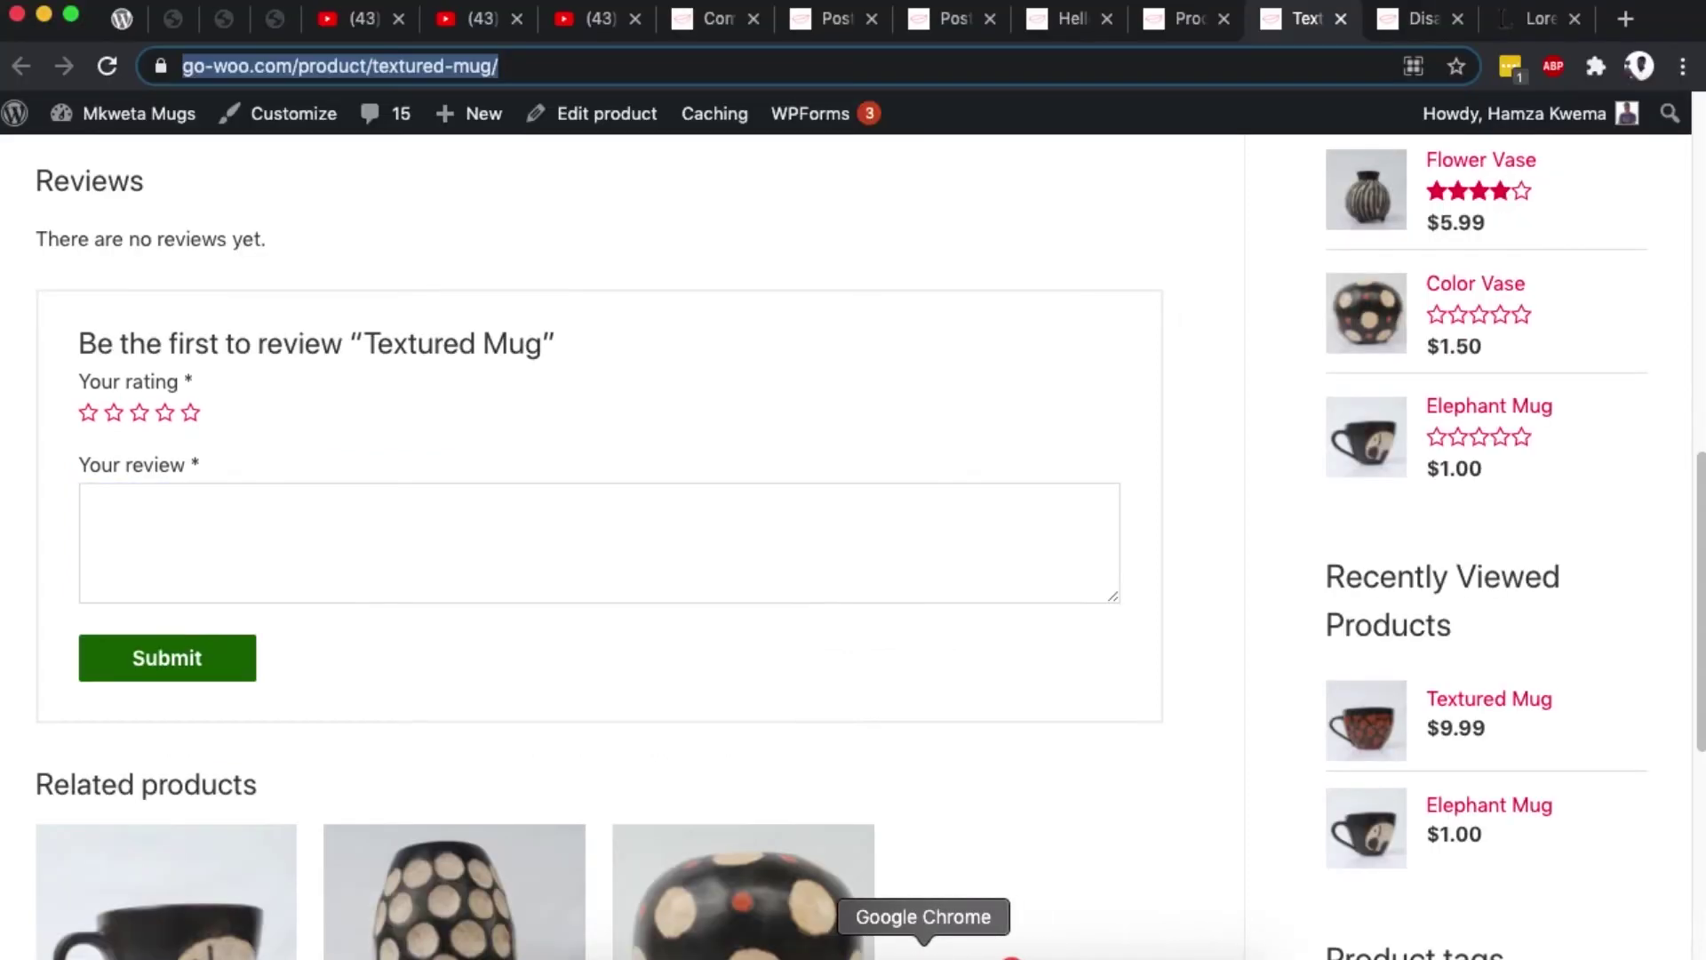
left_click(1169, 27)
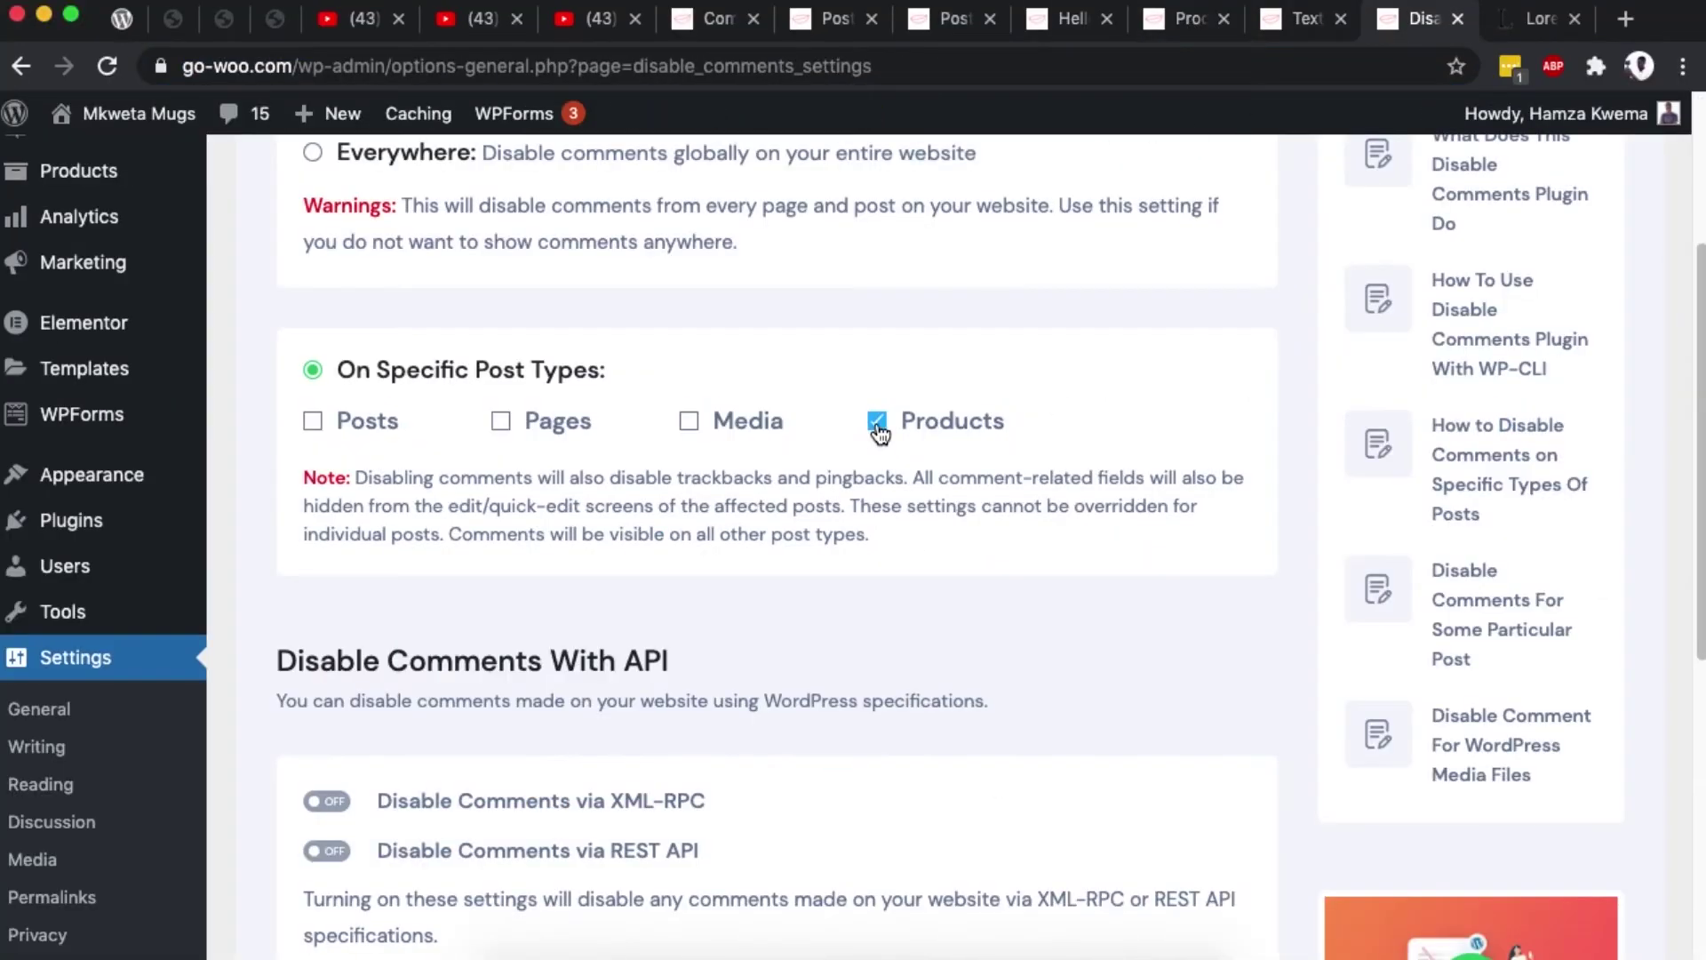
Disable comments on Products in Disable Comments and save the settings
left_click(877, 424)
left_click(877, 424)
scroll(888, 444, "down", 5)
left_click(315, 551)
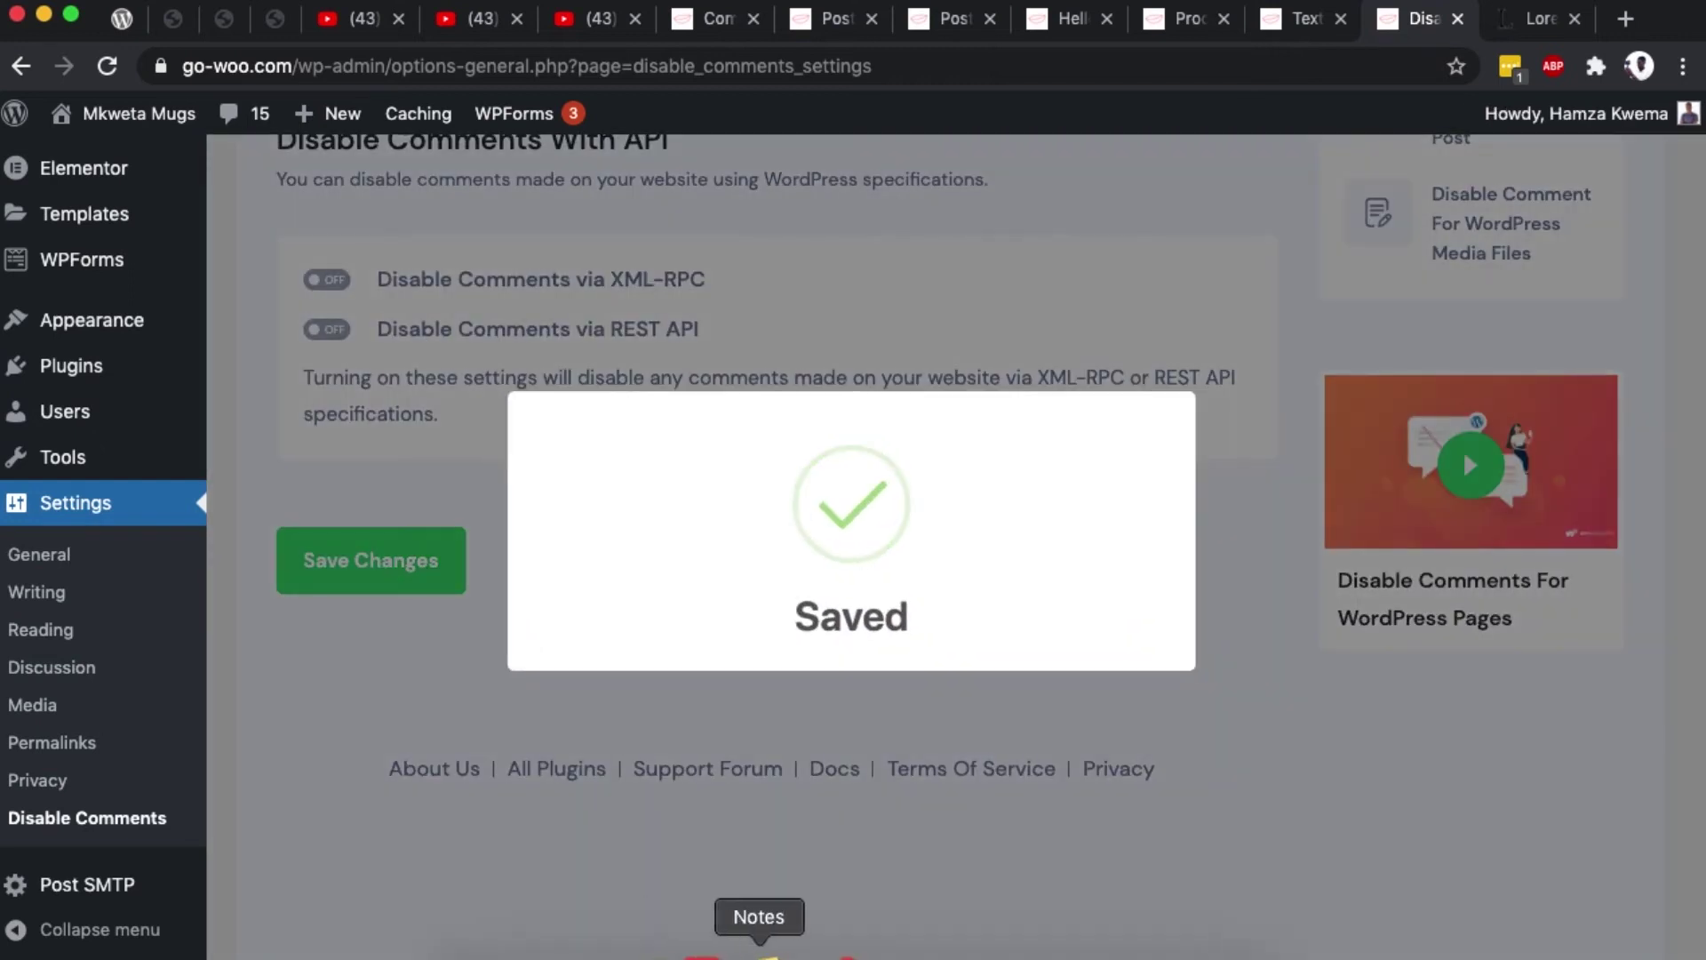
Reload the Textured Mug page in Safari, then open the Color Vase product page
left_click(601, 949)
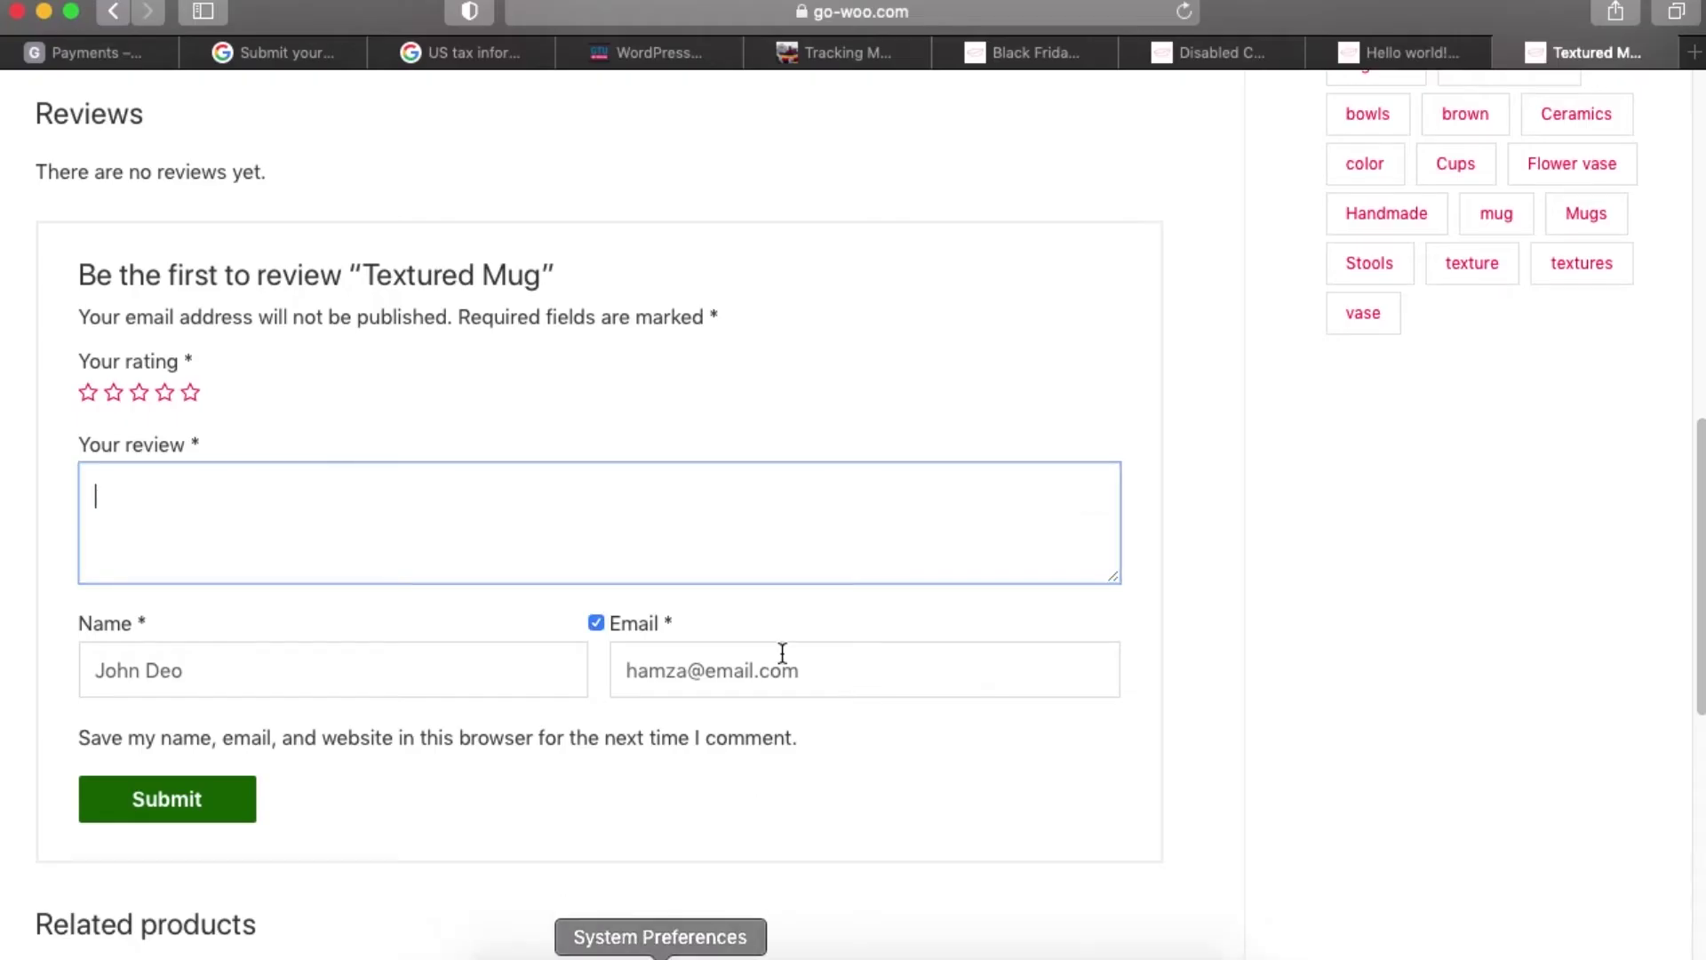
scroll(328, 393, "up", 6)
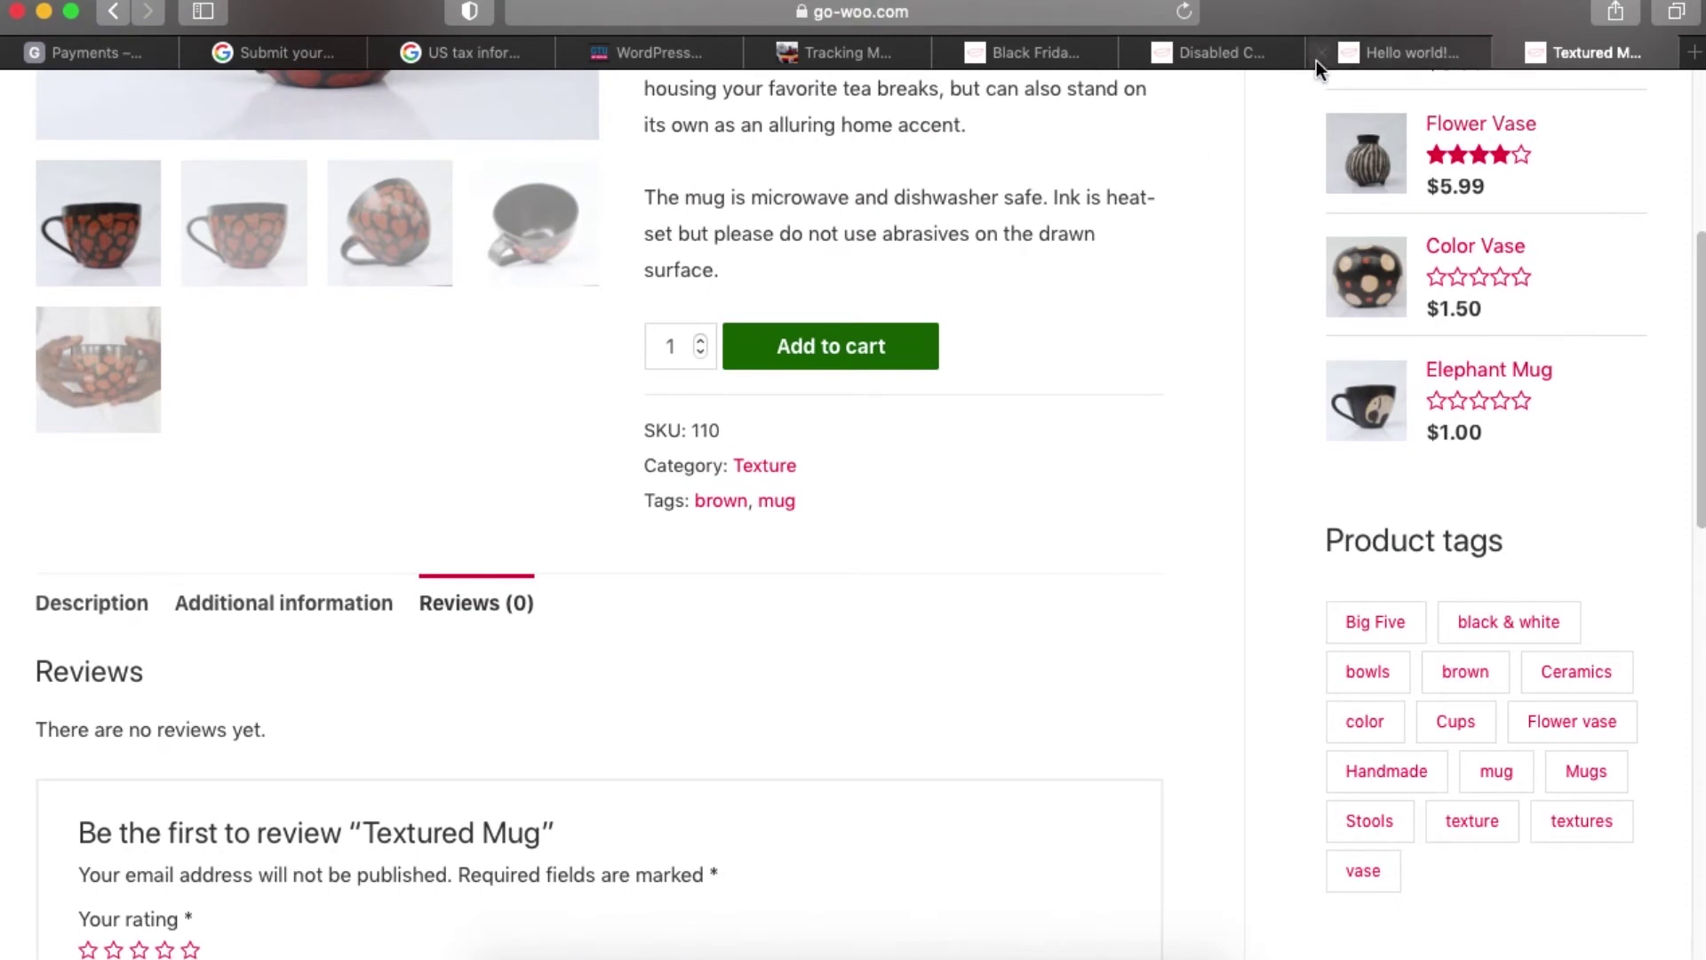
left_click(1184, 12)
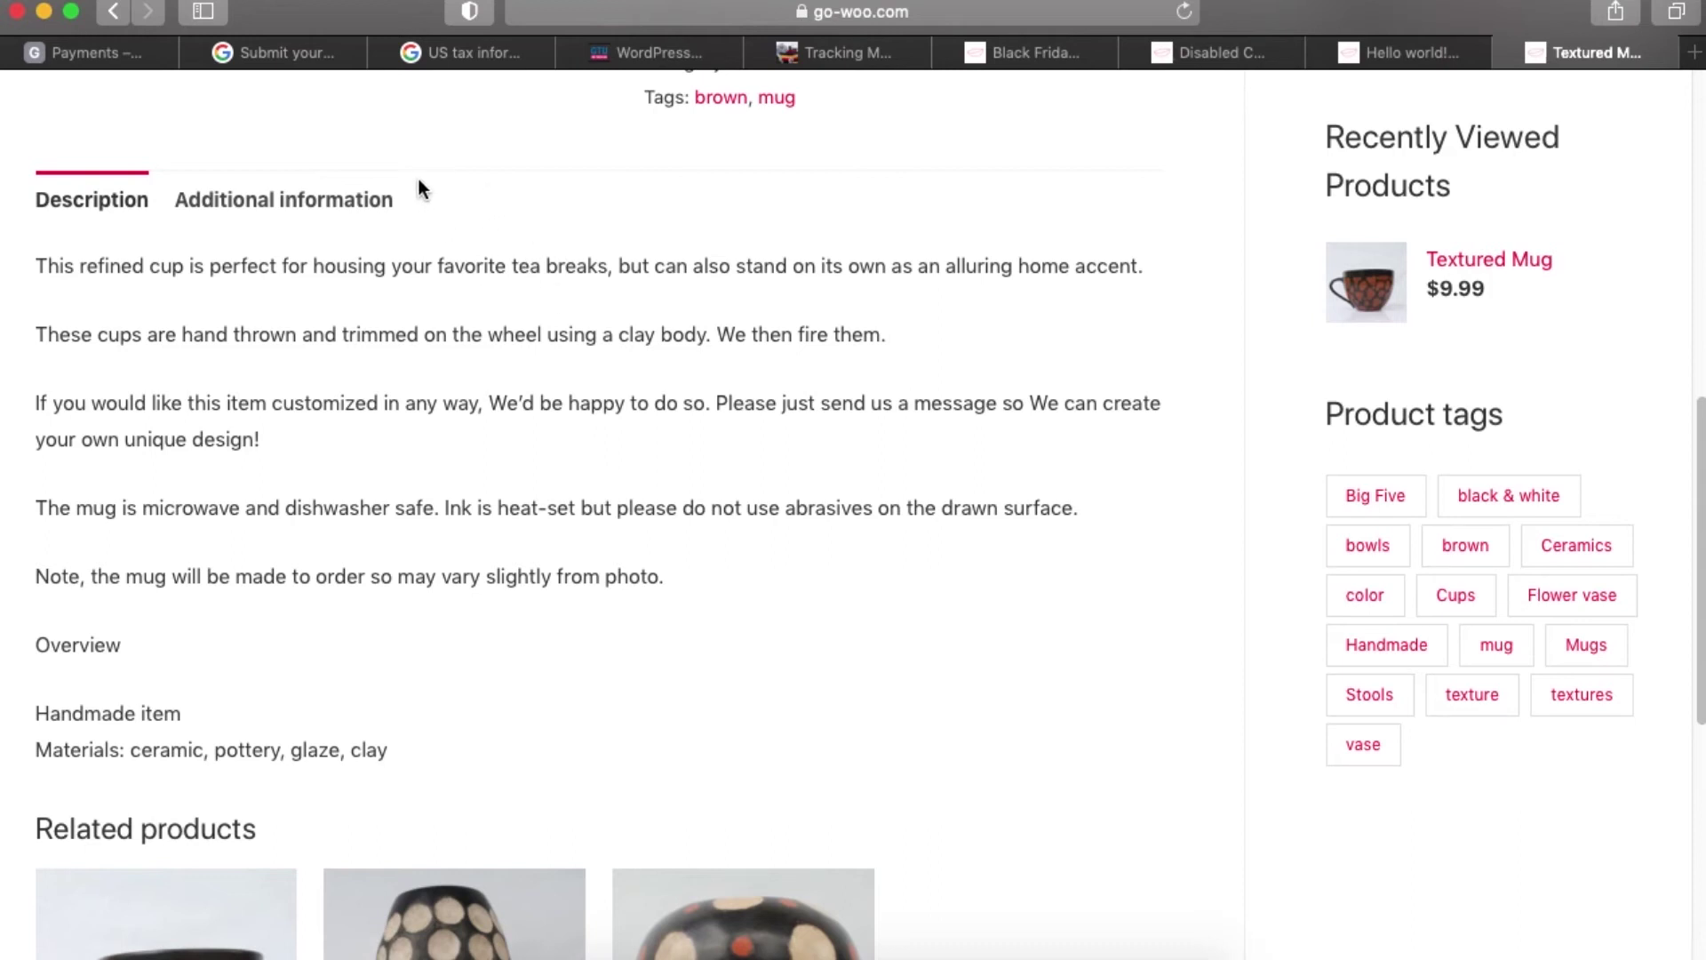
scroll(661, 487, "down", 7)
left_click(680, 542)
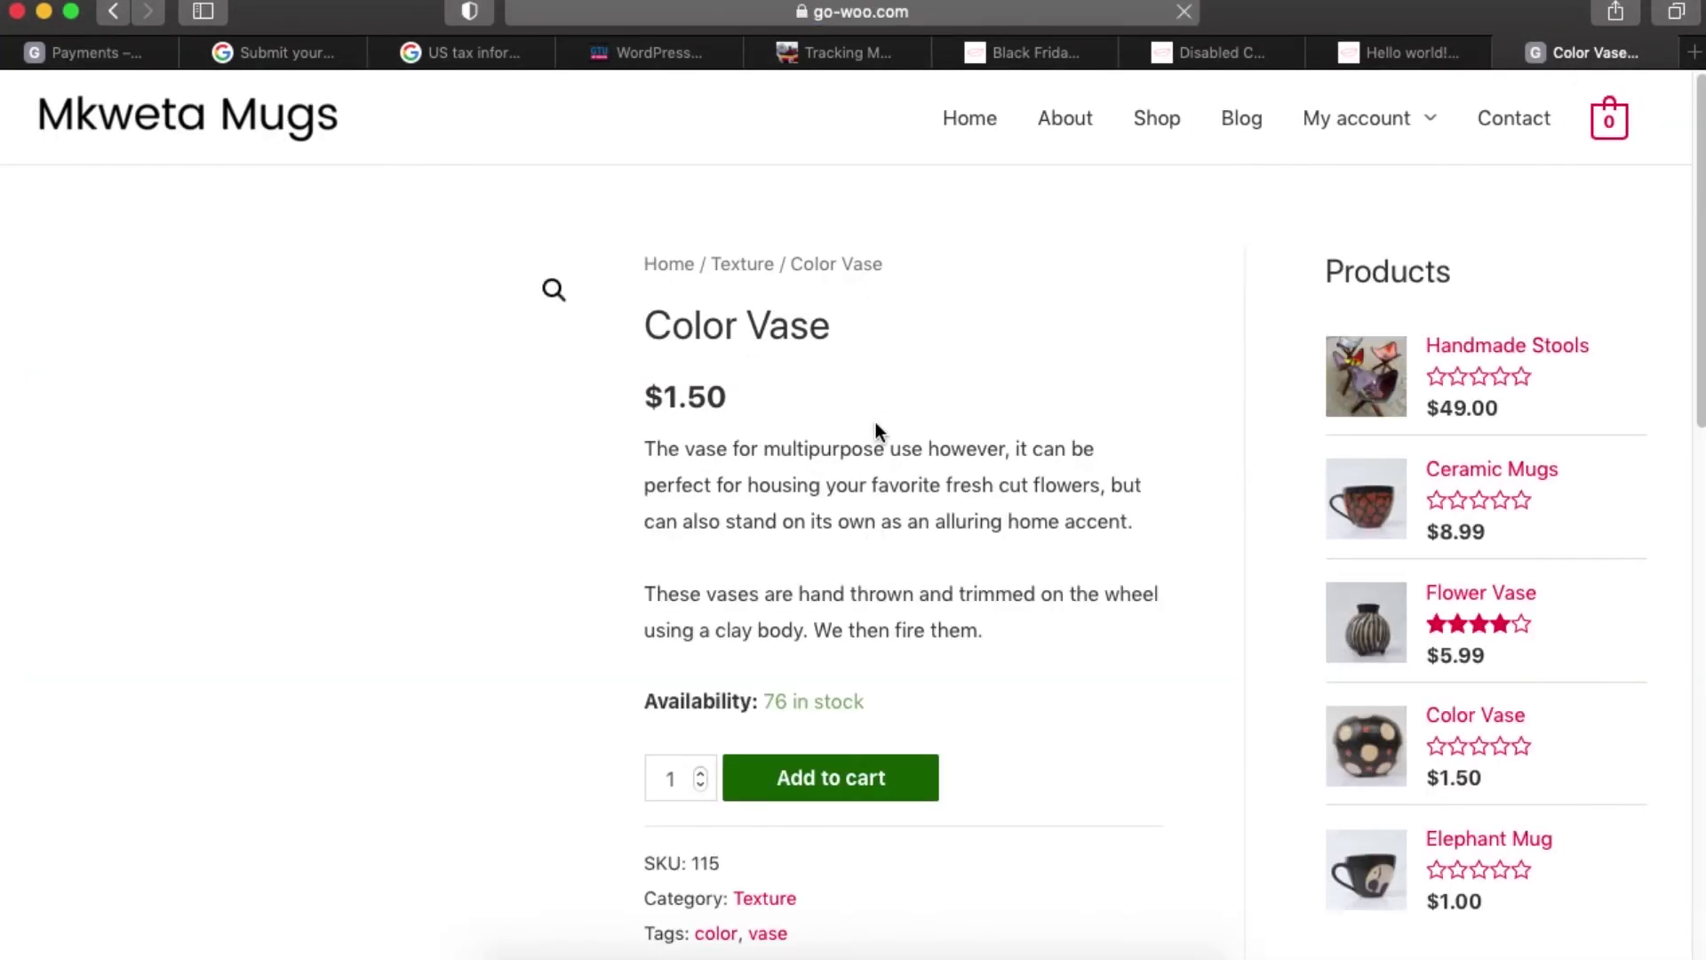
scroll(876, 423, "down", 10)
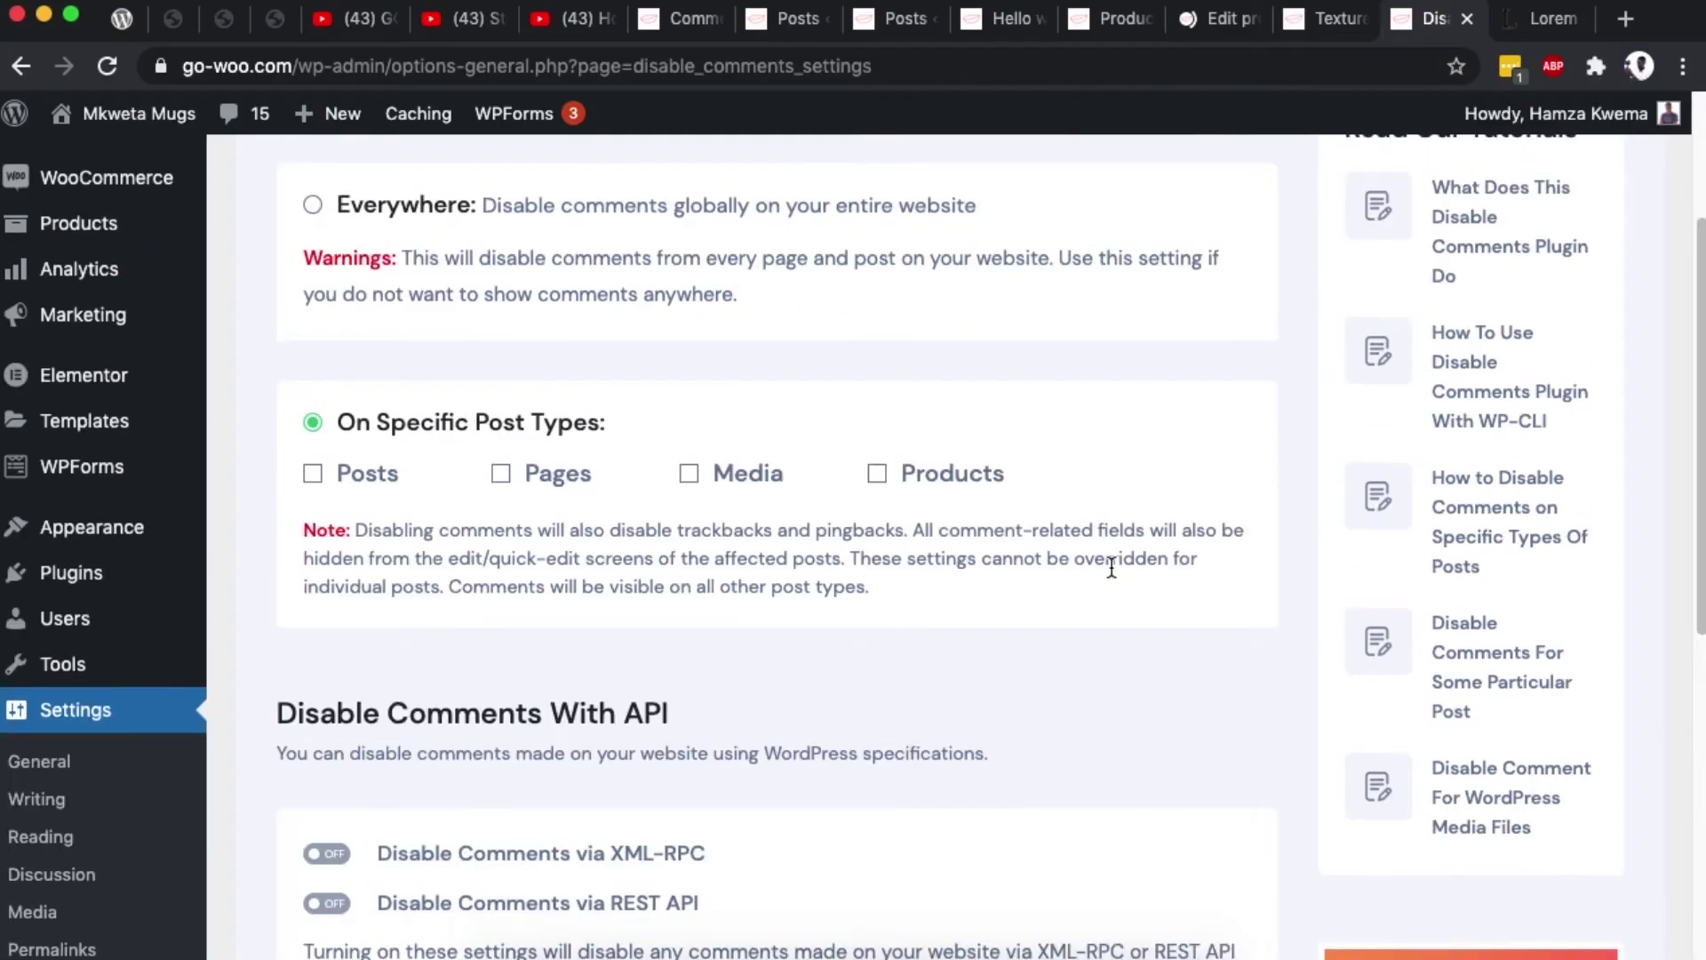
Tick Pages and Posts under On Specific Post Types and save the changes
scroll(807, 525, "down", 3)
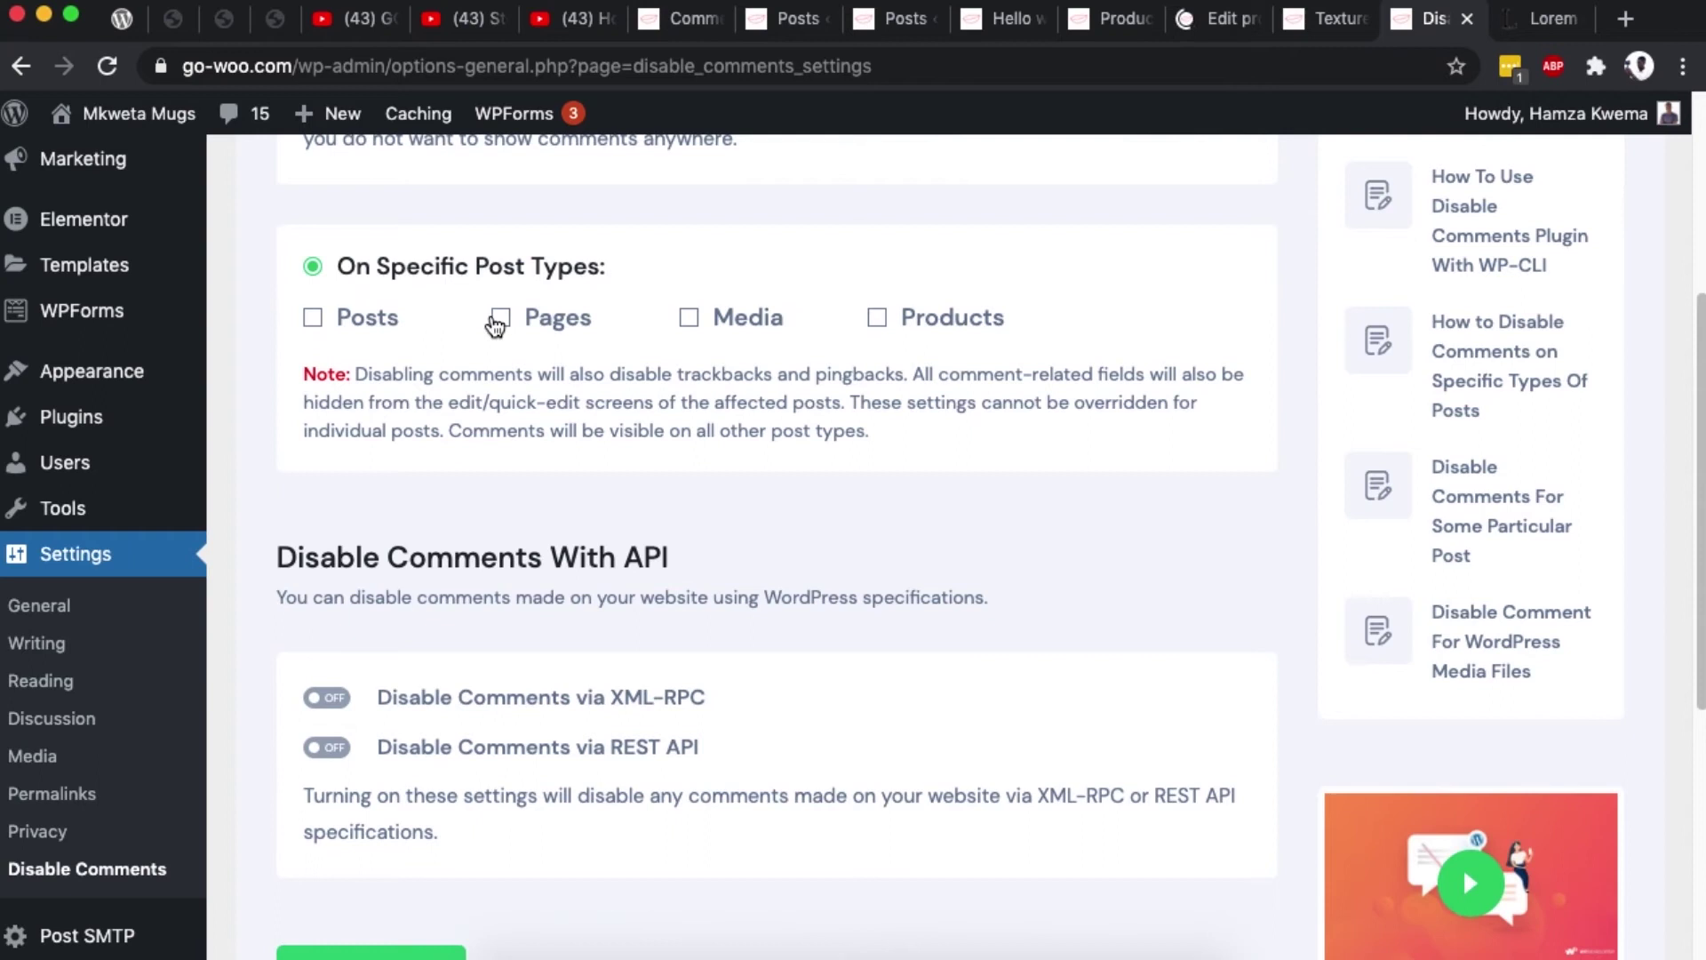
left_click(502, 322)
left_click(313, 318)
scroll(391, 569, "down", 5)
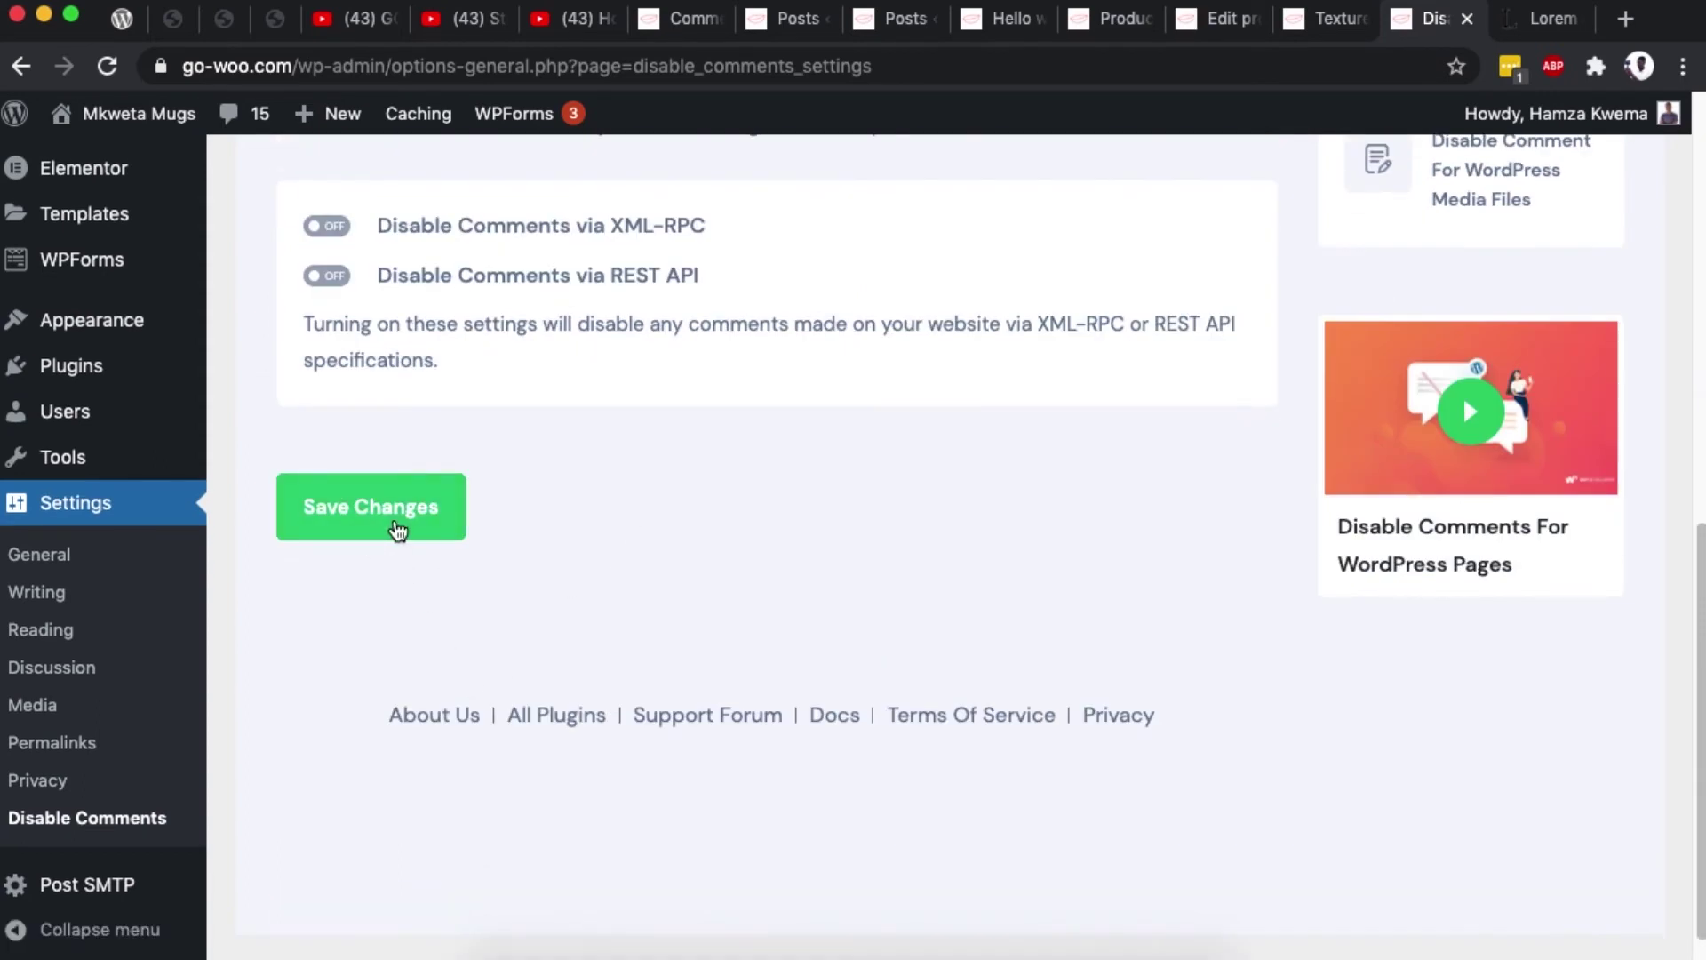
left_click(397, 530)
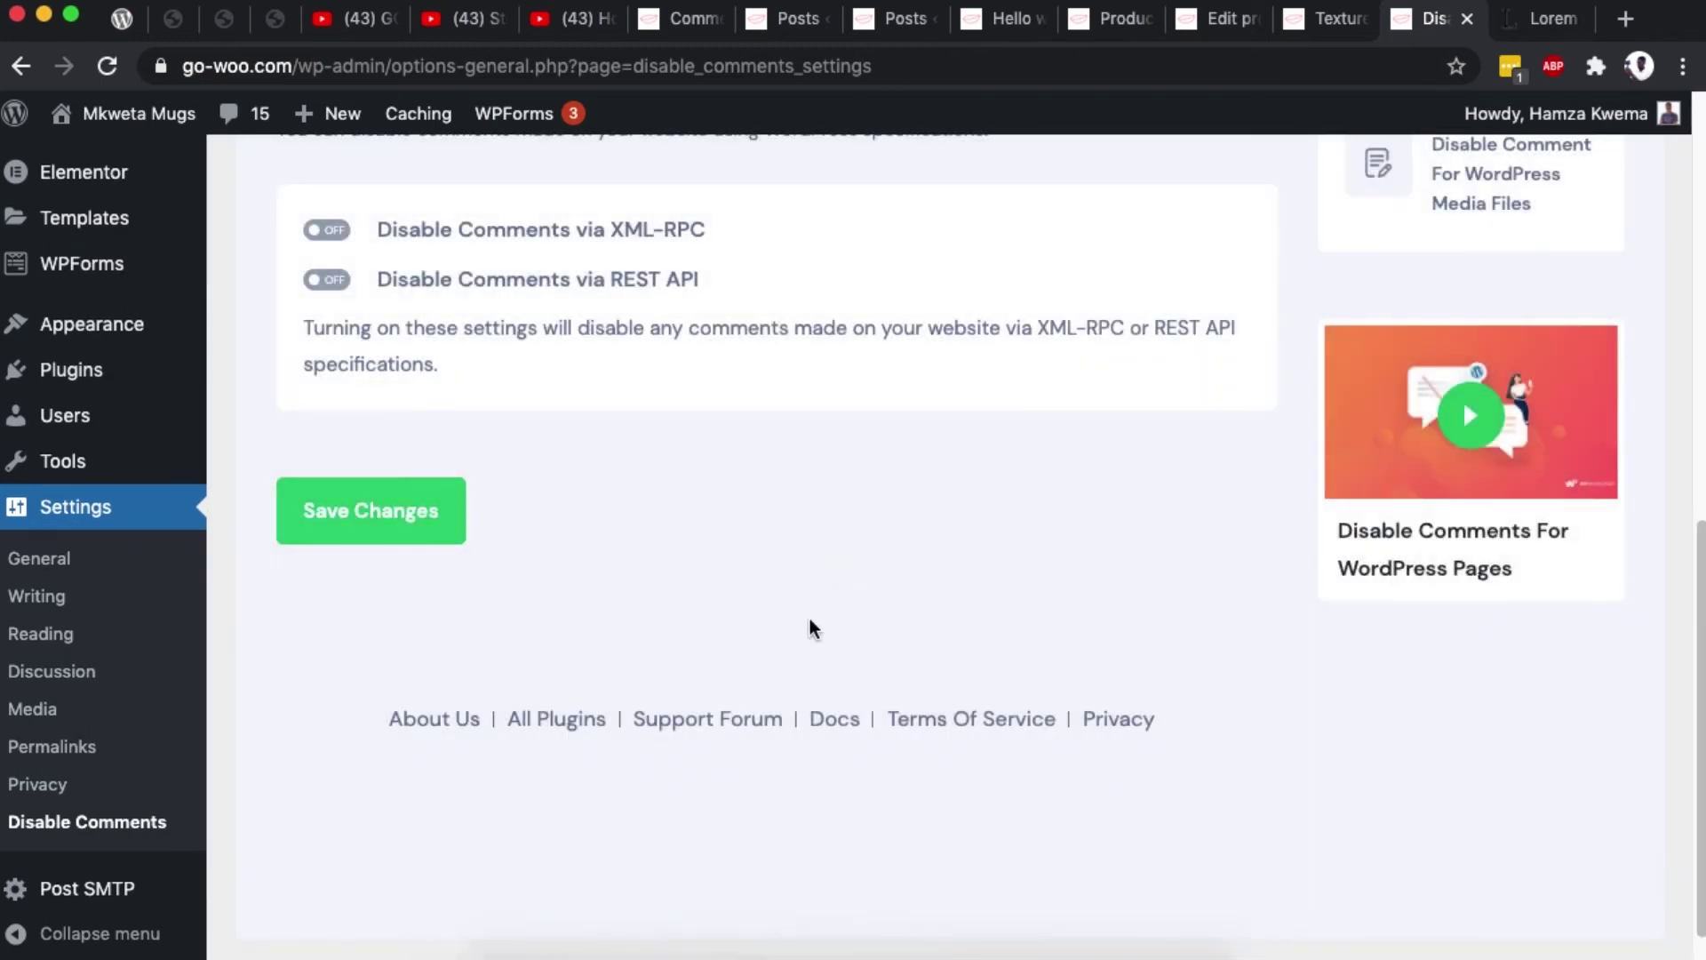
scroll(808, 628, "up", 10)
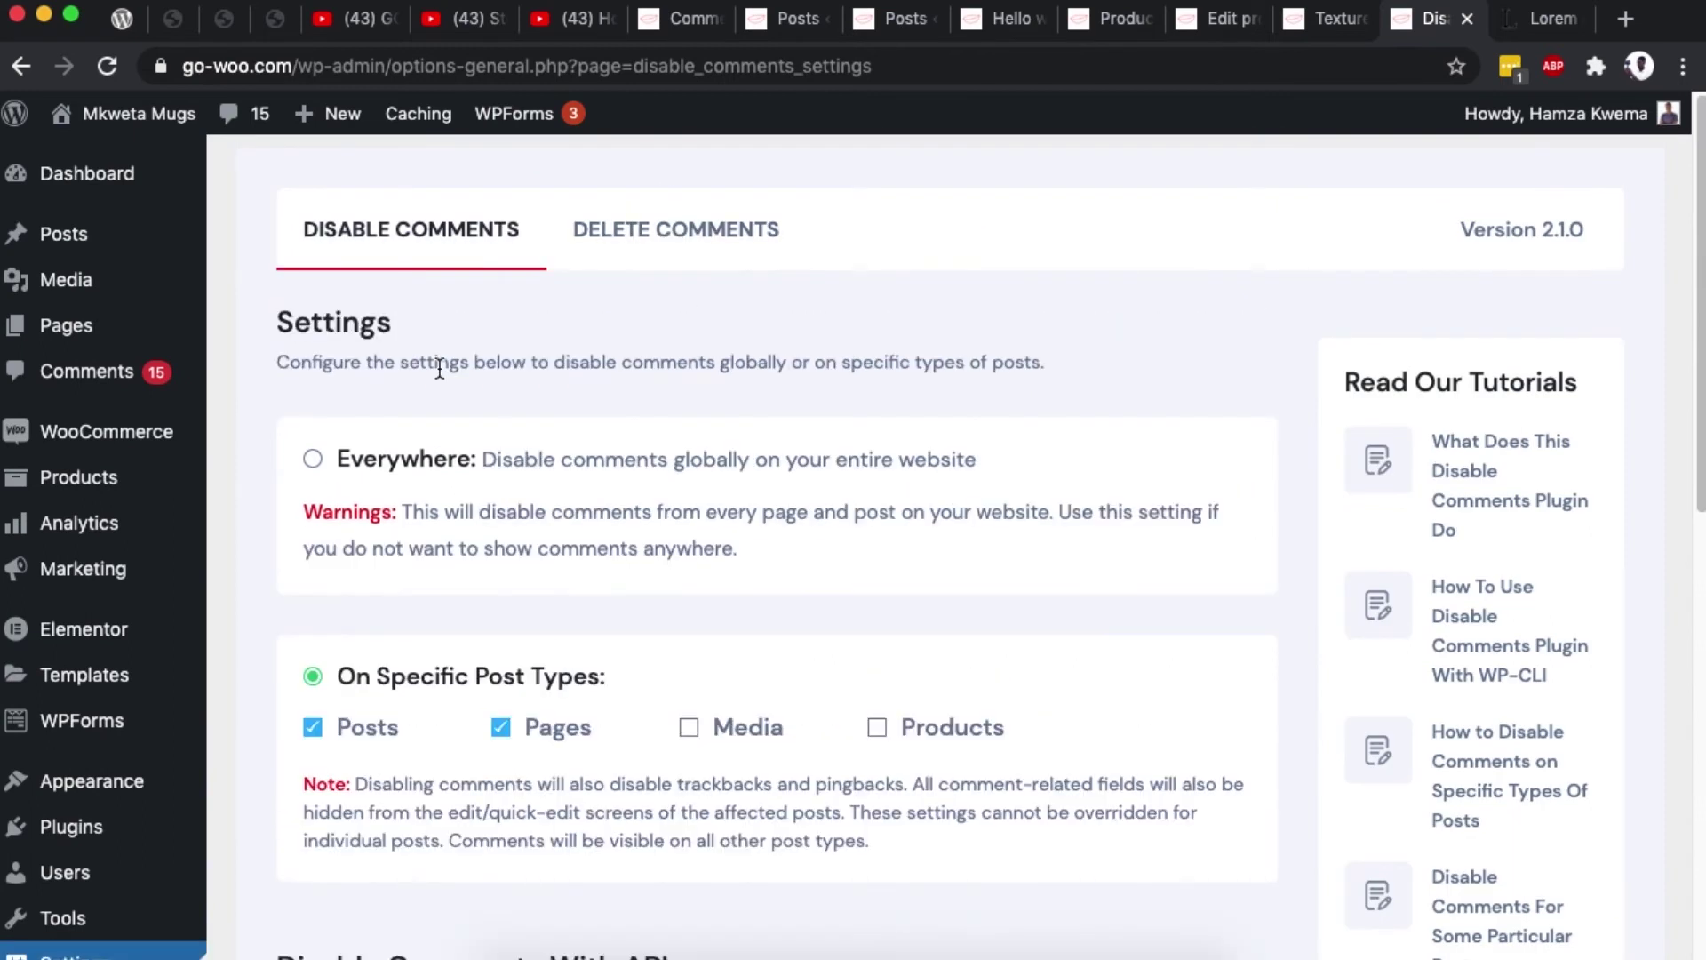
On the Delete Comments tab, choose On Certain Post Types with only Posts ticked
left_click(649, 233)
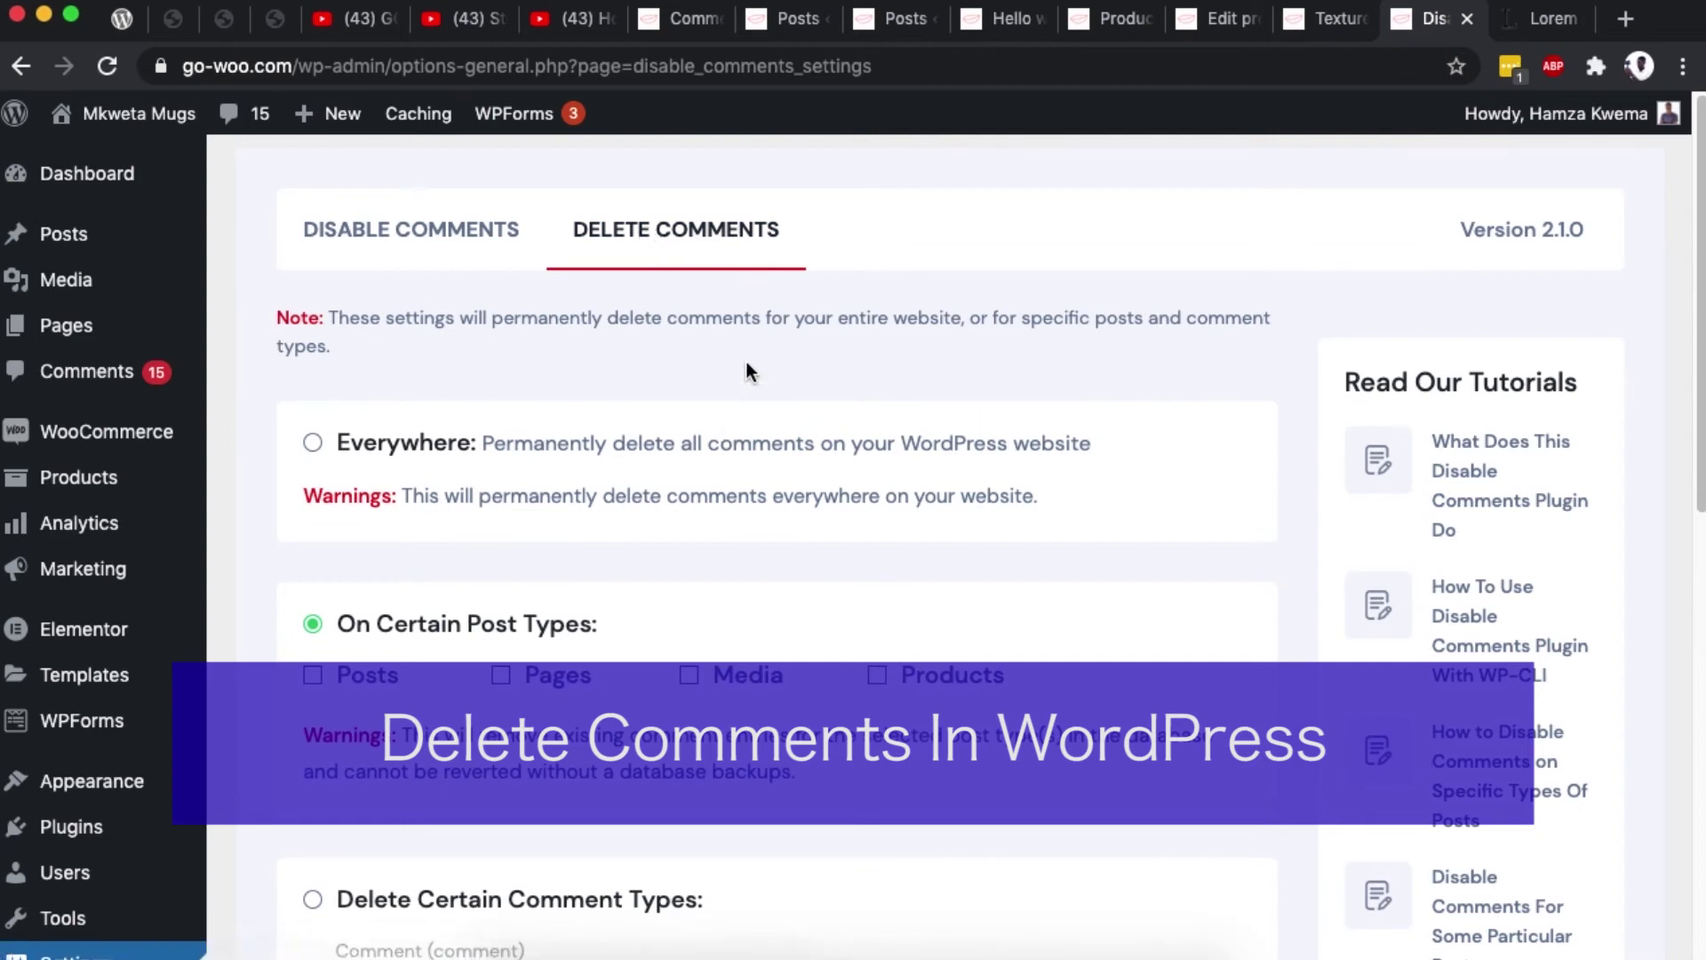
scroll(311, 406, "down", 1)
left_click(312, 401)
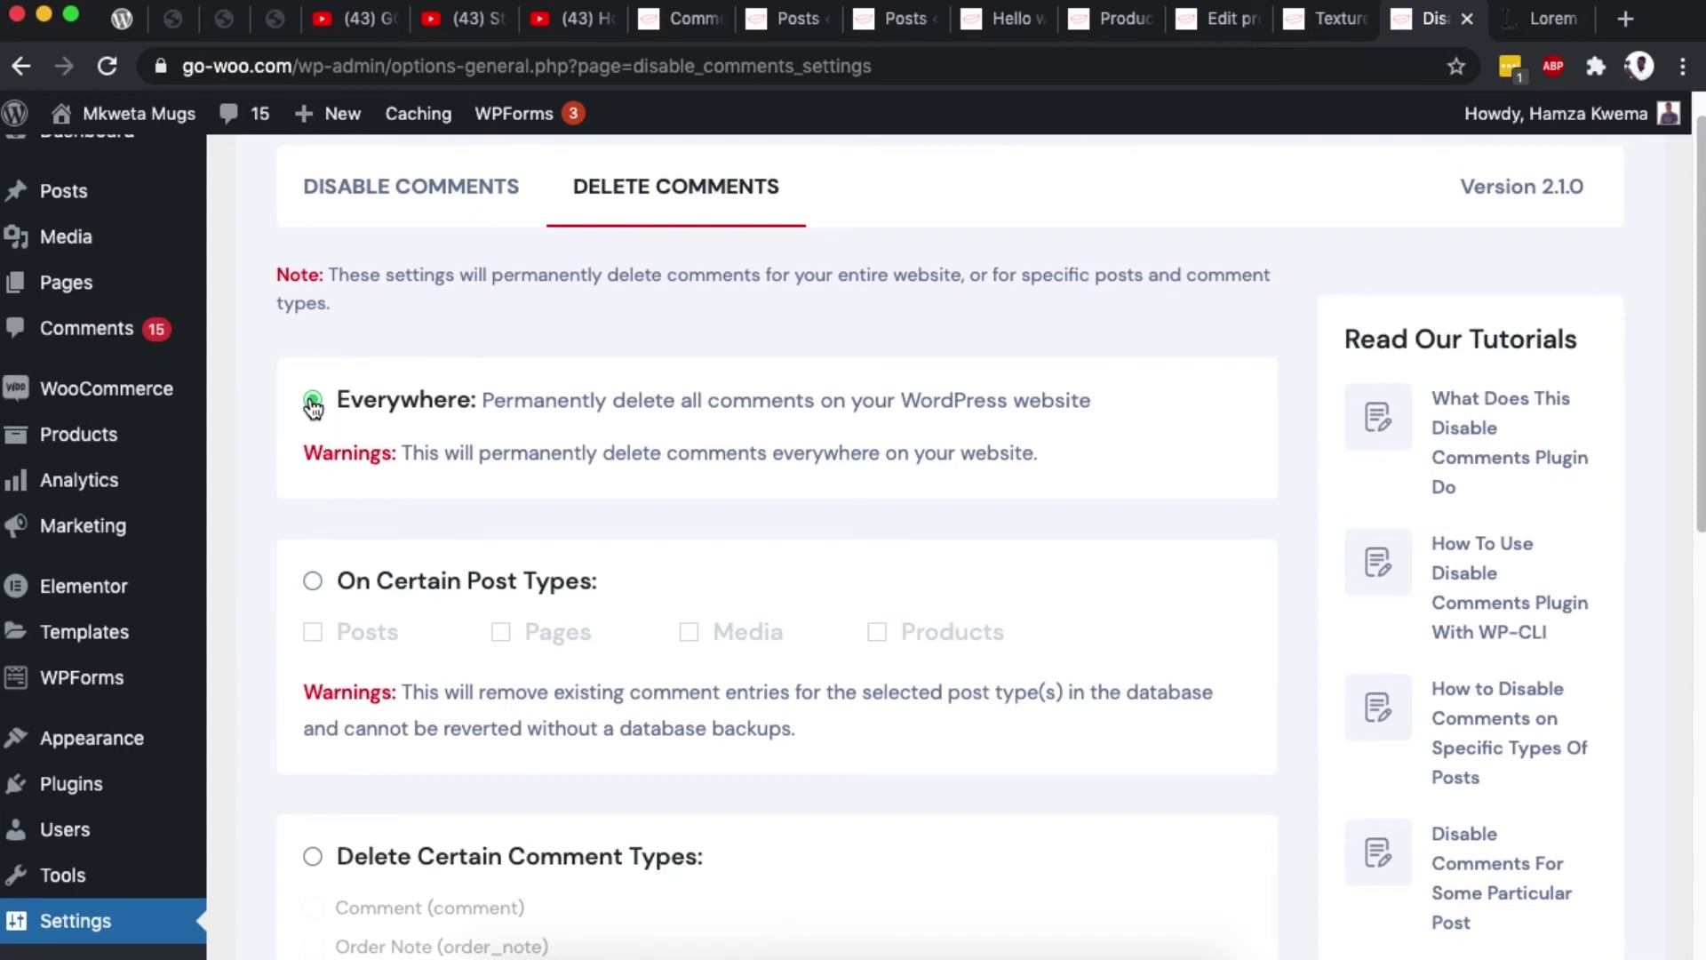
left_click(313, 583)
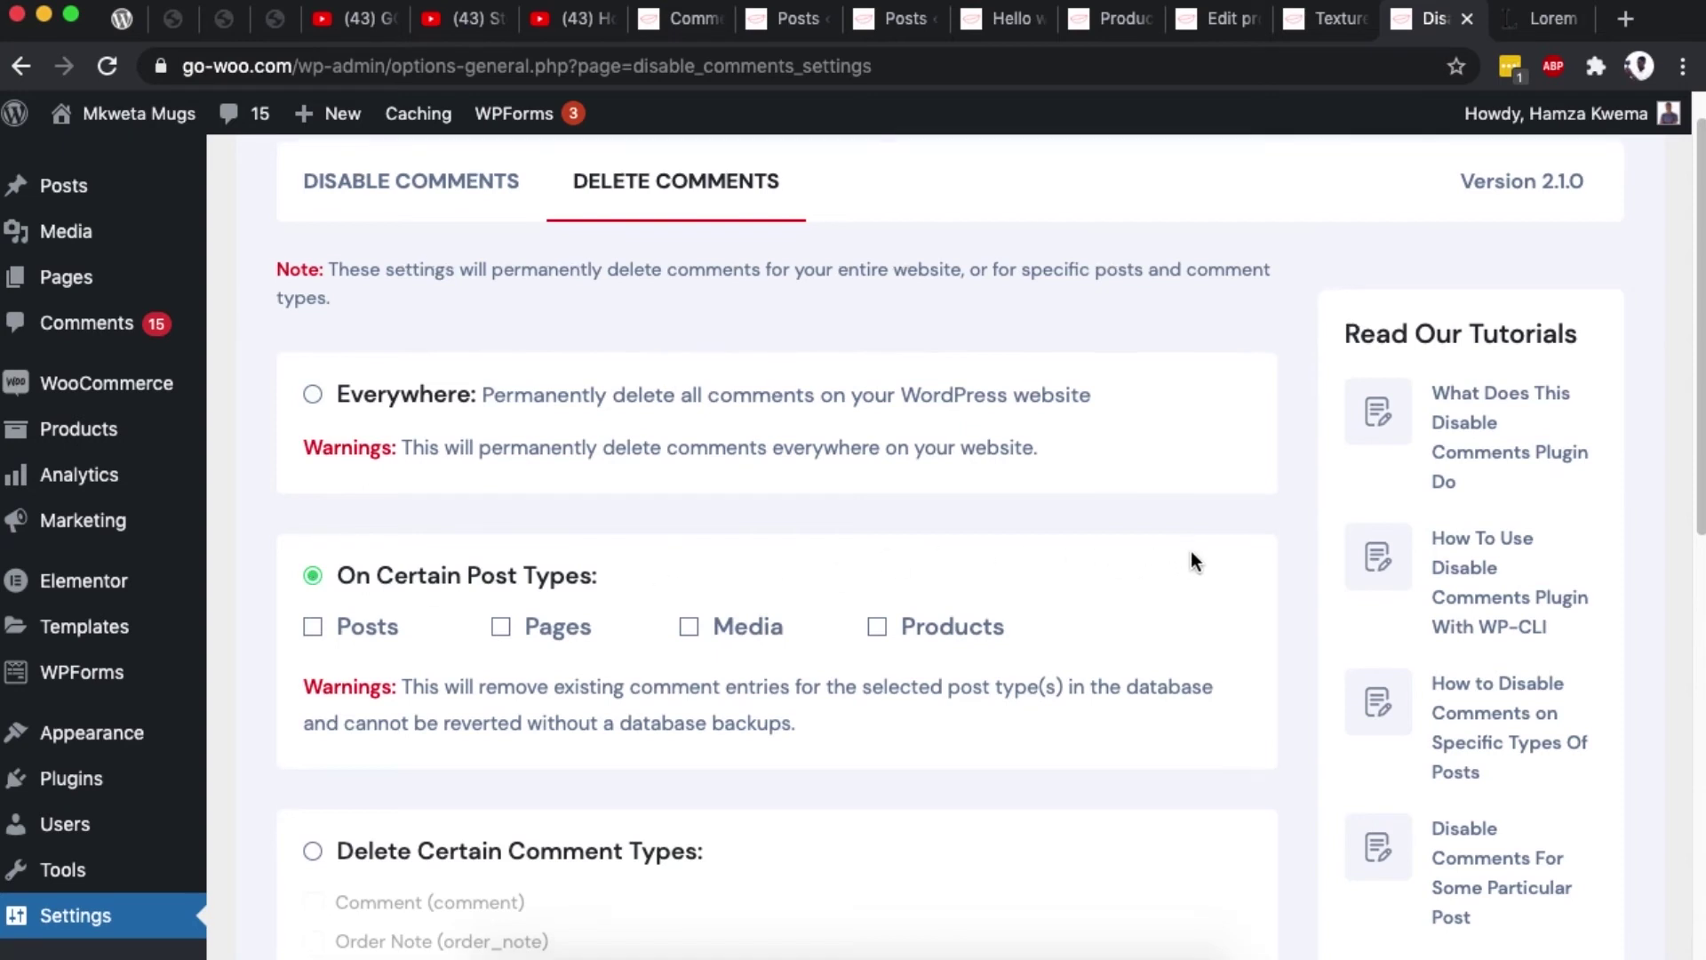
scroll(737, 561, "down", 2)
left_click(313, 525)
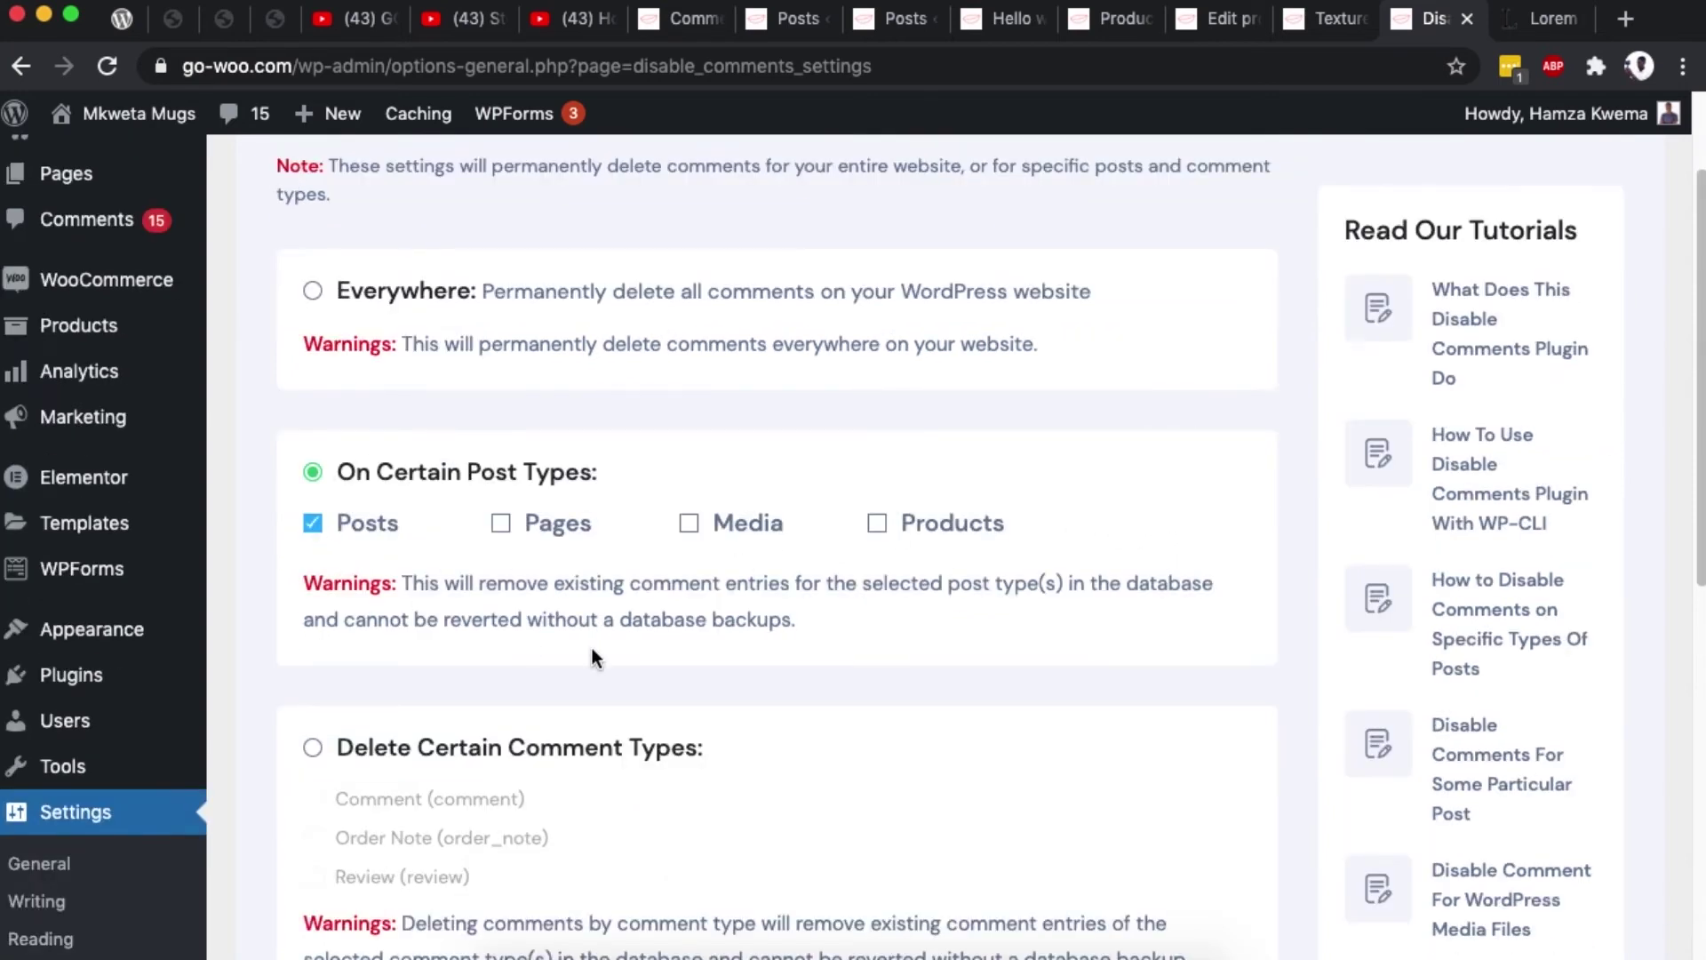
scroll(952, 556, "down", 1)
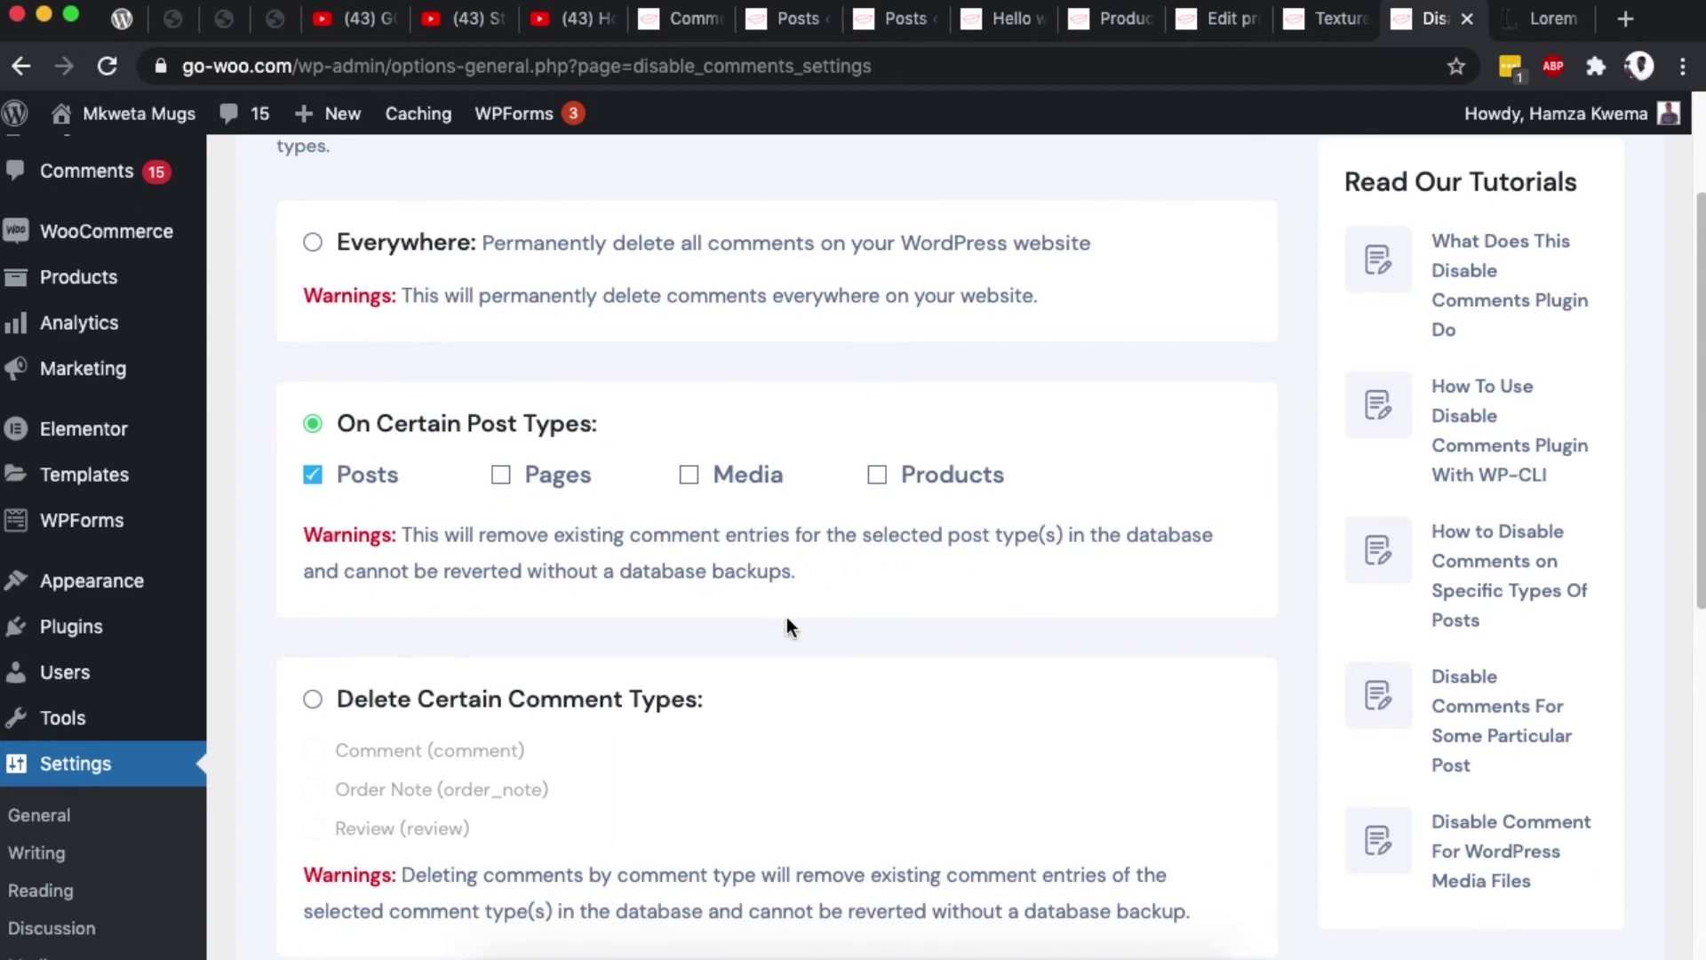
Close Color Vase in Safari to show the Hello world! post
left_click(608, 953)
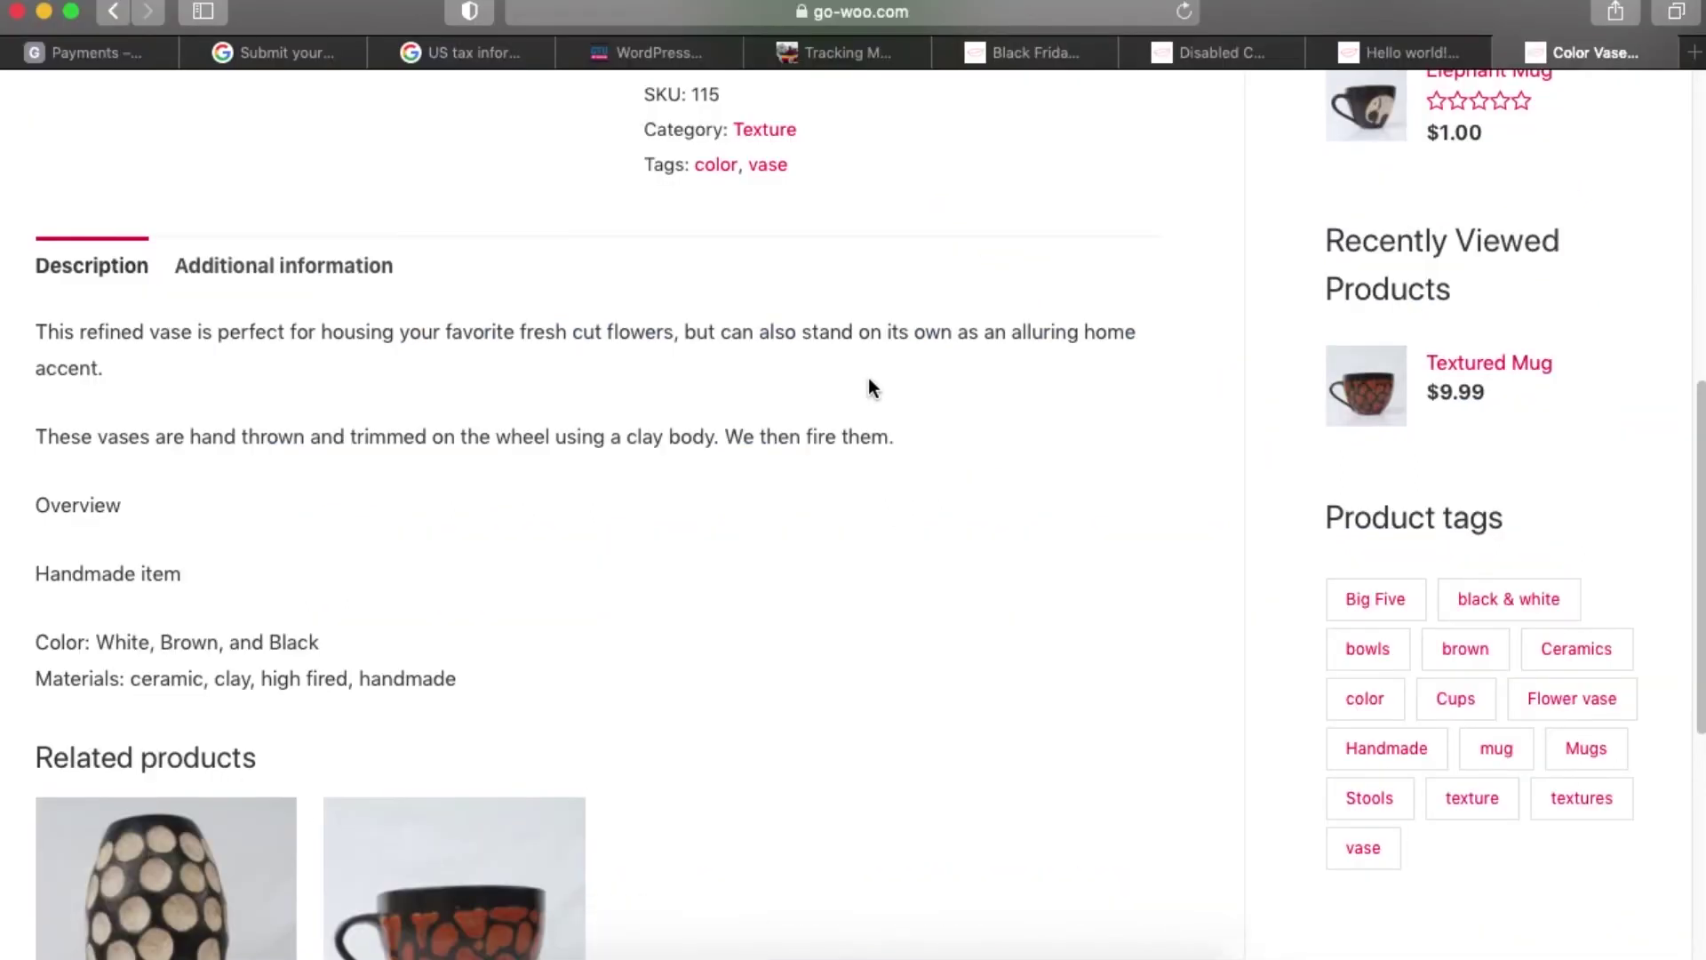
scroll(867, 377, "up", 8)
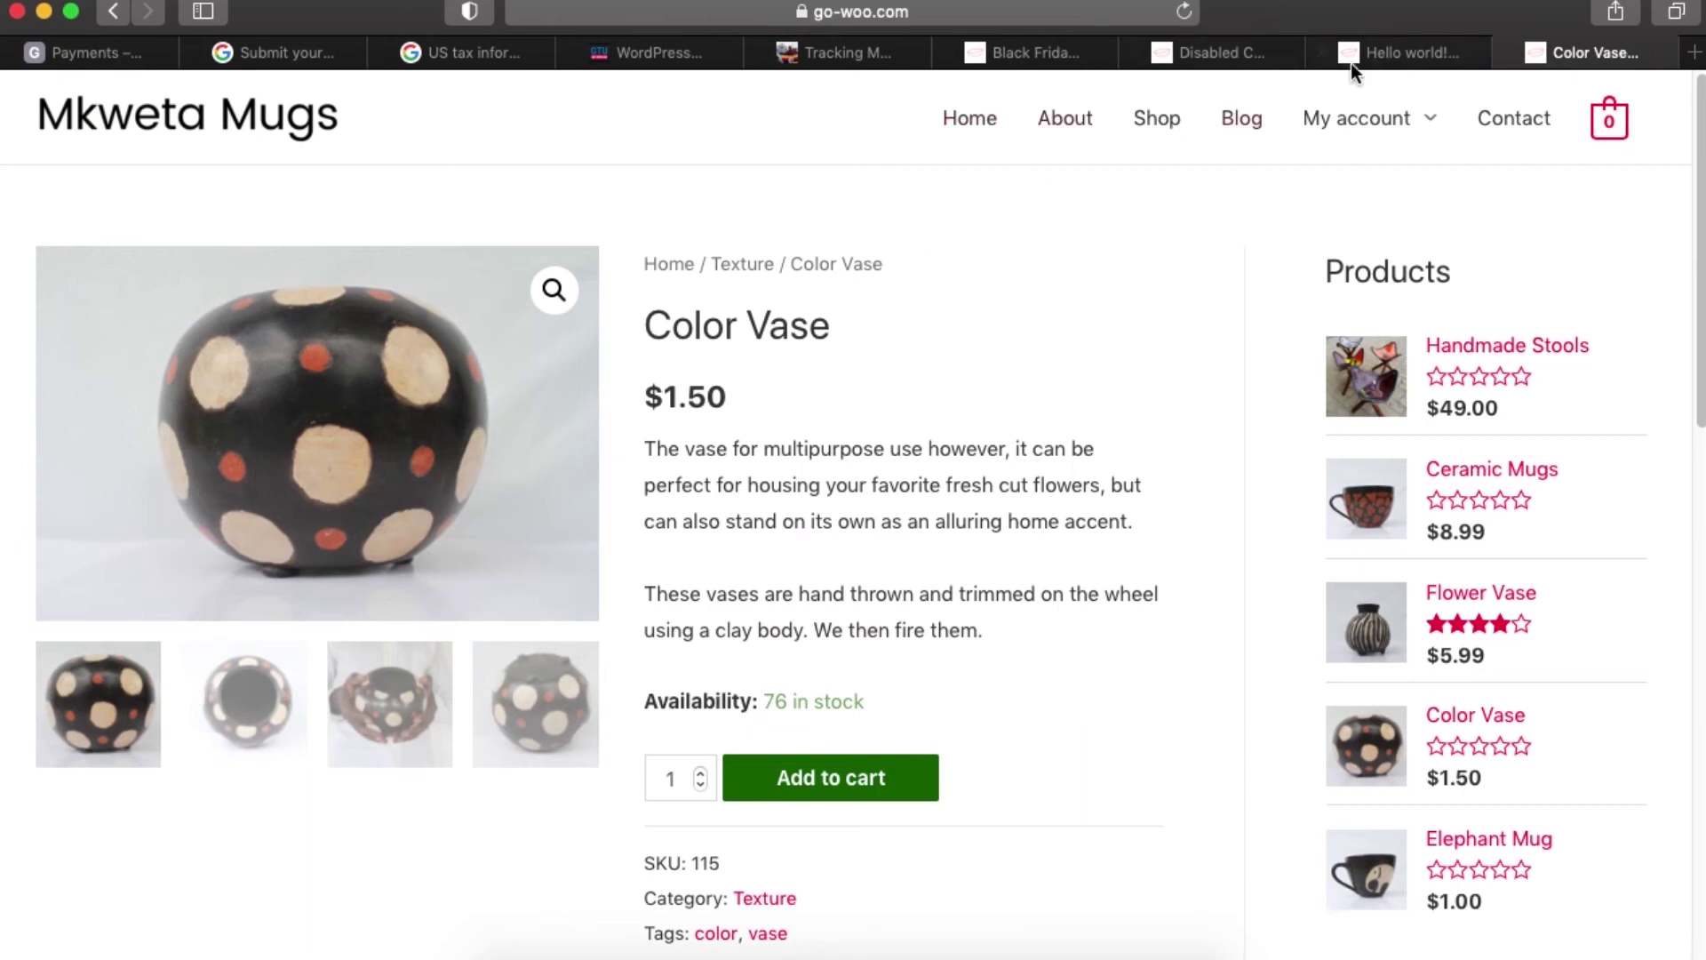
left_click(1535, 52)
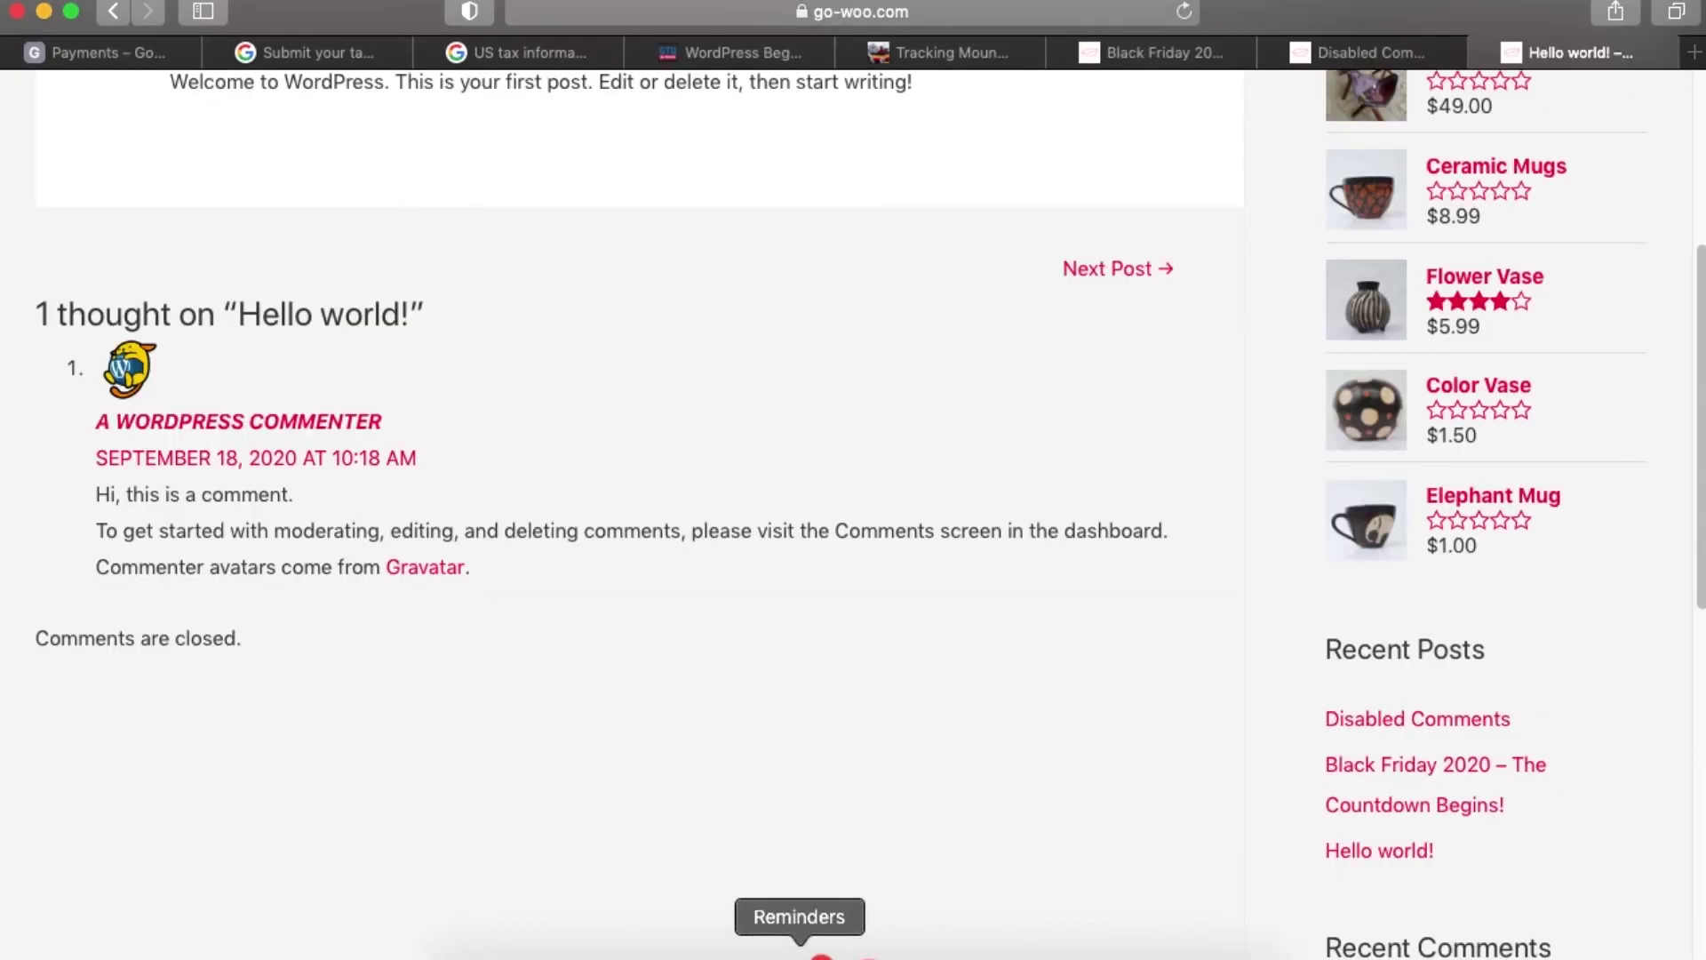
left_click(924, 950)
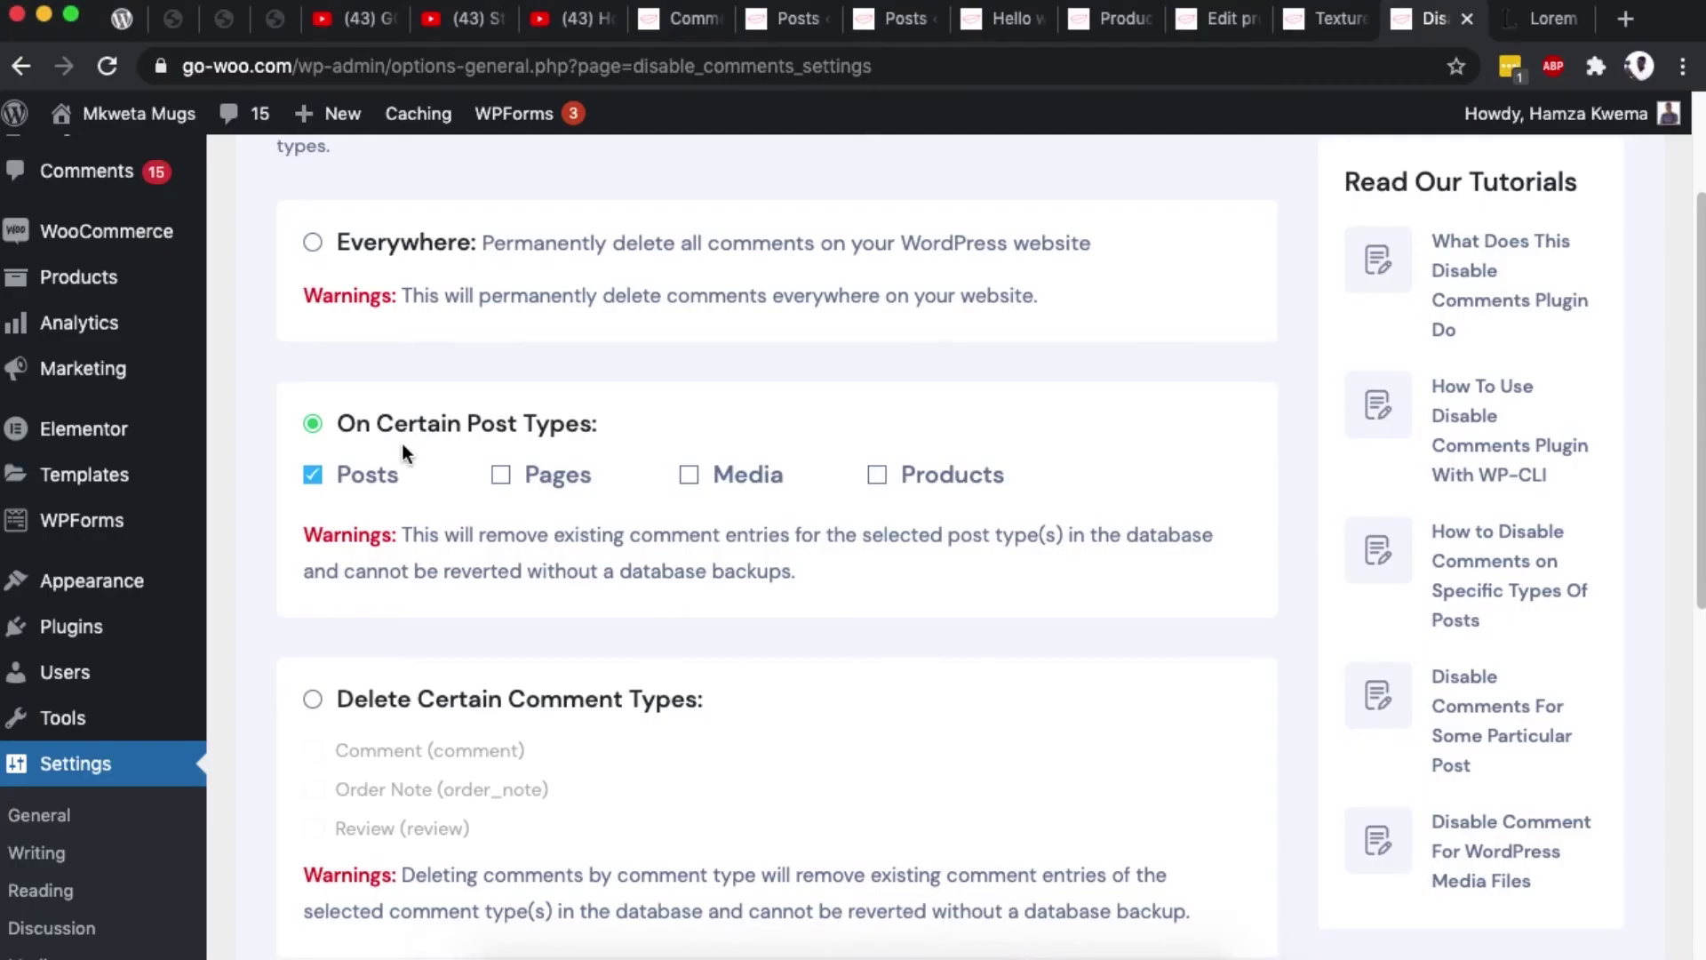
scroll(579, 606, "down", 1)
scroll(818, 622, "down", 5)
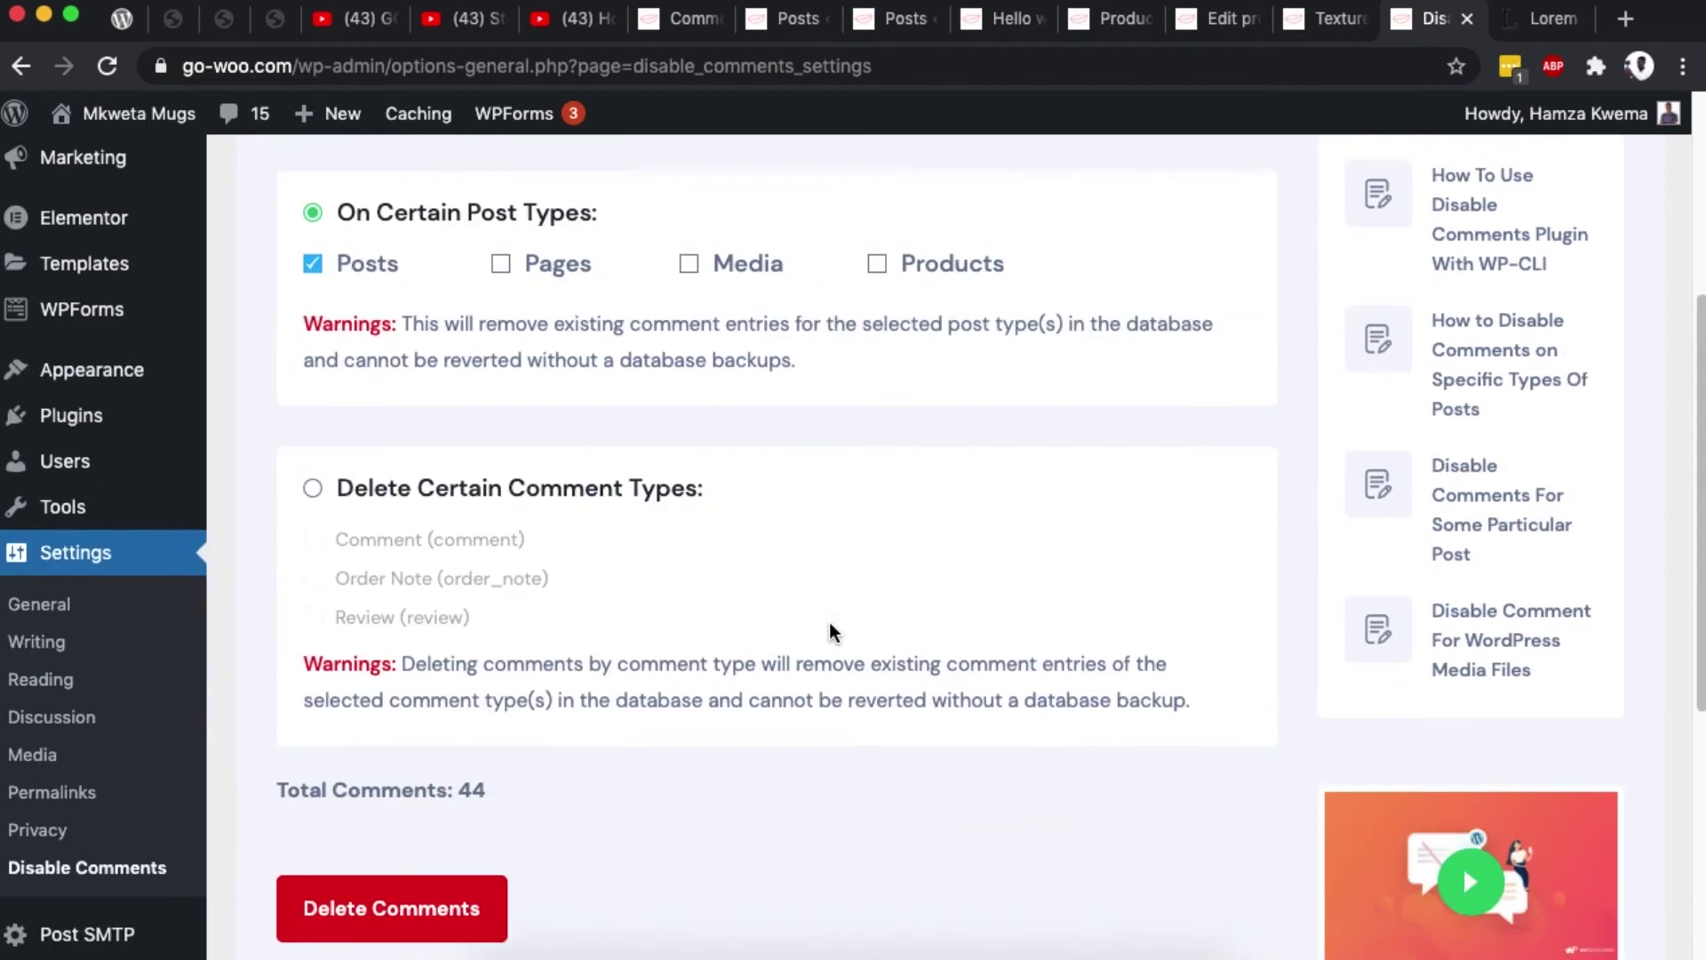
Reload the Hello world! post to confirm its comments were deleted
left_click(942, 950)
left_click(884, 951)
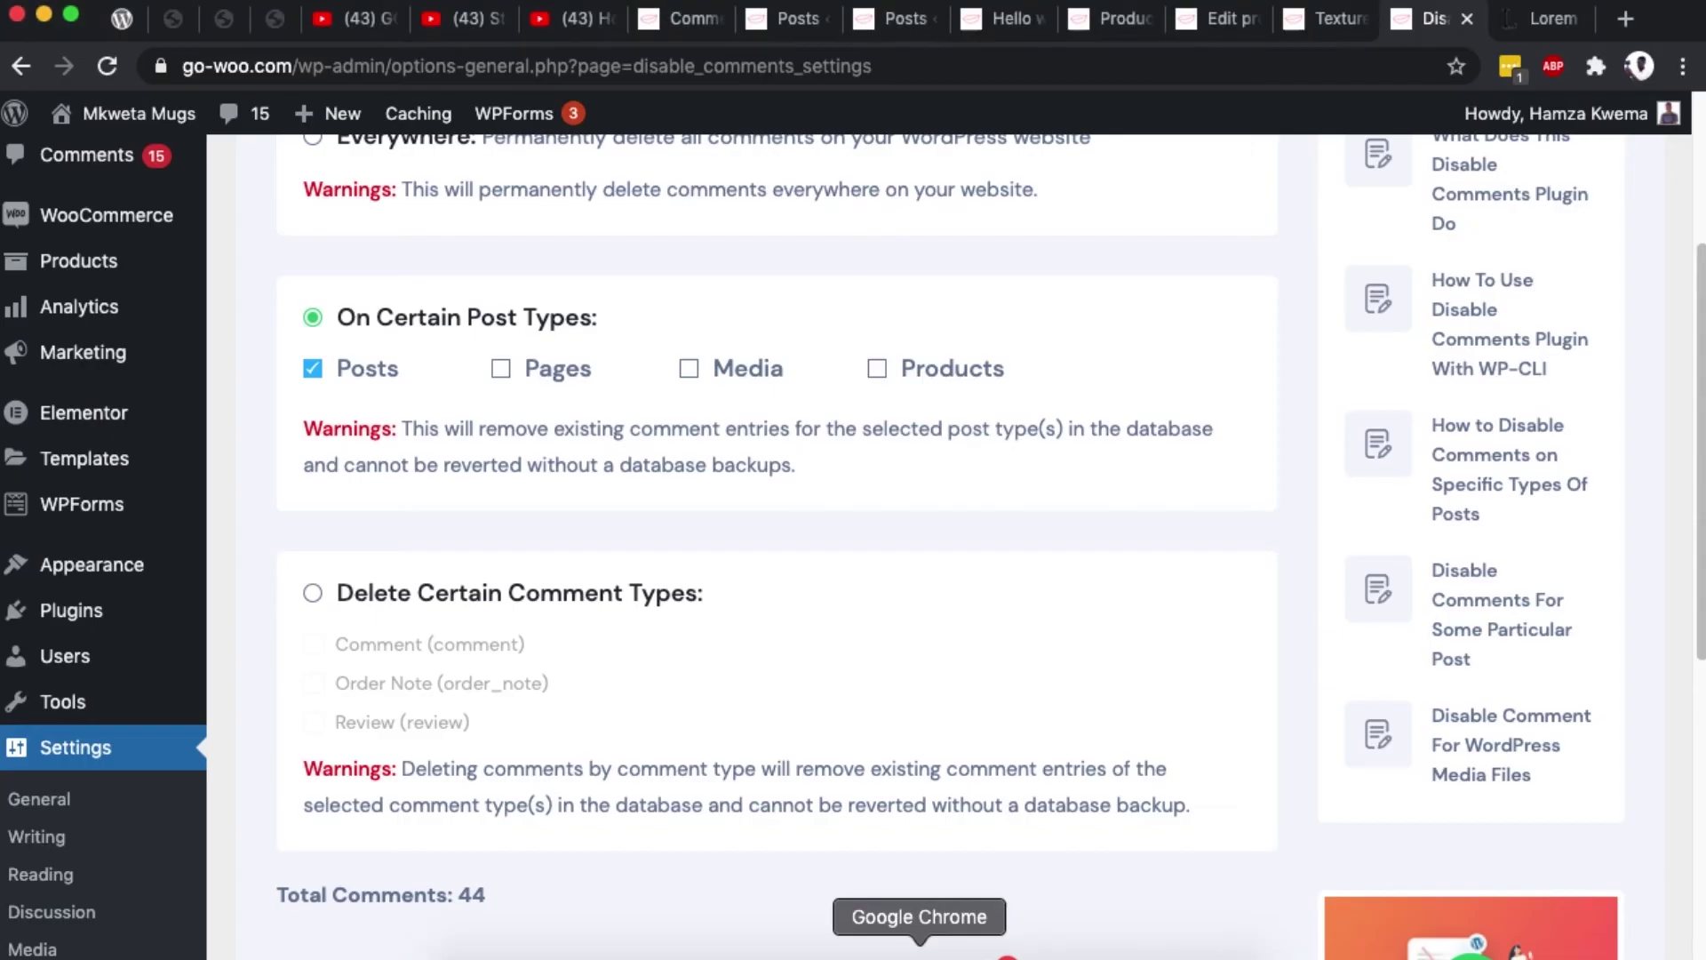
left_click_drag(454, 896, 506, 891)
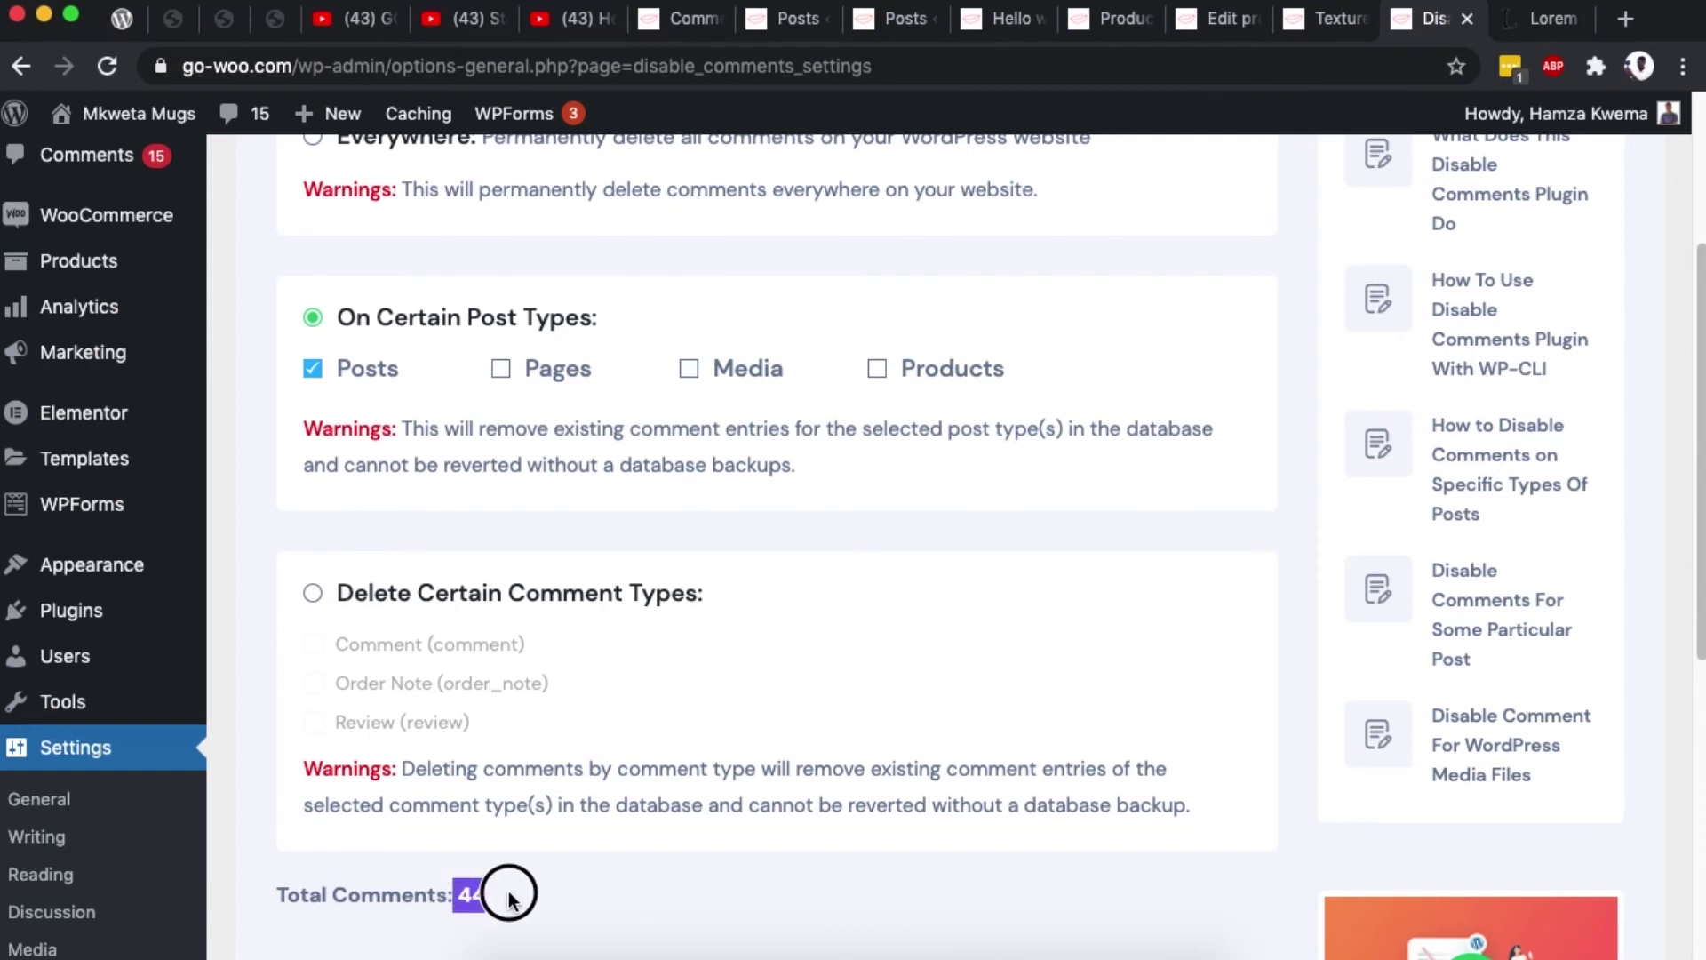
scroll(497, 884, "down", 1)
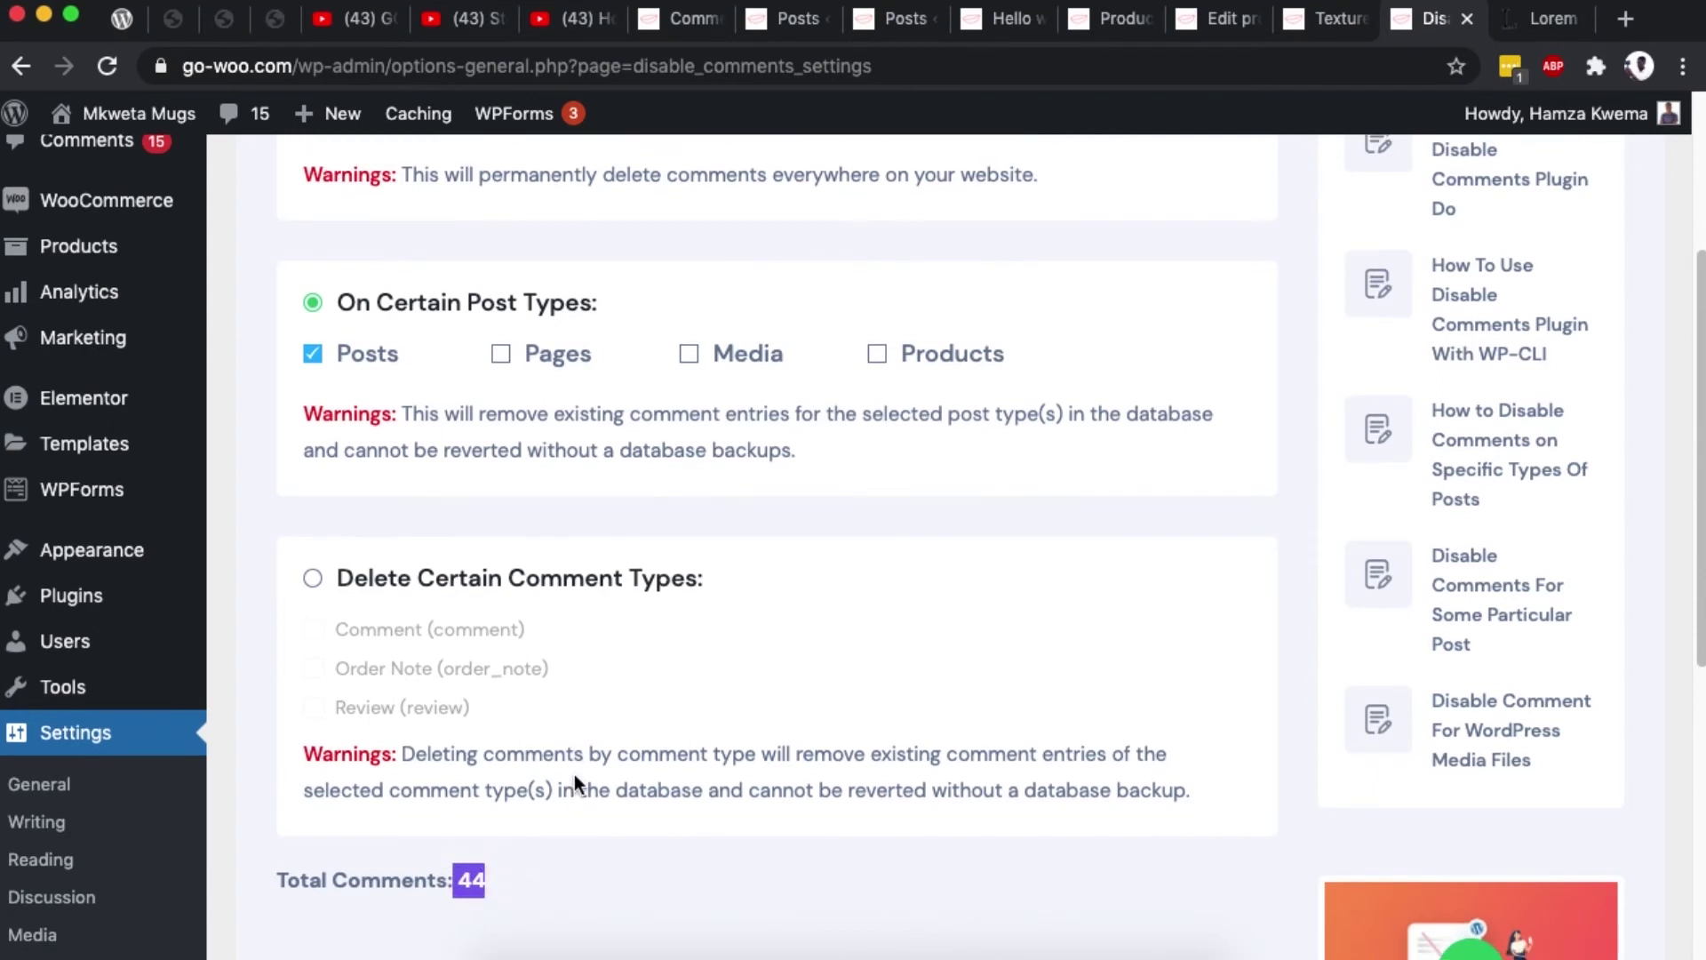
scroll(691, 778, "down", 4)
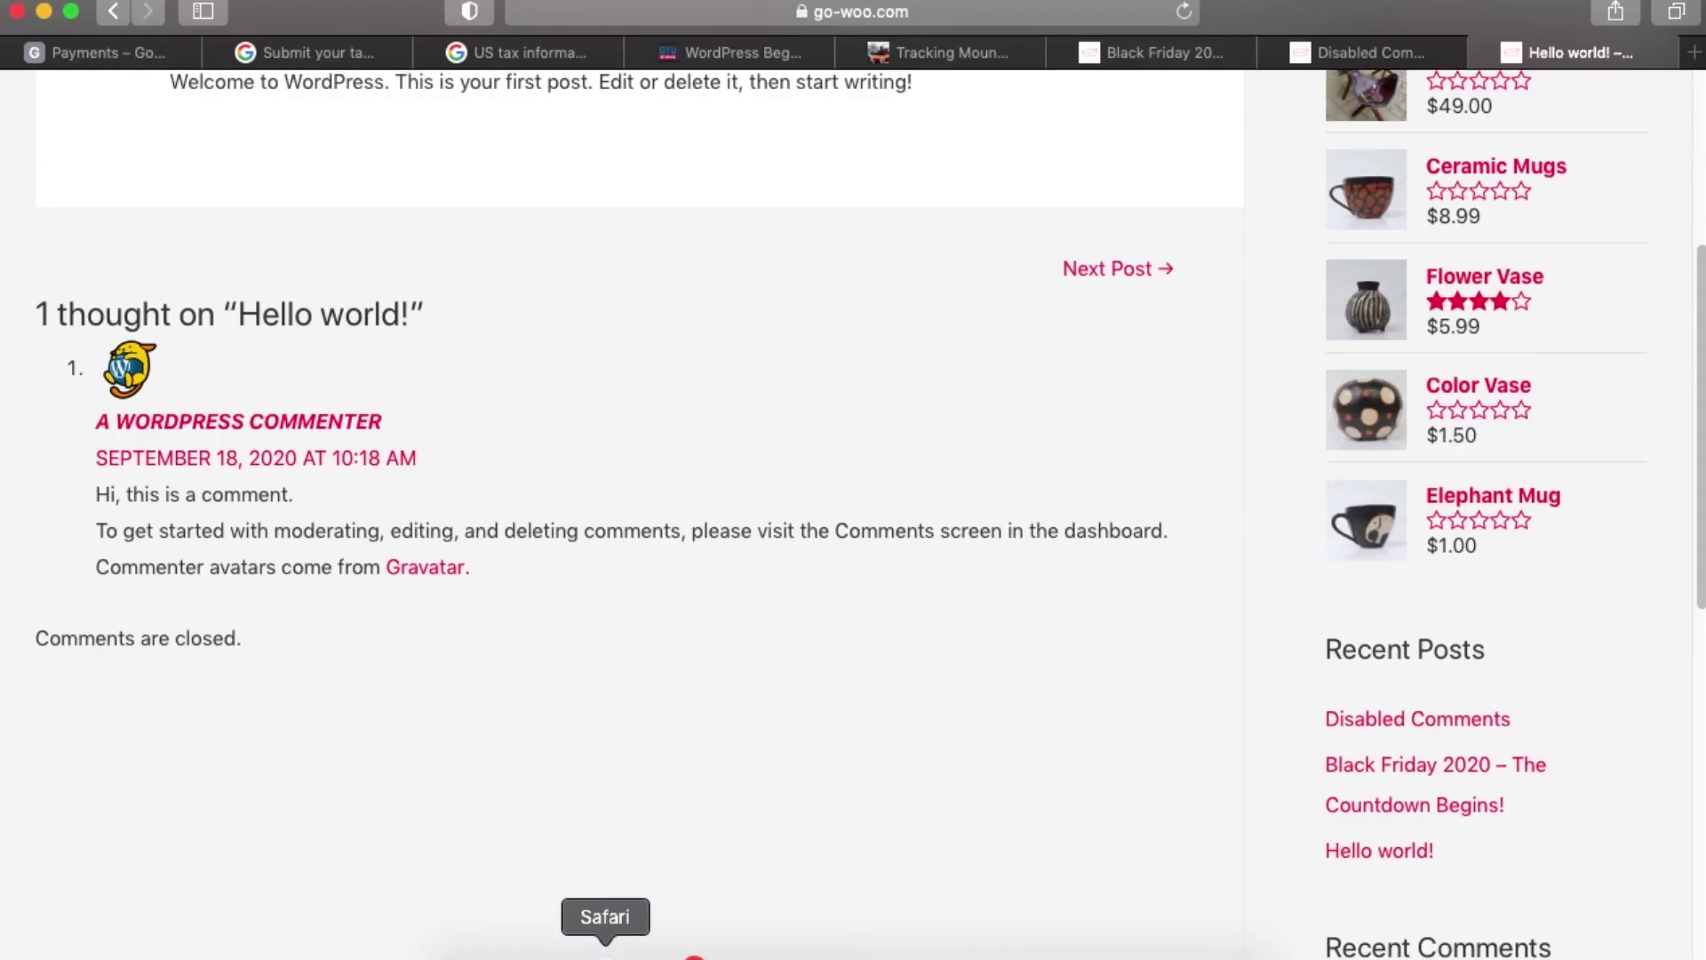
left_click(1187, 13)
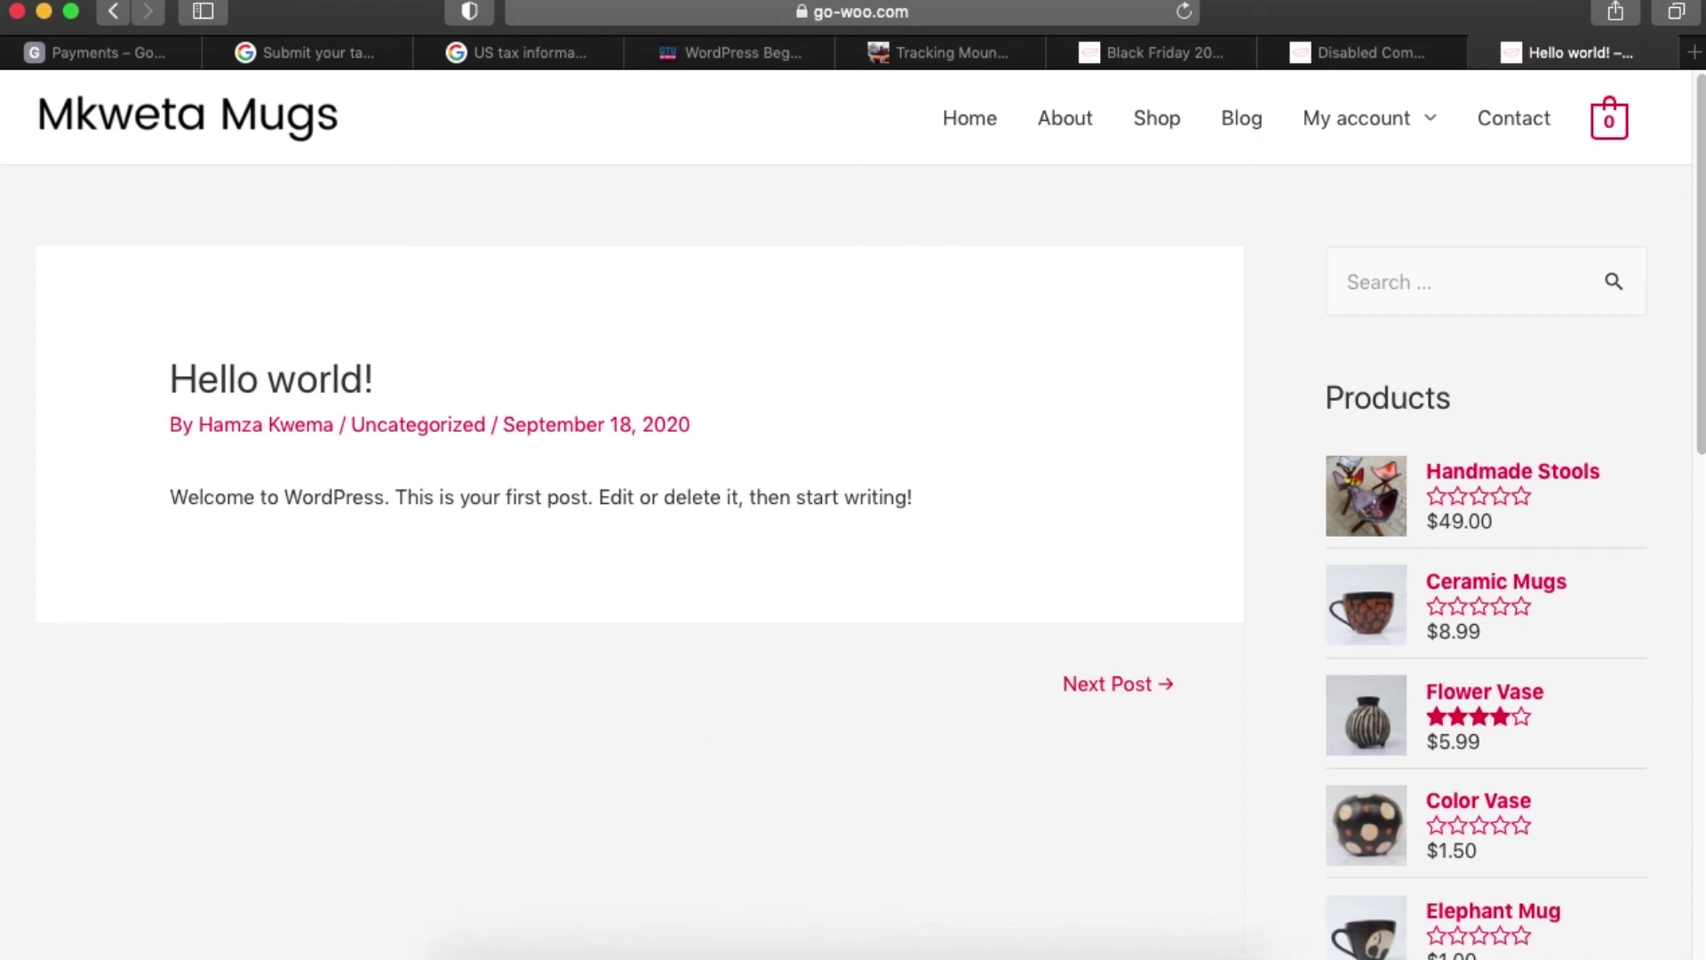
left_click(925, 942)
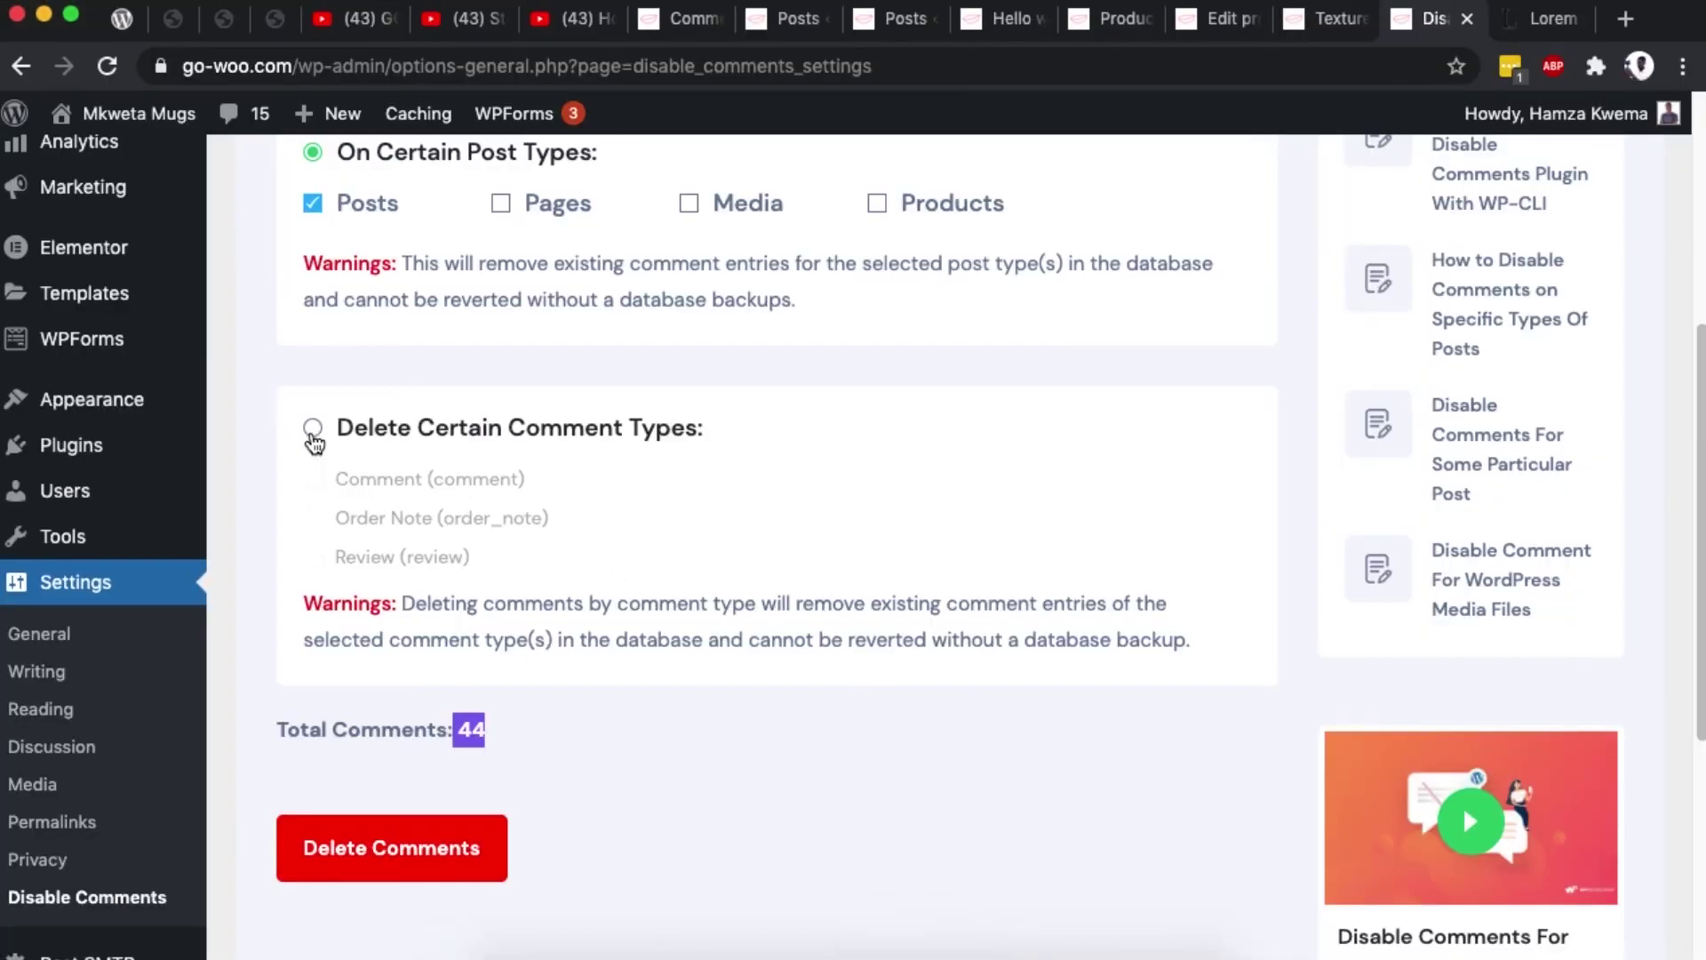
Choose Delete Certain Comment Types, trying the Comment and Order Note options
left_click(313, 431)
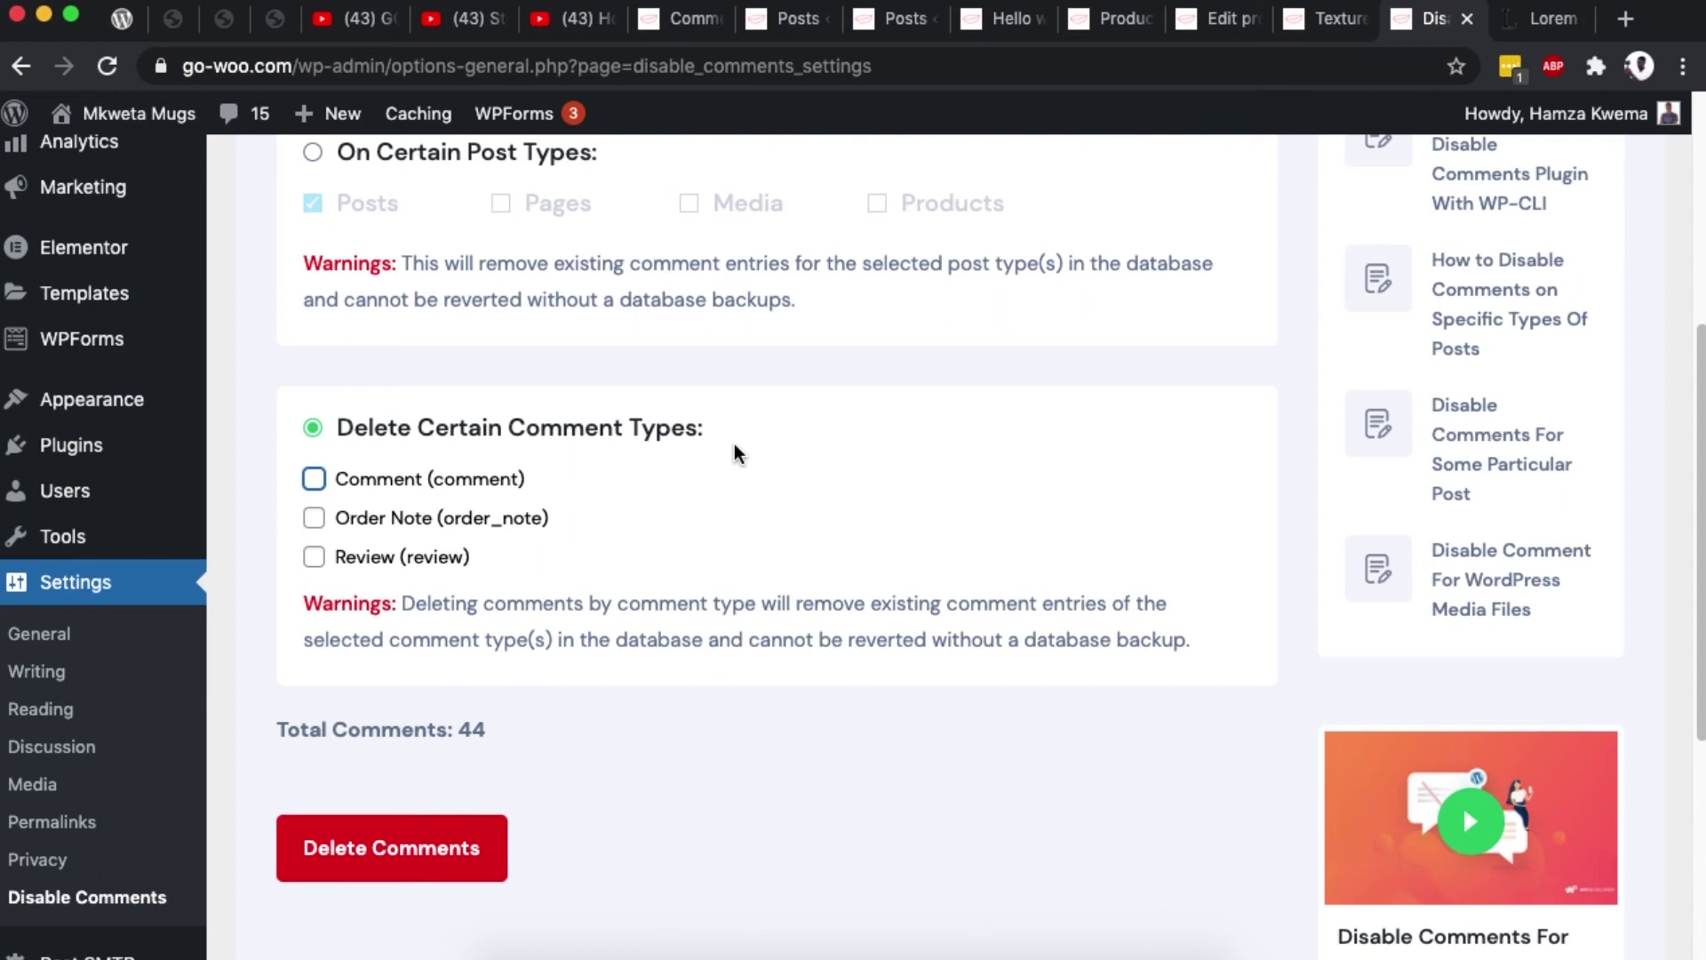
left_click(320, 488)
left_click(321, 491)
left_click(317, 526)
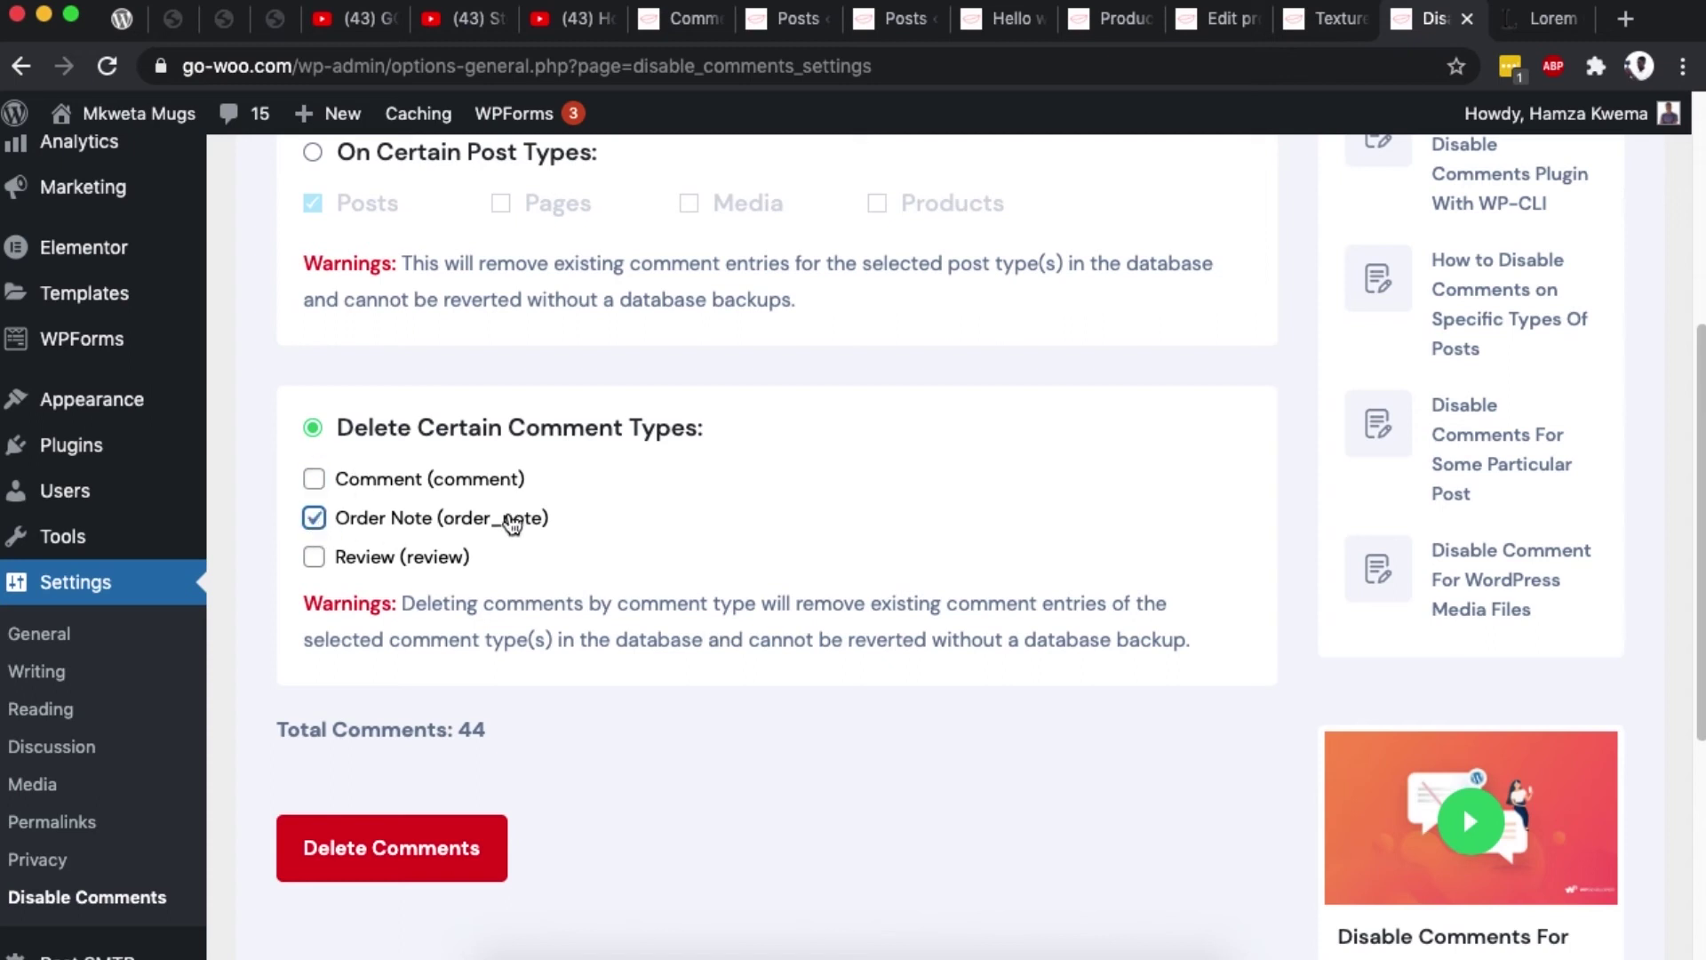
scroll(80, 355, "up", 5)
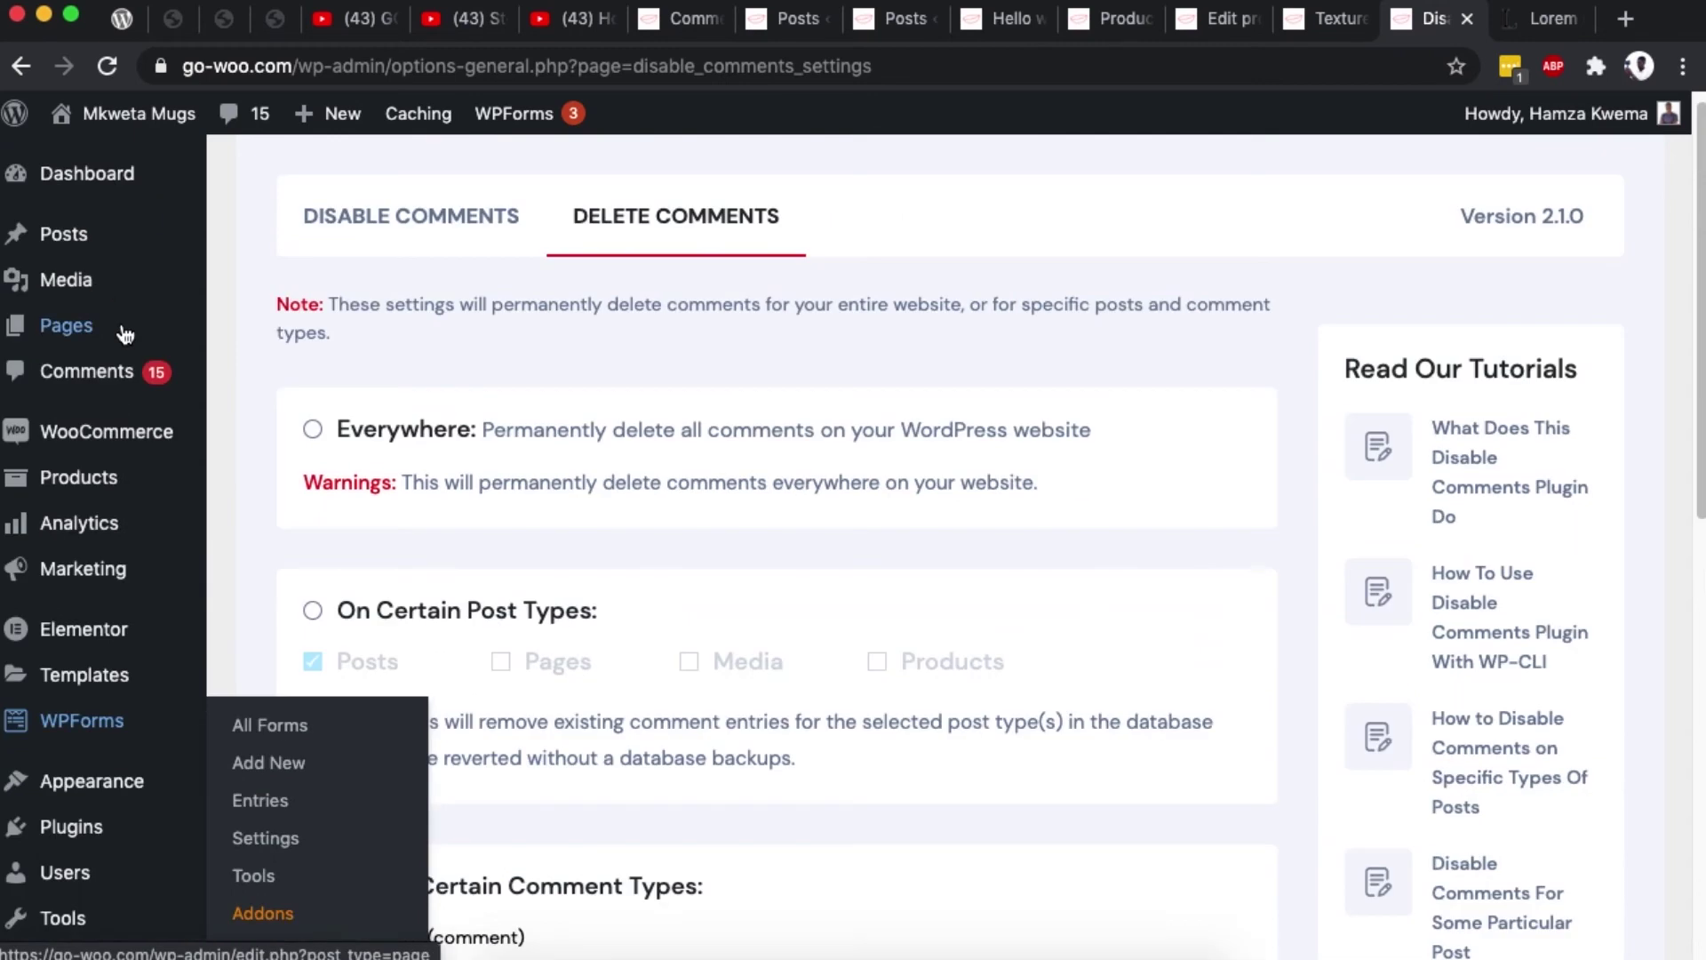
Leave only Review (review) checked, briefly viewing the Disable Comments tab
mouse_move(84, 487)
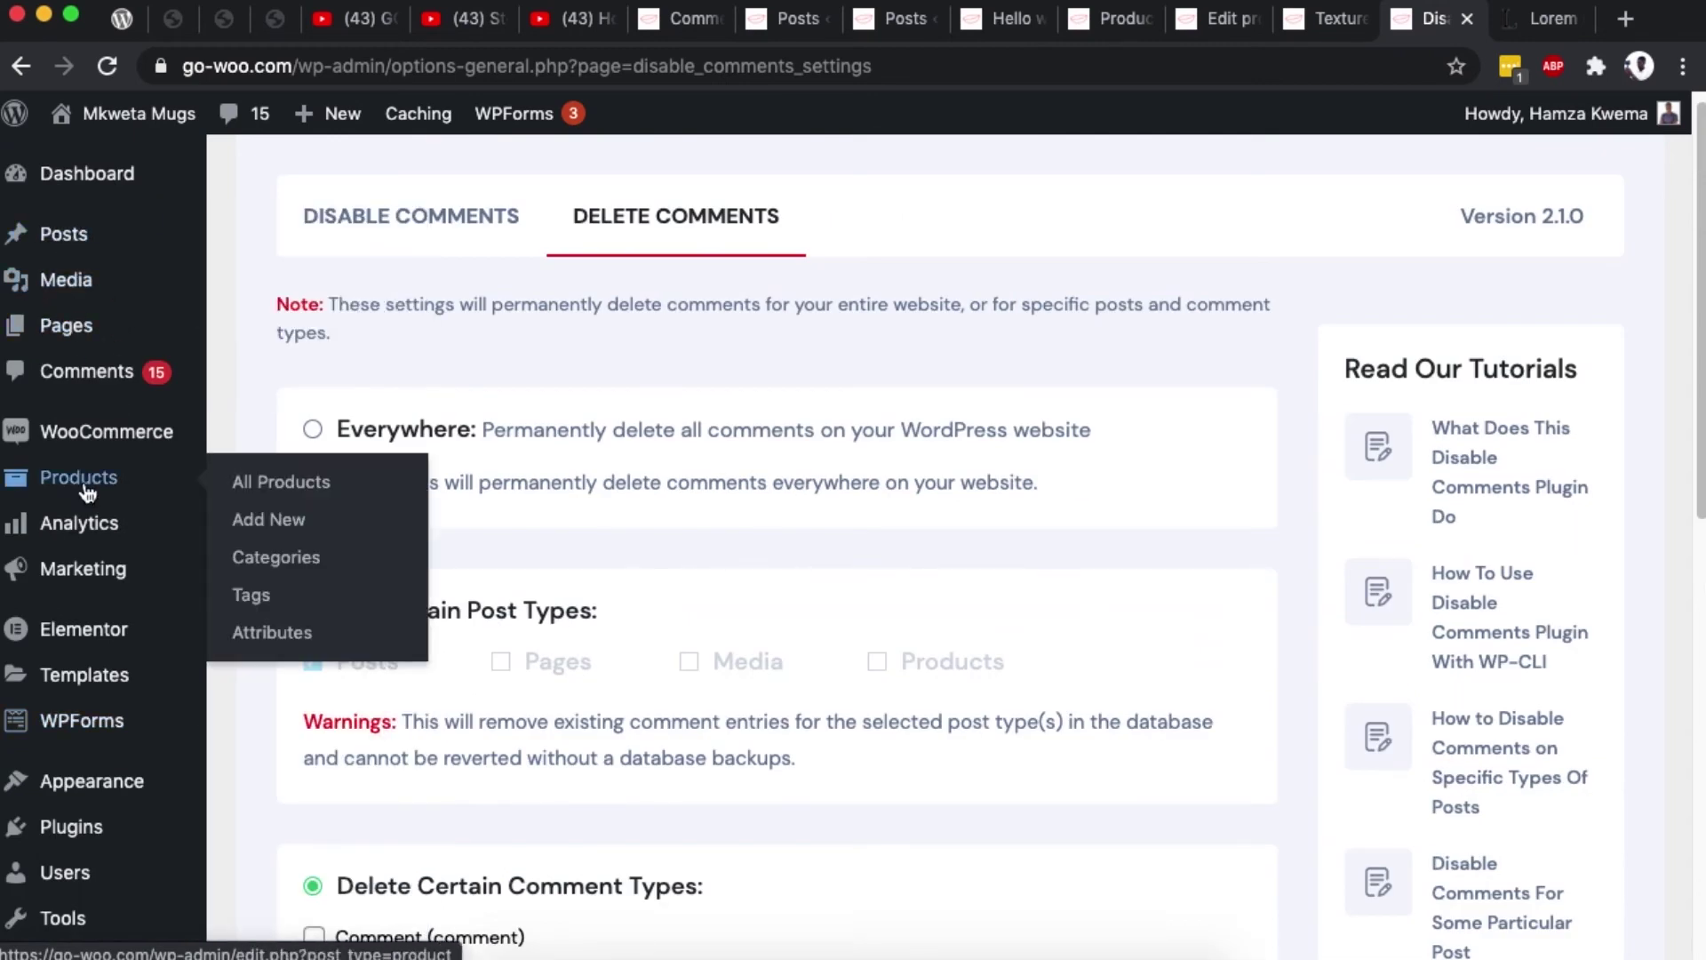
scroll(781, 577, "down", 5)
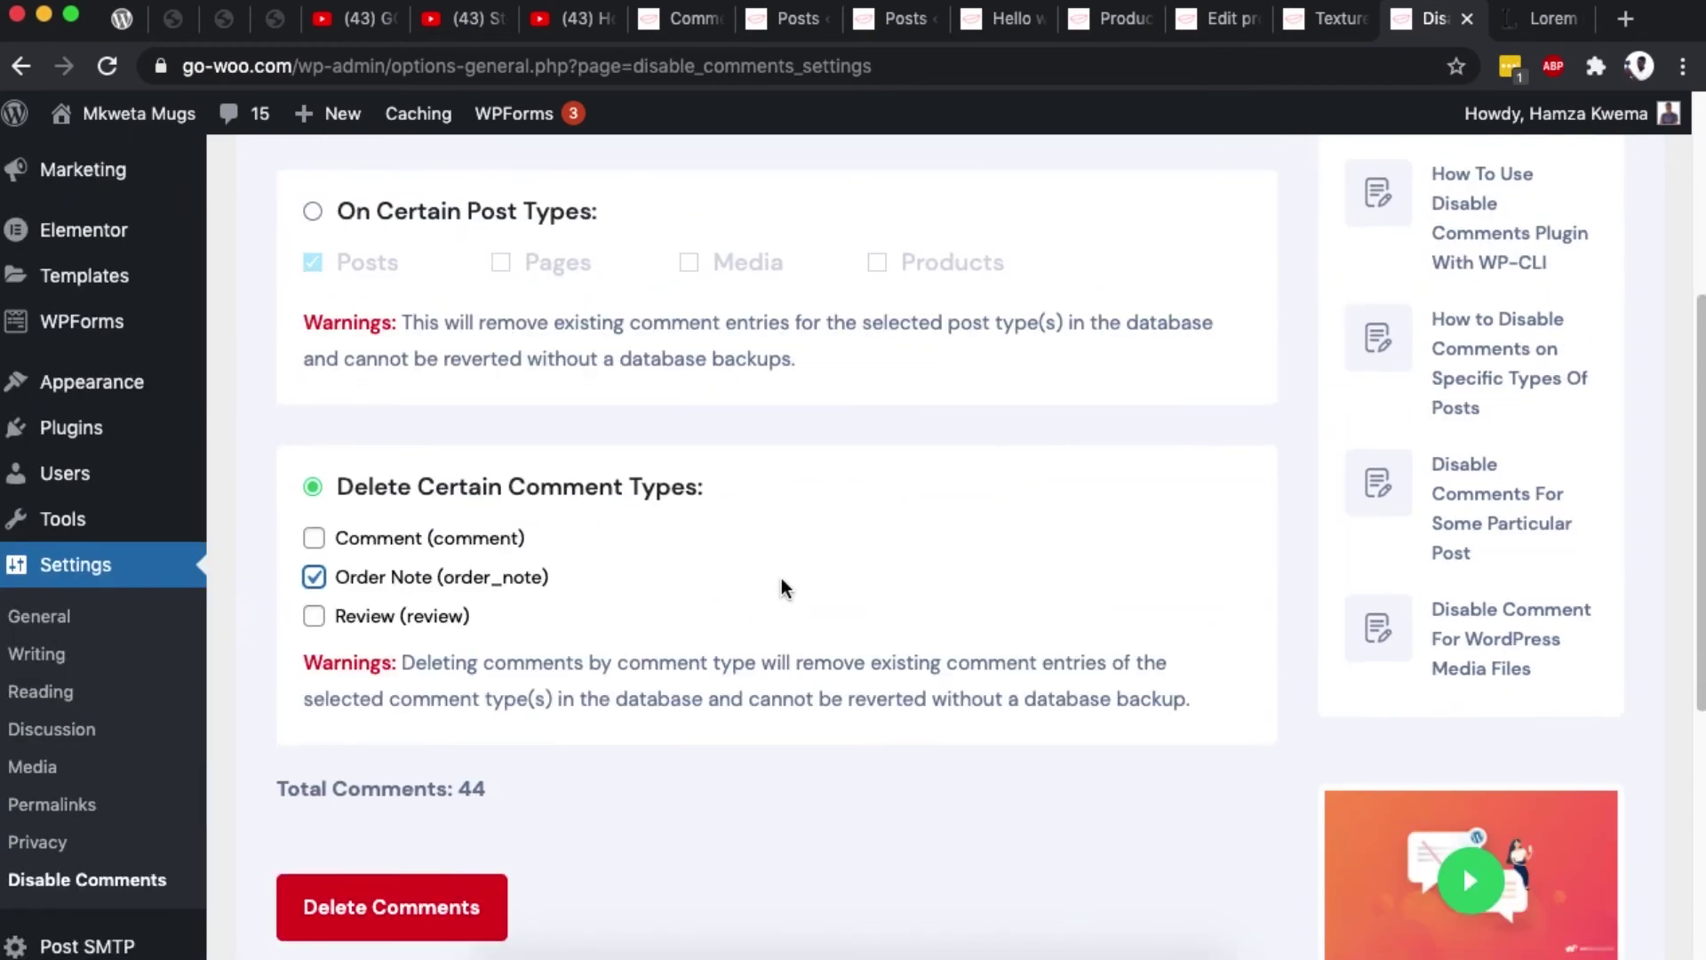
left_click(411, 559)
left_click(401, 595)
scroll(626, 632, "up", 1)
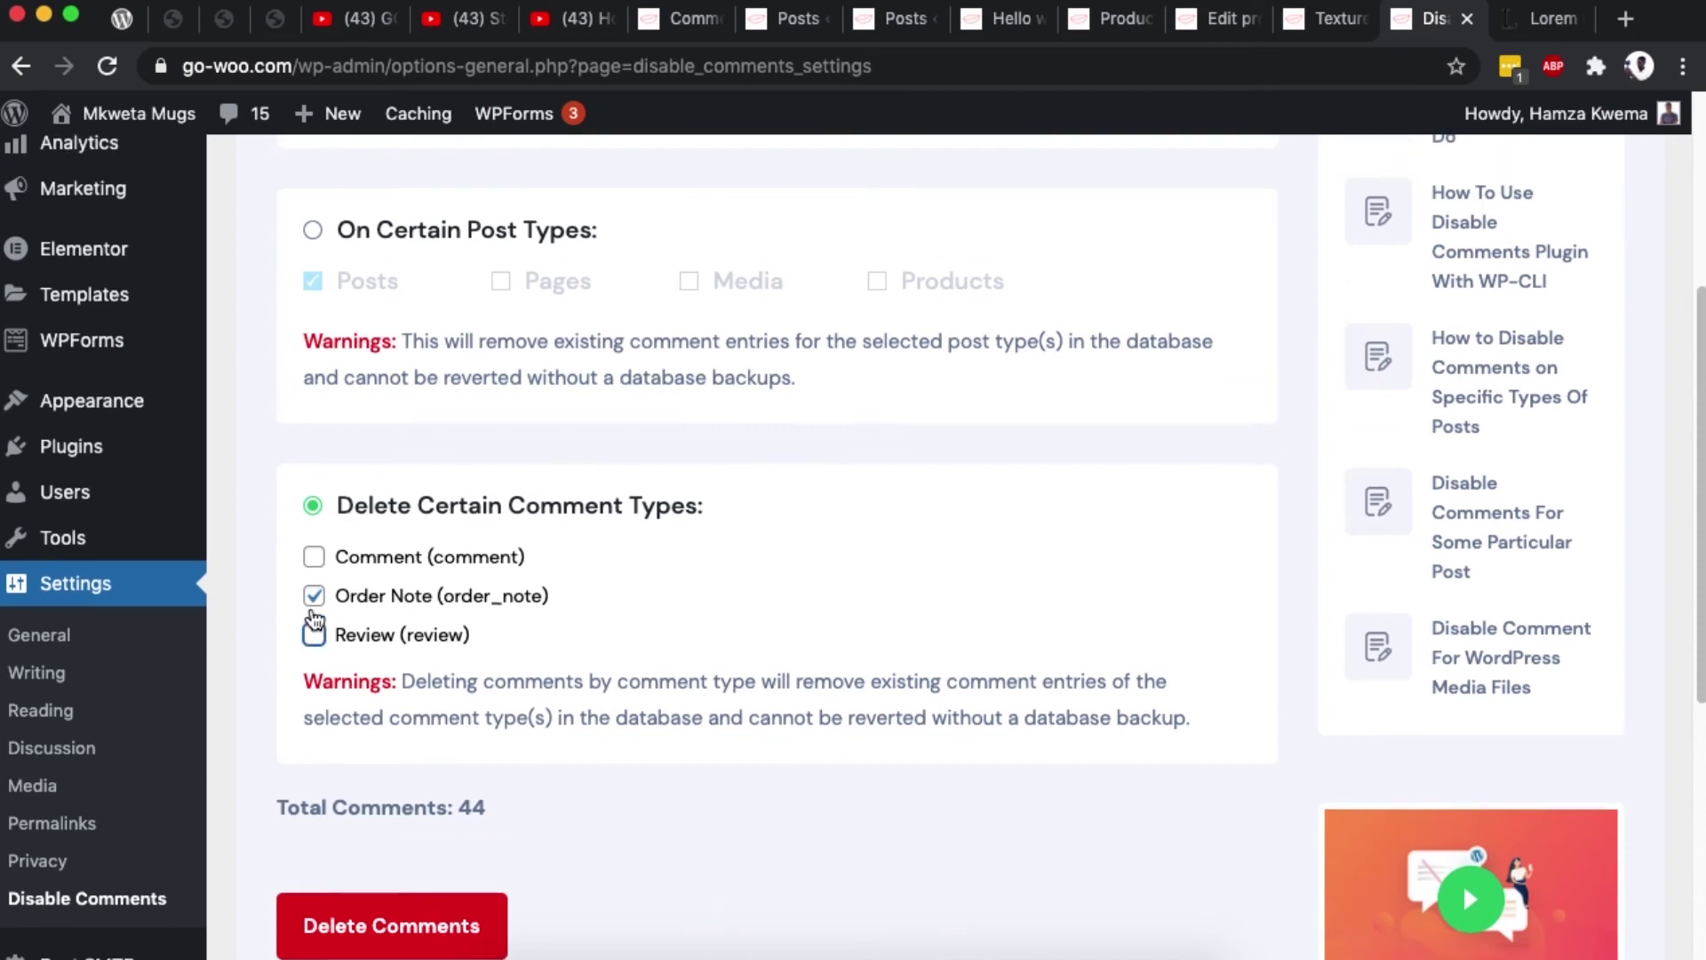
left_click(313, 633)
left_click(312, 633)
scroll(400, 613, "down", 1)
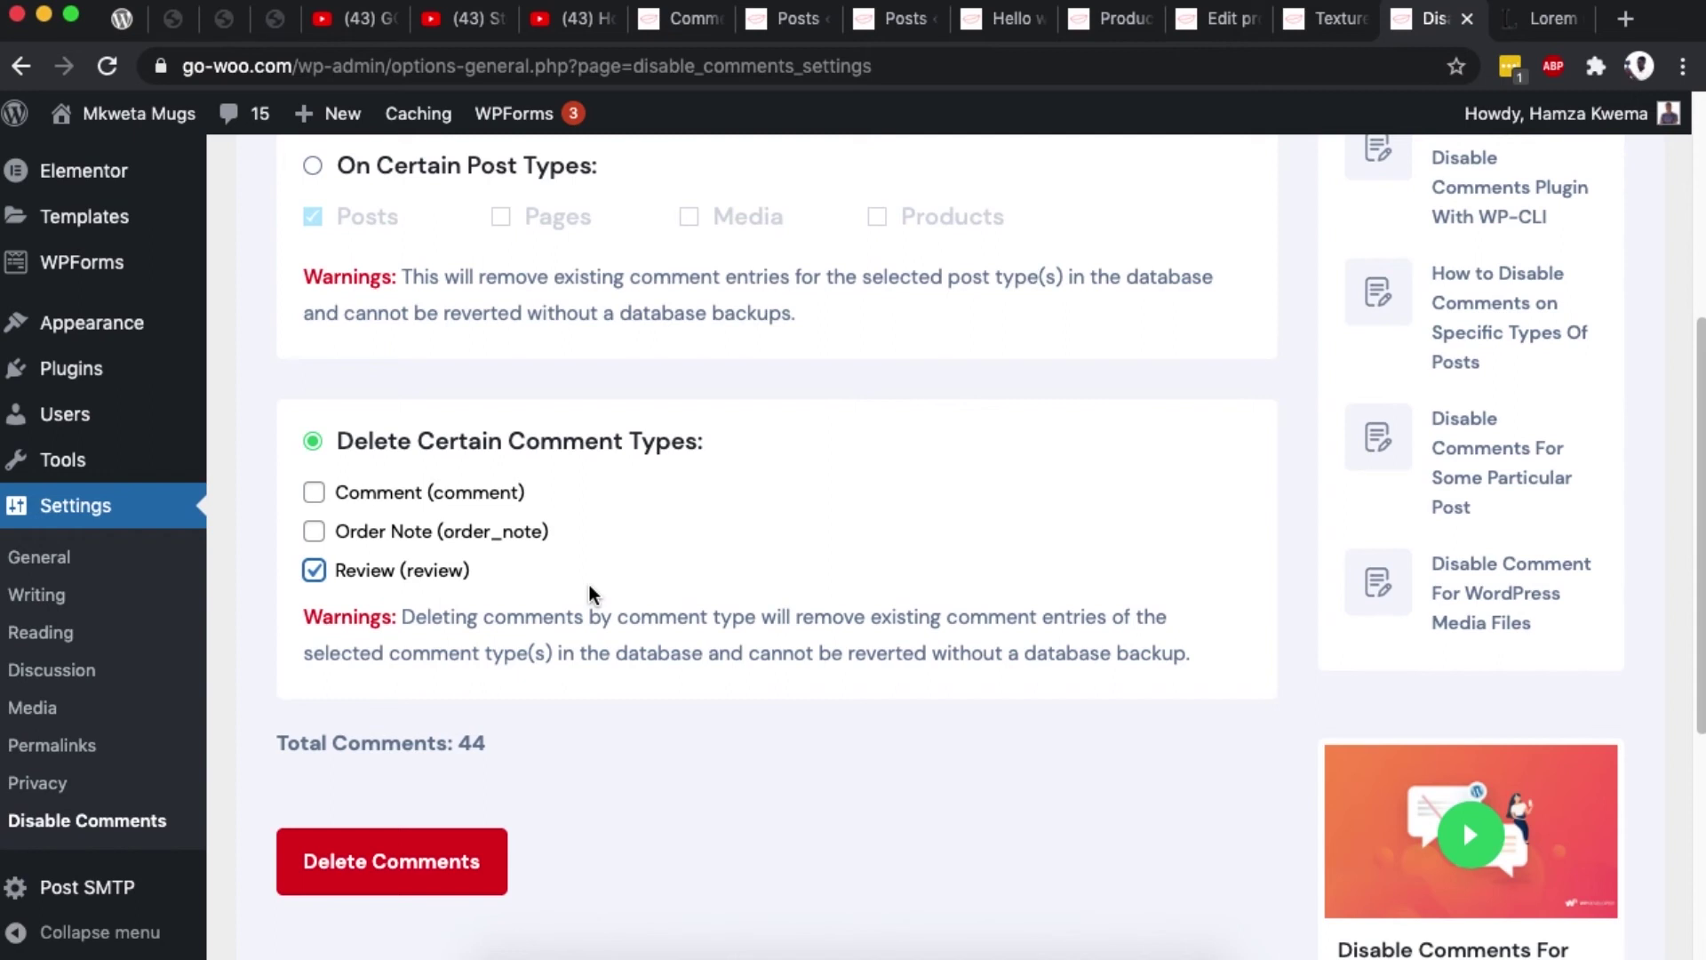
left_click(450, 864)
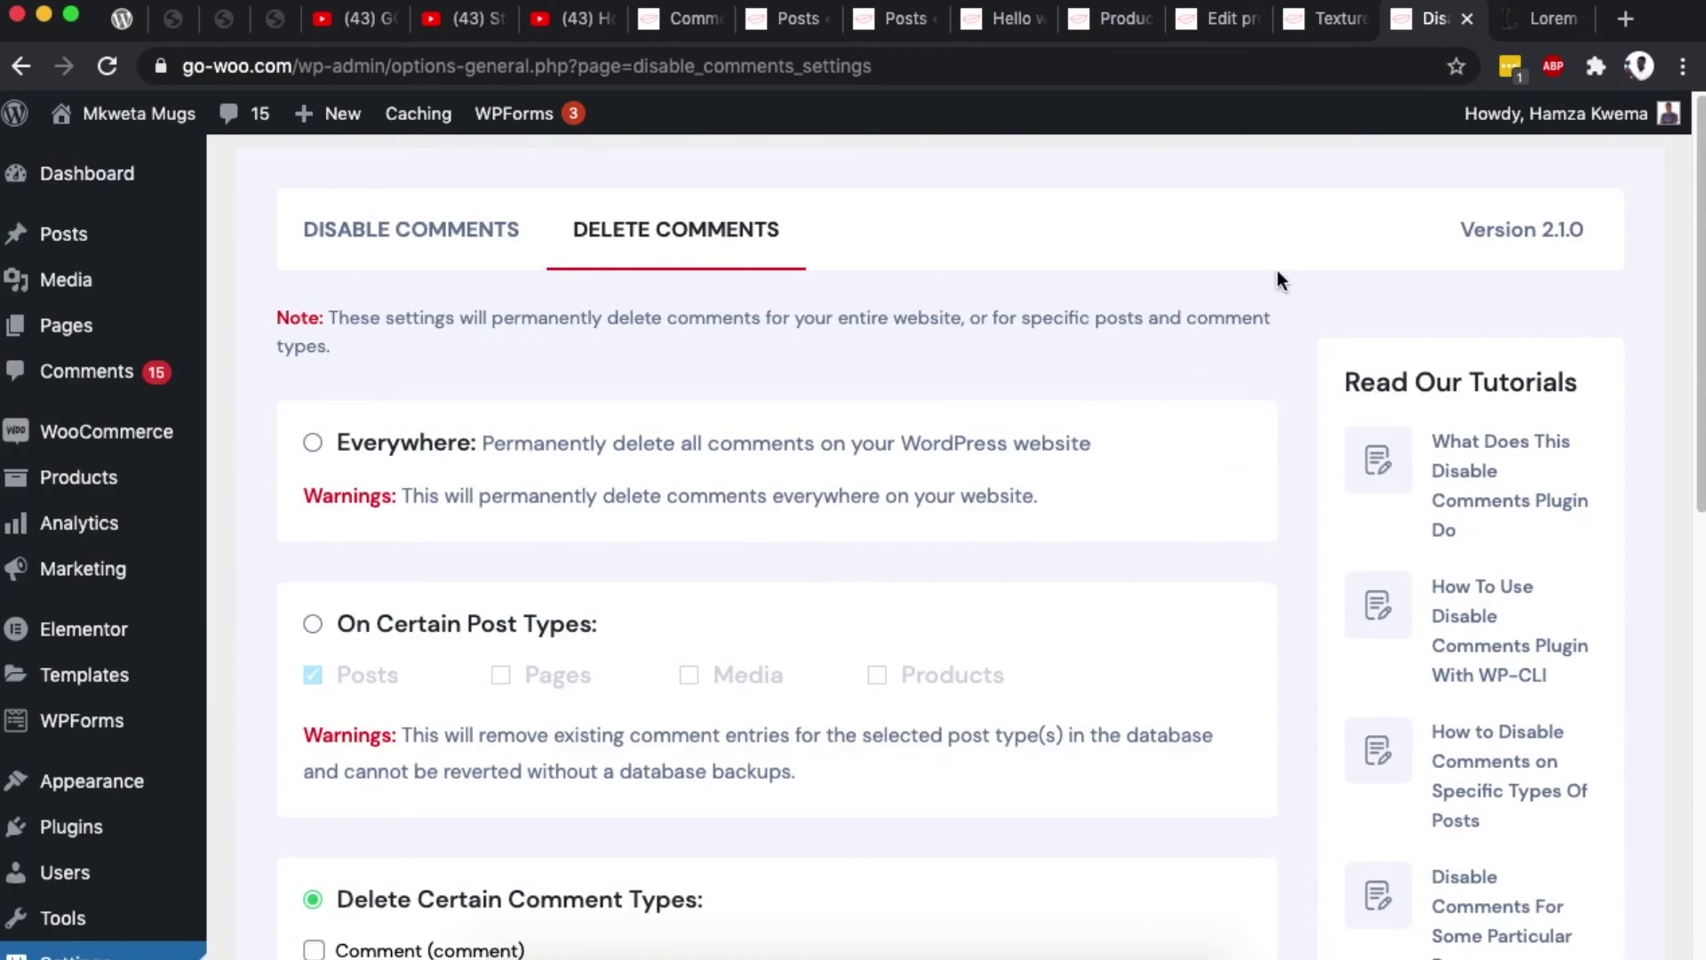
left_click(392, 228)
left_click(622, 233)
Review the YouTube video on adding reCAPTCHA to the comment form
left_click(462, 18)
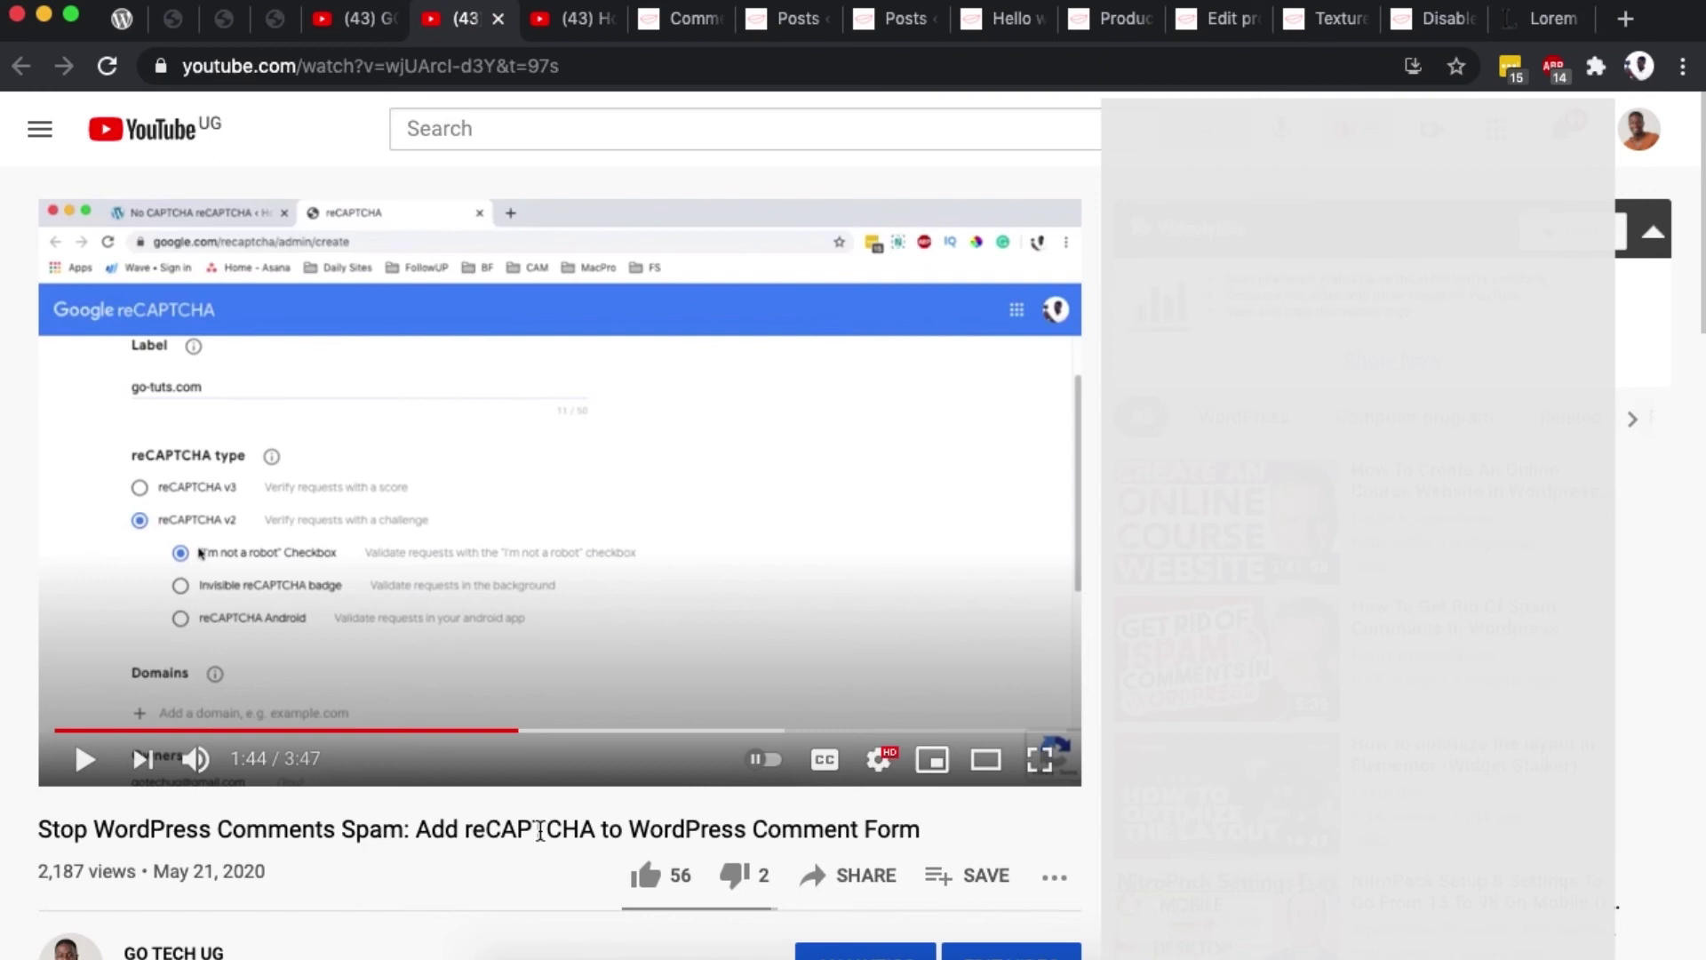
scroll(702, 711, "down", 3)
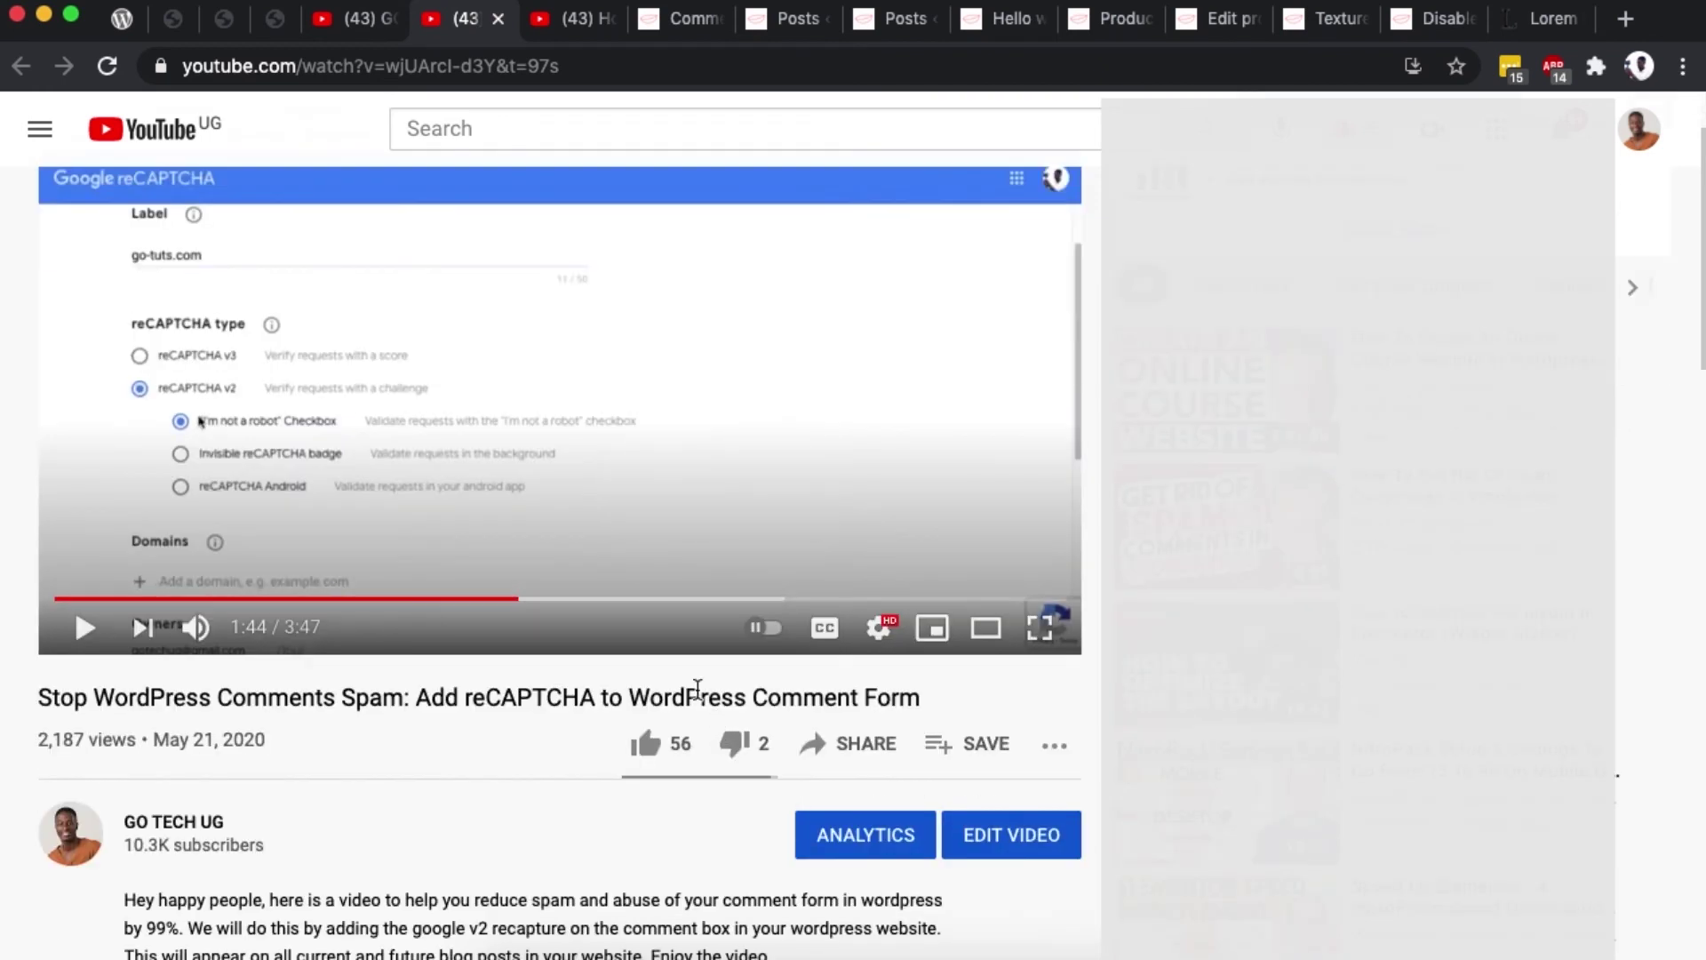
scroll(338, 719, "up", 3)
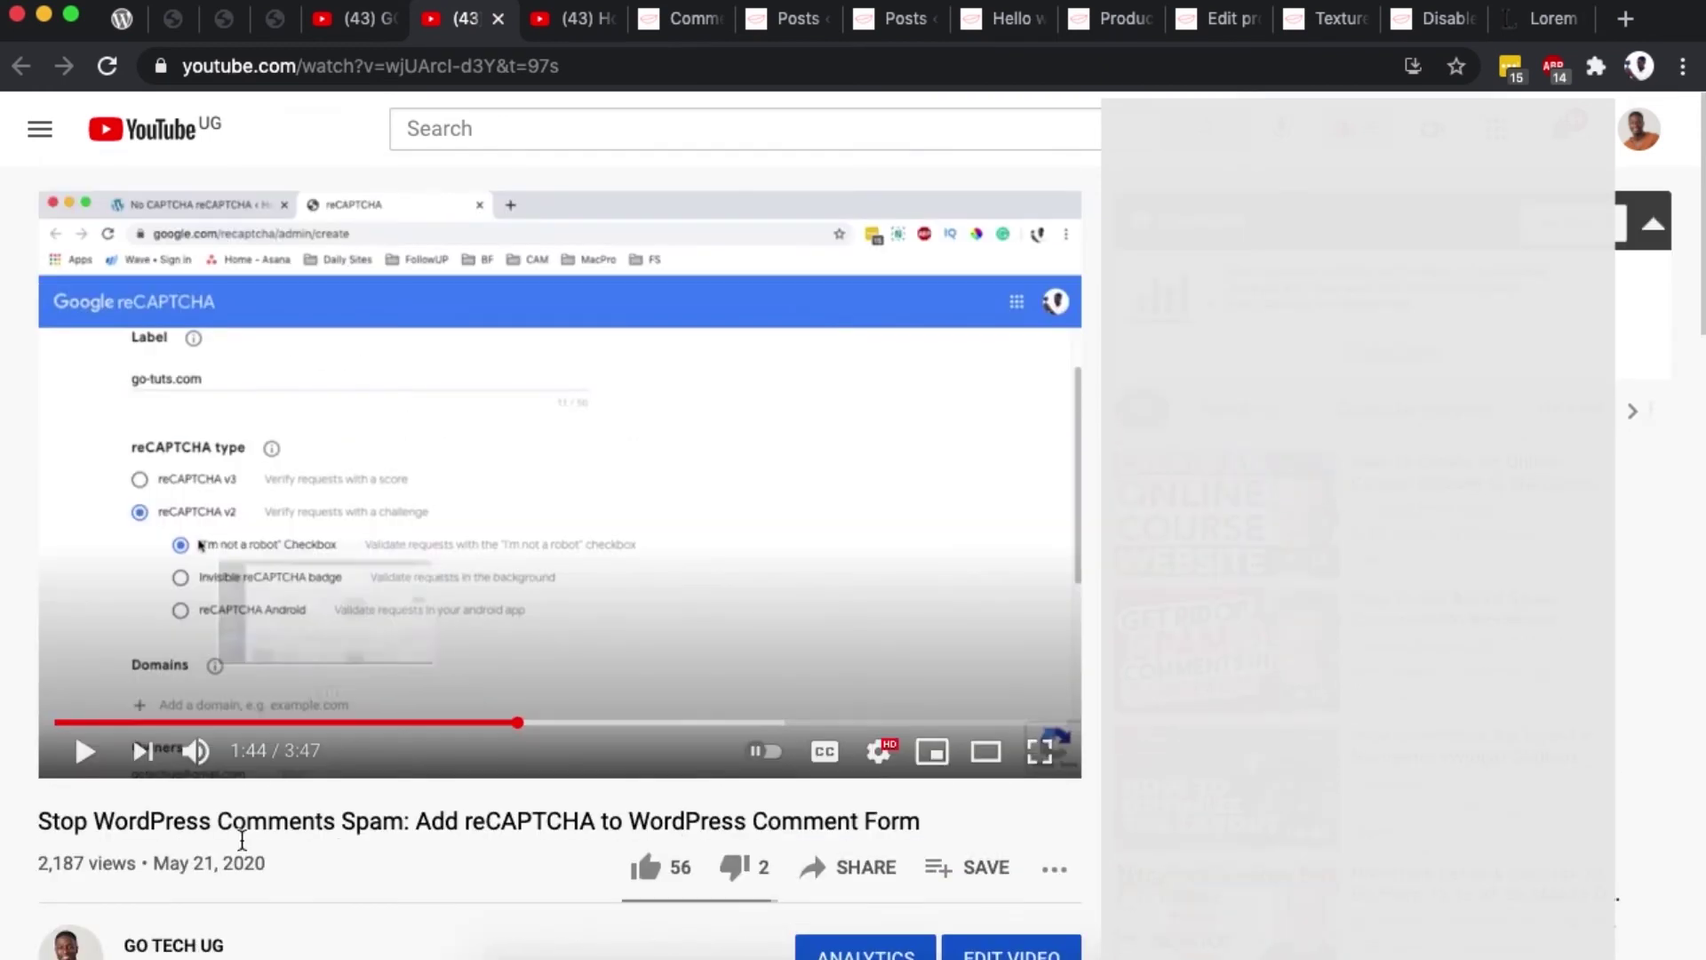
Open the Invisible reCAPTCHA setup video and highlight 'Invisible reCAPTCHA' in its title
left_click(558, 21)
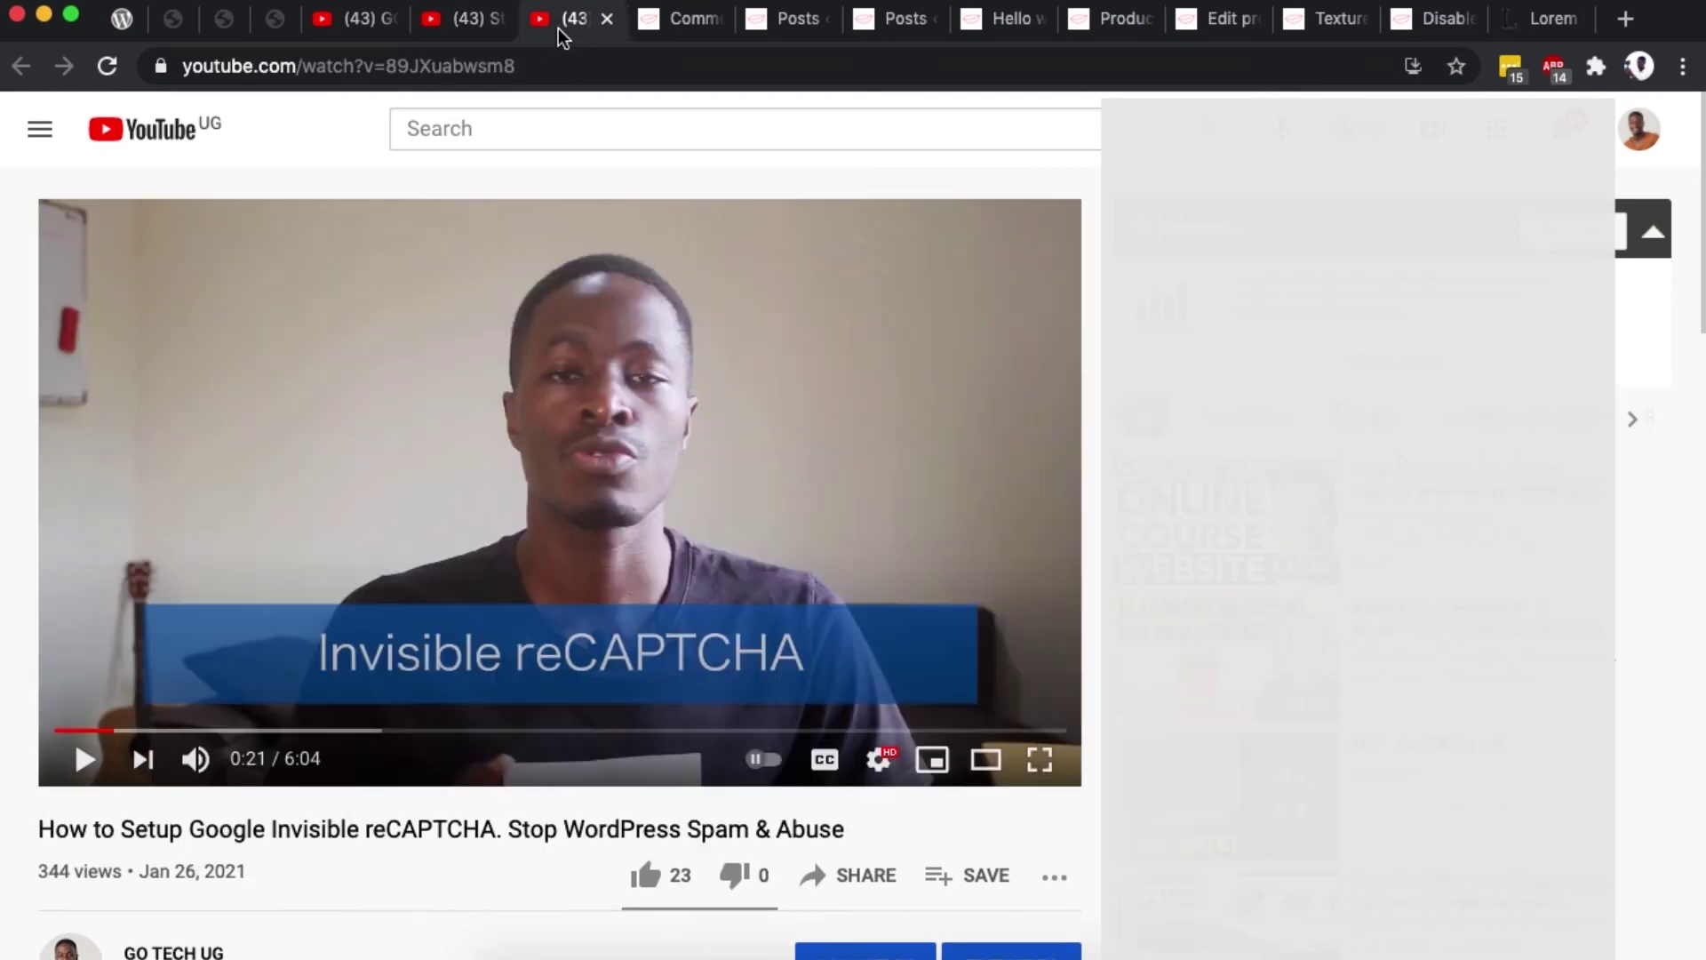
scroll(545, 515, "down", 3)
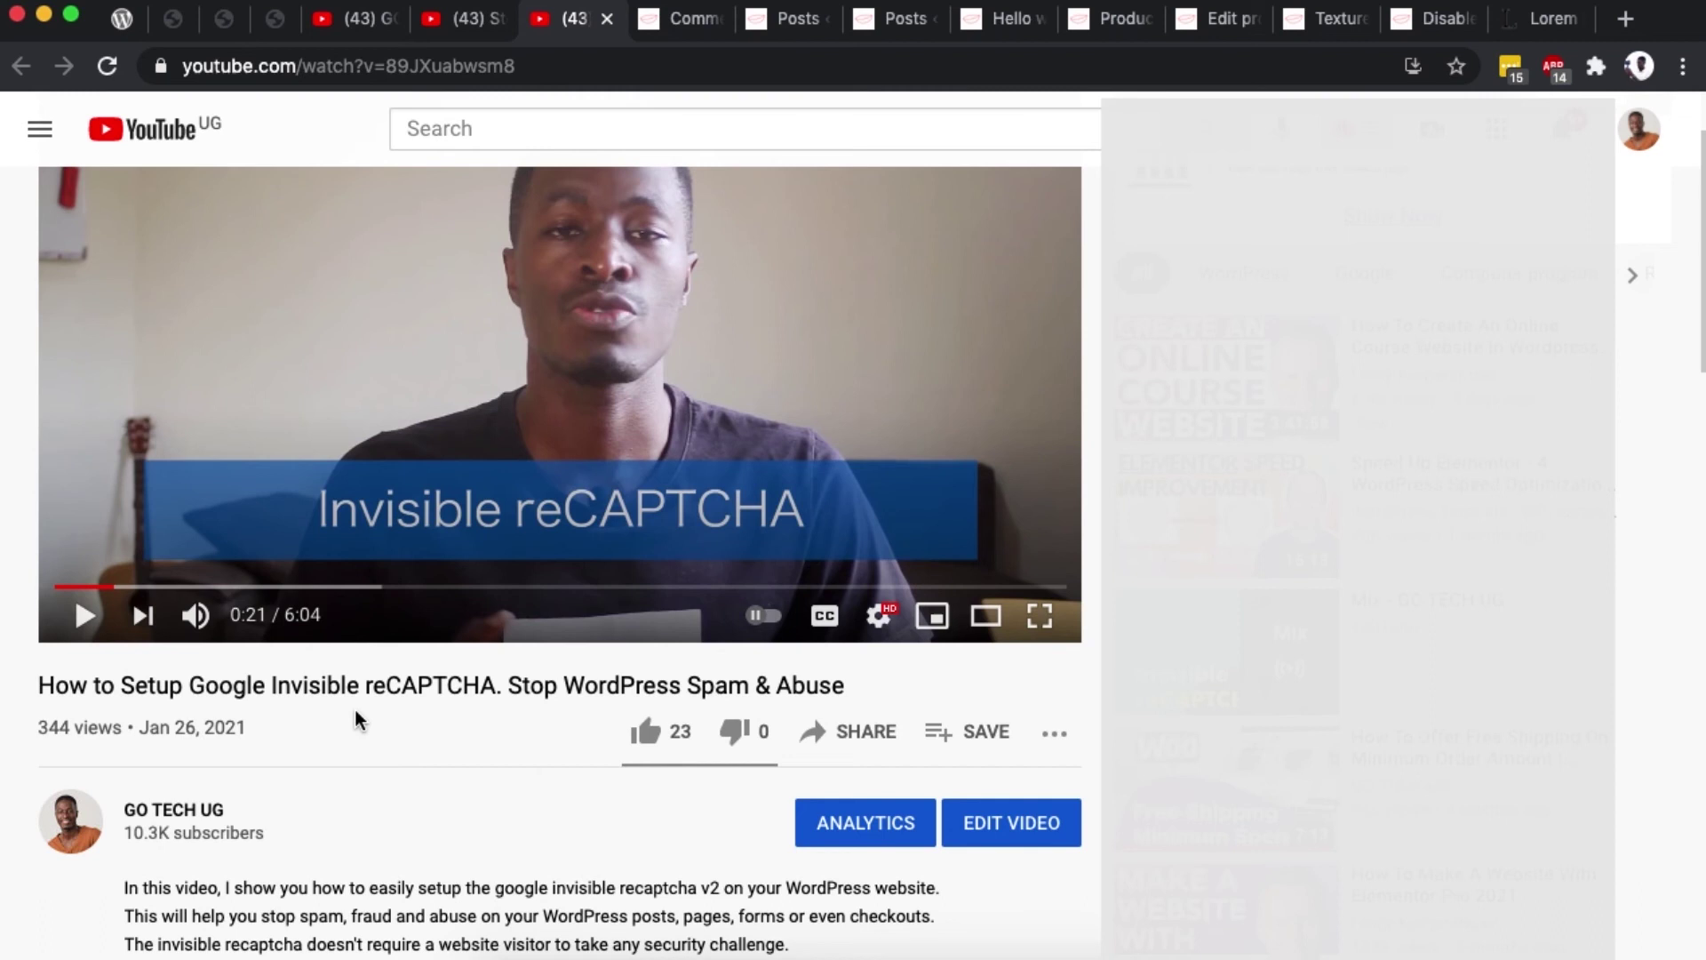
scroll(355, 720, "up", 2)
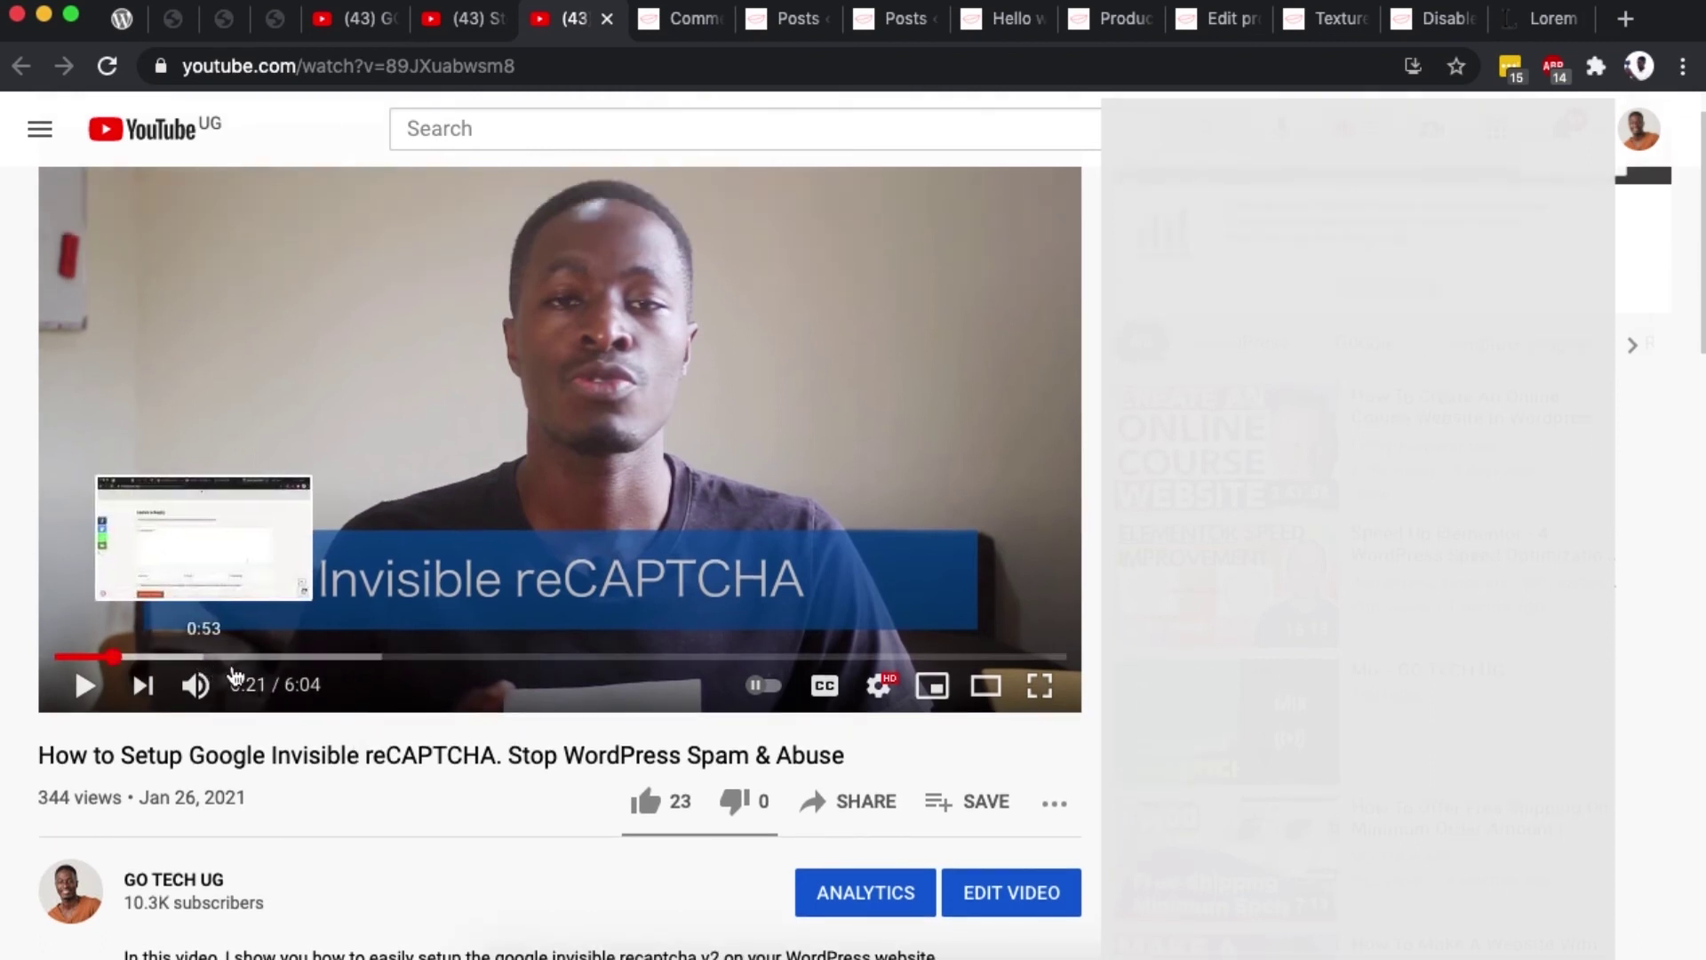
left_click_drag(271, 755, 496, 755)
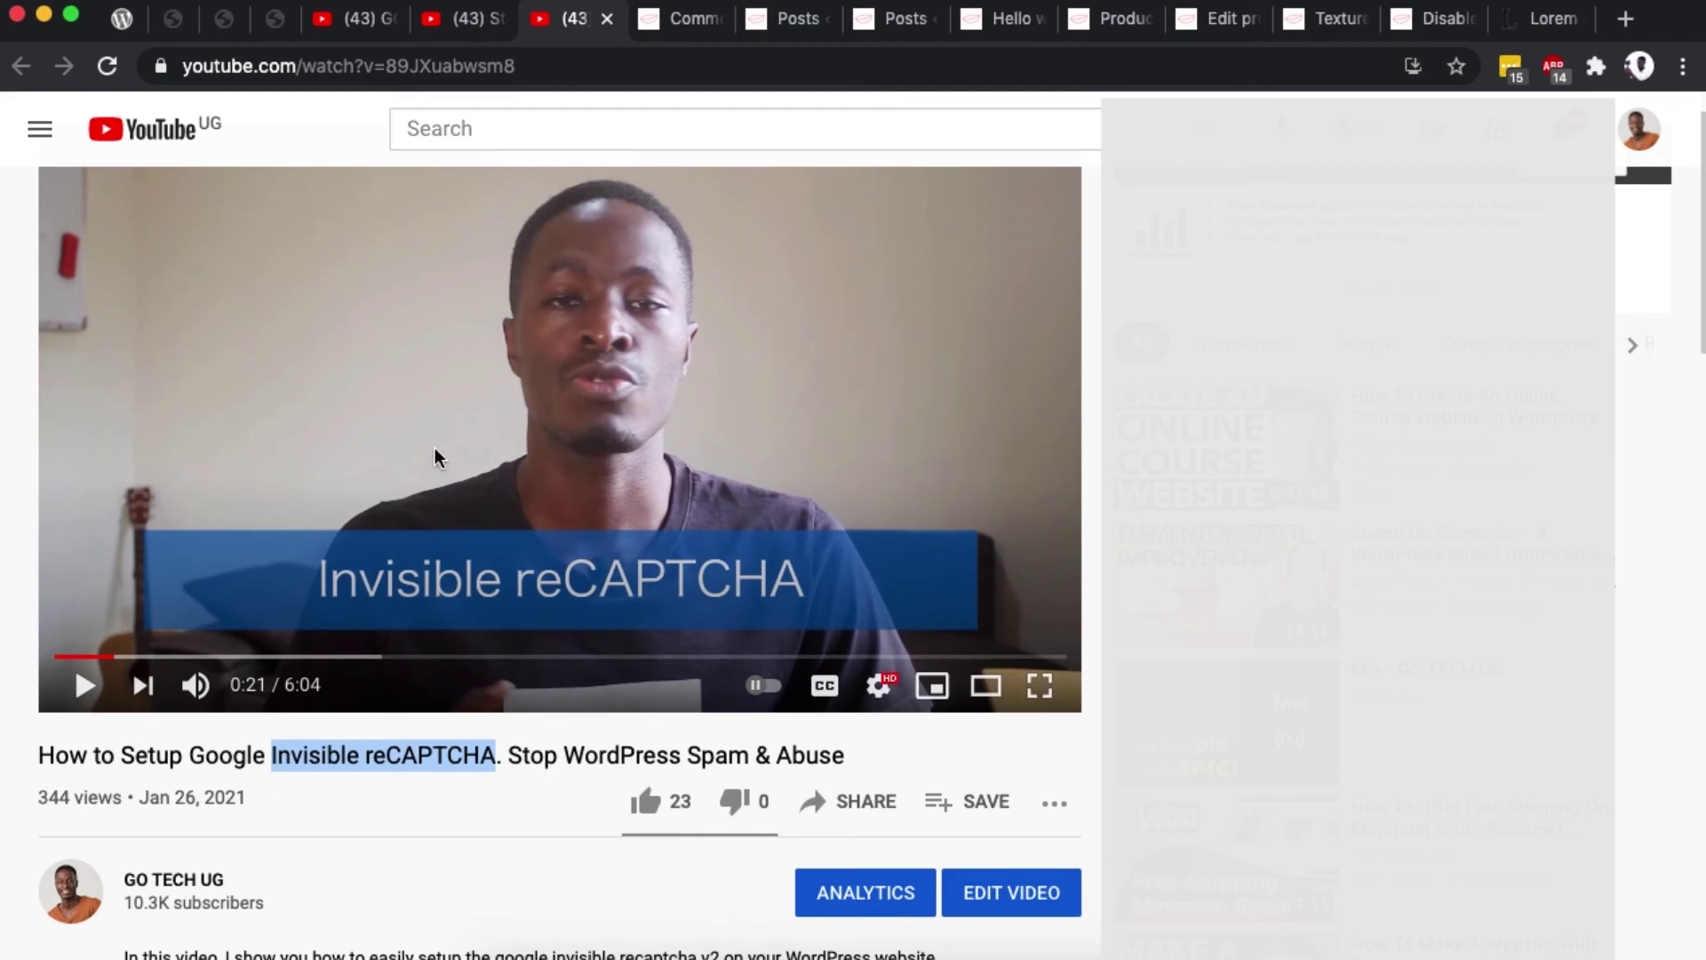
Load kwematravel.com in a new Safari tab and open the Hiking Mt. Rwenzori Day 5 post
left_click(607, 948)
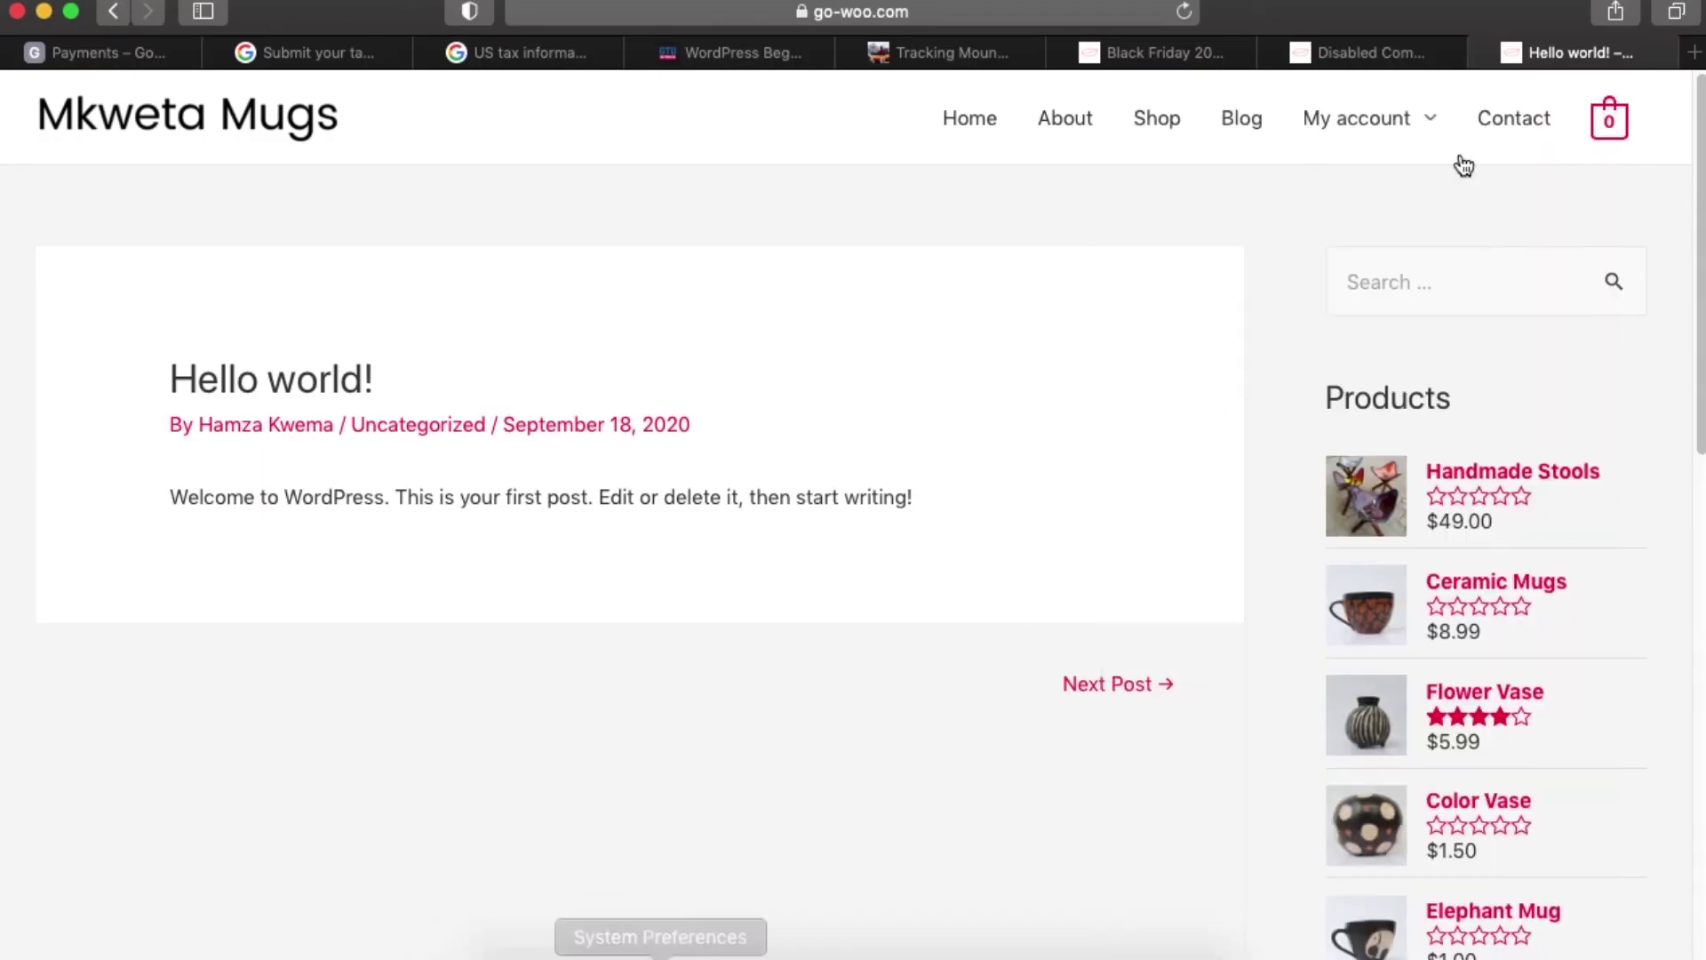
left_click(1692, 55)
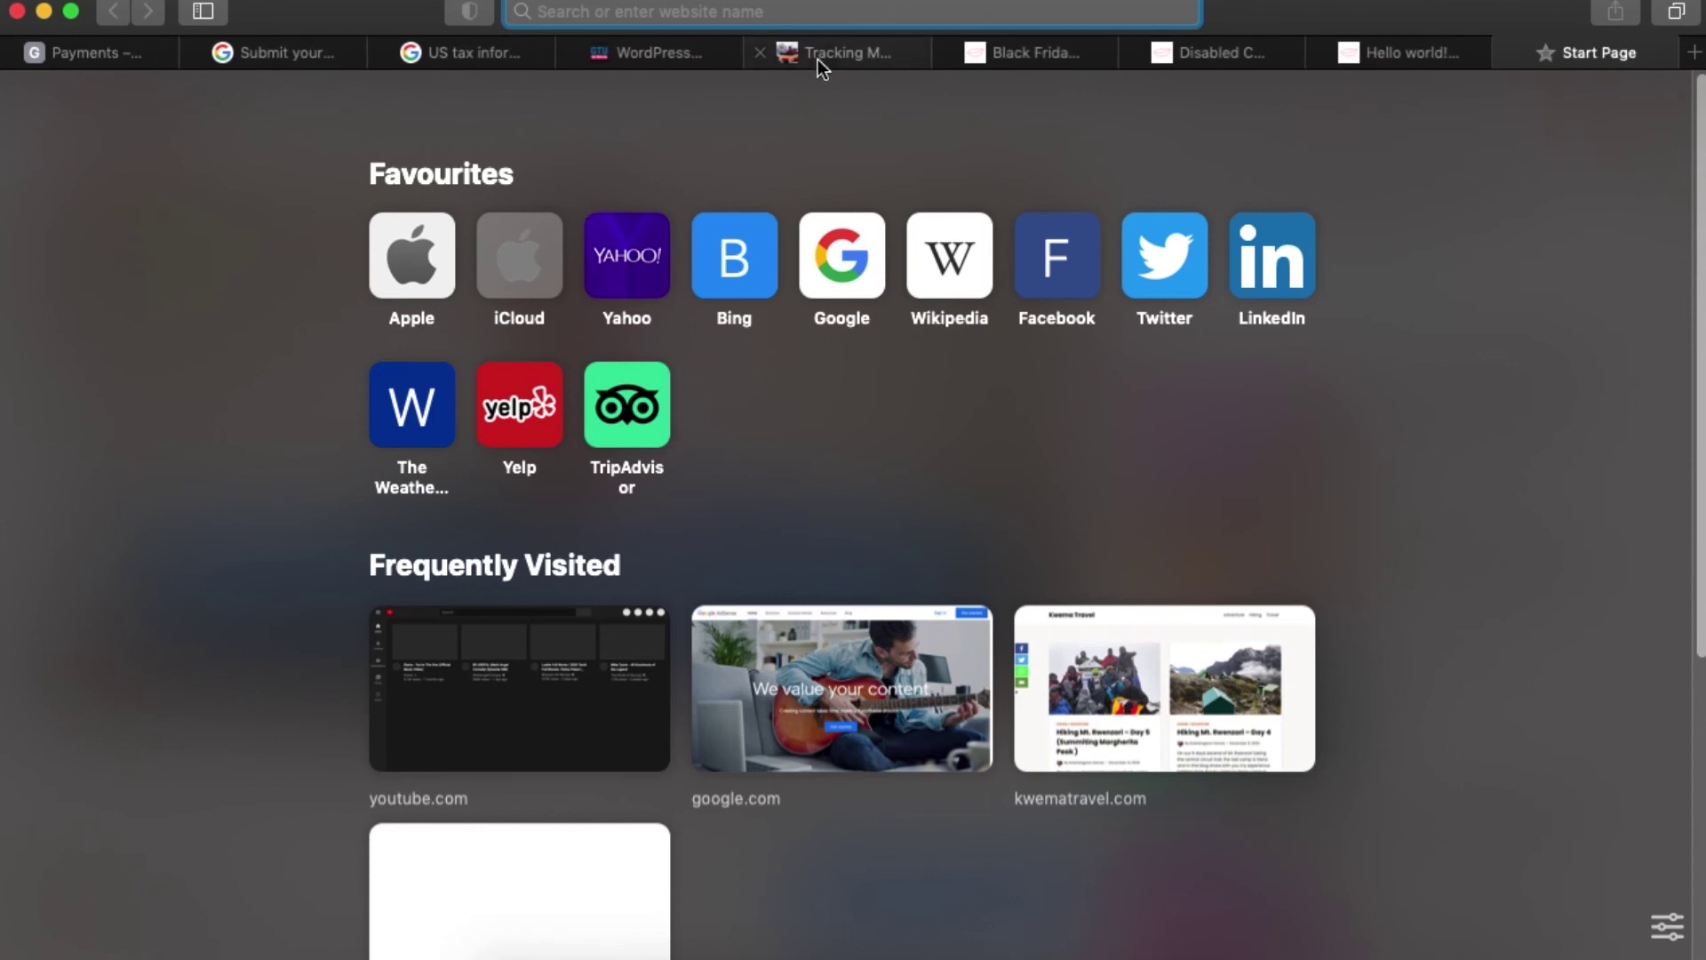
type("kwematravel.com")
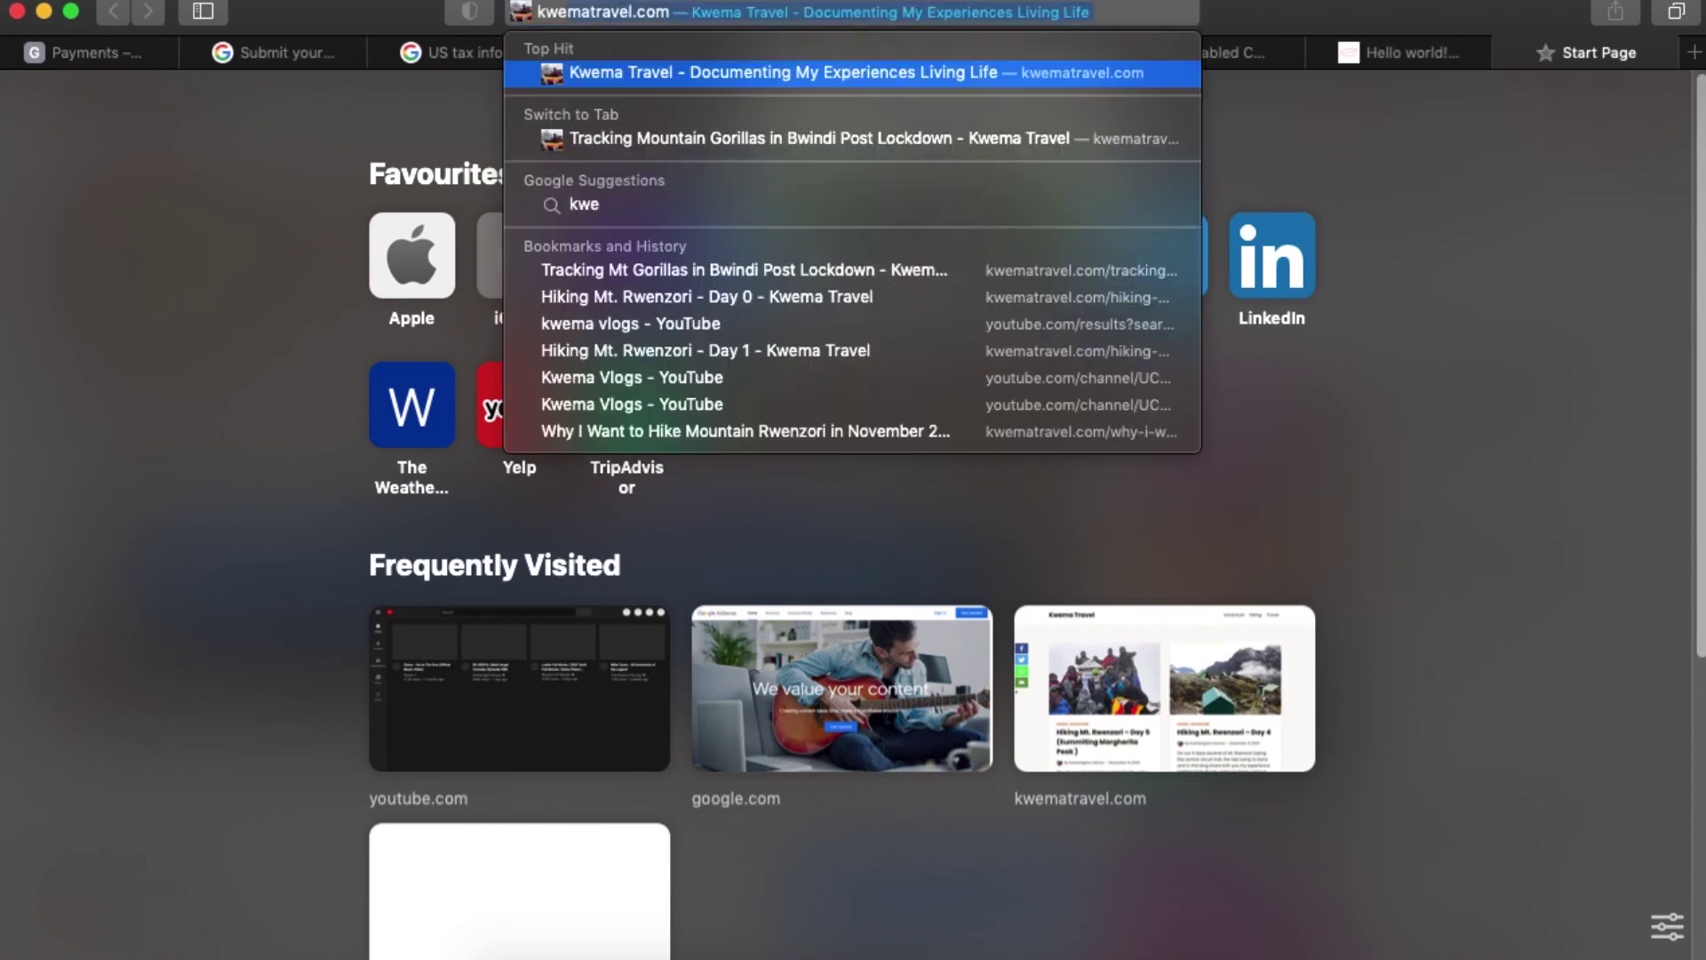
key("Return")
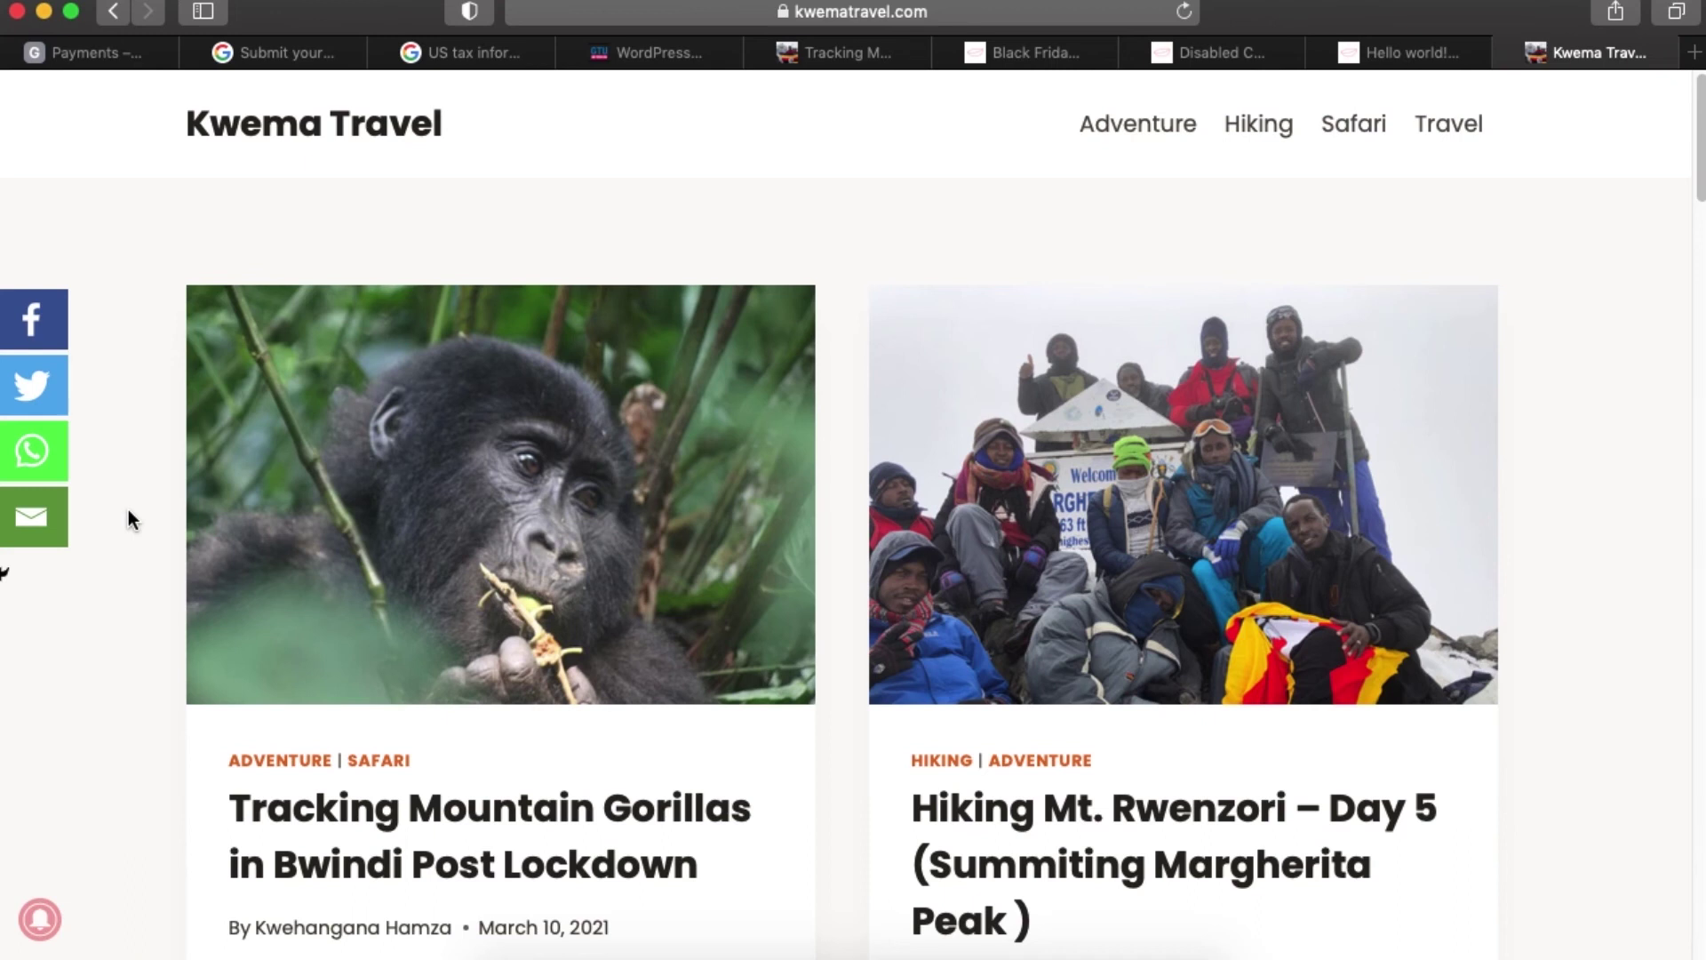
scroll(128, 509, "down", 5)
left_click(1149, 349)
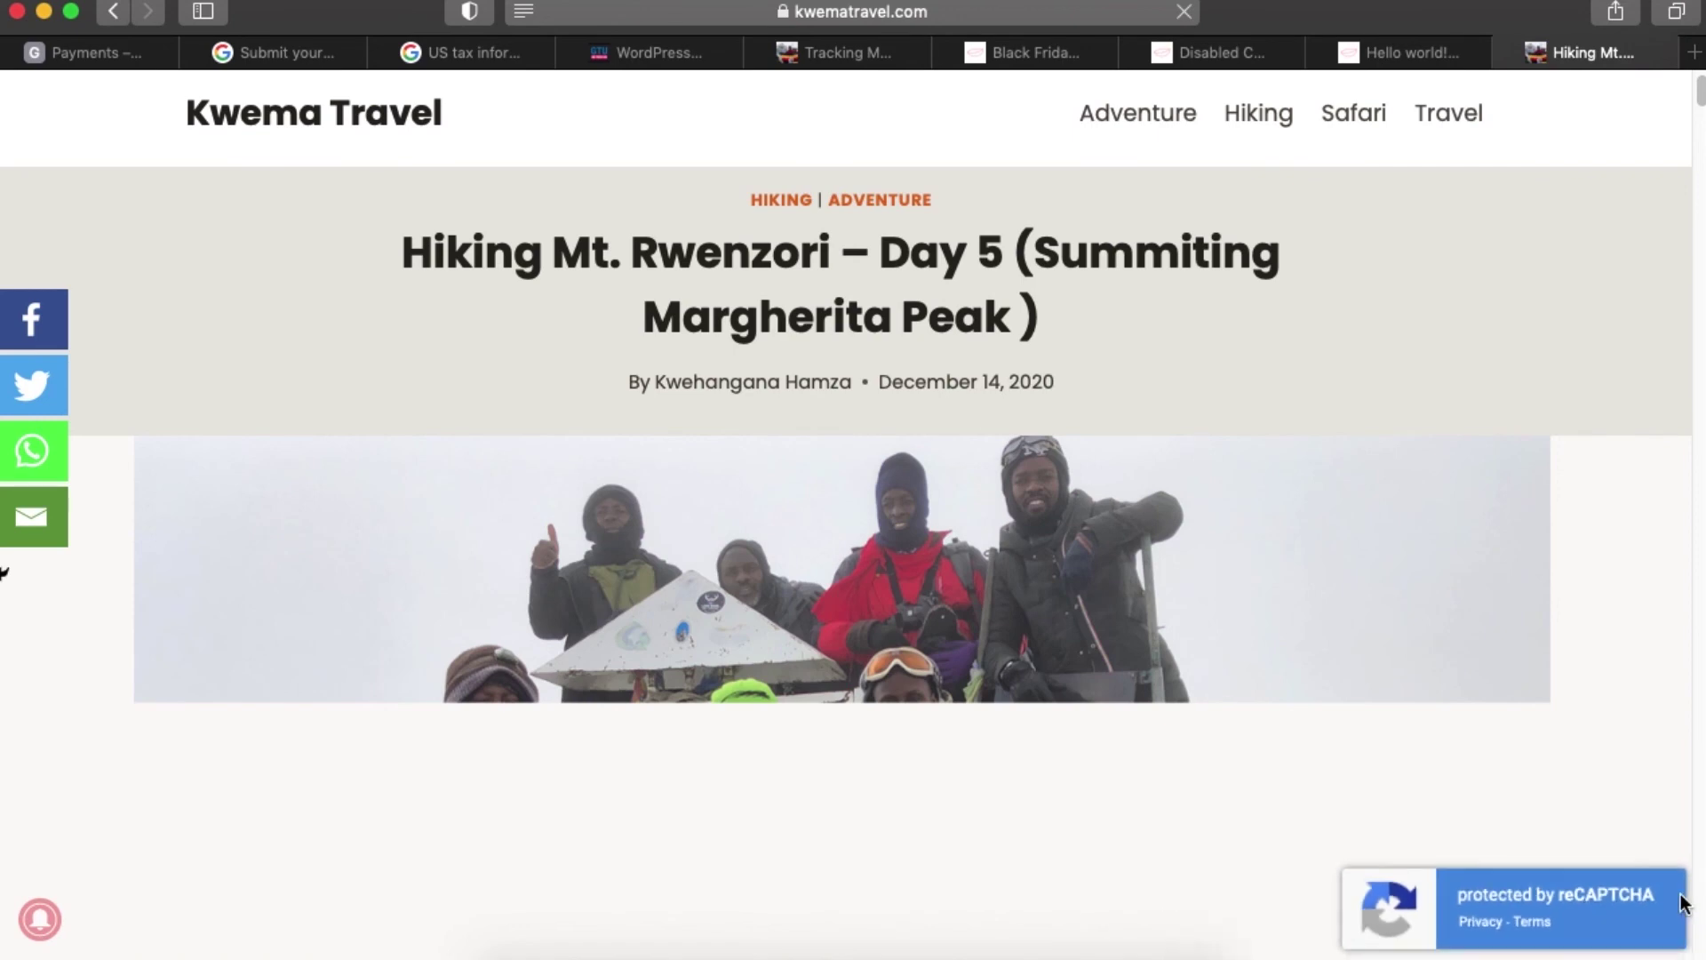
Scroll the post, then load kwematravel.com/wp-admin and return to the YouTube video
scroll(1466, 711, "down", 15)
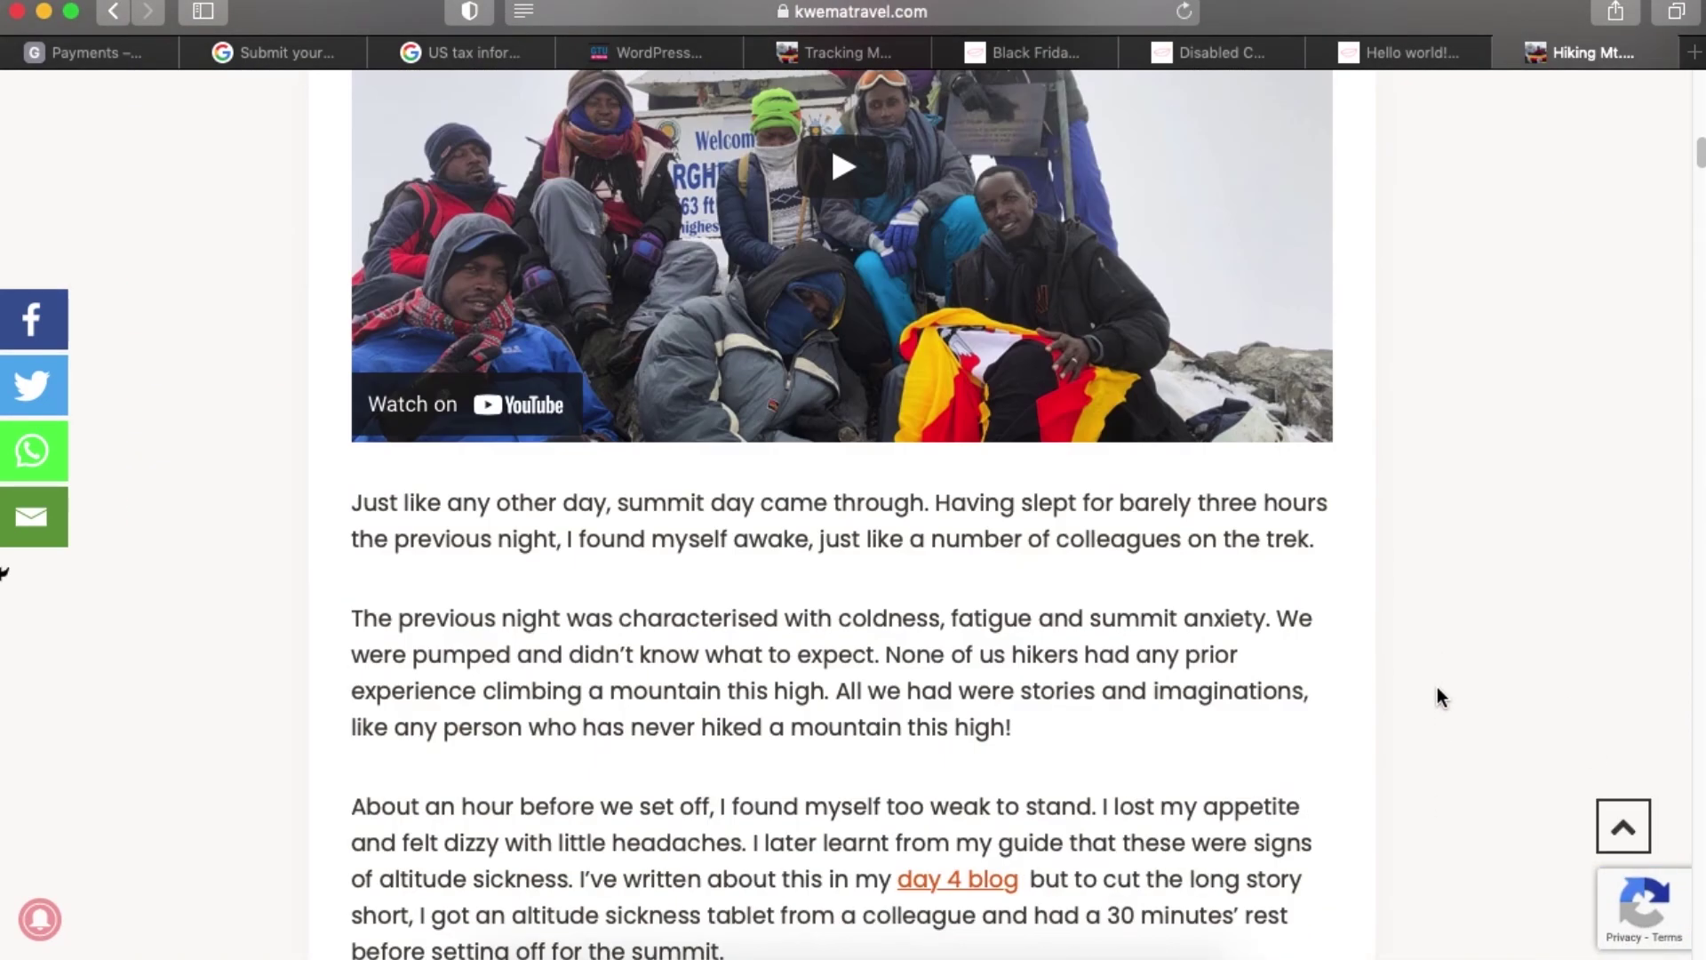
scroll(1438, 688, "down", 20)
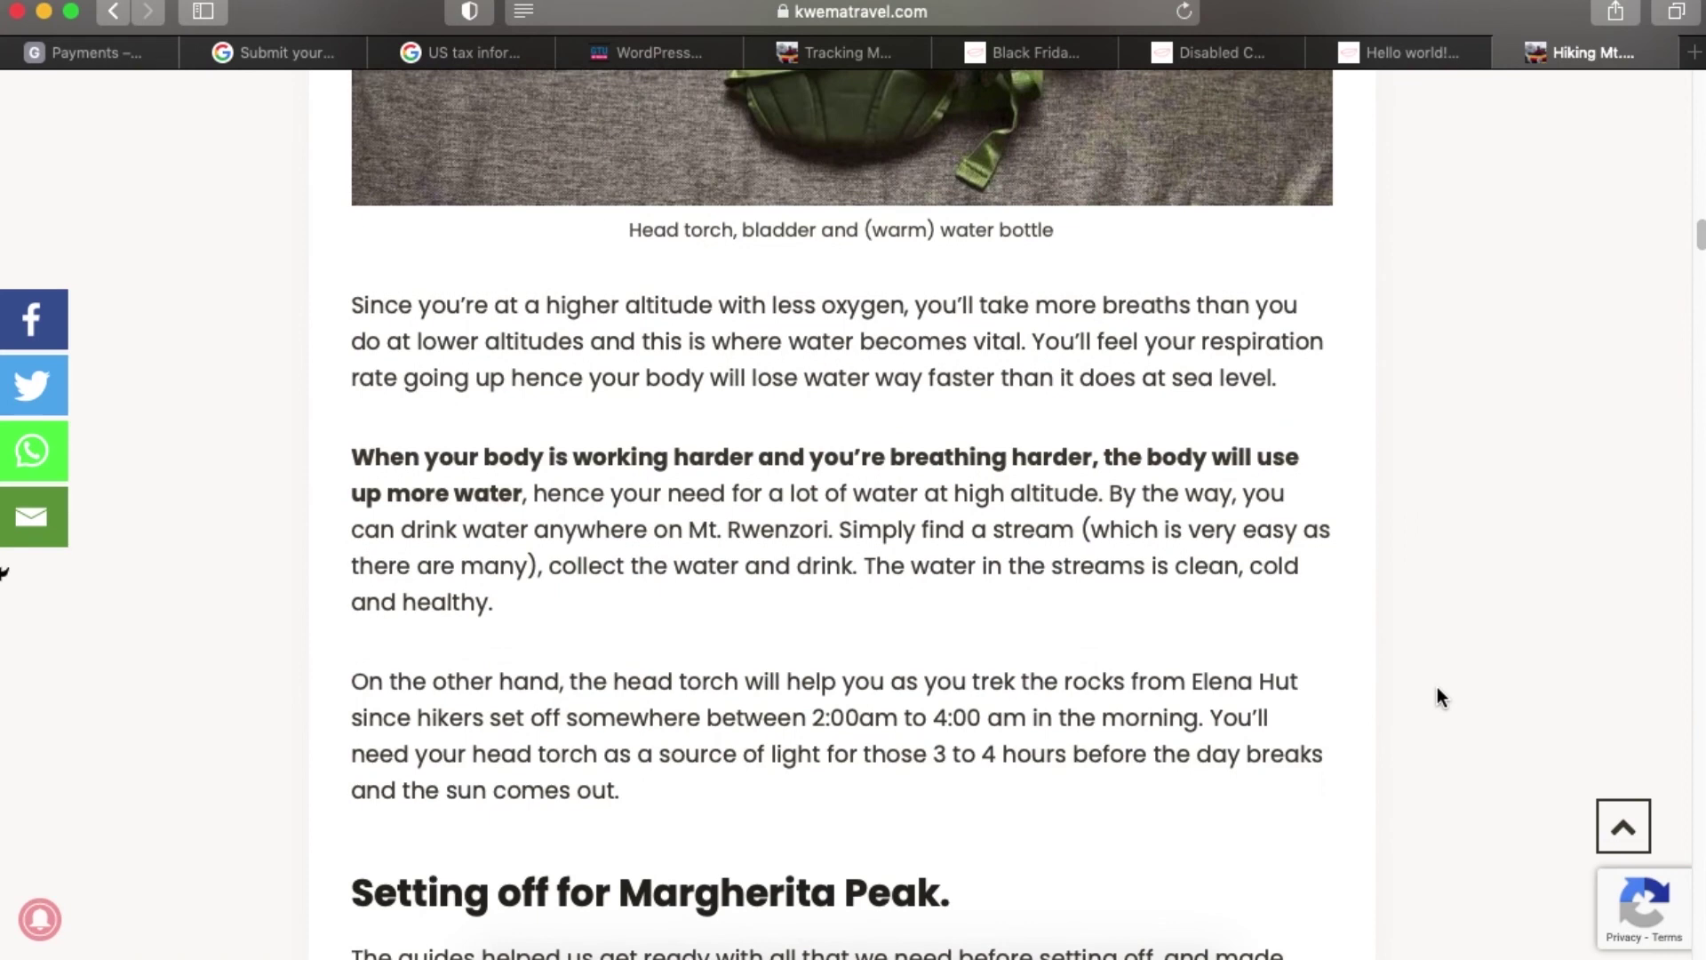
scroll(1439, 695, "down", 20)
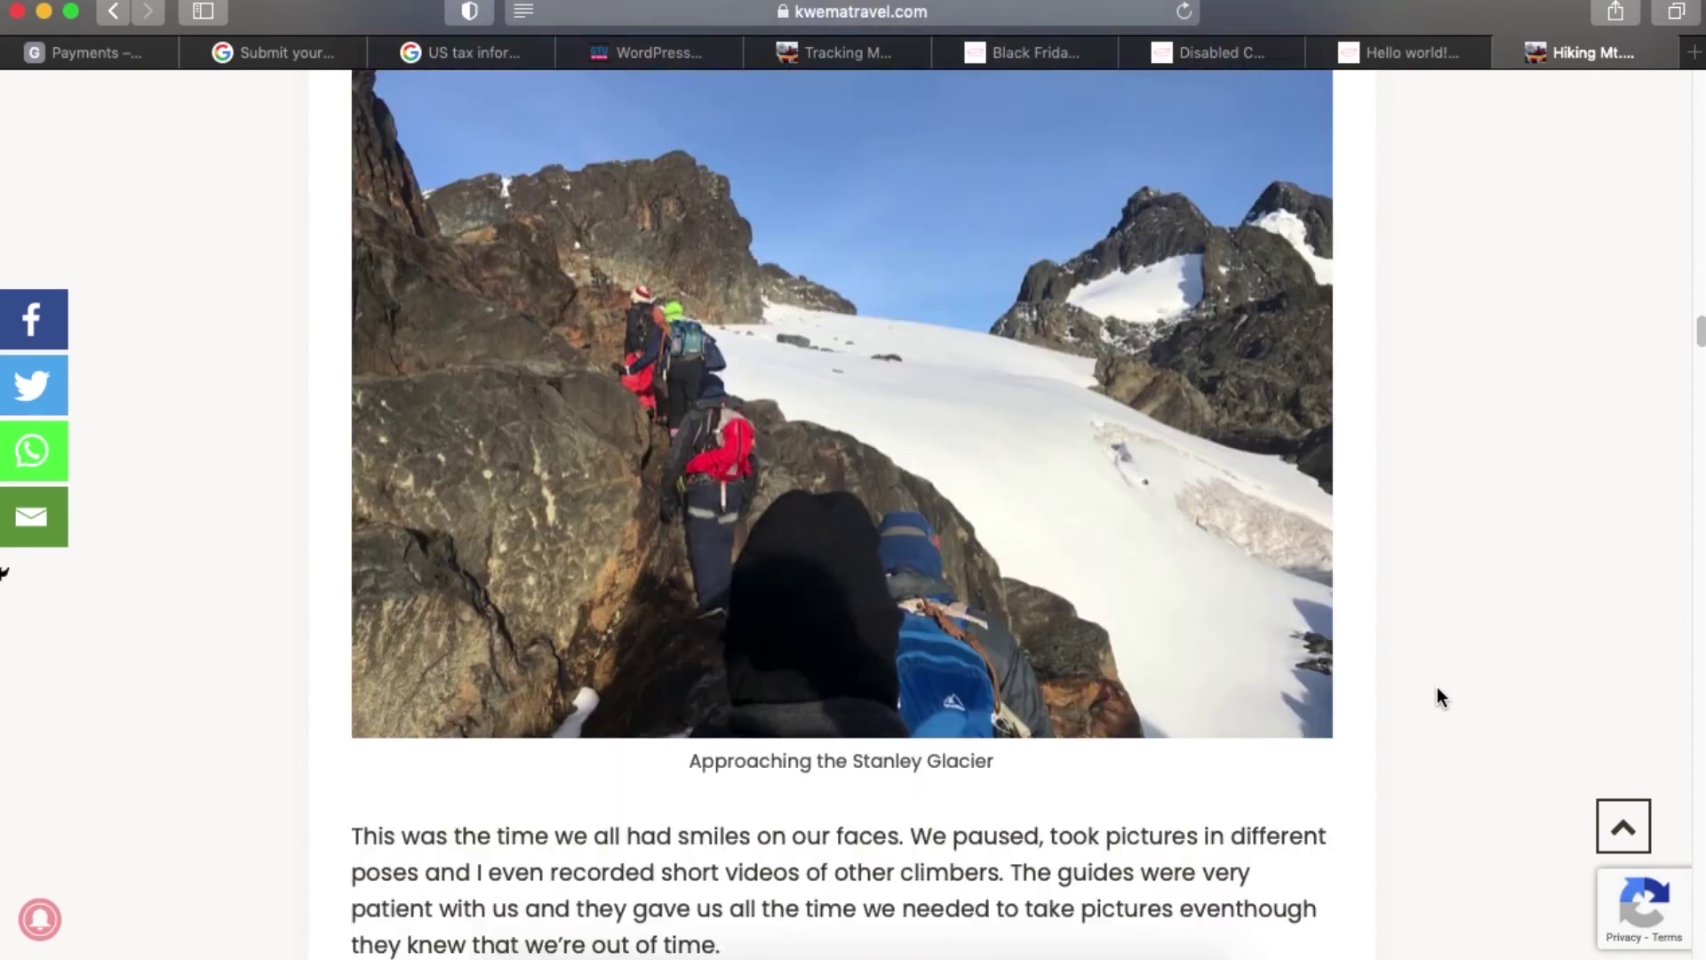
scroll(1440, 696, "down", 20)
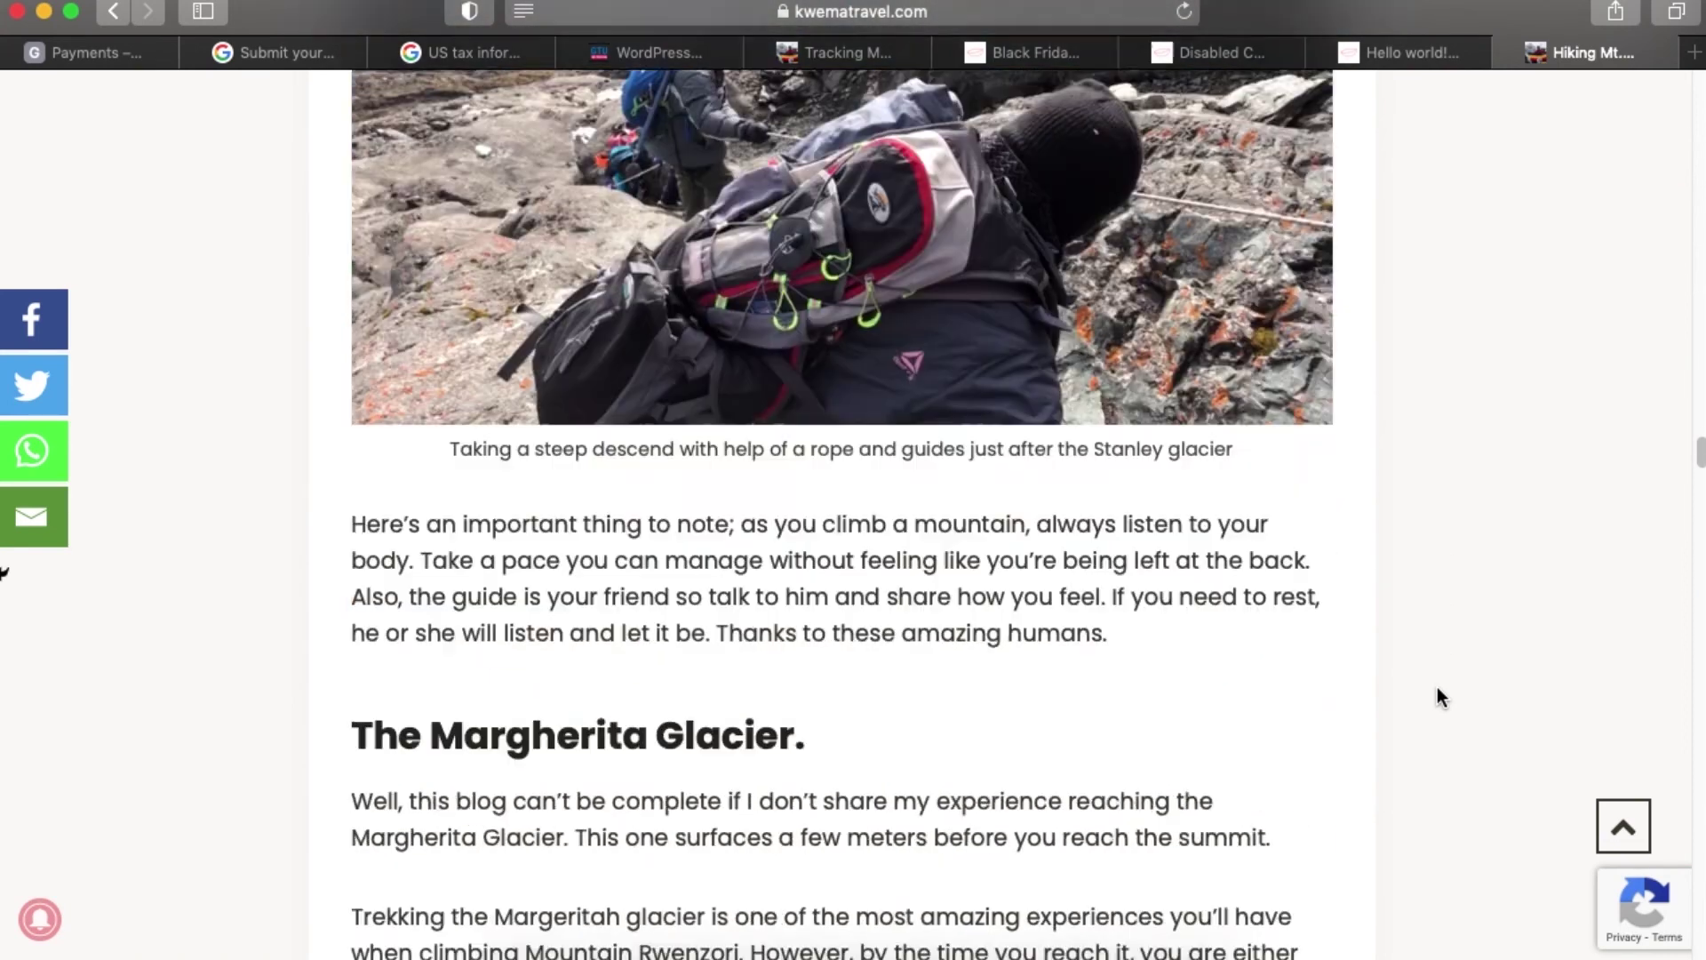
scroll(1440, 696, "down", 20)
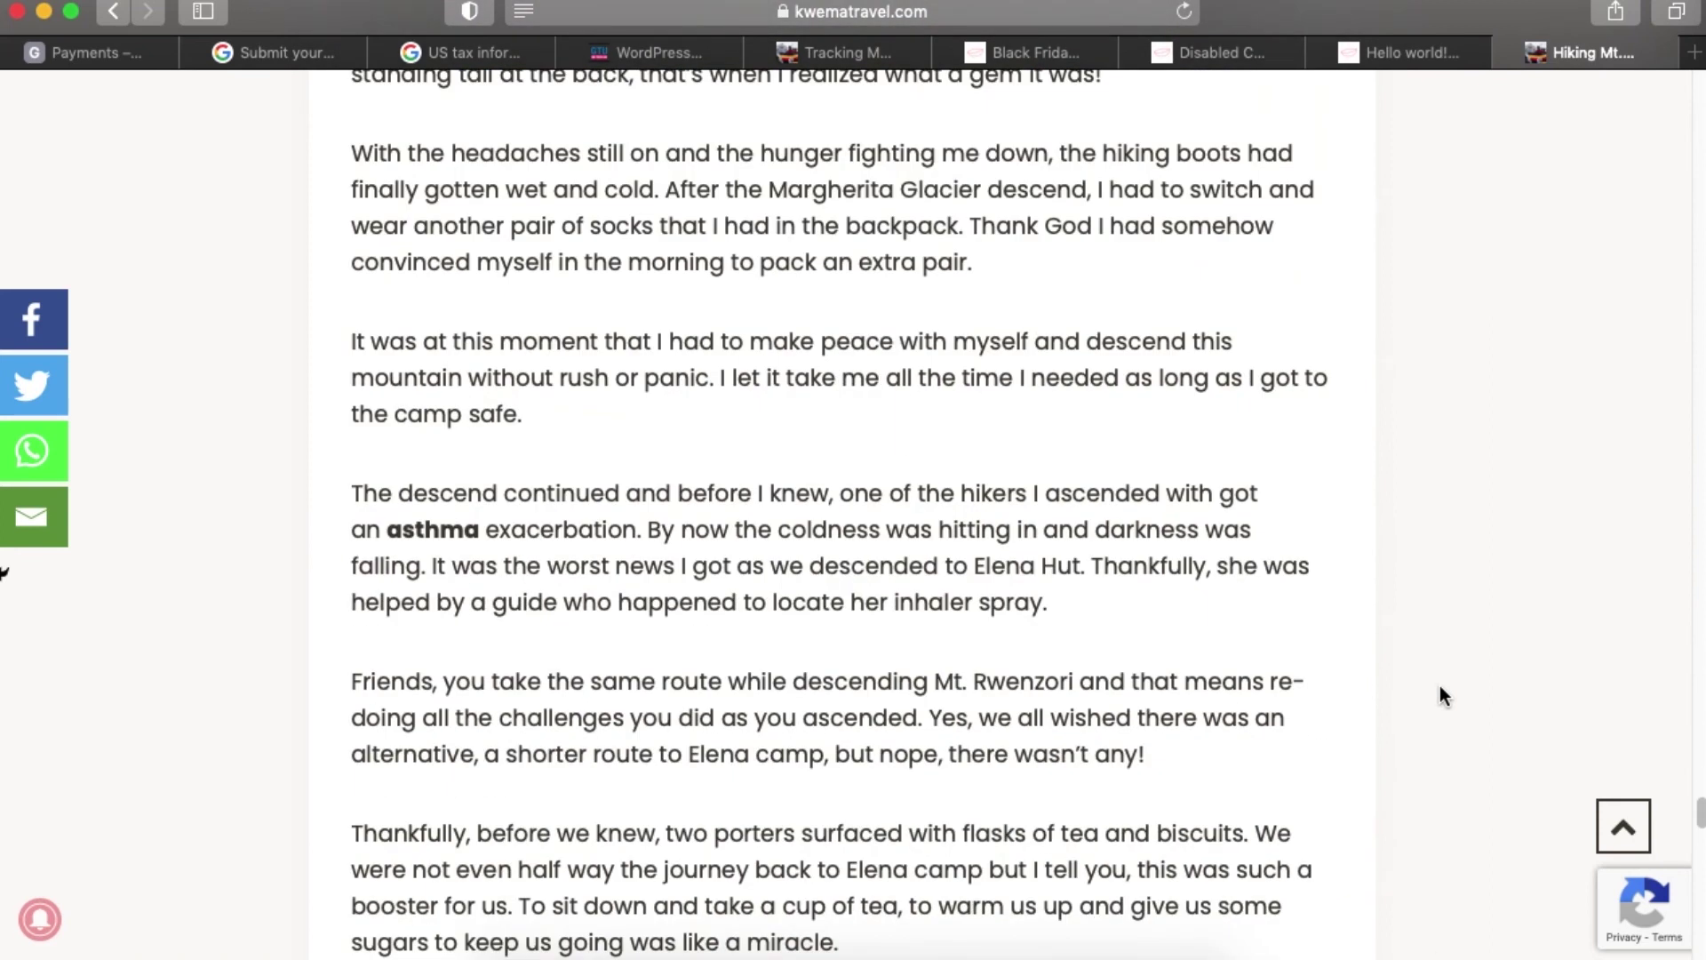
scroll(1441, 688, "down", 15)
left_click(966, 12)
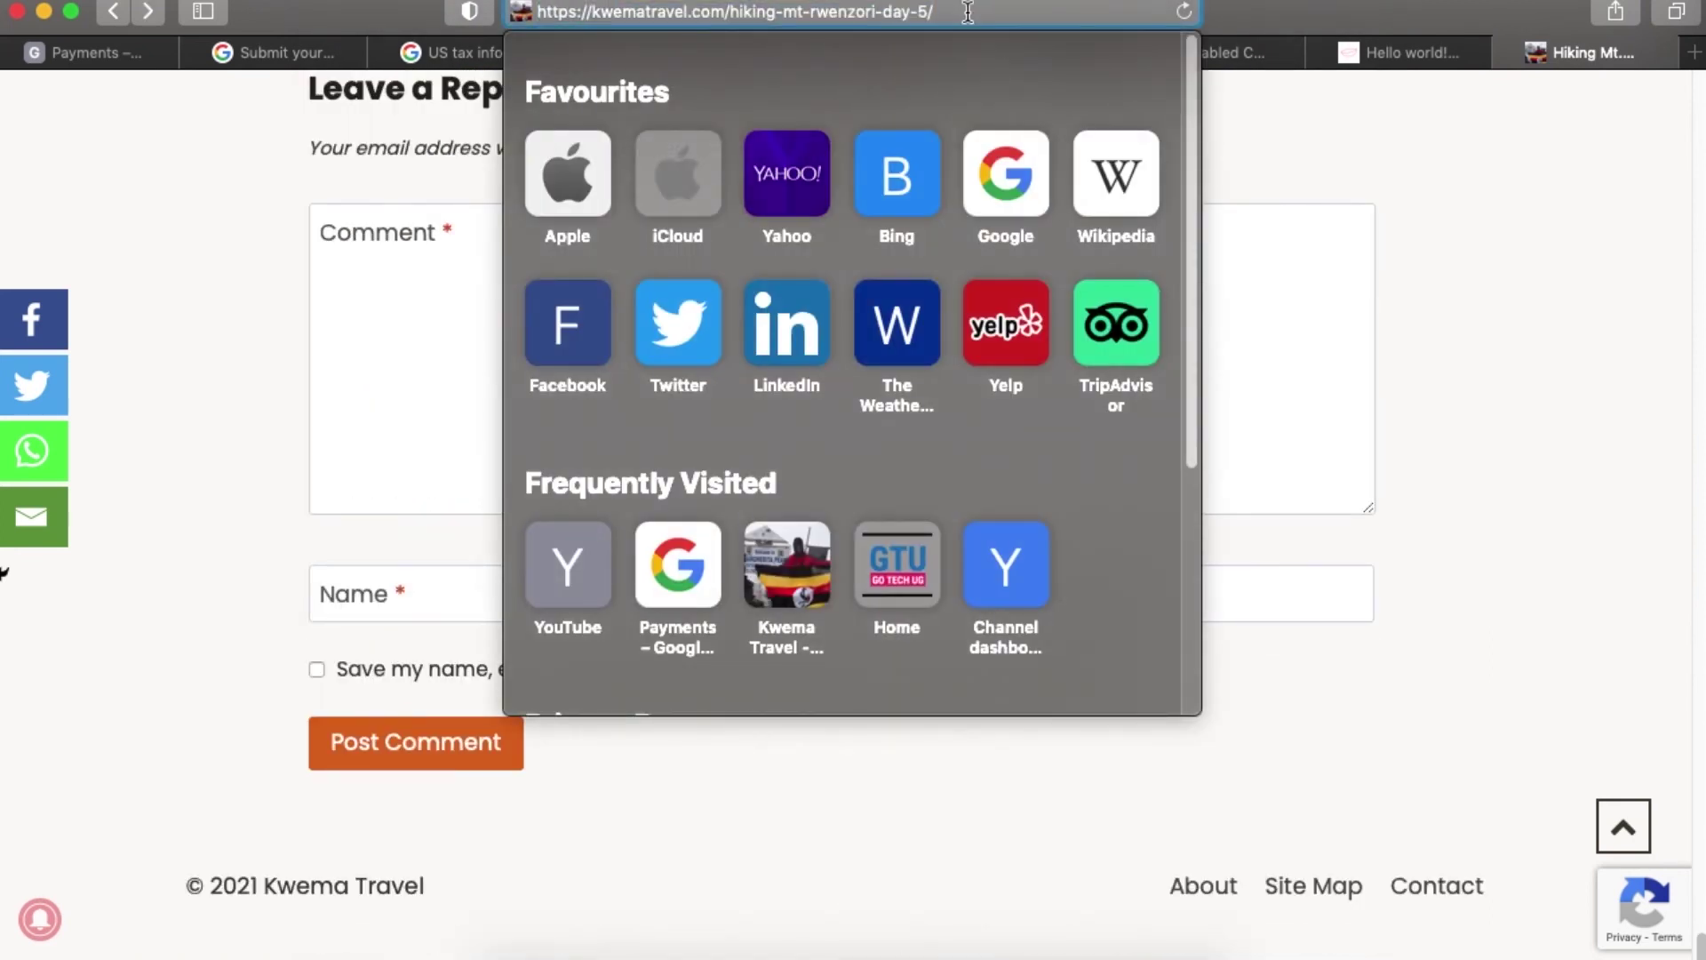
key("super+a")
type("kwematravel.com/wp")
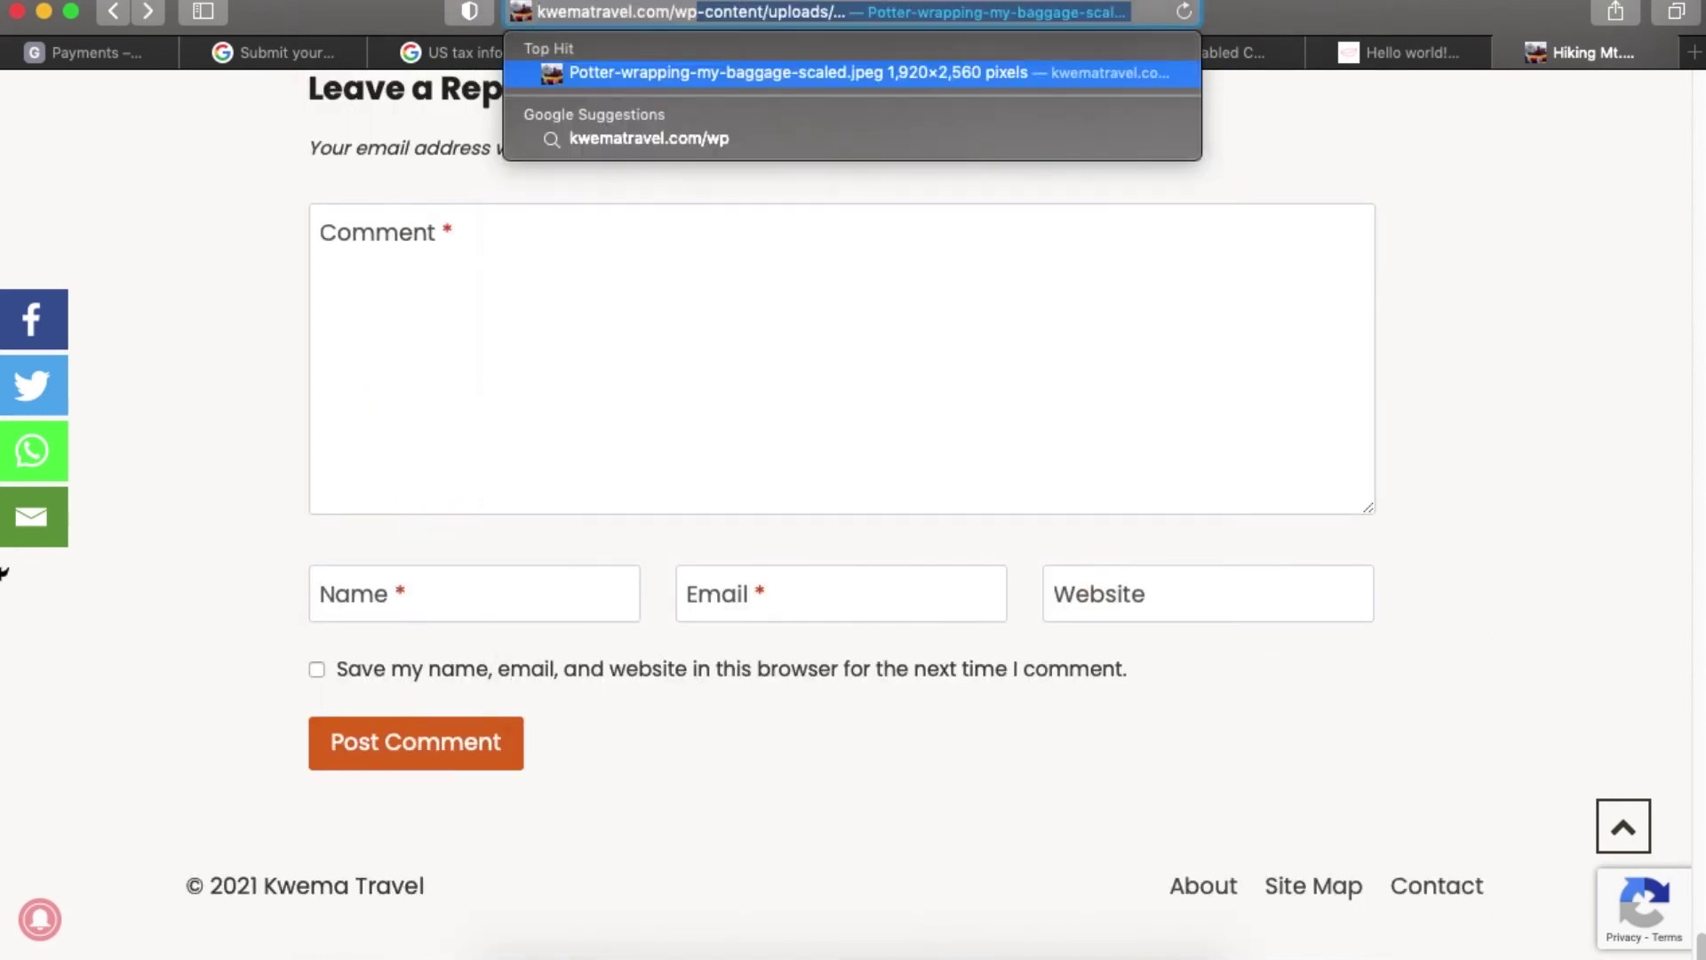
type("-ad,om")
key("BackSpace")
key("BackSpace")
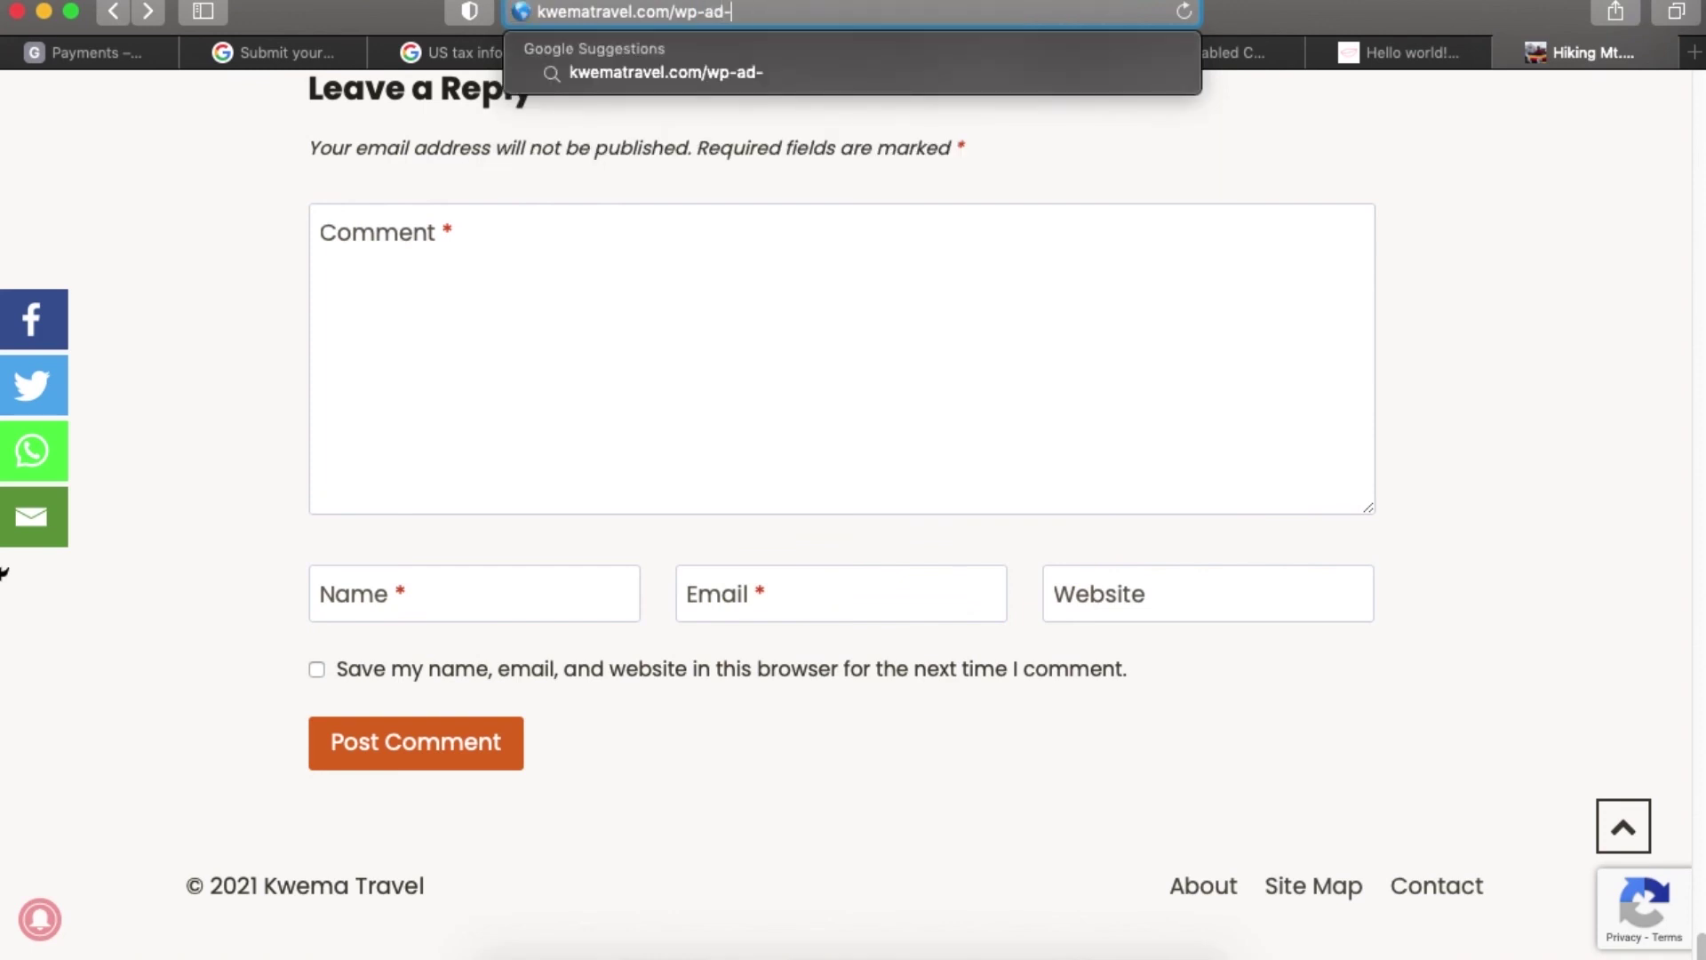
type("min")
key("Return")
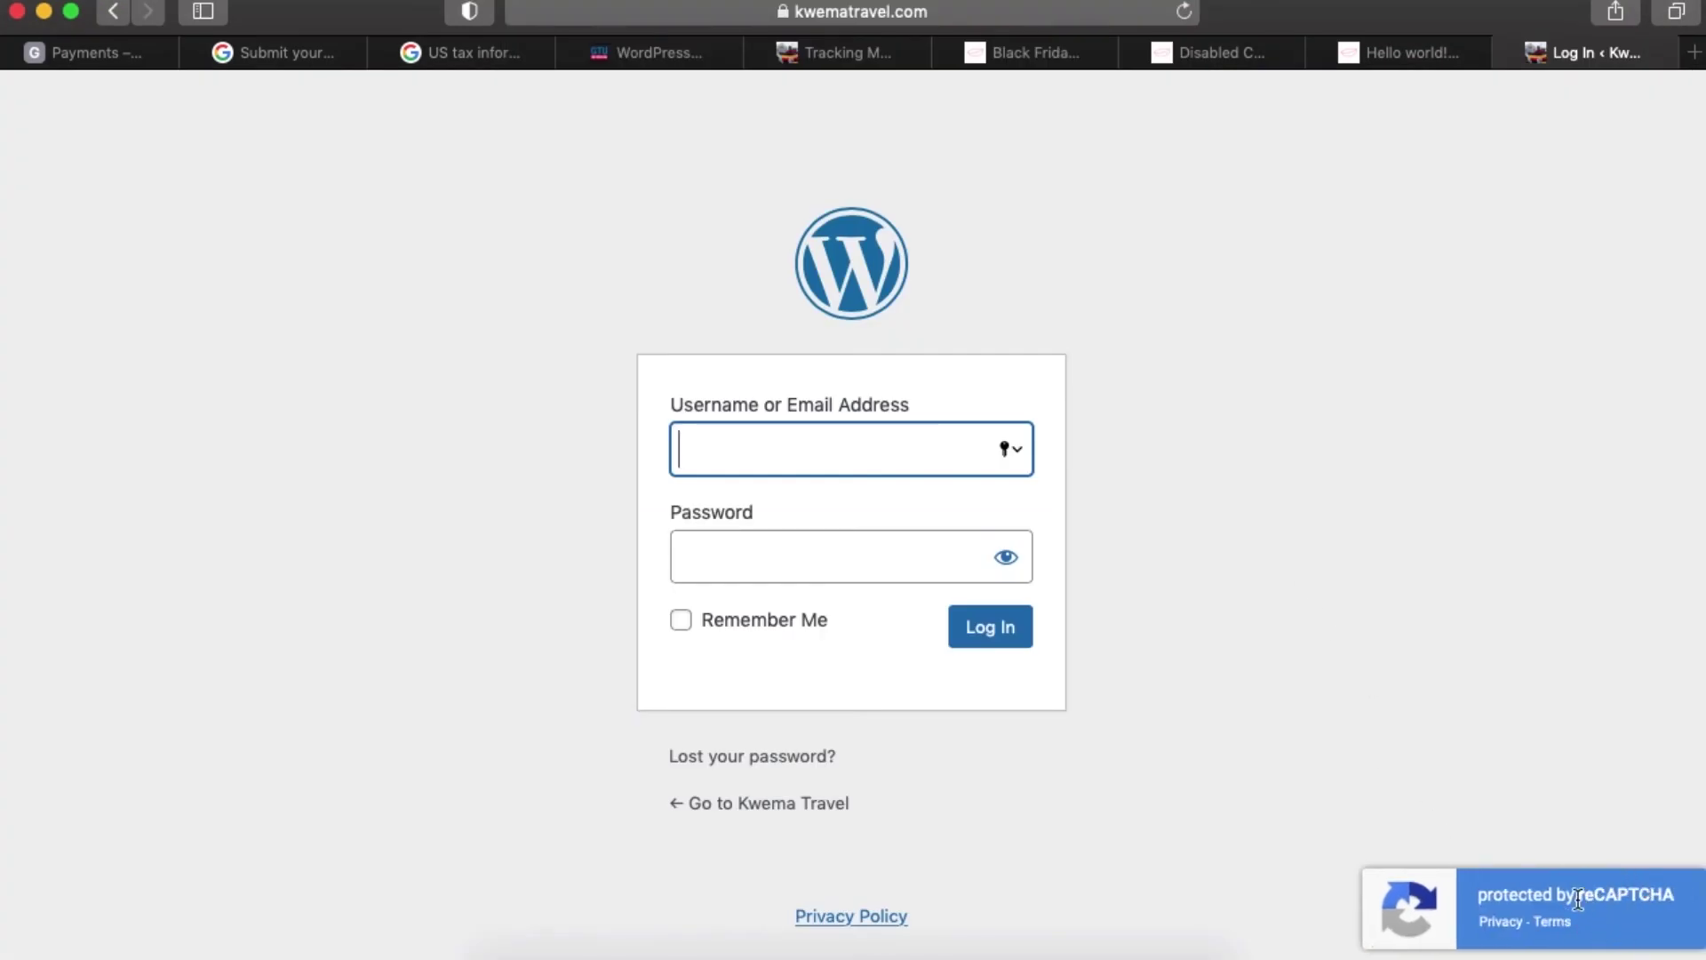
left_click(876, 943)
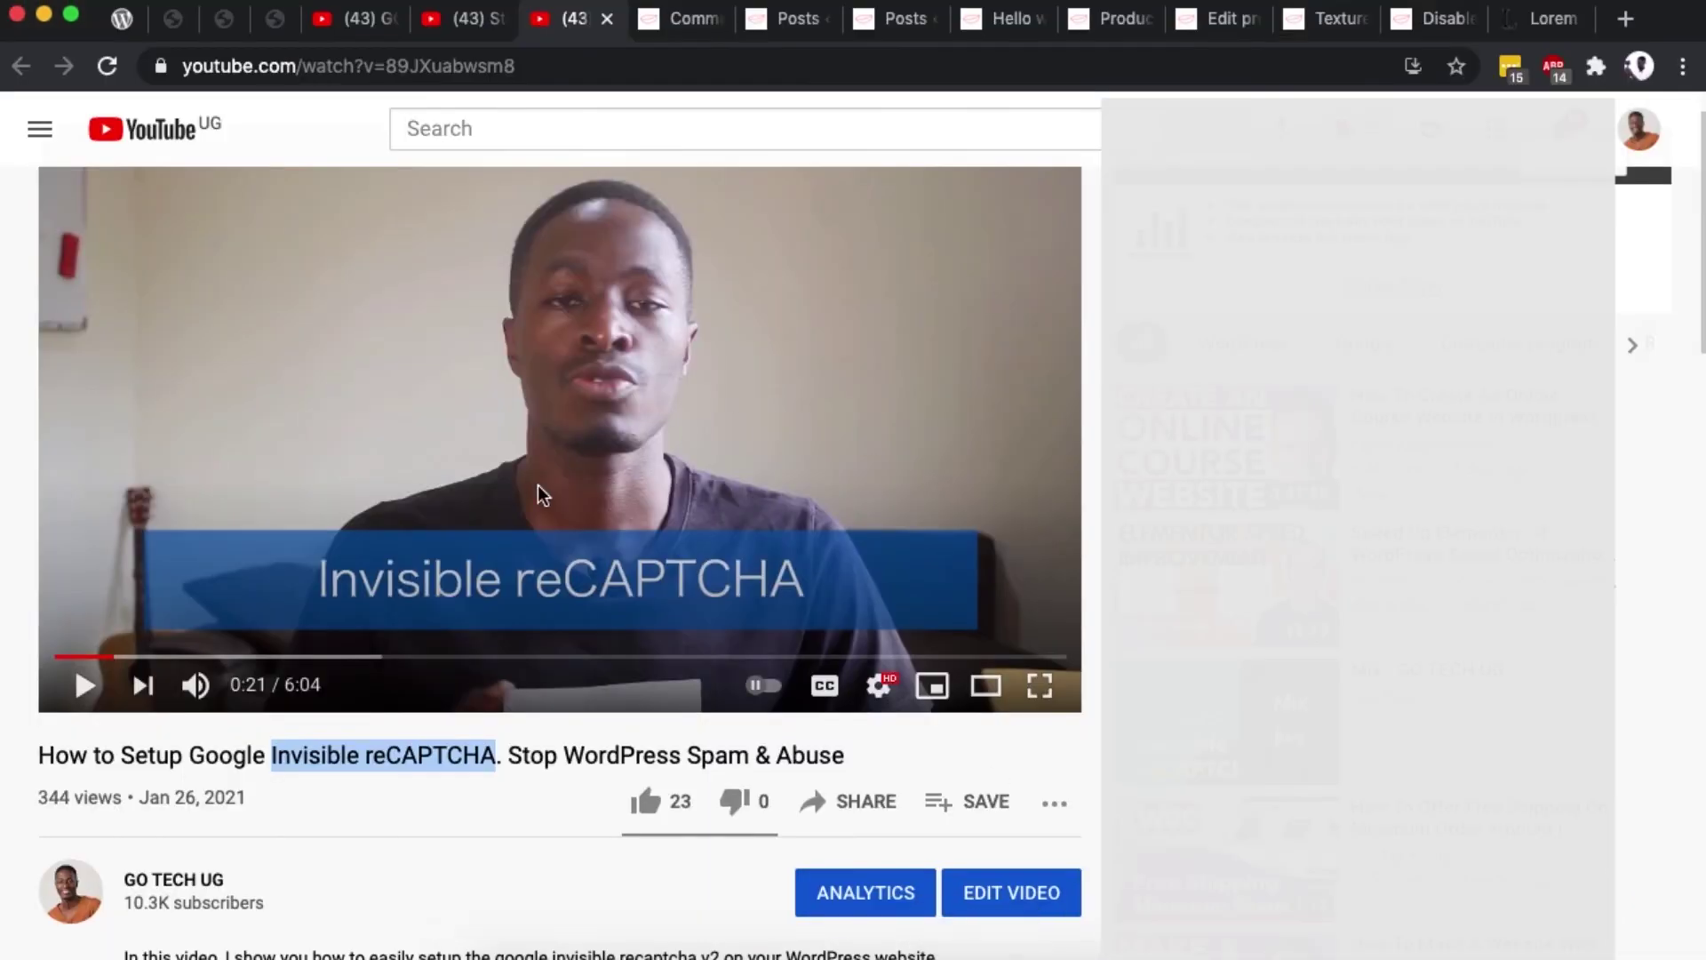
Clear the highlighted title text on the Invisible reCAPTCHA video
left_click(363, 741)
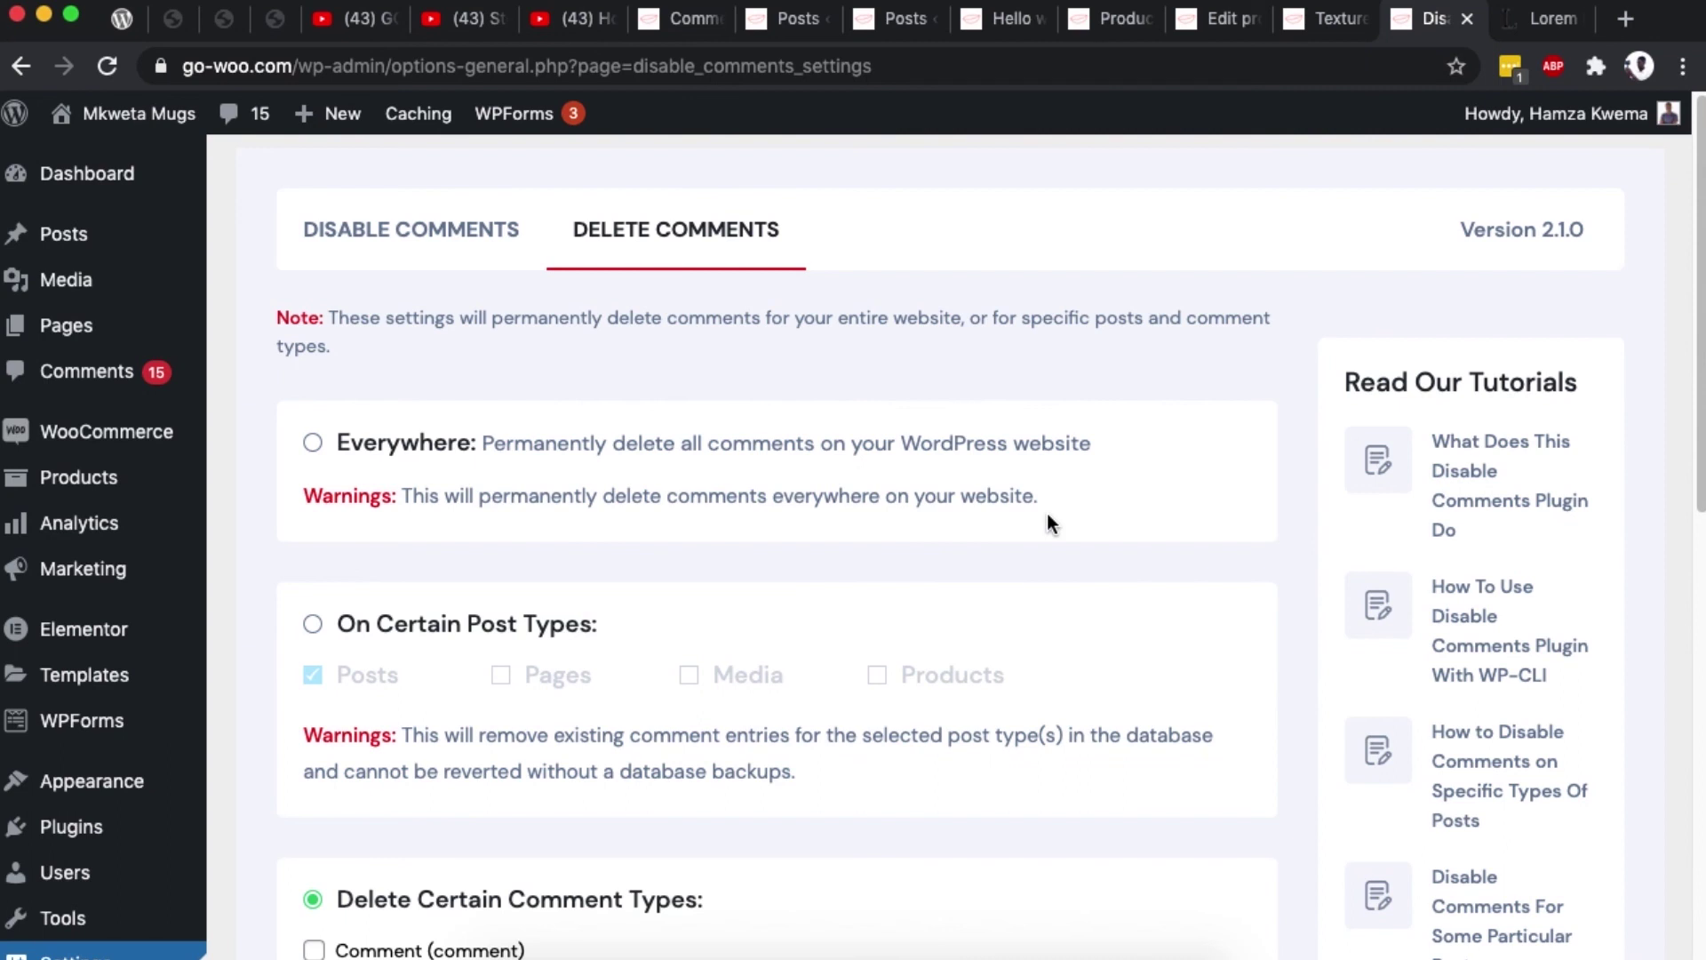
scroll(1022, 522, "down", 2)
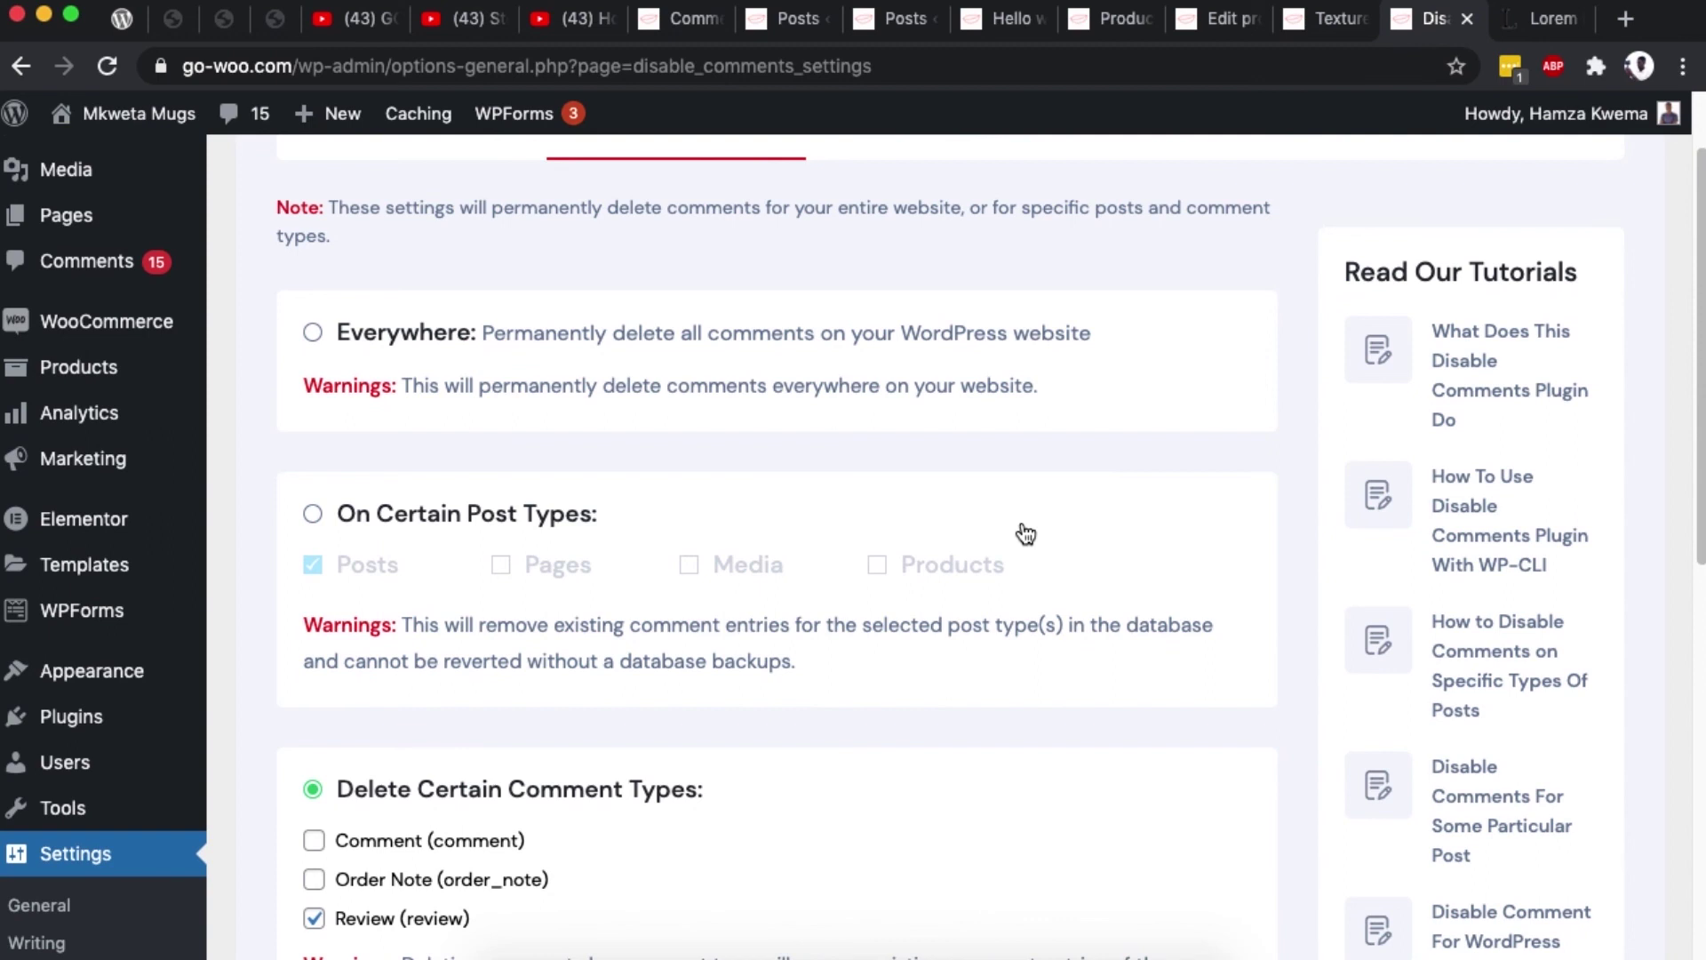
scroll(1026, 533, "down", 4)
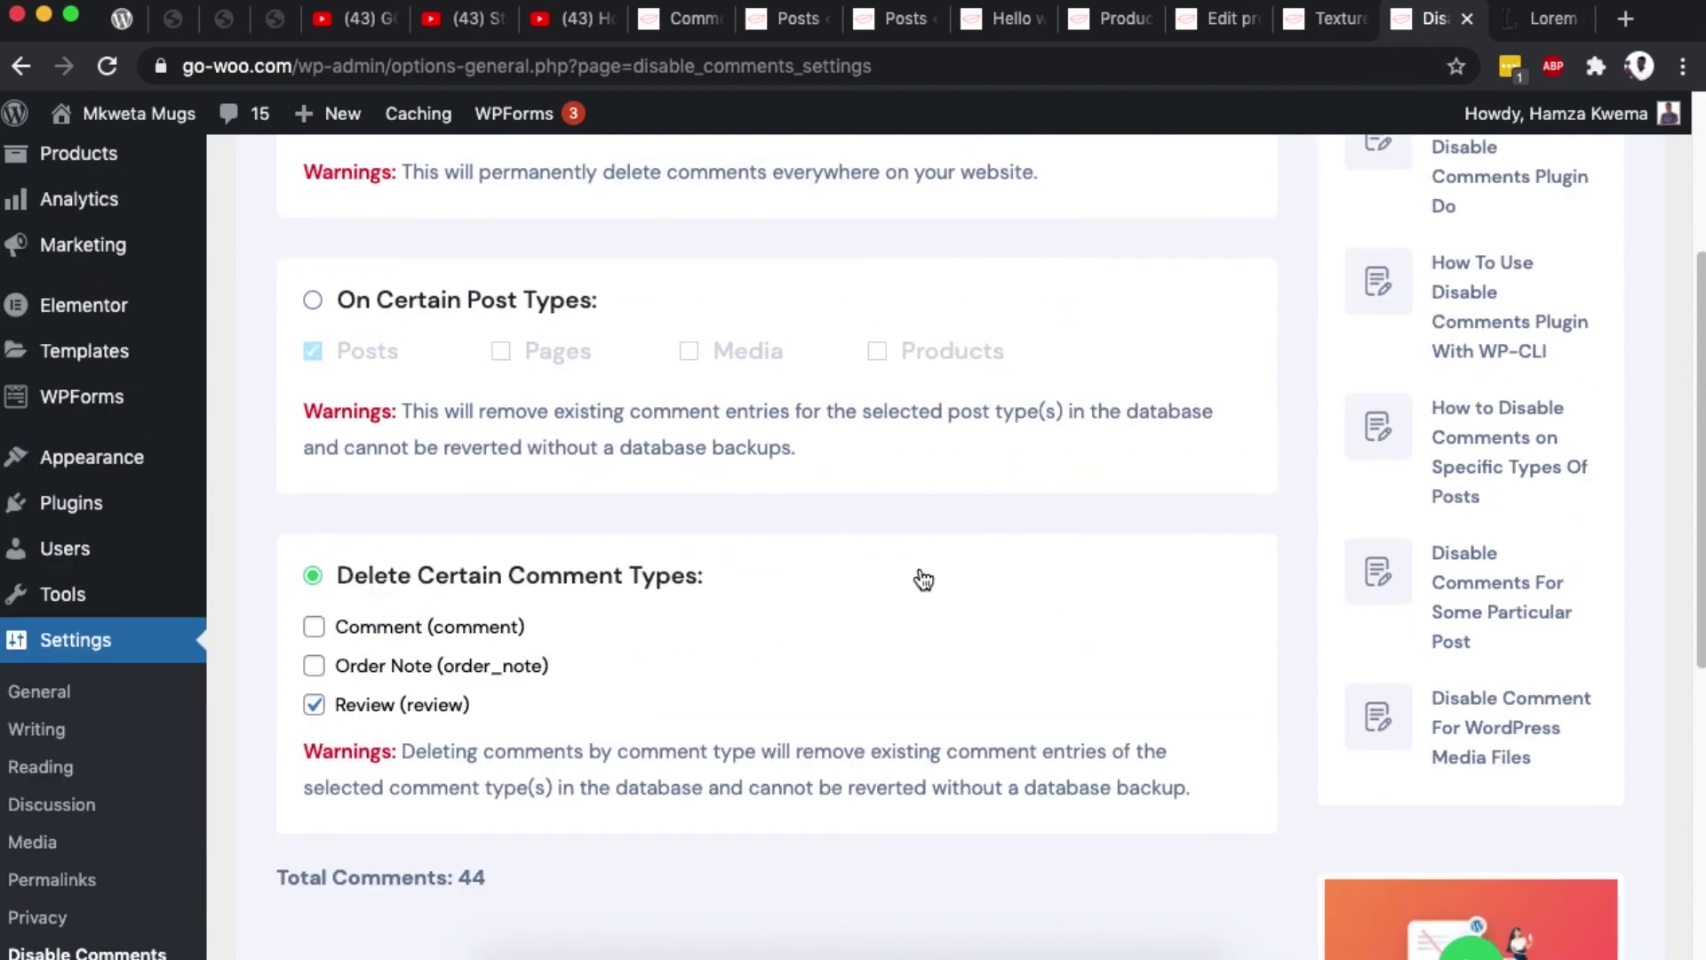